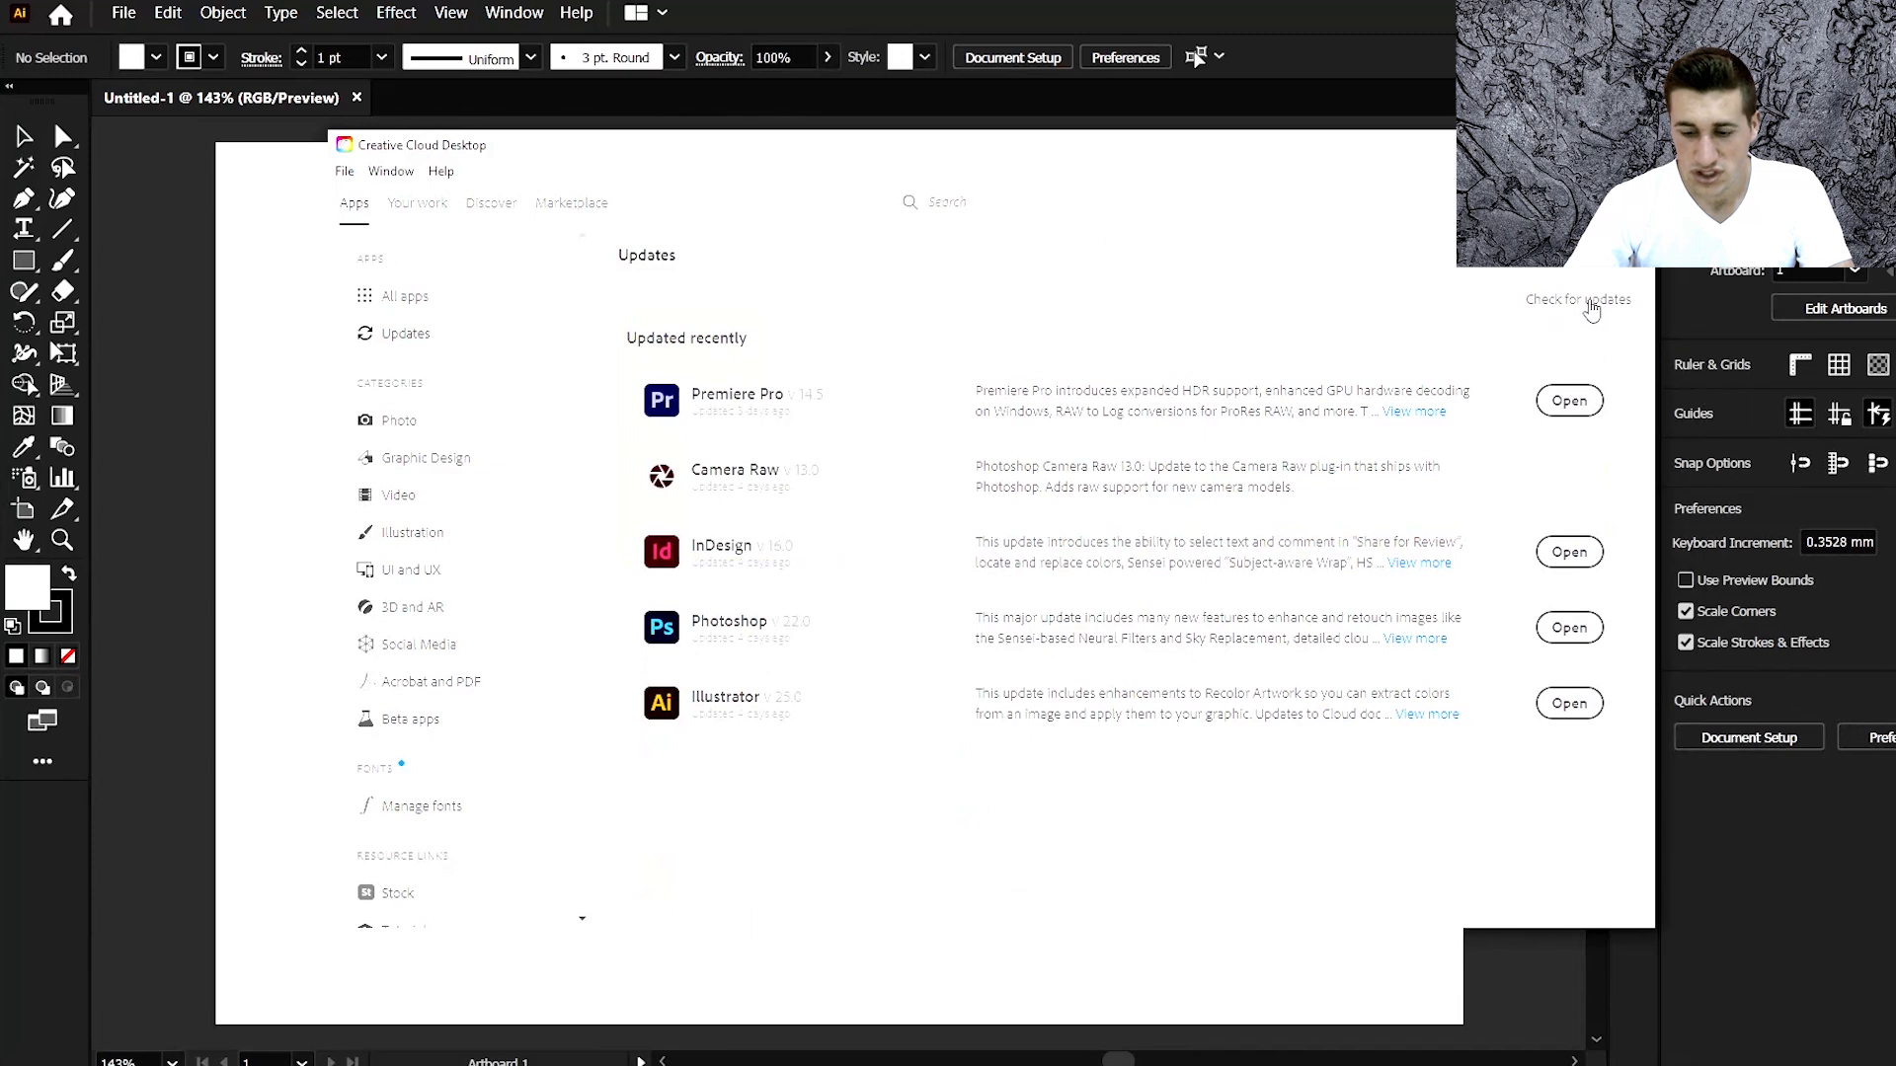
Check for app updates in Creative Cloud Desktop.
left_click(1424, 340)
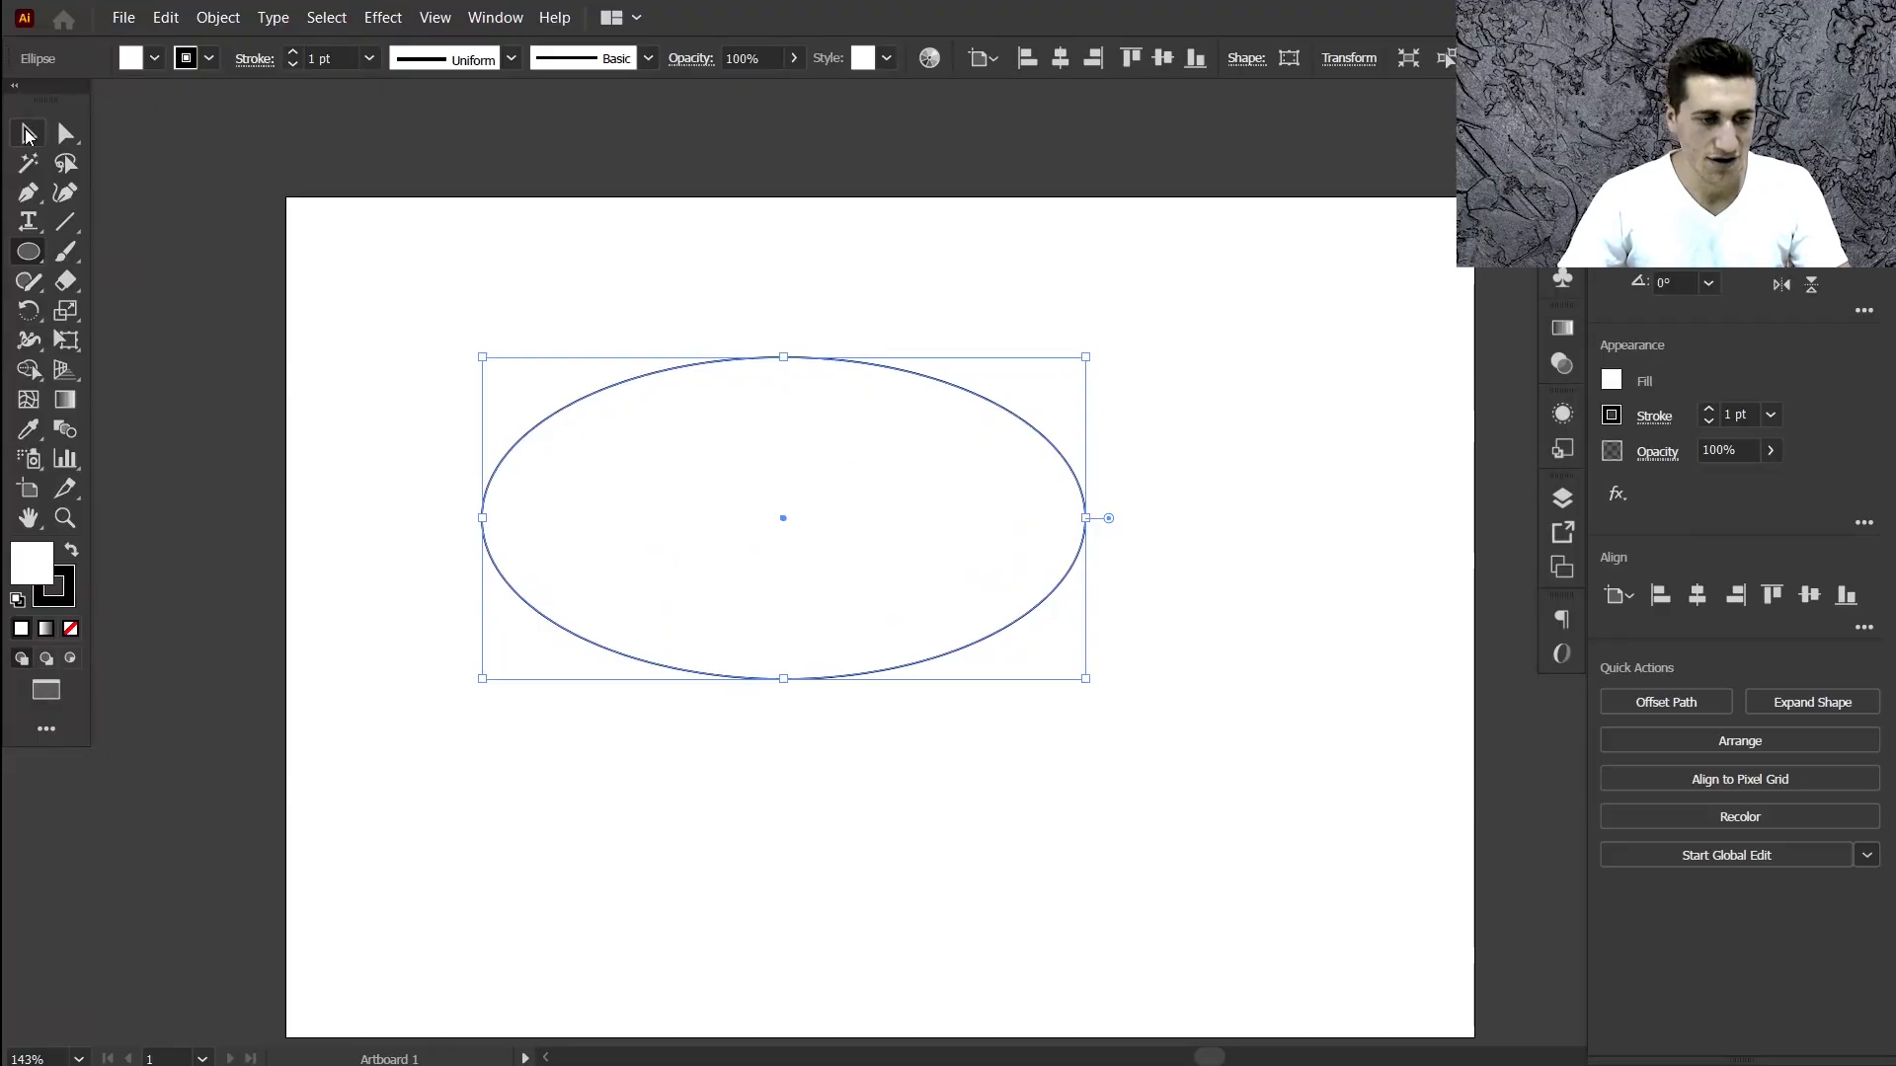
Set the ellipse's stroke weight to 12 pt and its stroke colour to grey.
left_click(26, 136)
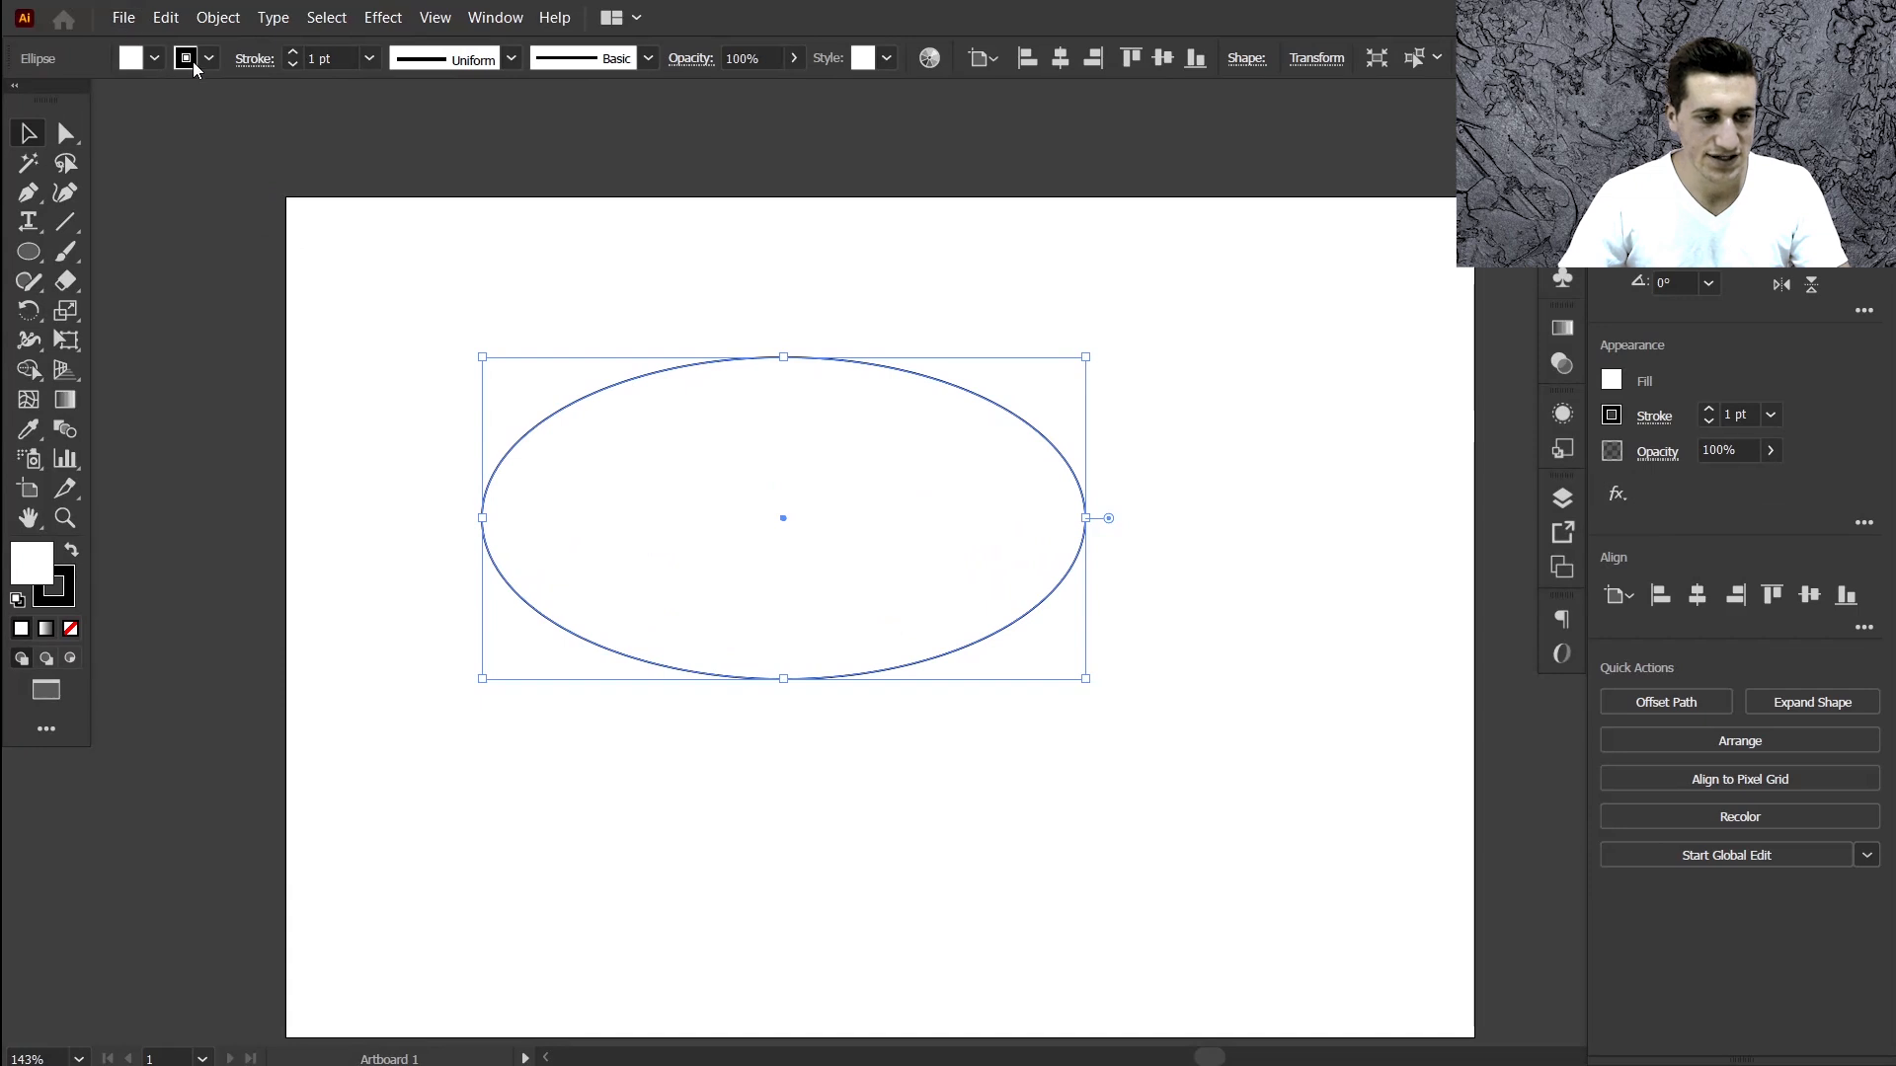
triple_click(296, 52)
triple_click(296, 52)
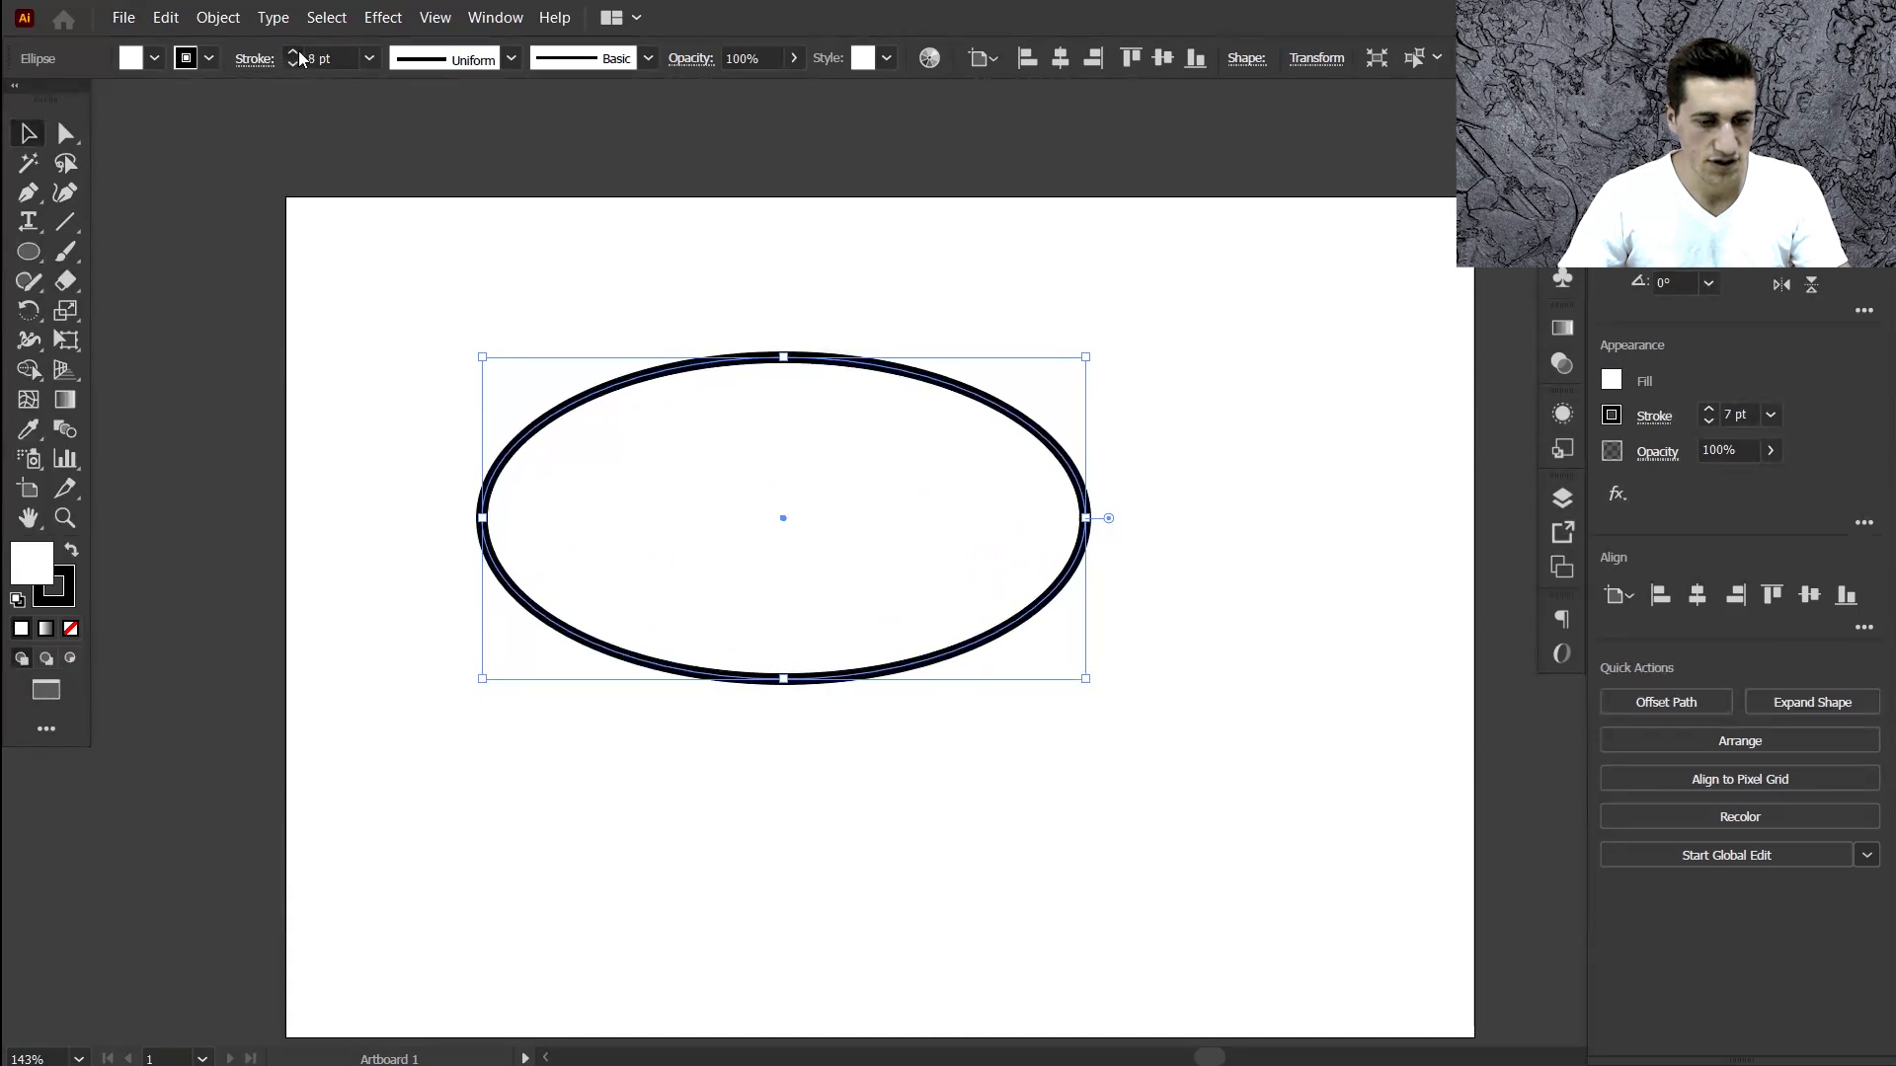
triple_click(297, 53)
double_click(296, 53)
left_click(208, 58)
left_click(173, 190)
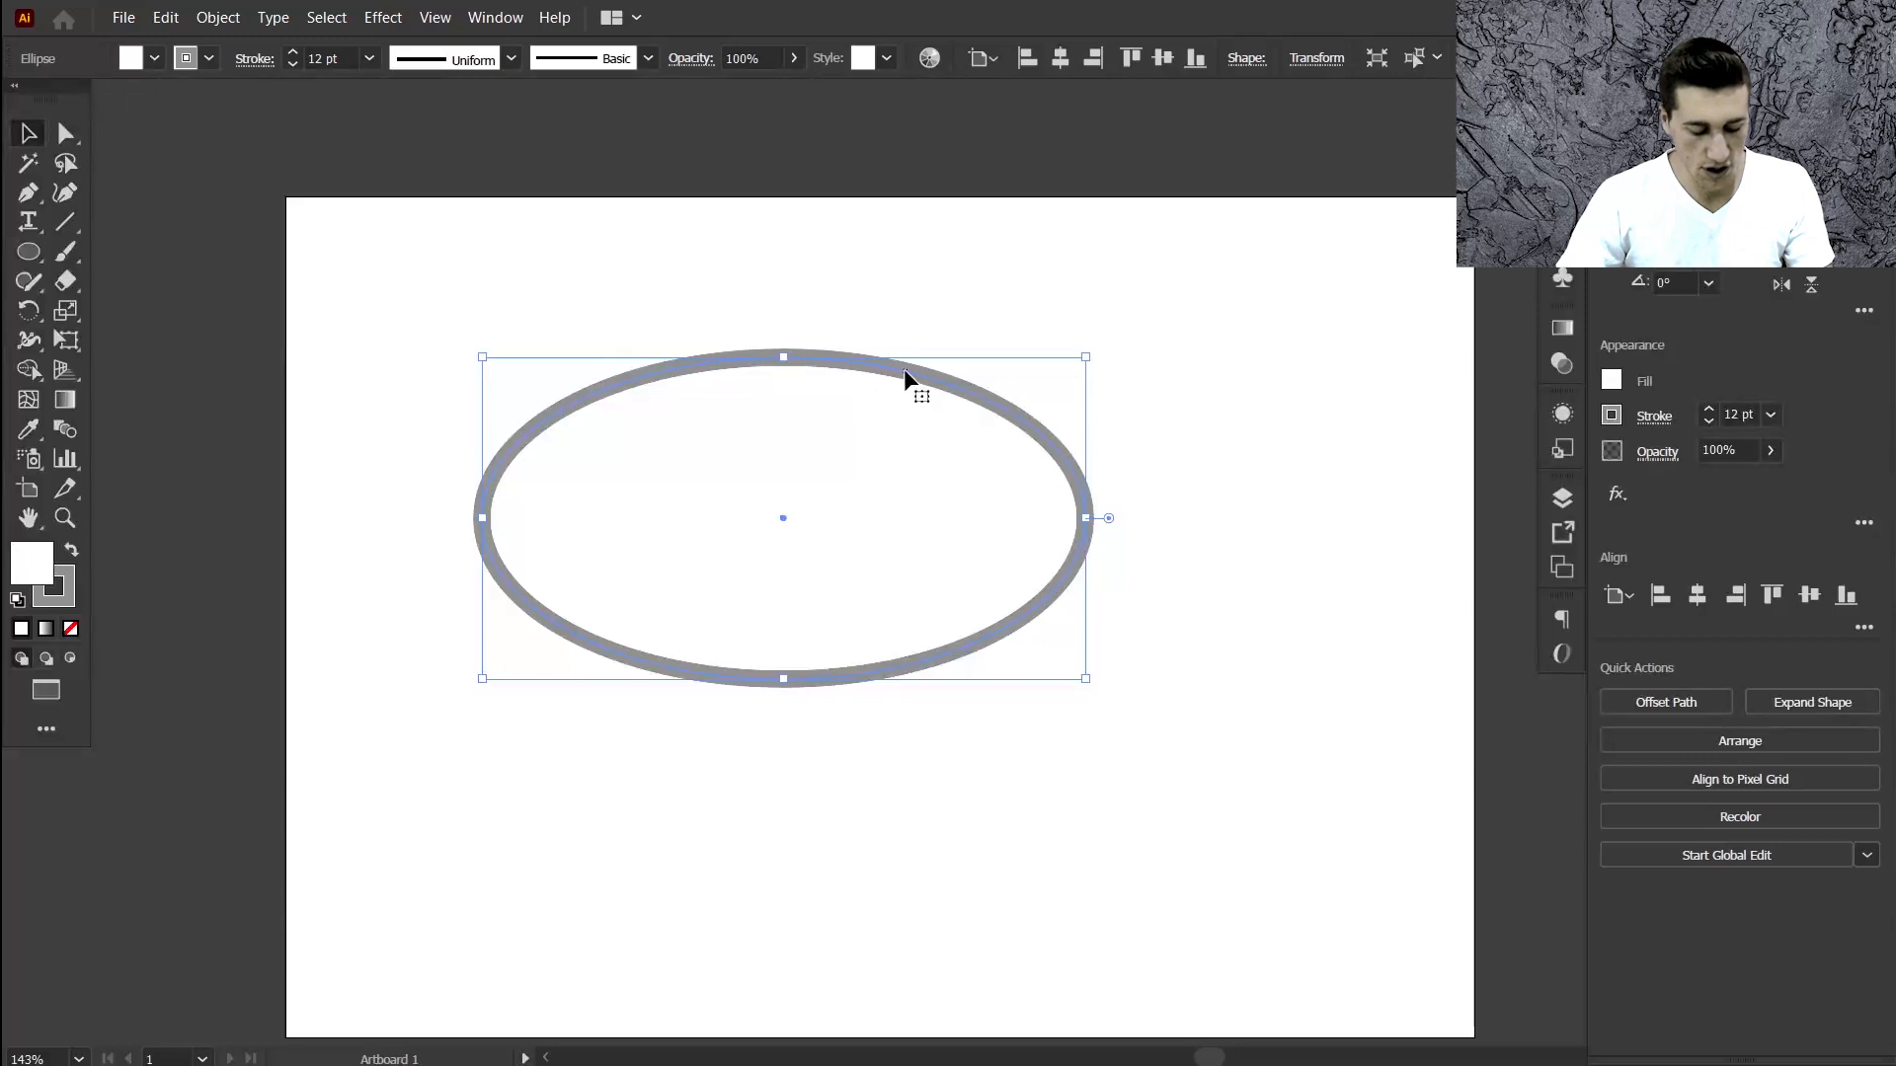
Lock the grey ellipse and look over the unlock command and the document's layers.
key("ctrl+shift+a")
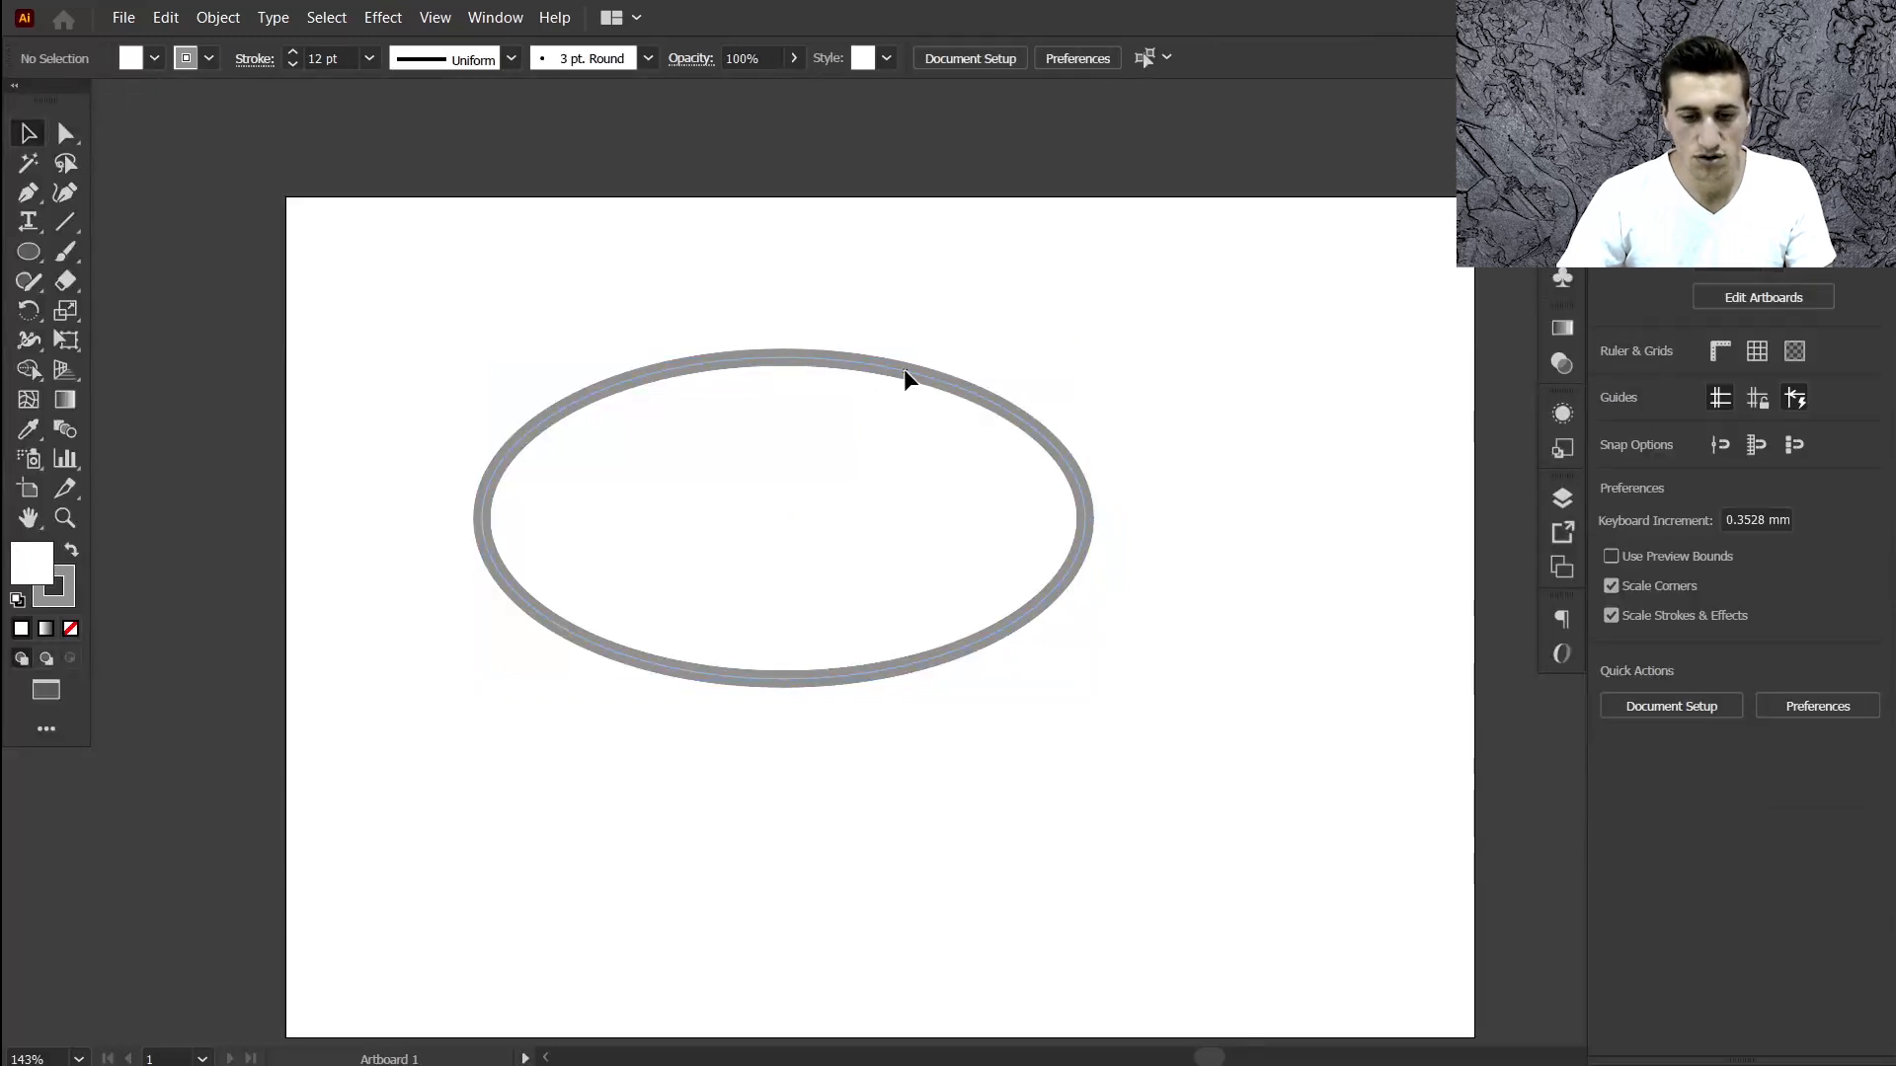
left_click(217, 17)
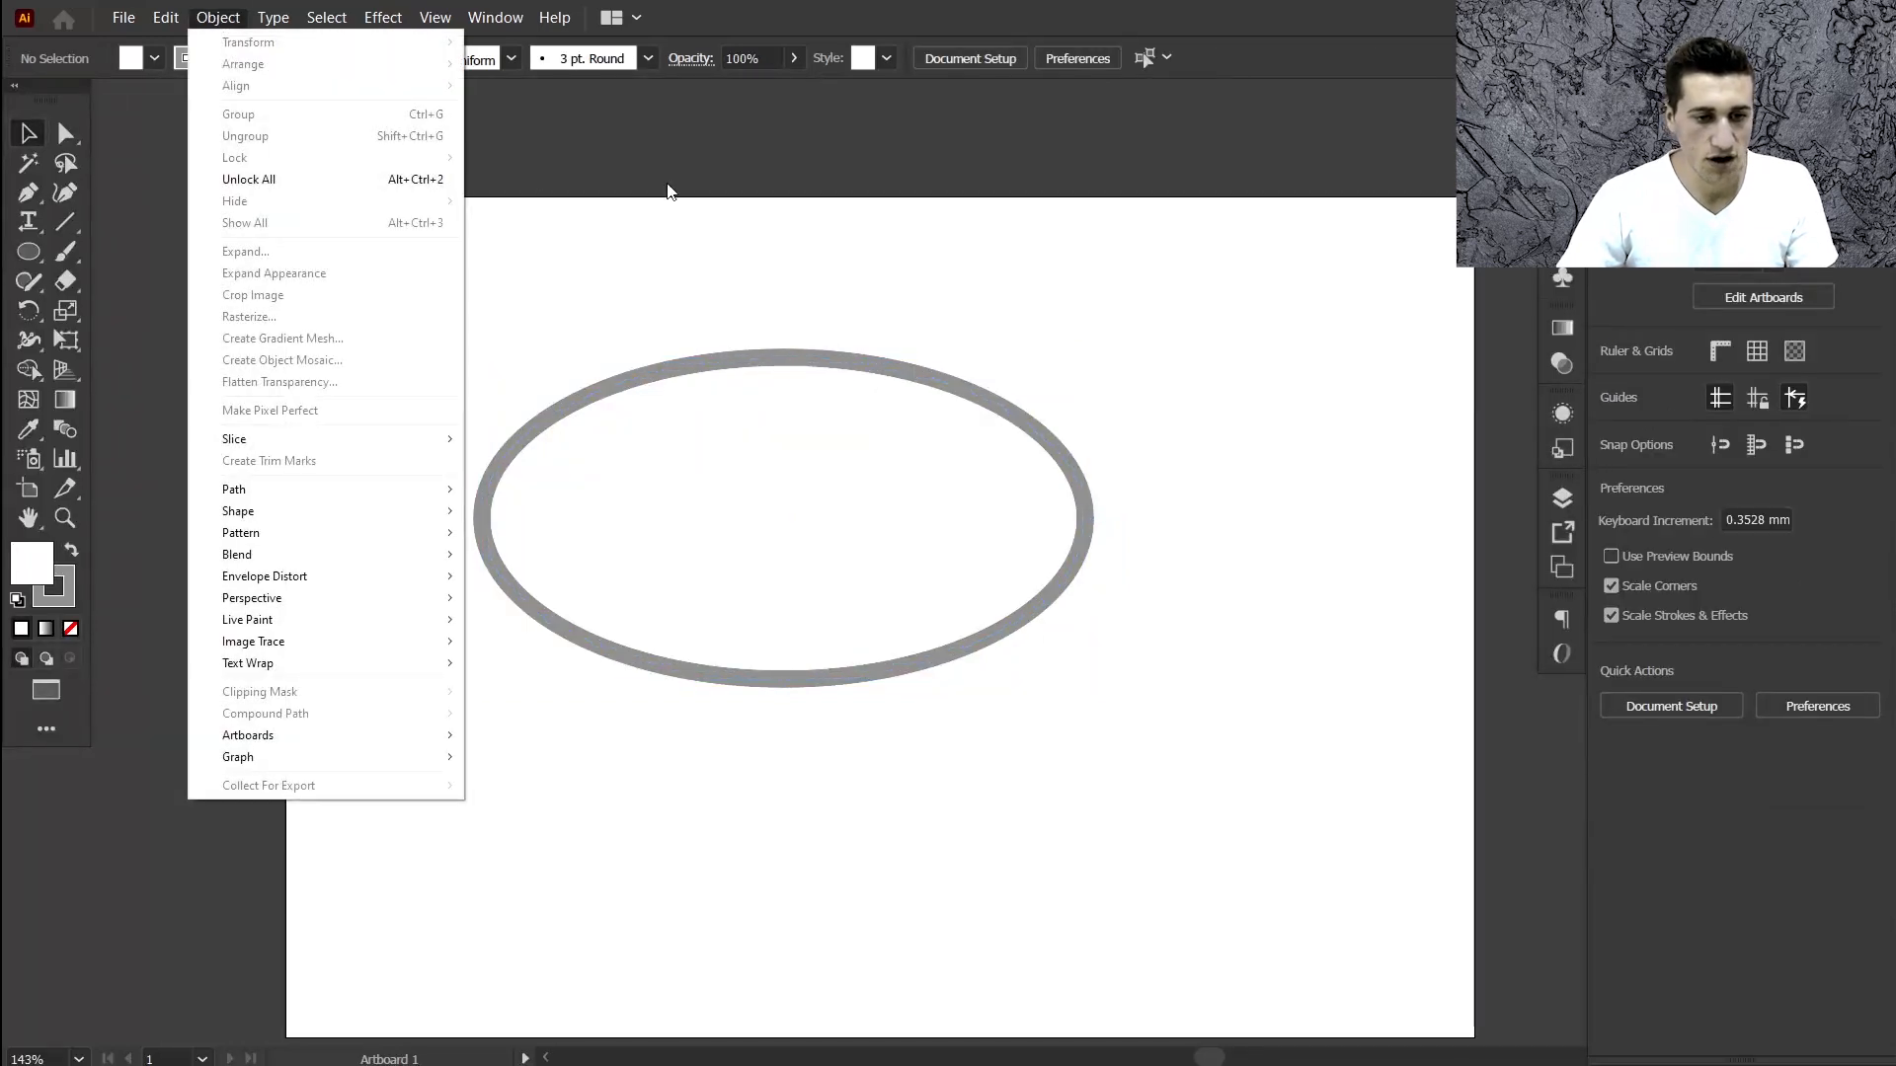
left_click(1555, 504)
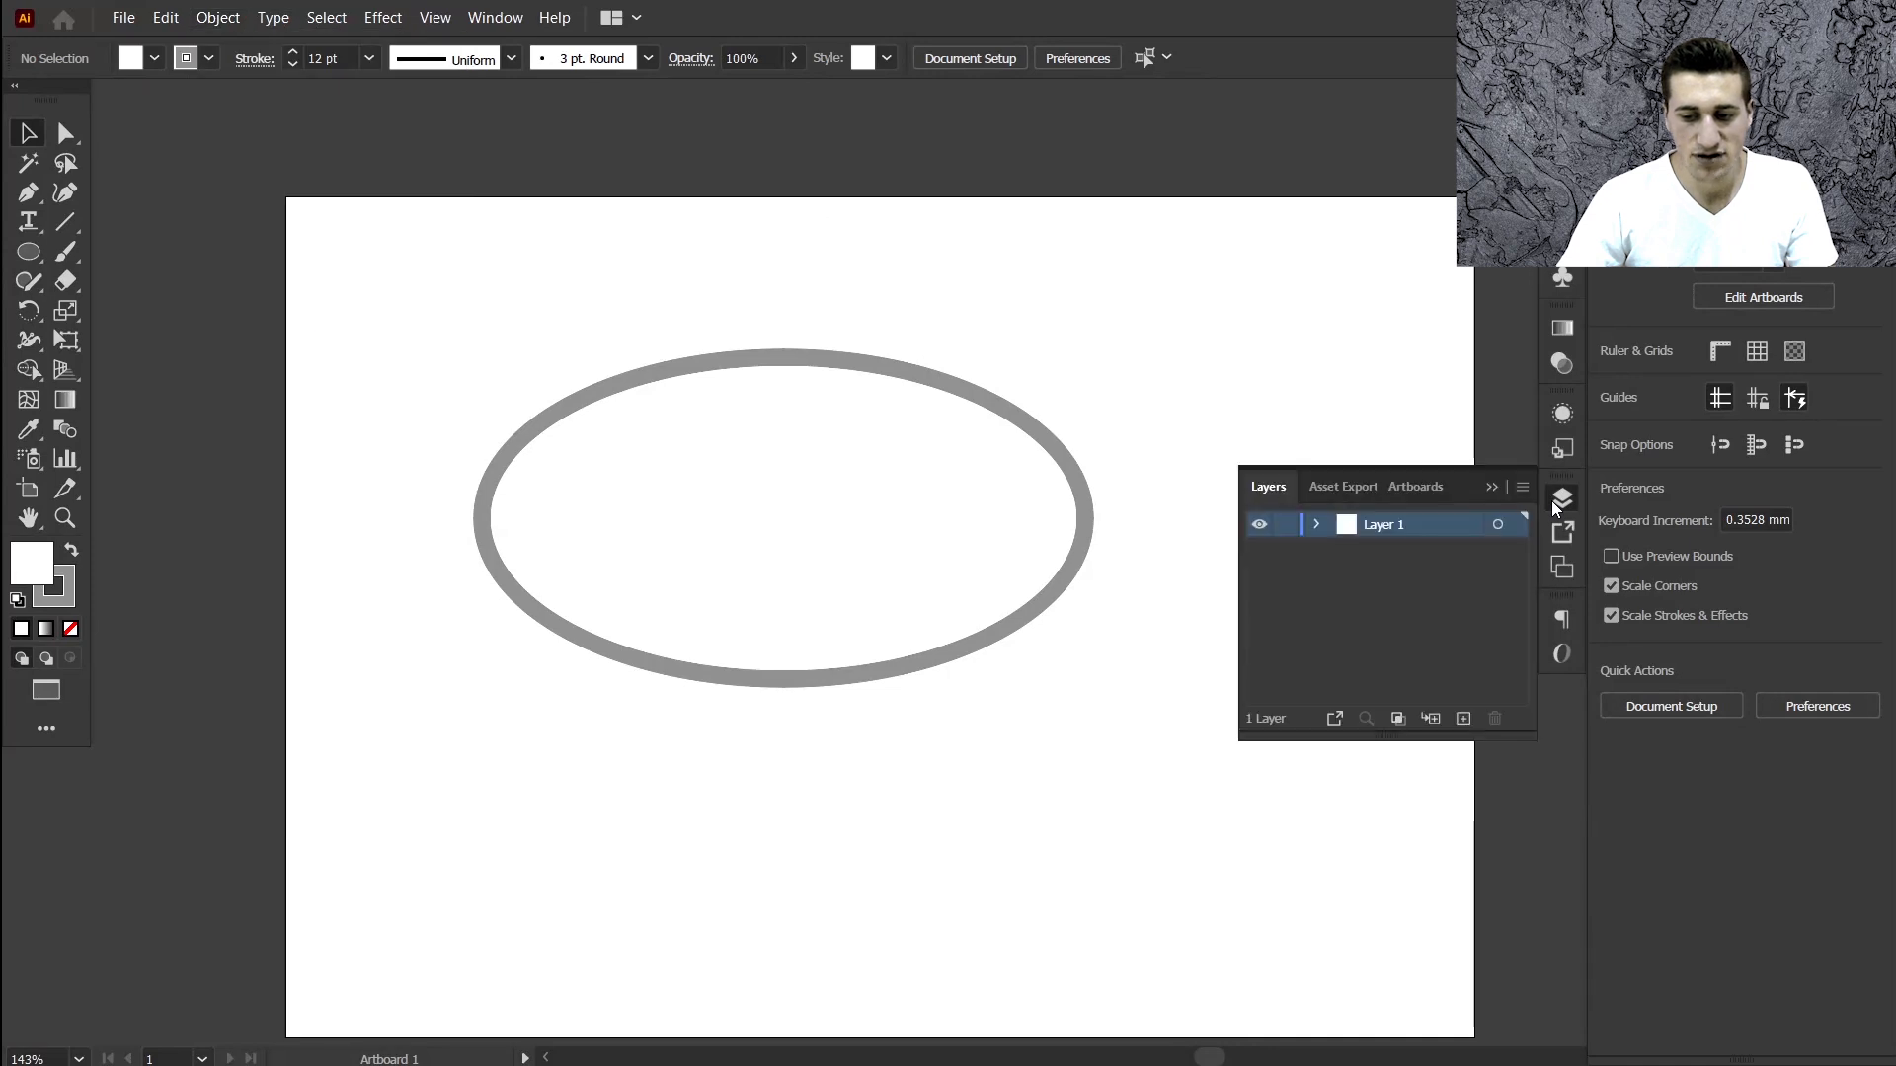
left_click(1555, 505)
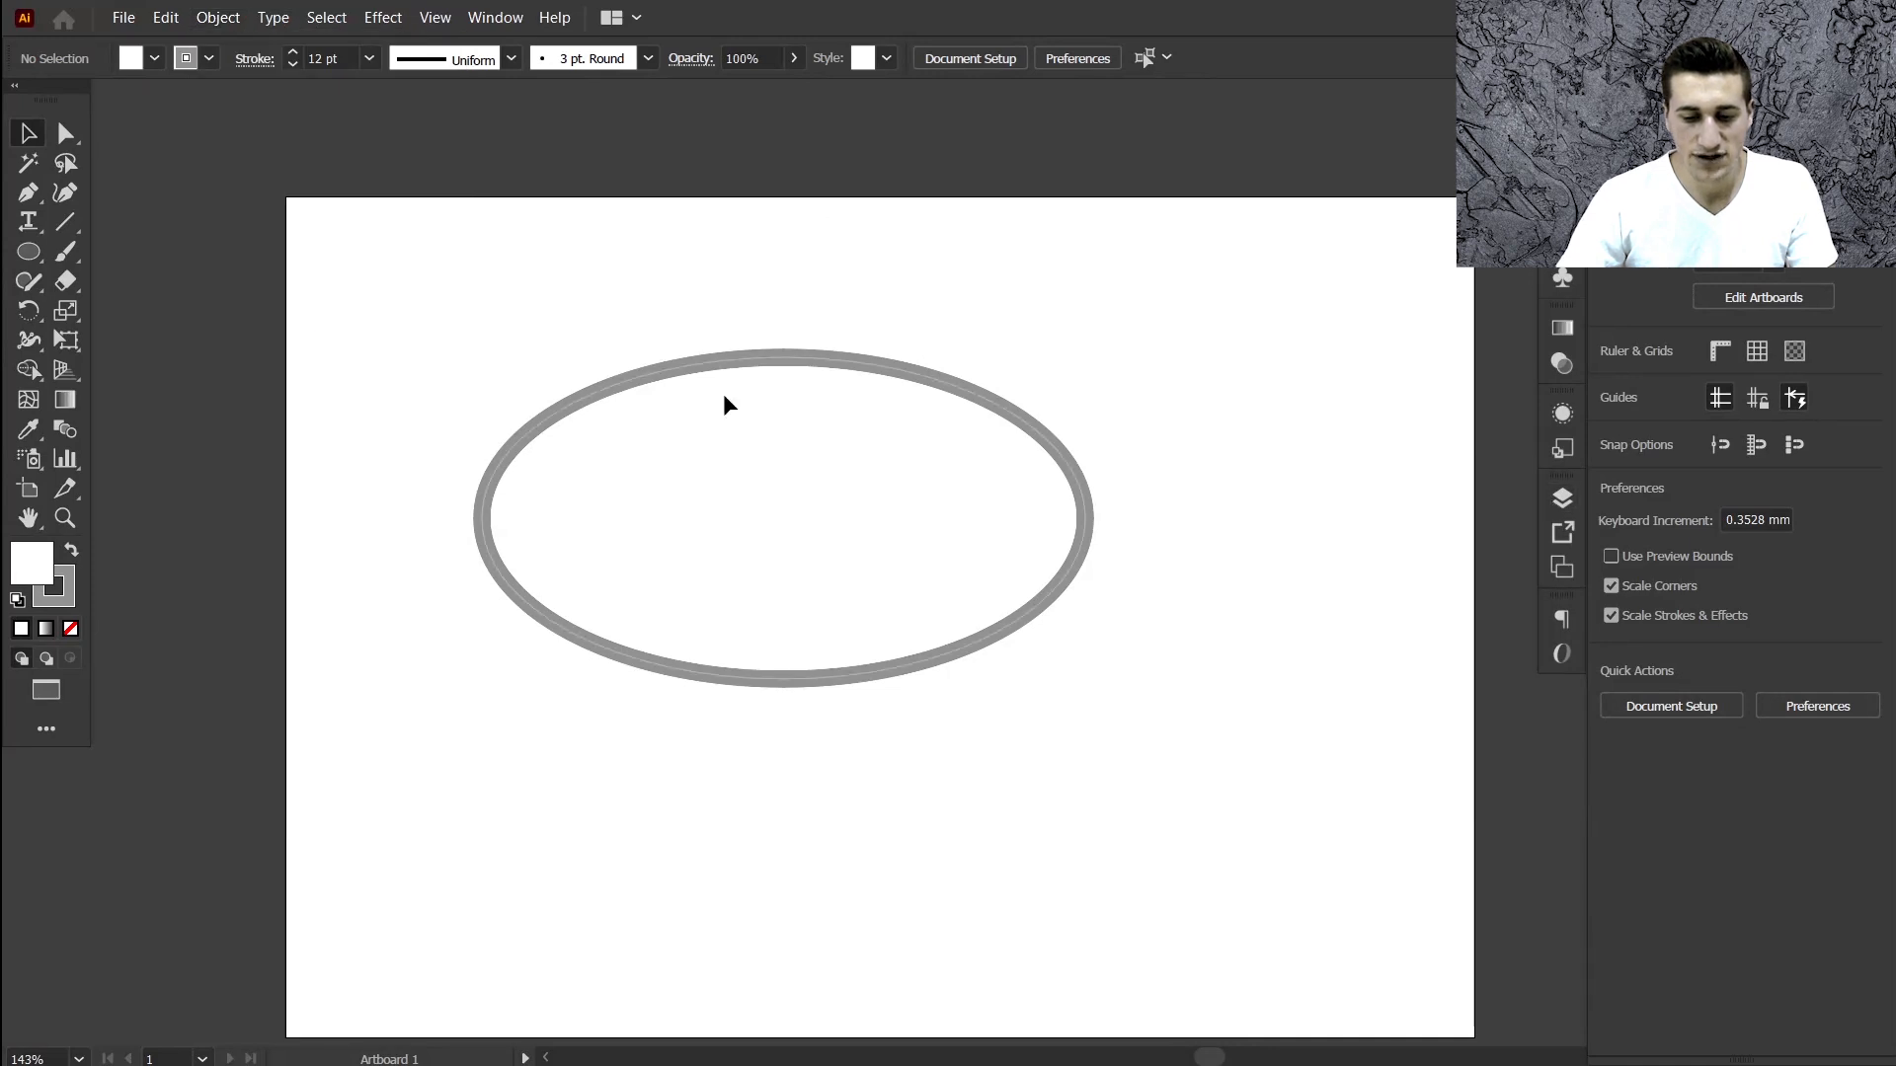
Unlock the <Ellipse> object from the canvas context options.
right_click(766, 358)
mouse_move(785, 378)
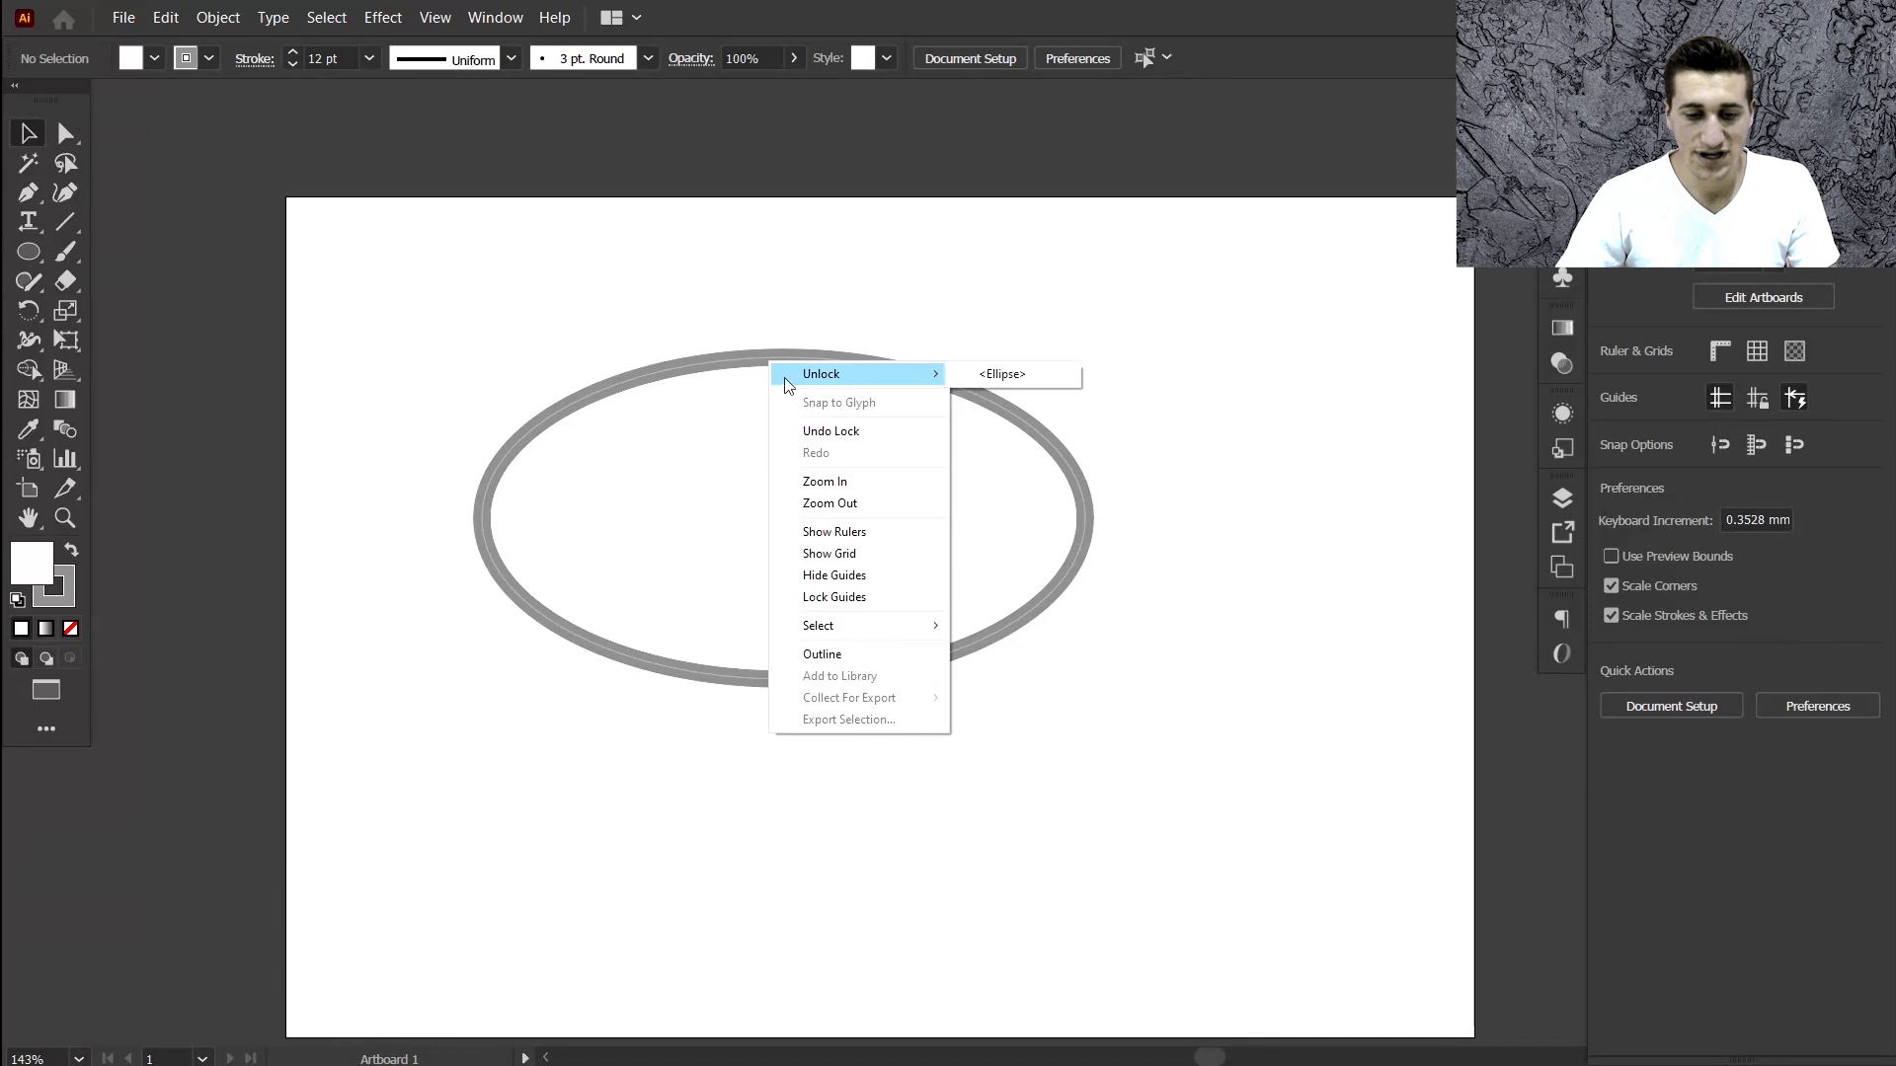
left_click(1022, 377)
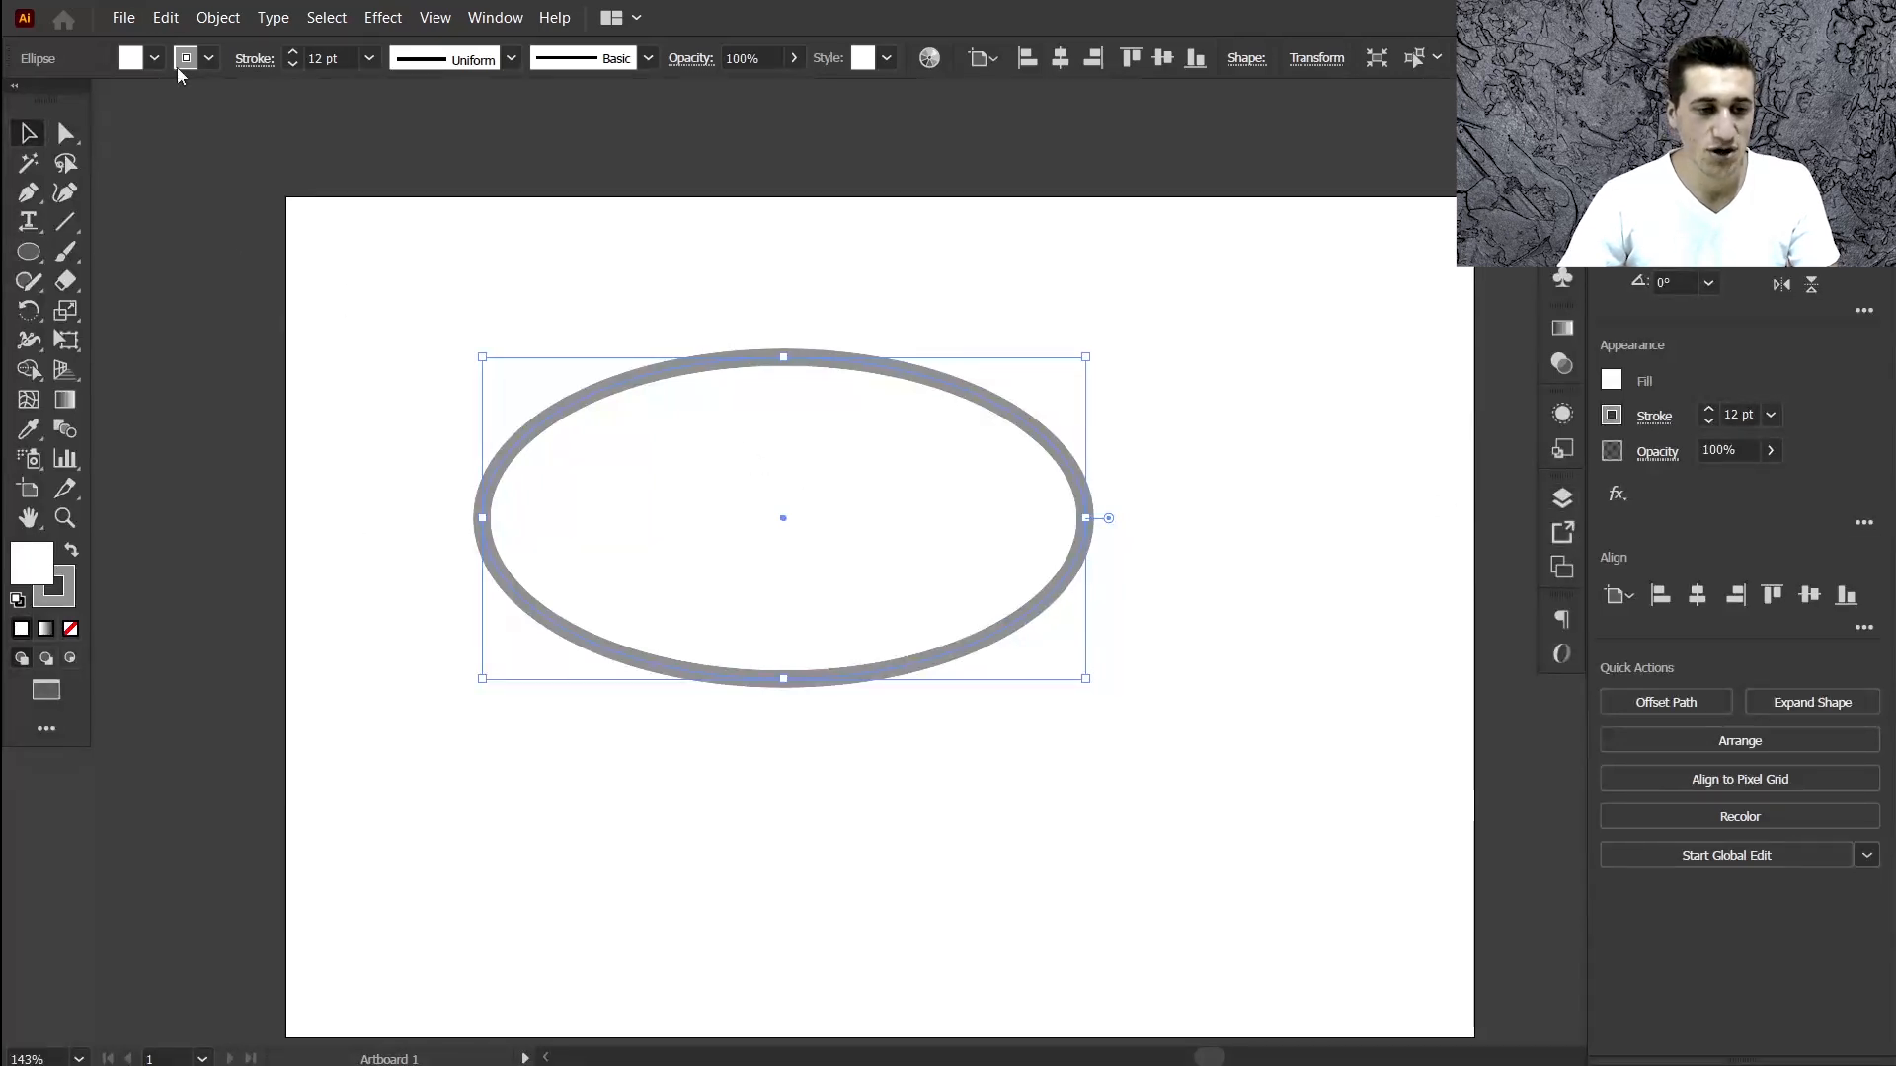
Check the "Select and Unlock objects on canvas" option in the Selection & Anchor Display preferences.
left_click(166, 17)
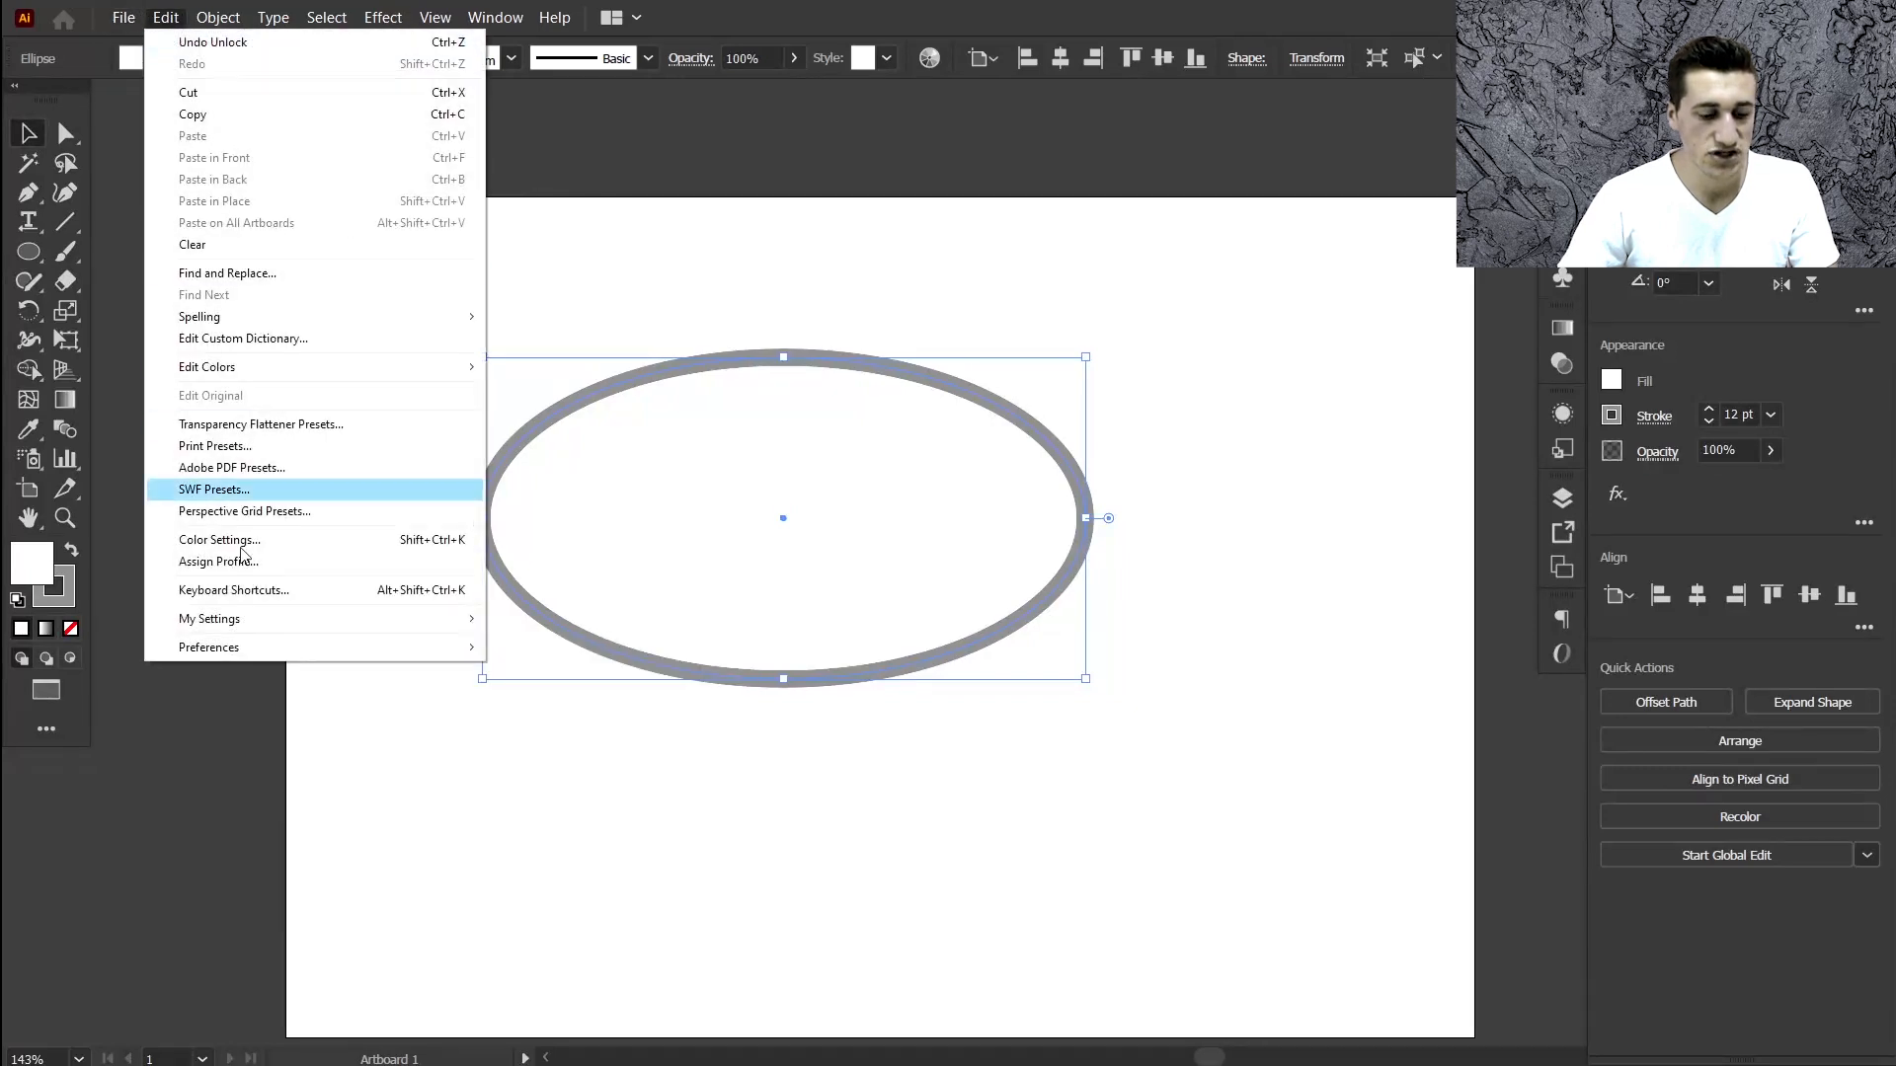
mouse_move(277, 650)
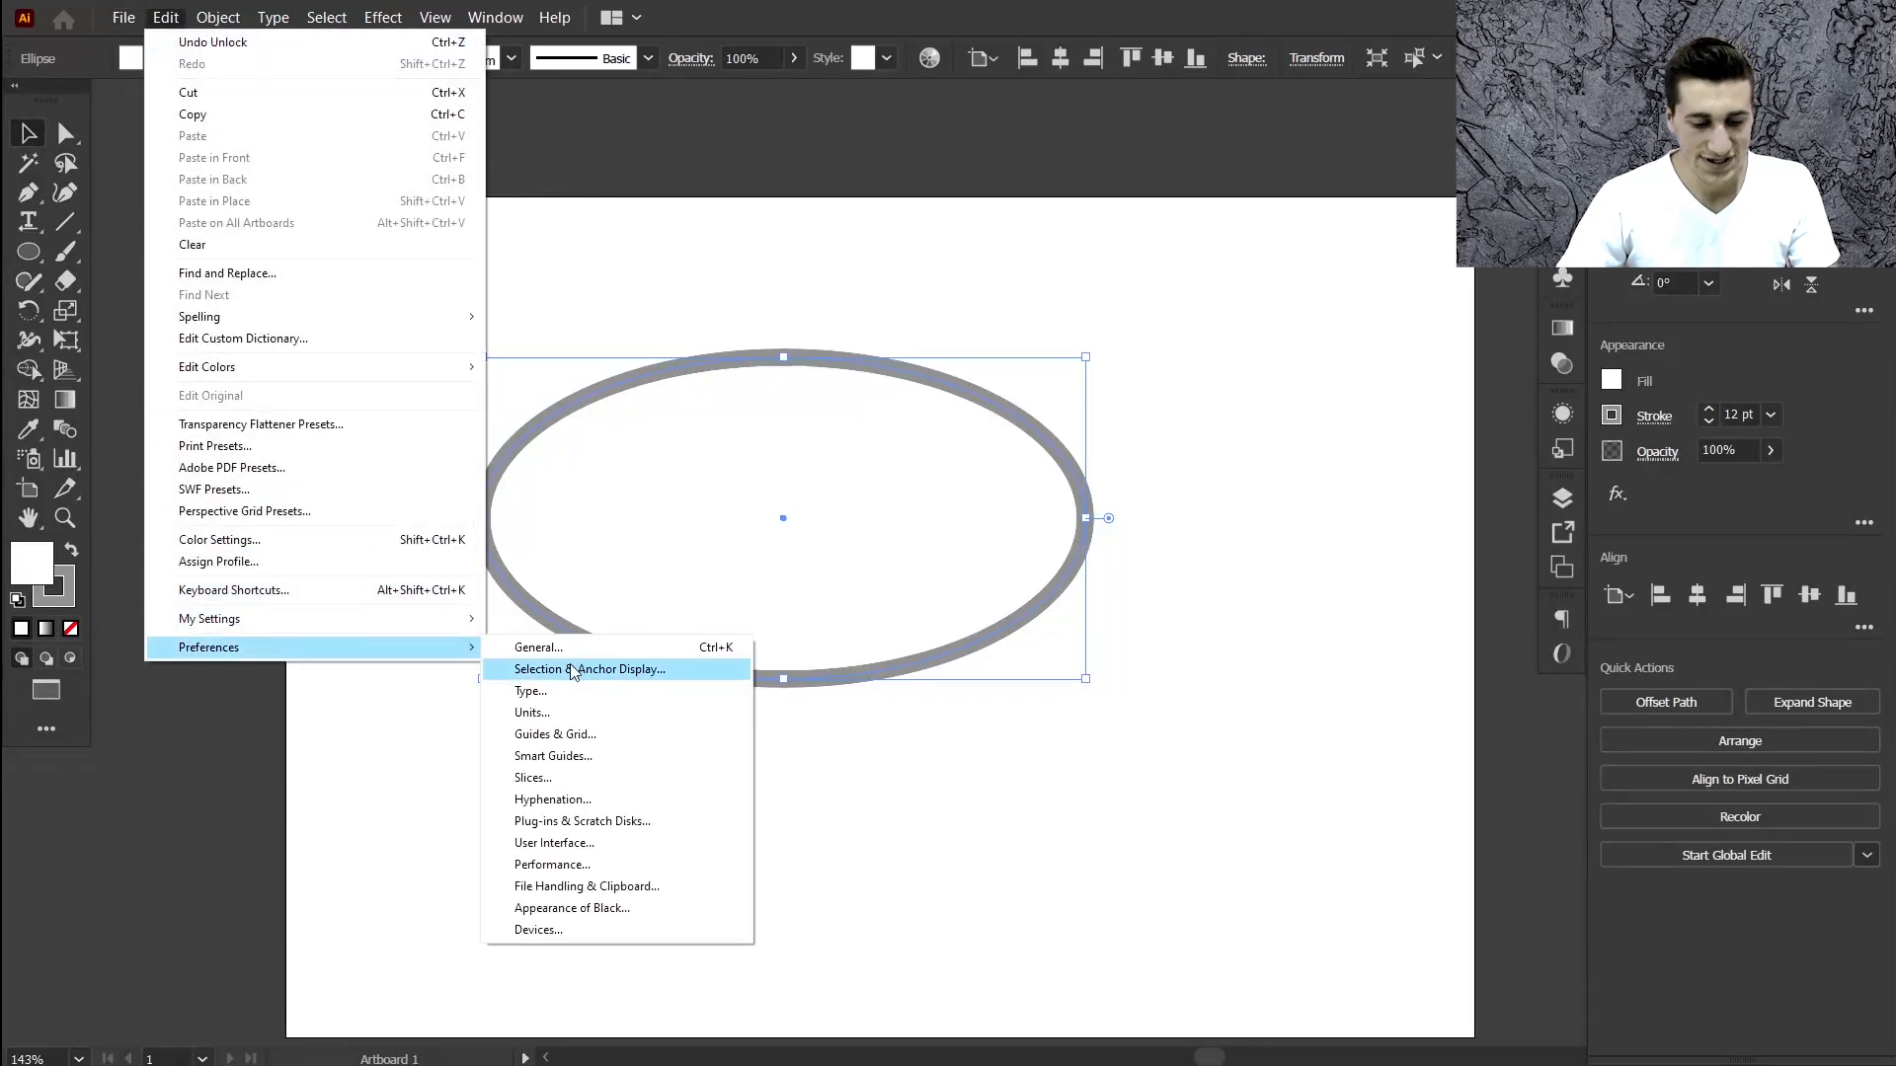
left_click(633, 670)
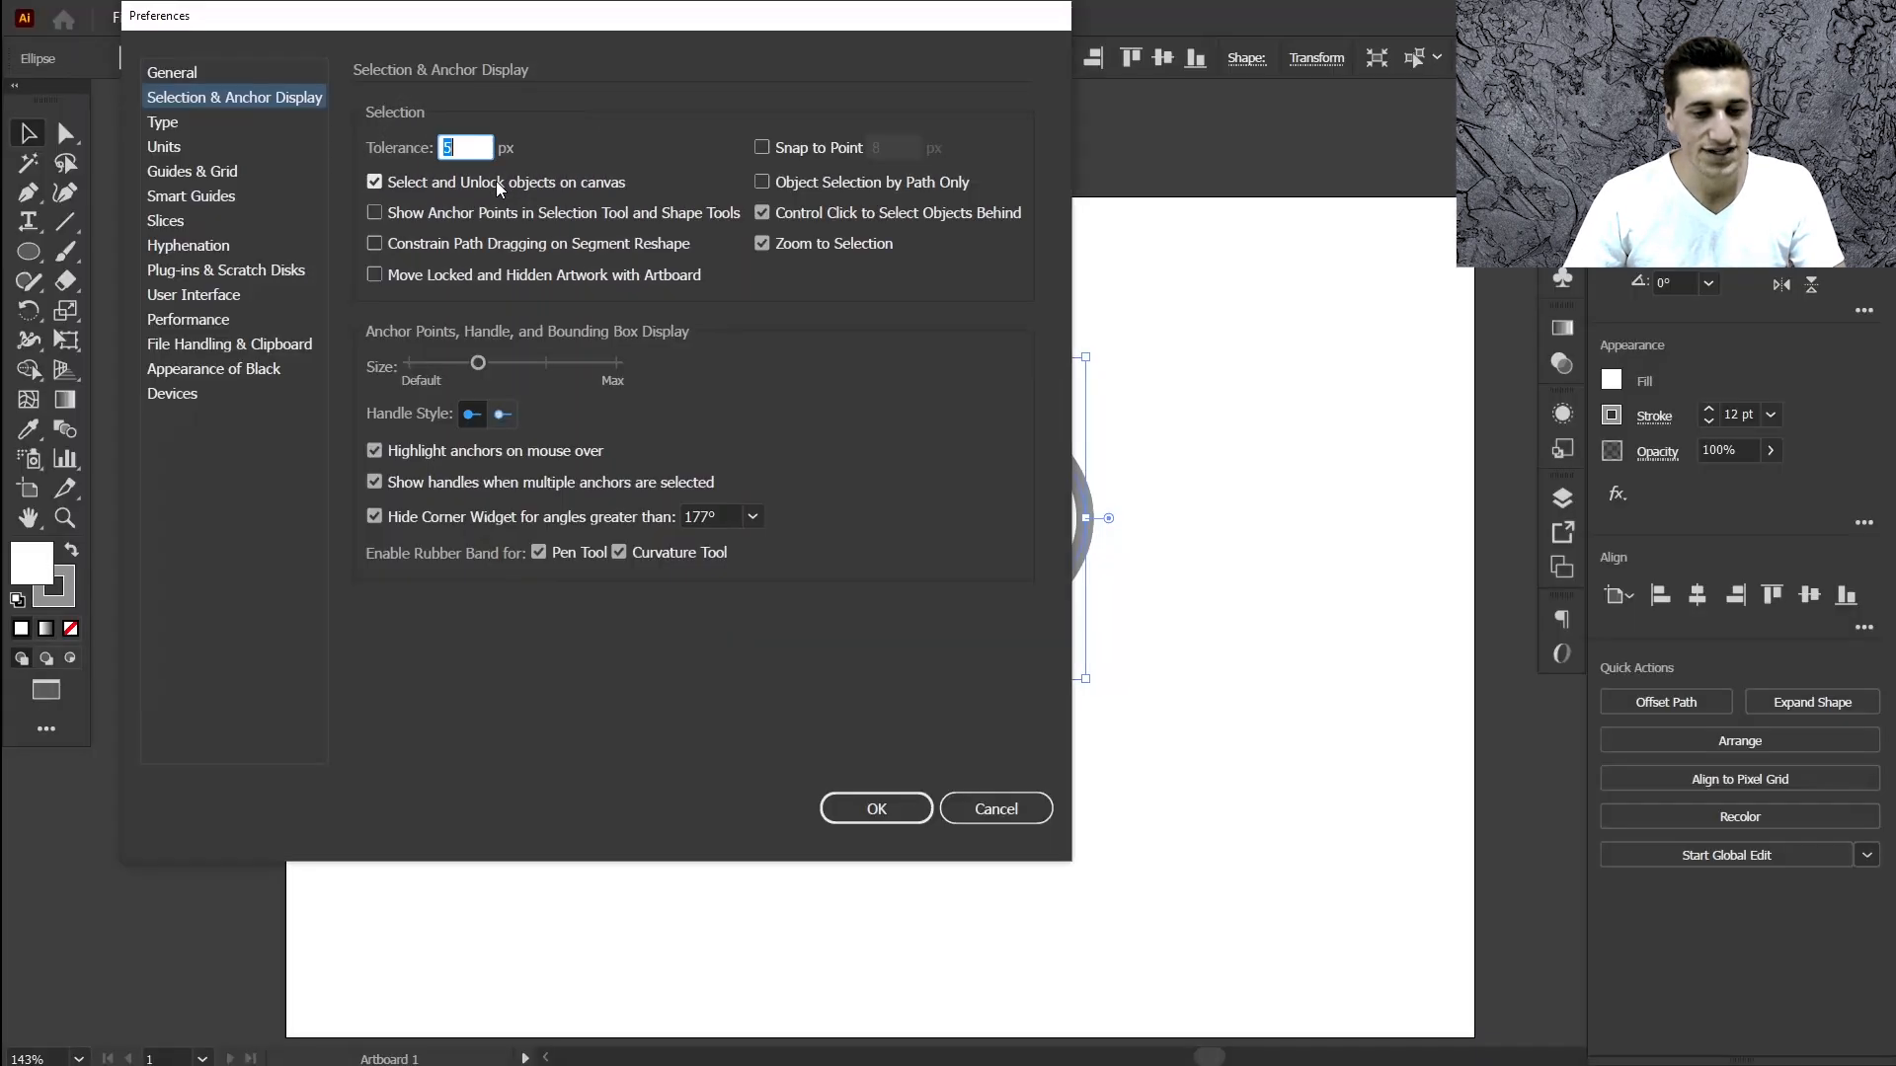
left_click(879, 812)
Lock the ellipse again, select it on the canvas and unlock it with its on-canvas lock marker.
key("ctrl+shift+a")
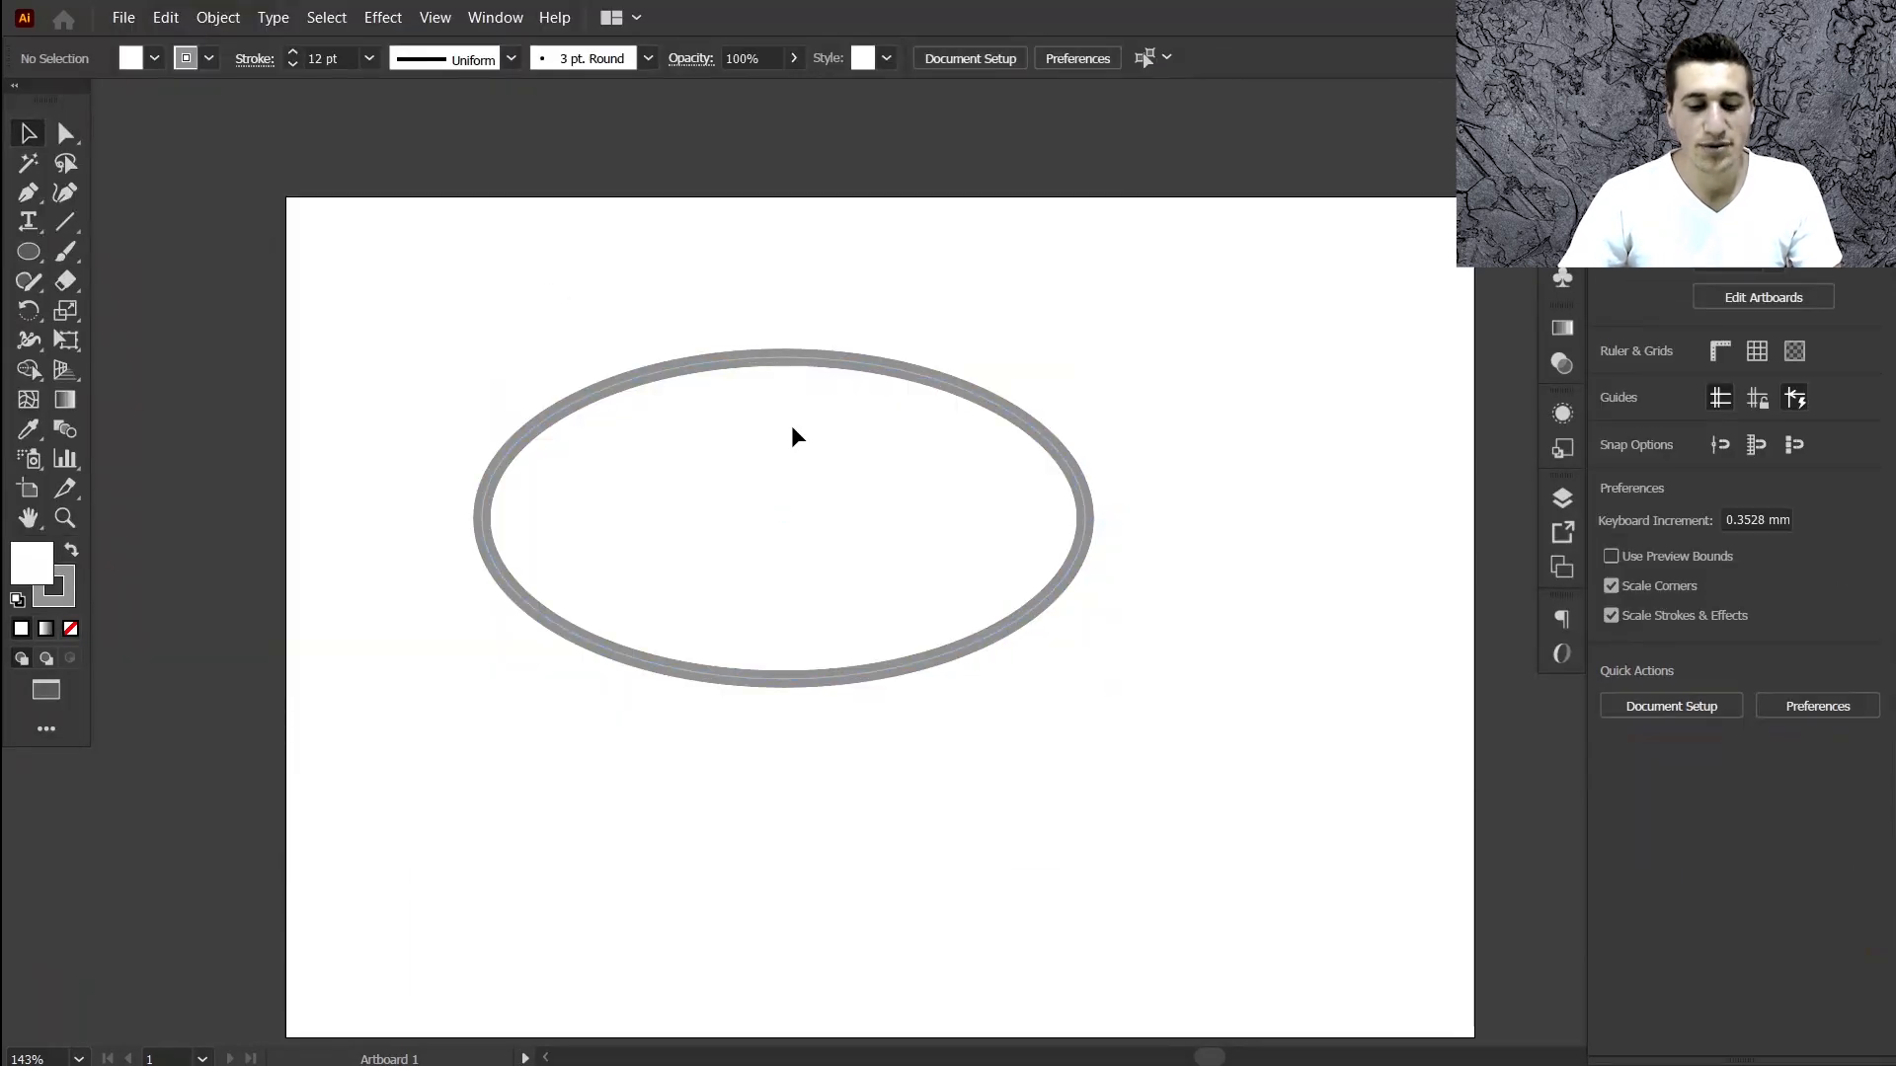
left_click(720, 363)
key("ctrl+shift+a")
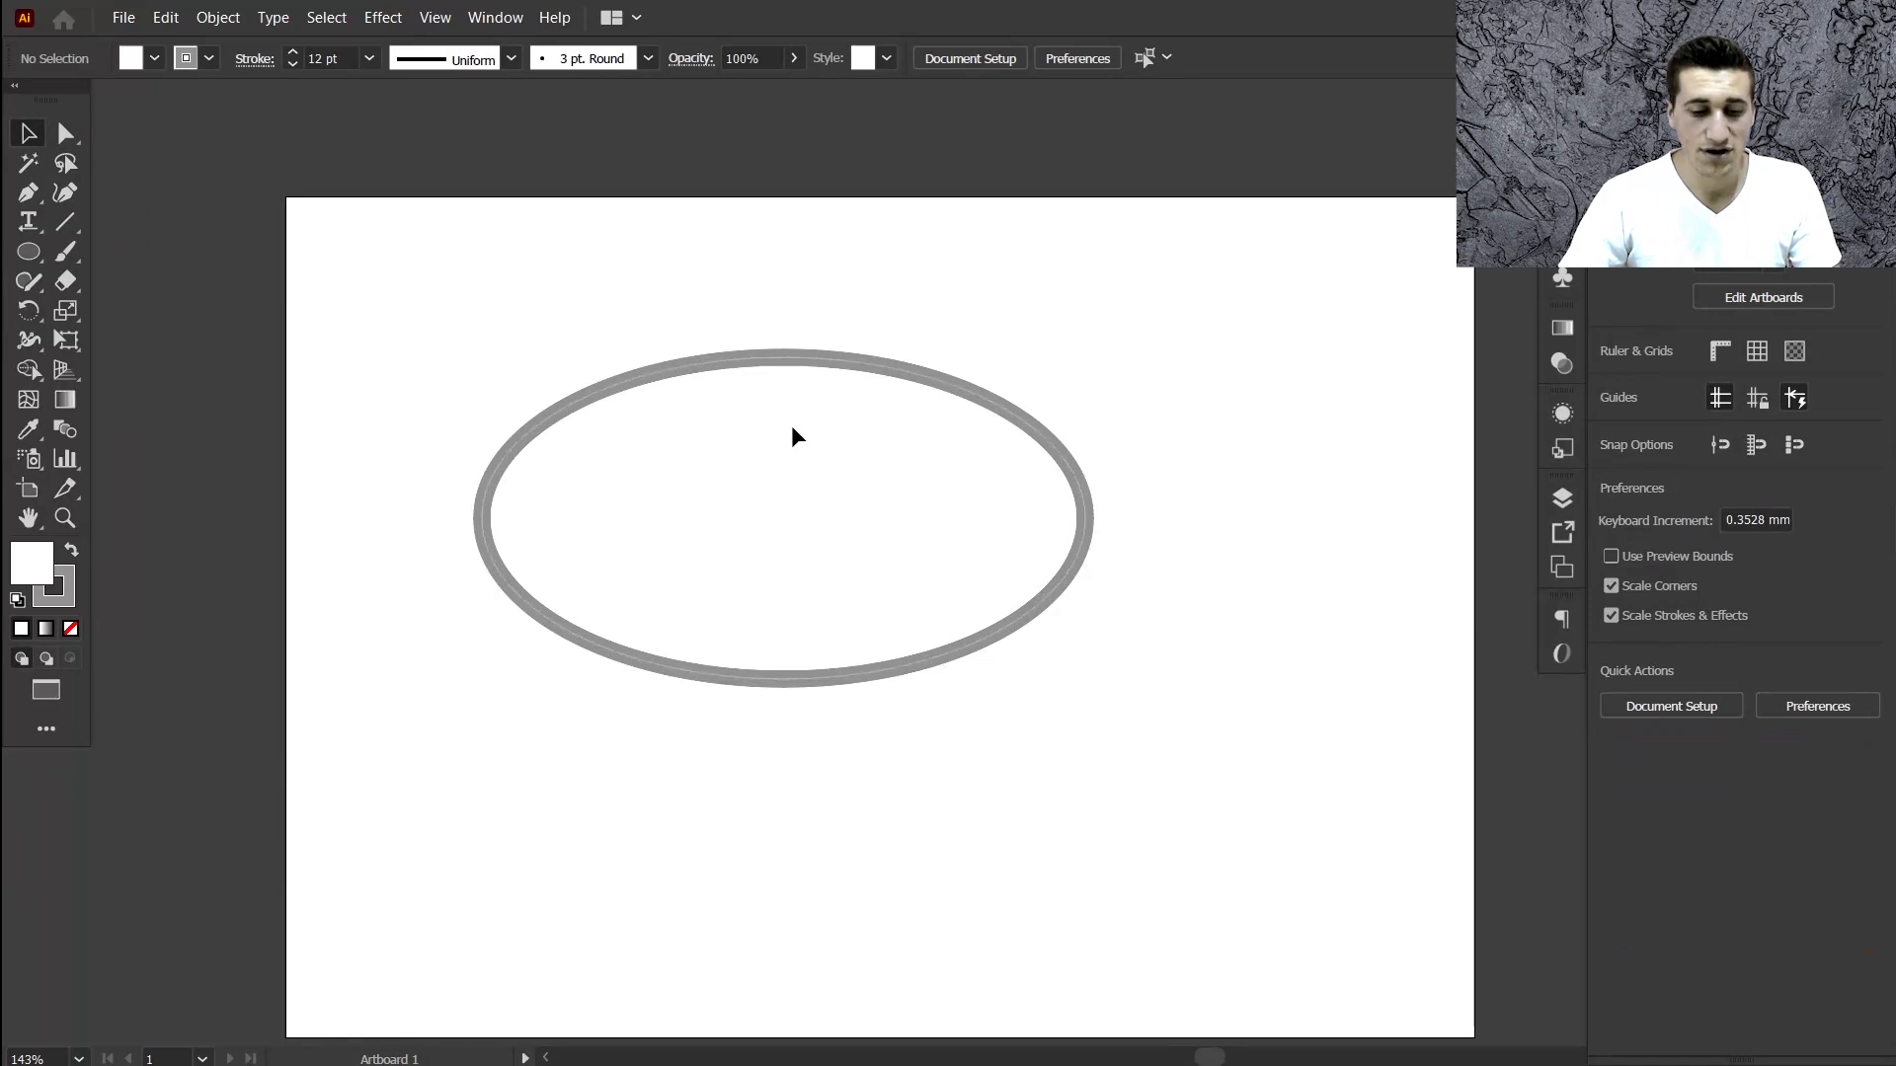
left_click(721, 361)
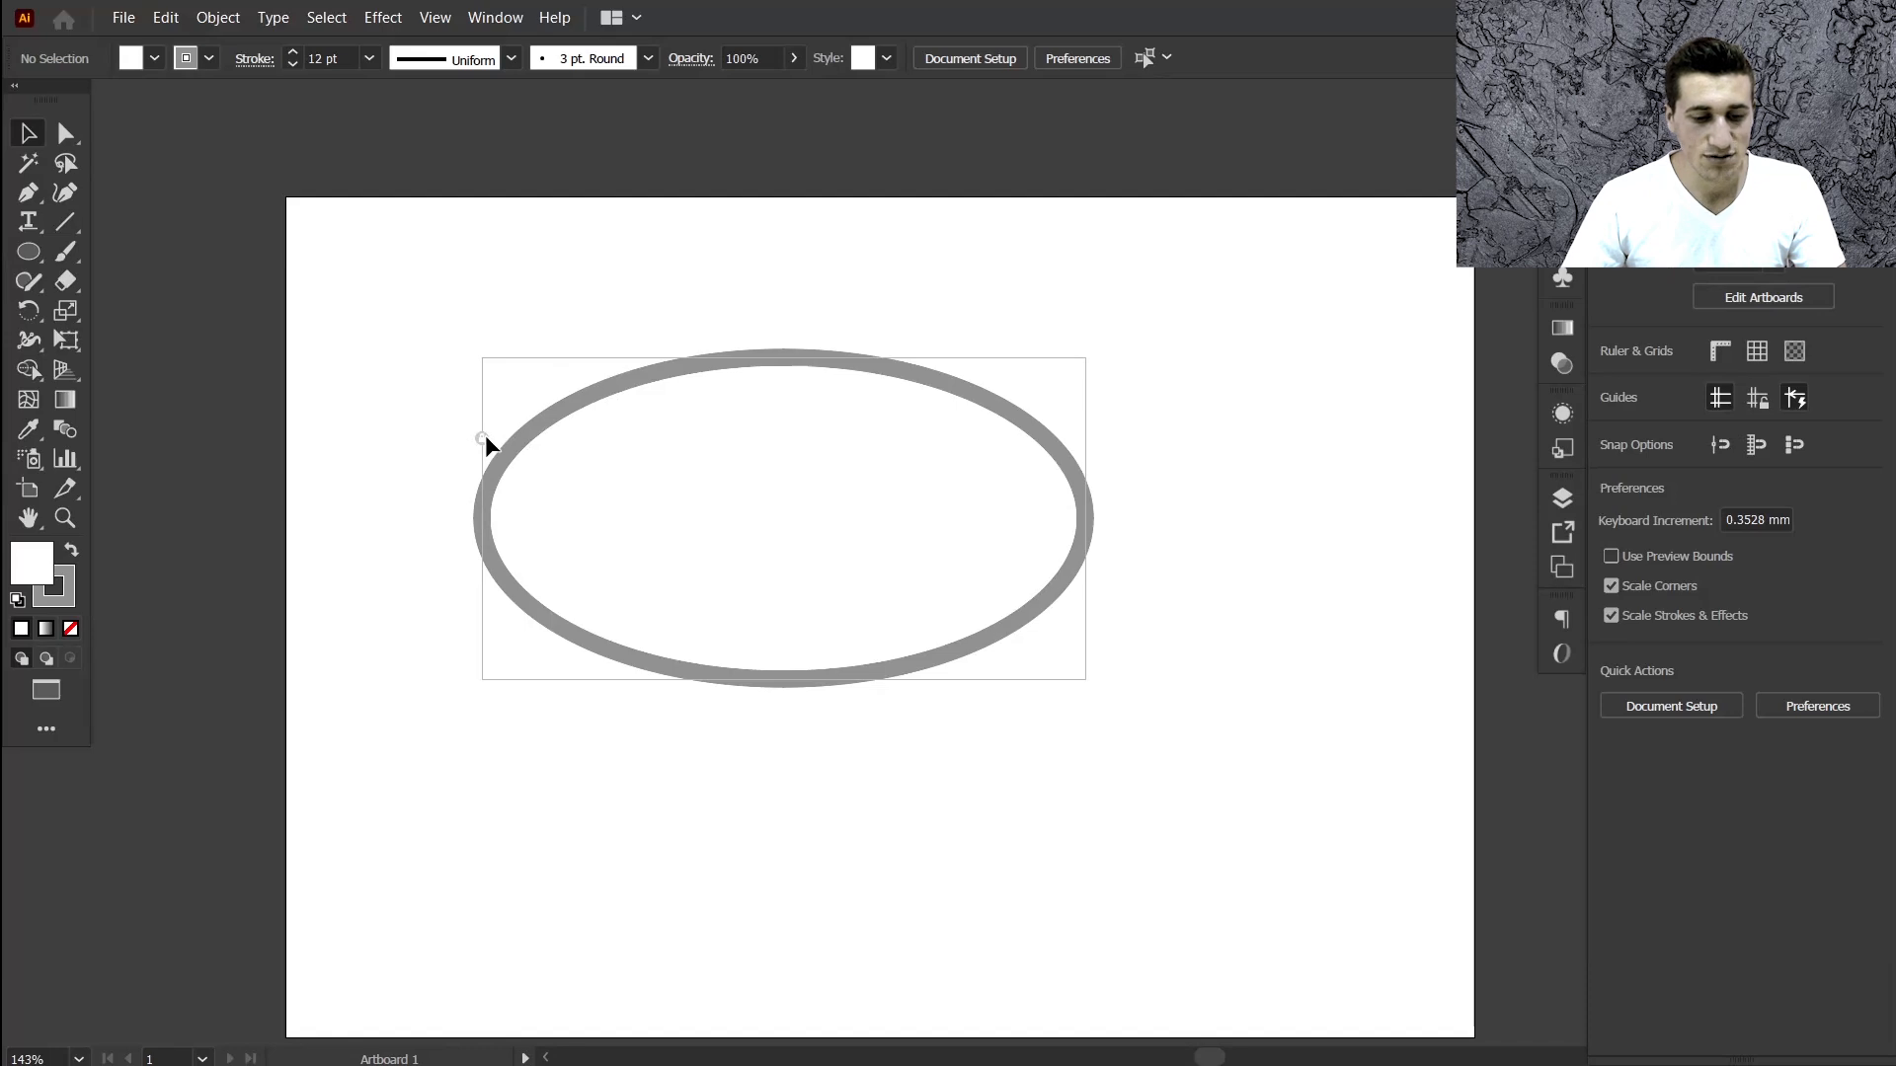
left_click(484, 441)
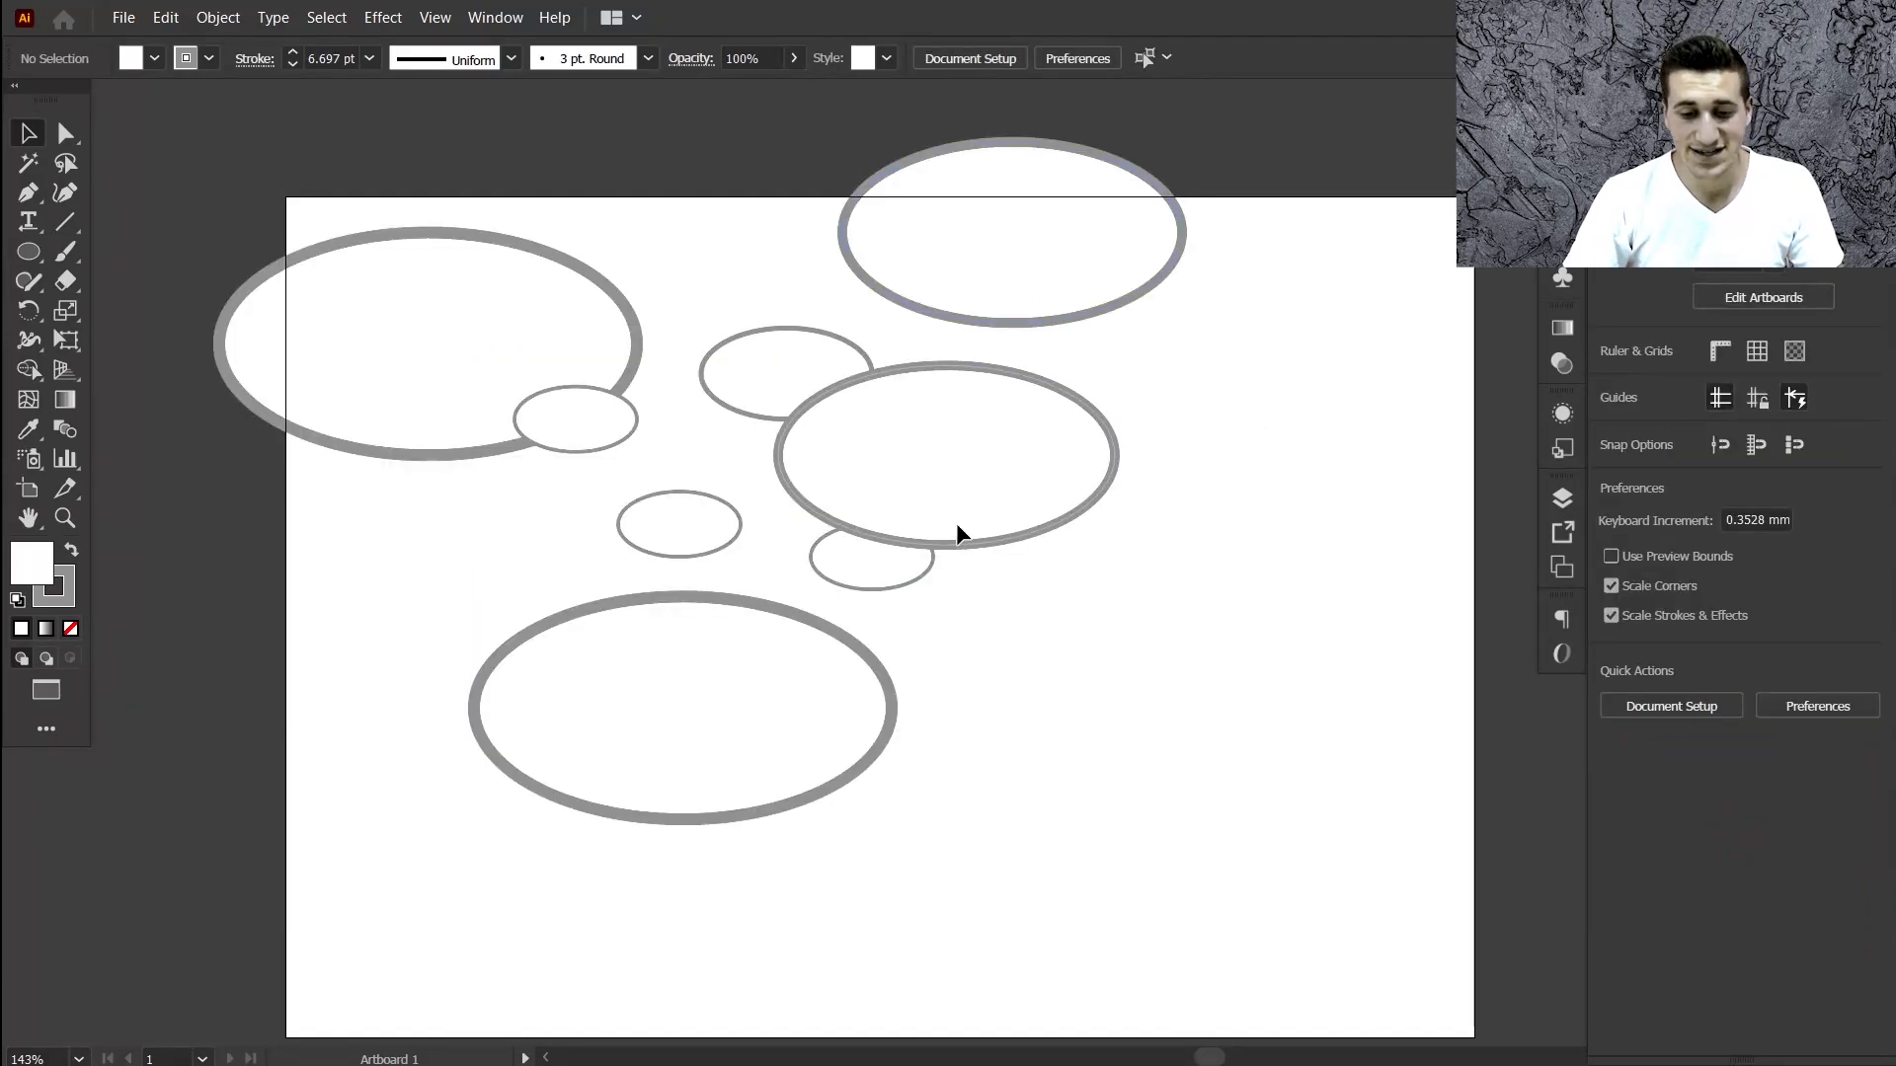
Select the three large outer ellipses, unlock the large central ellipse into the same selection, and move all four together.
left_click(997, 245)
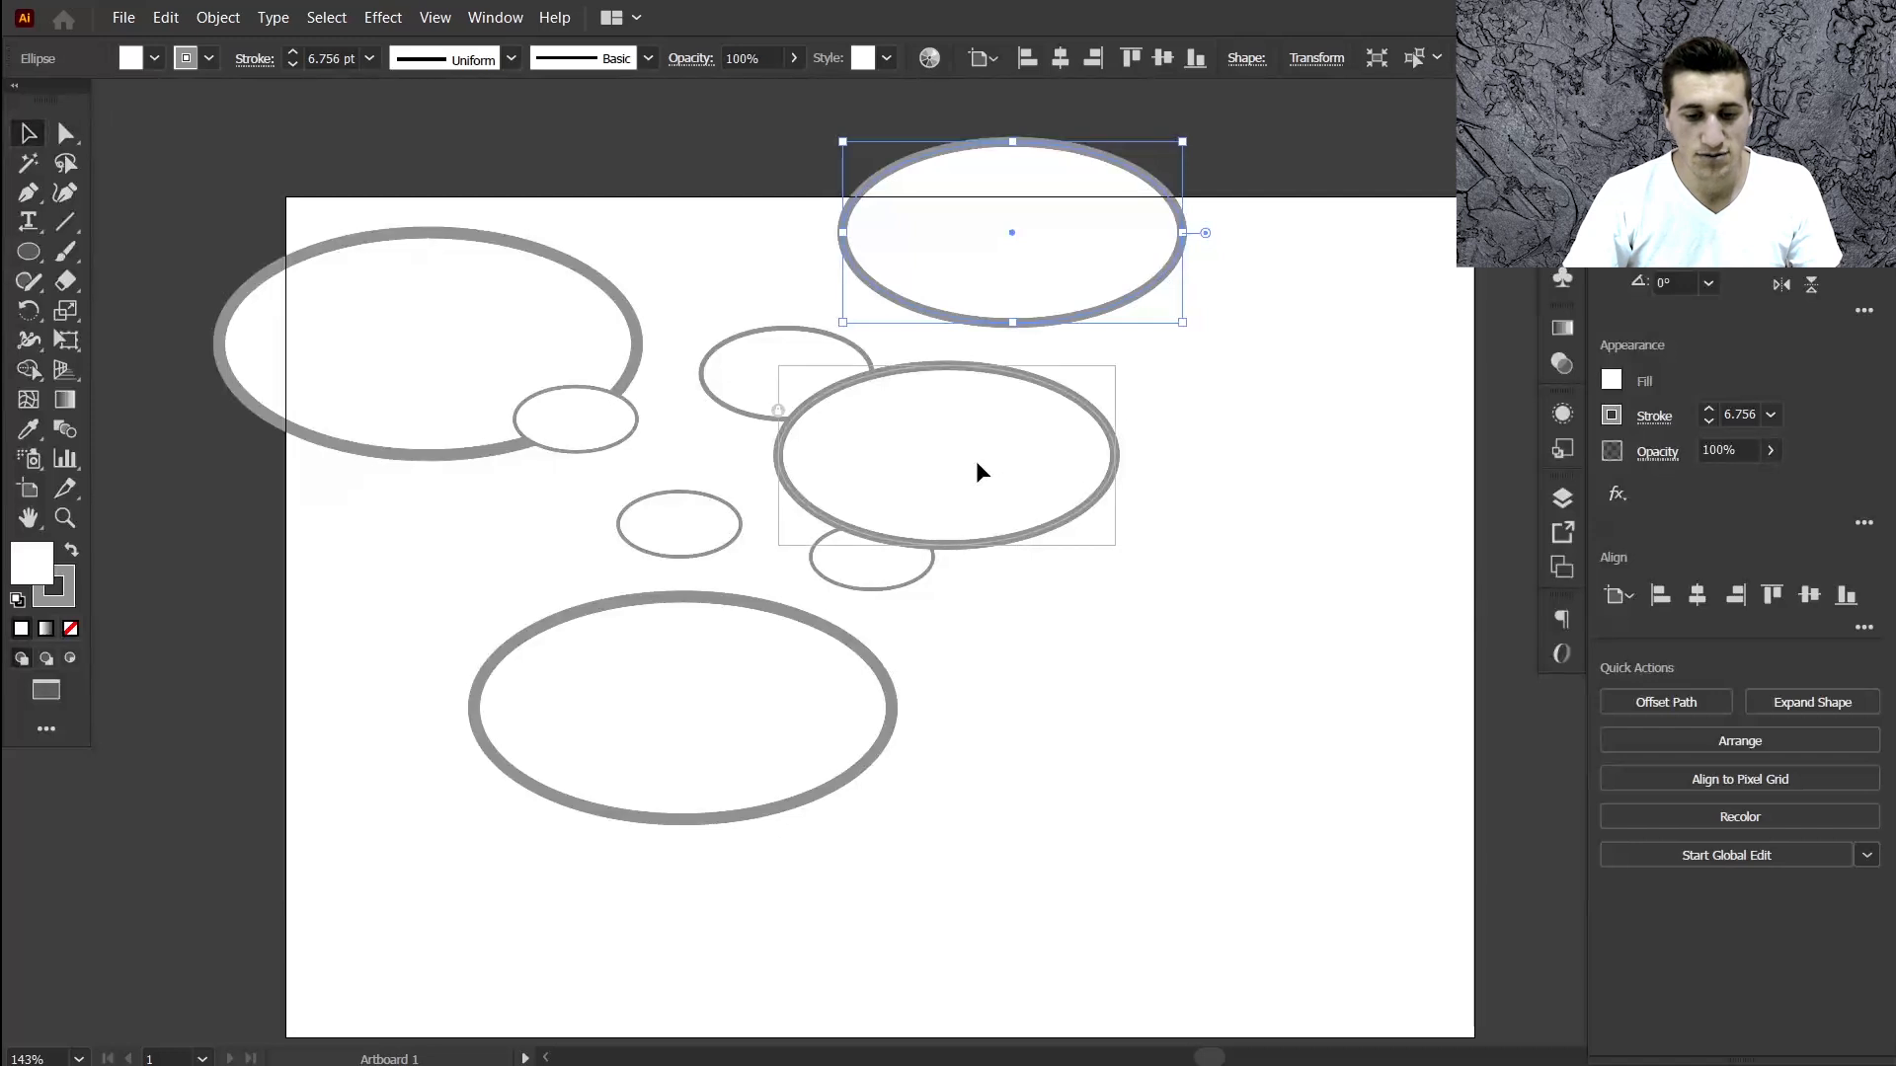
left_click(750, 685, "shift")
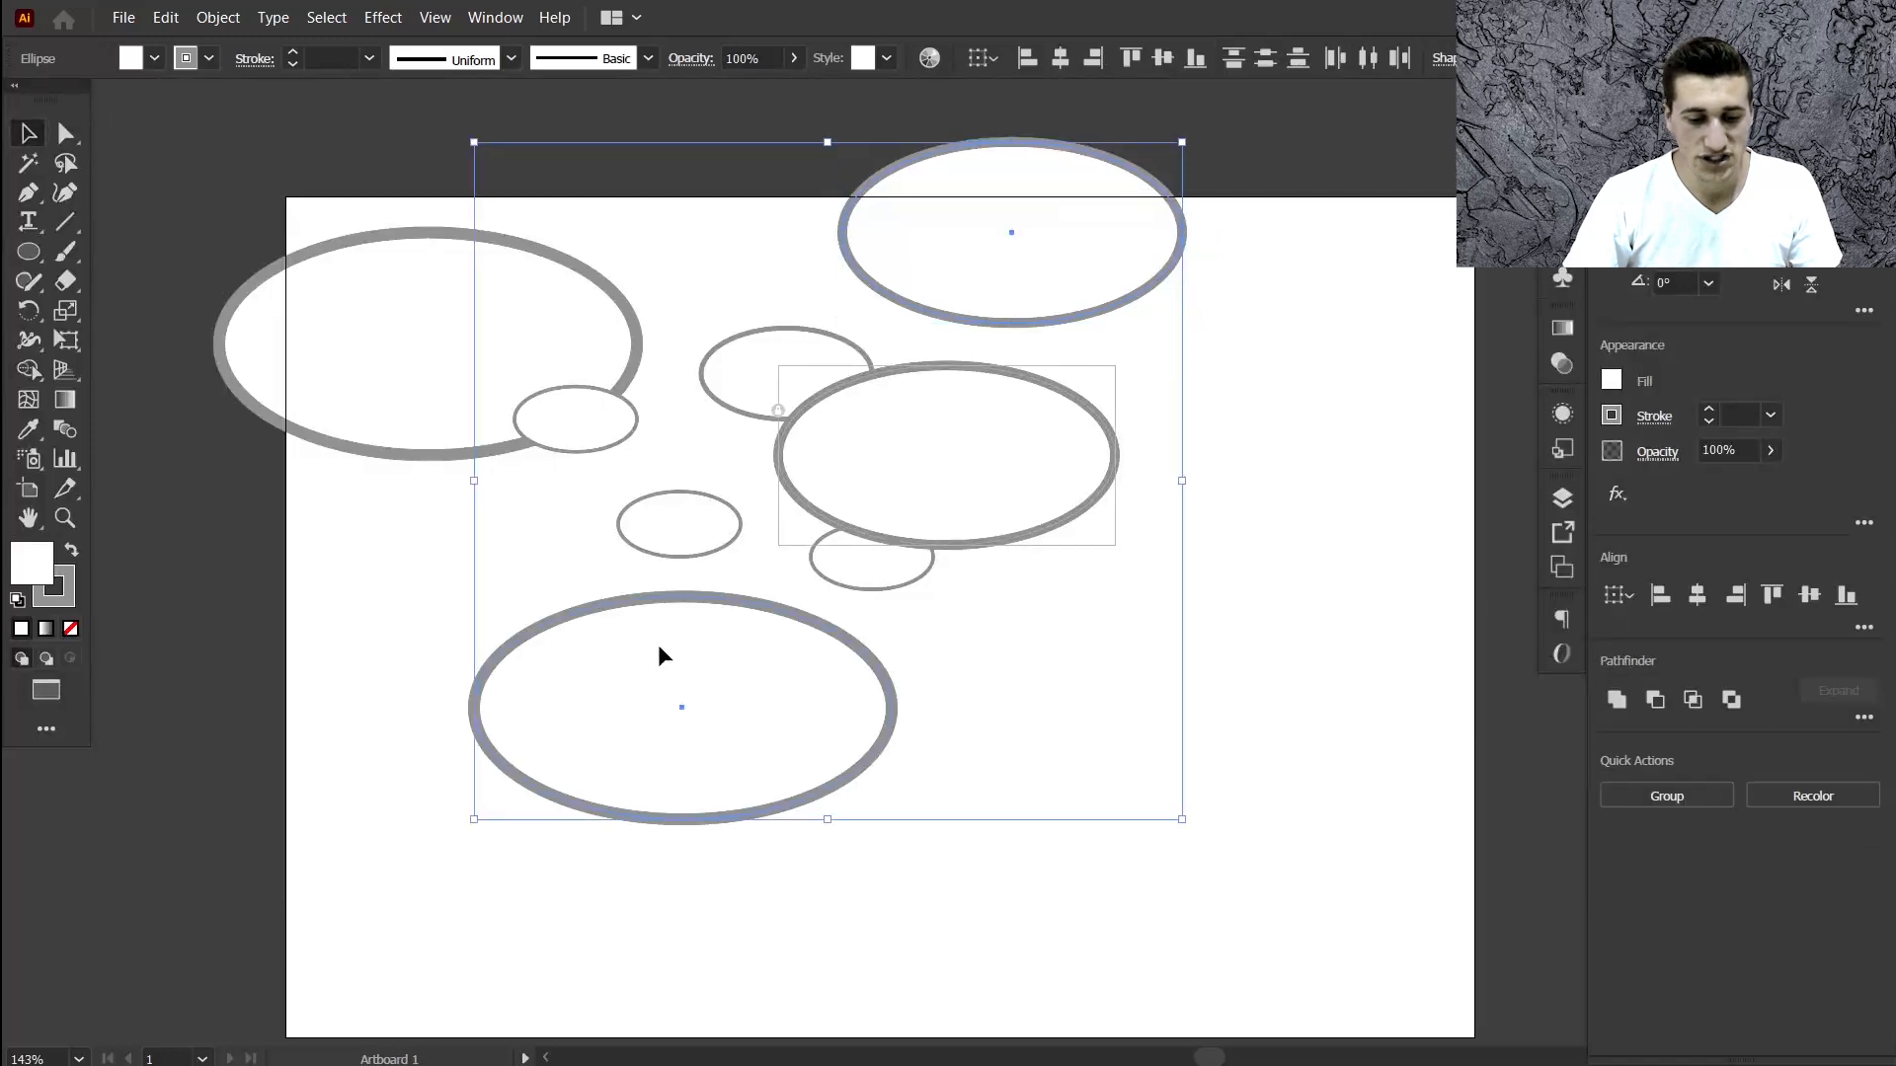
left_click(441, 370, "shift")
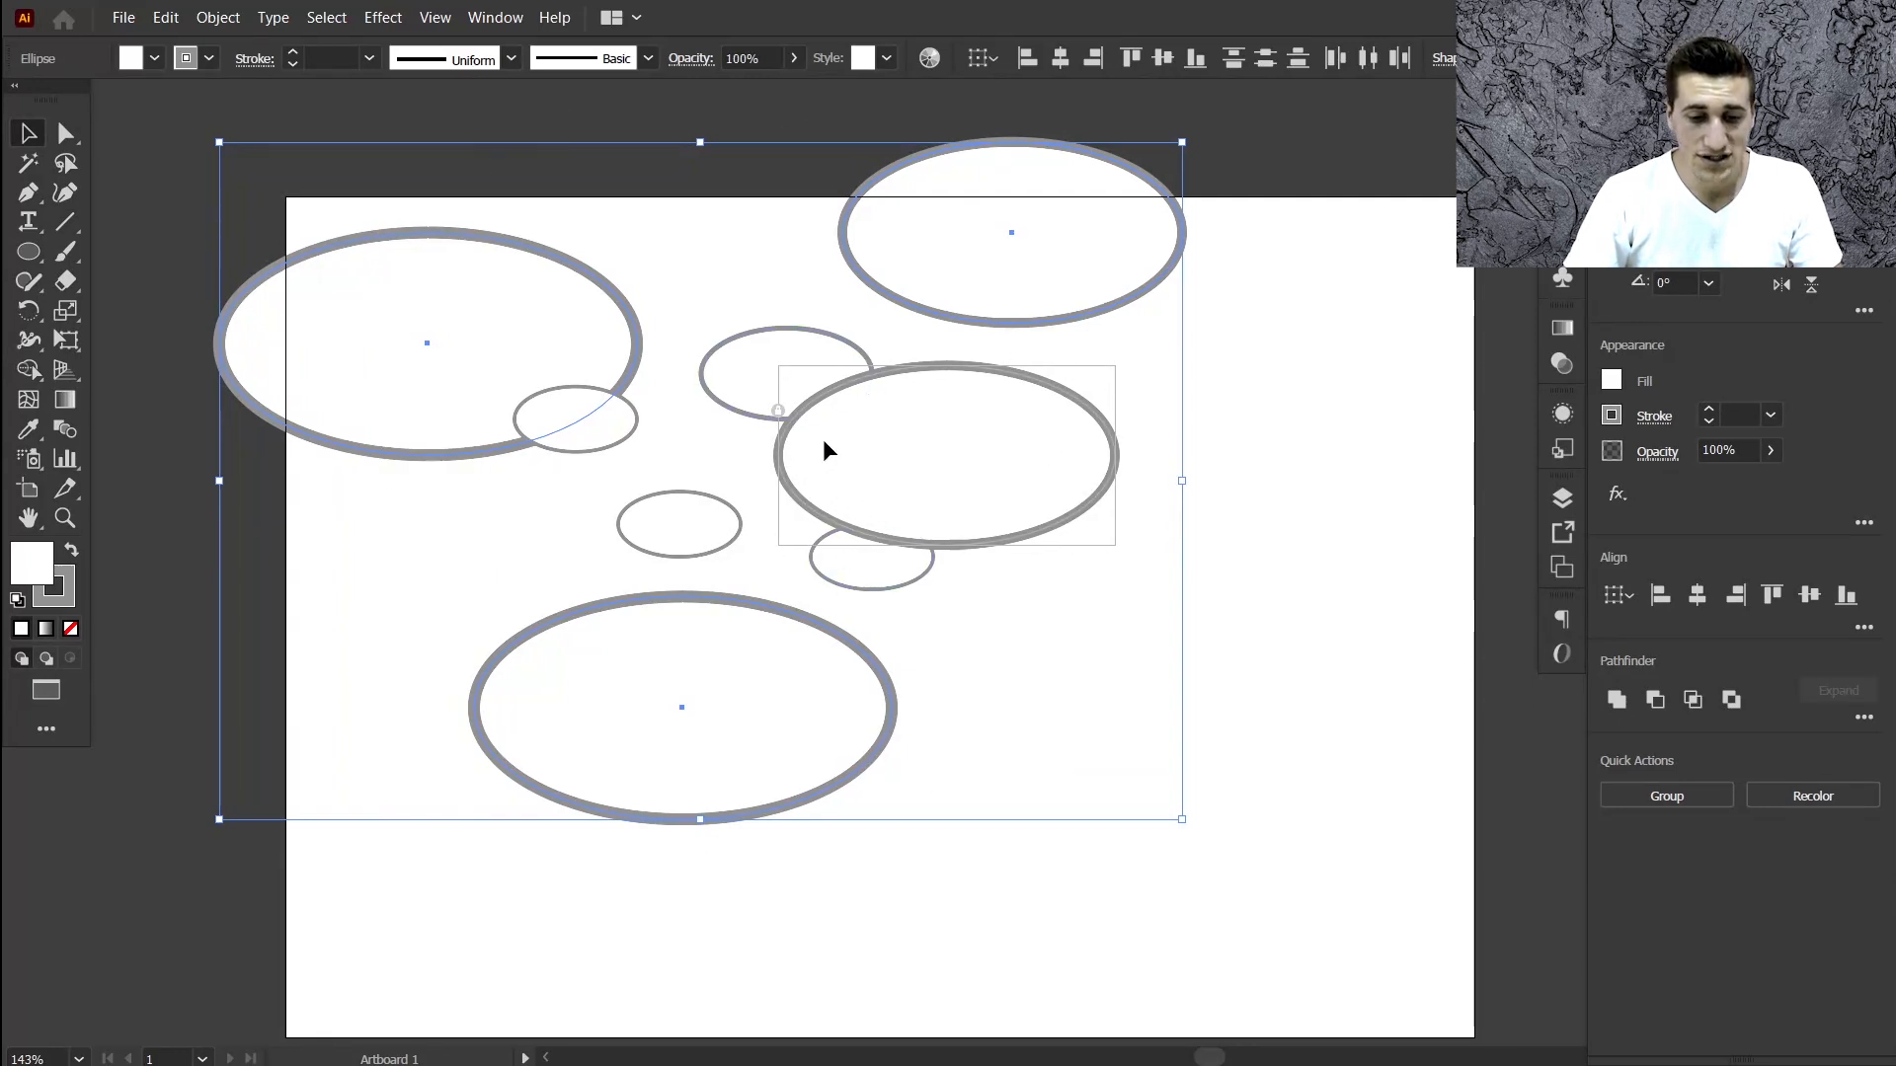
left_click(779, 412)
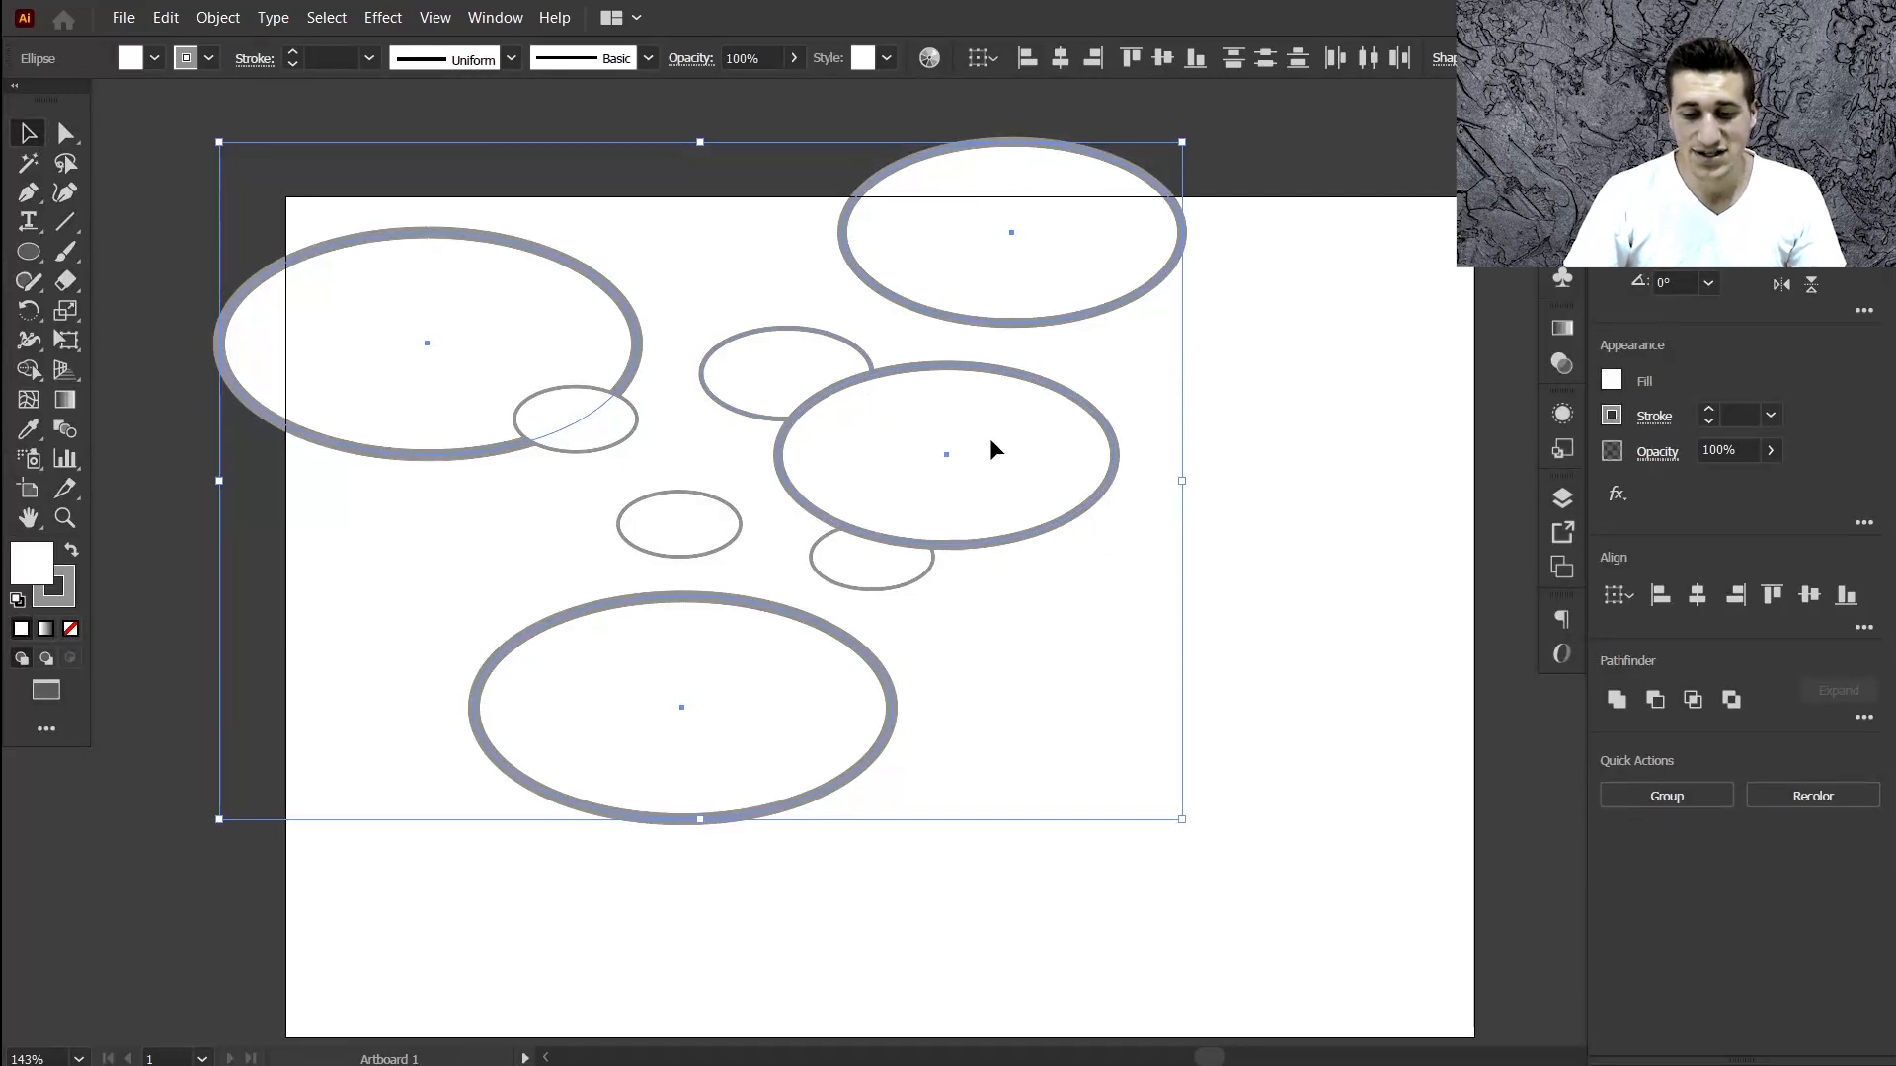
left_click_drag(992, 442, 1278, 546)
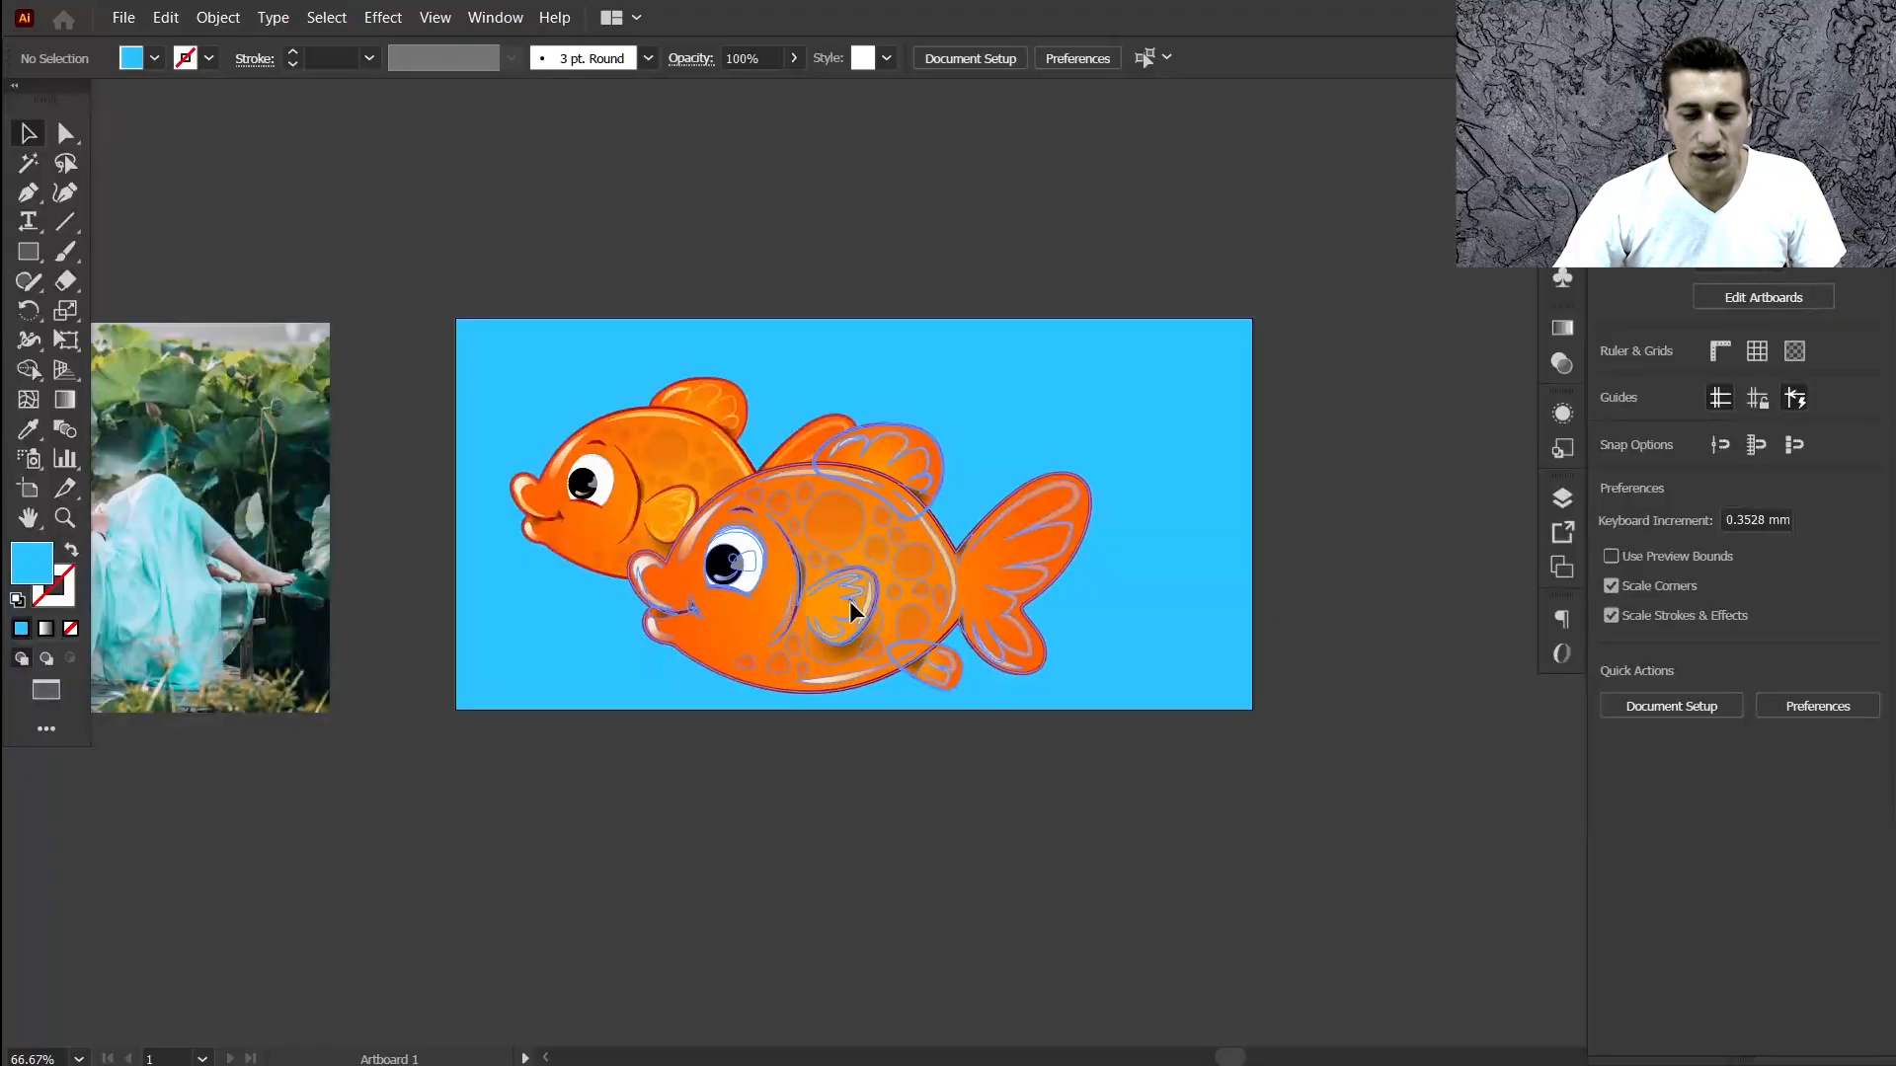
Open Recolor Artwork for the front fish group and review the Color Library and Colors options.
left_click(849, 600)
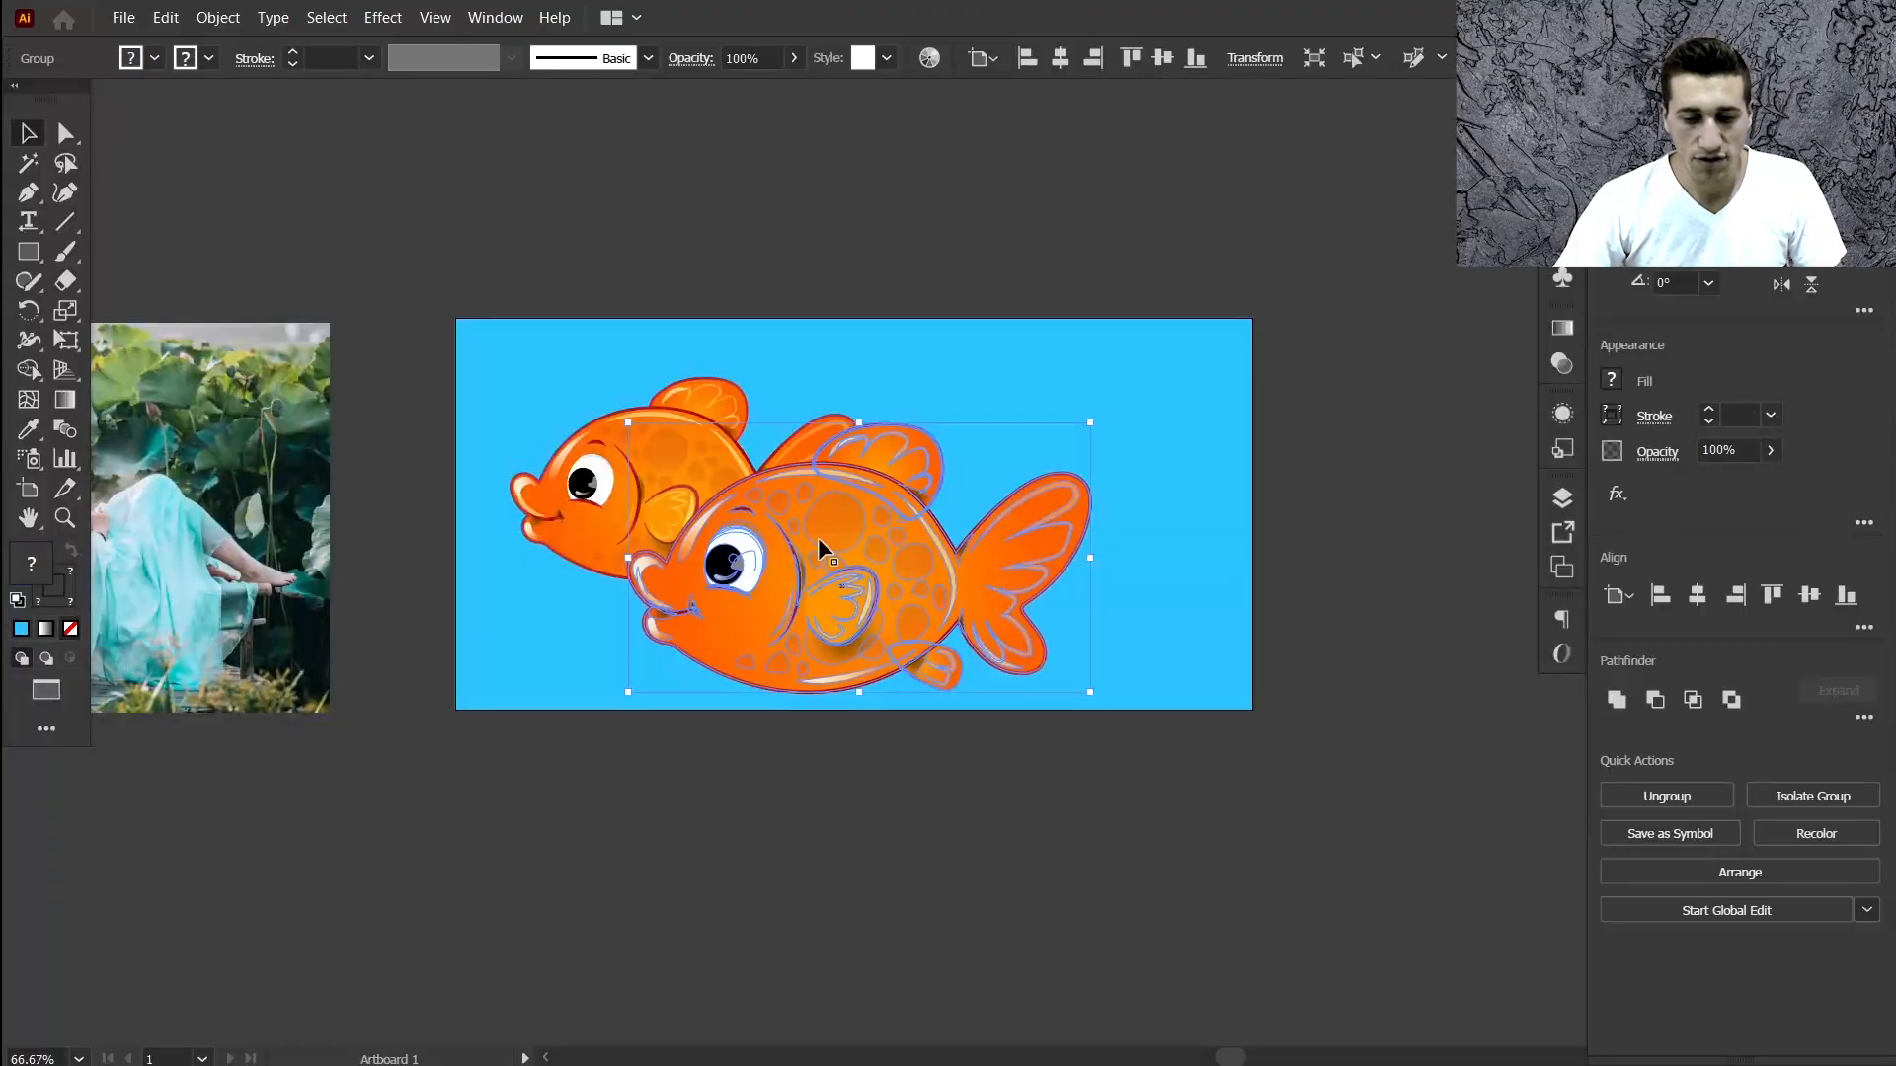
left_click(930, 58)
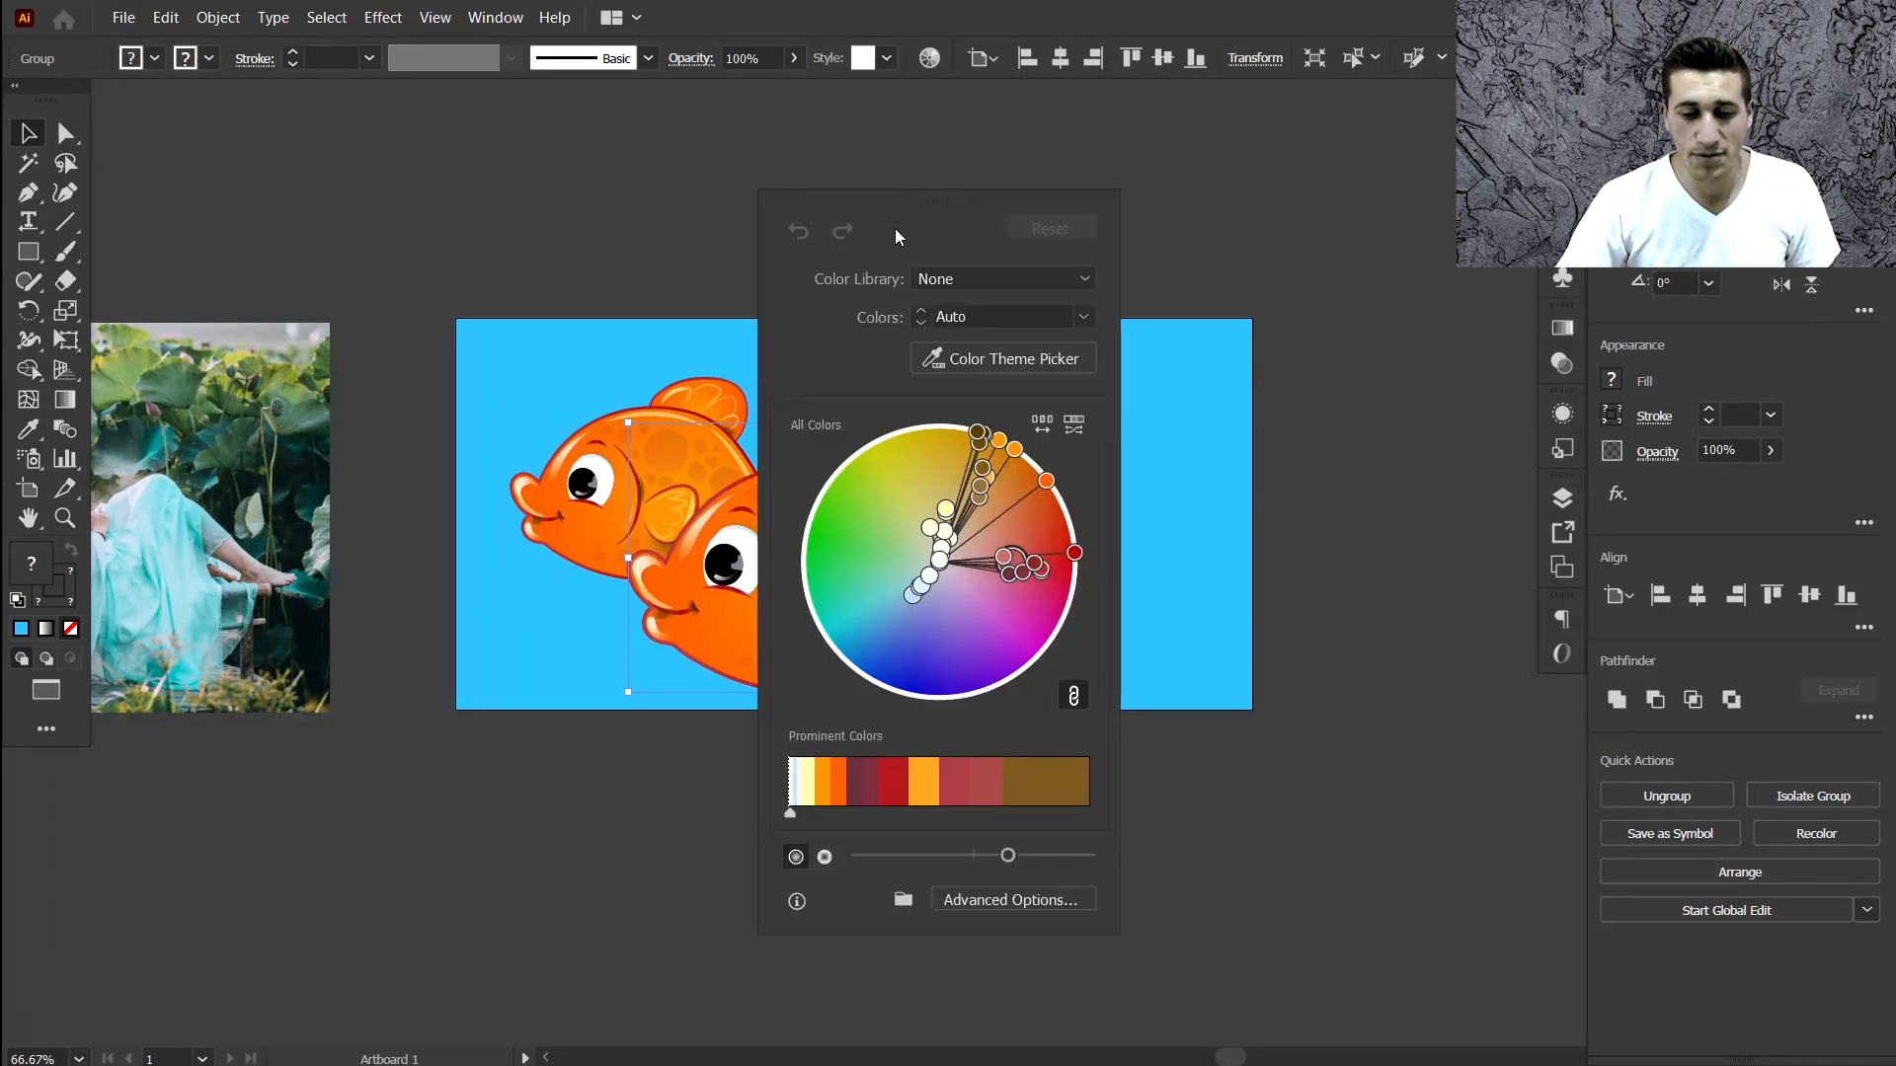
left_click_drag(892, 197, 1131, 175)
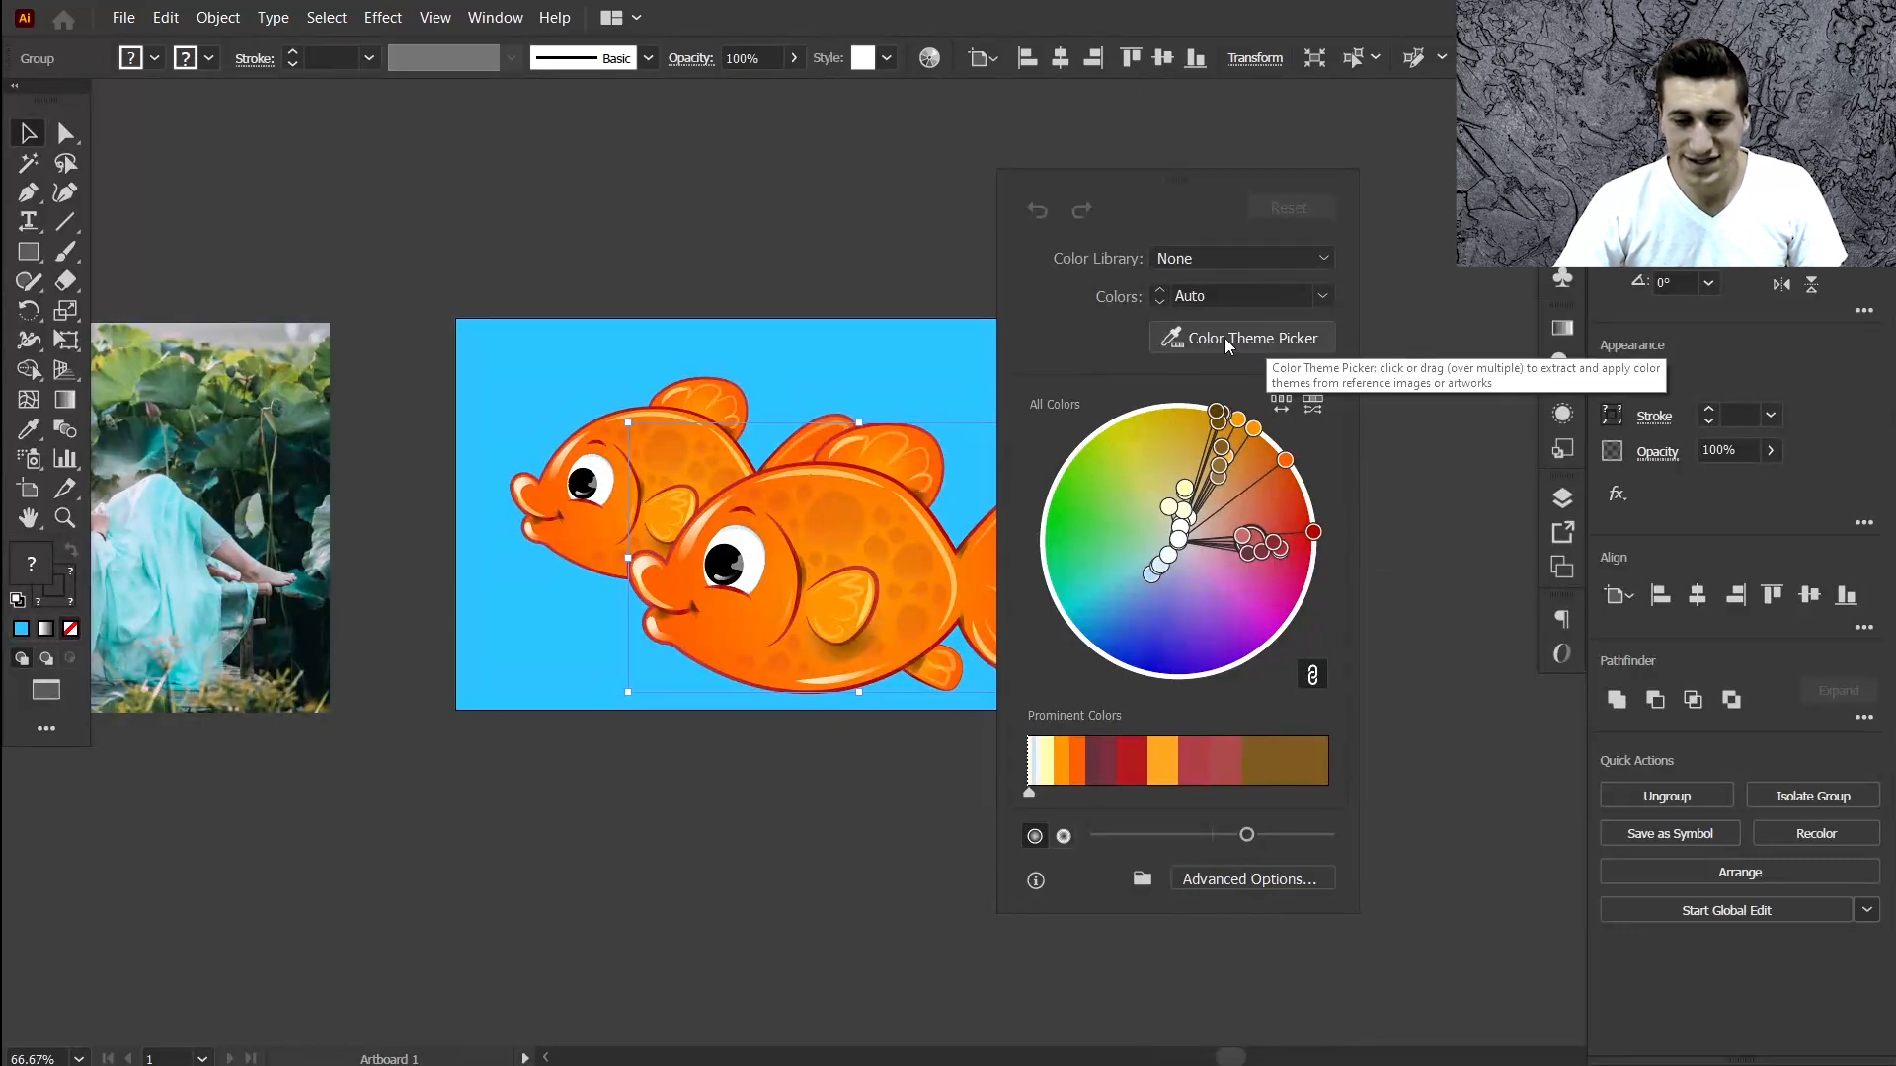
left_click(1269, 260)
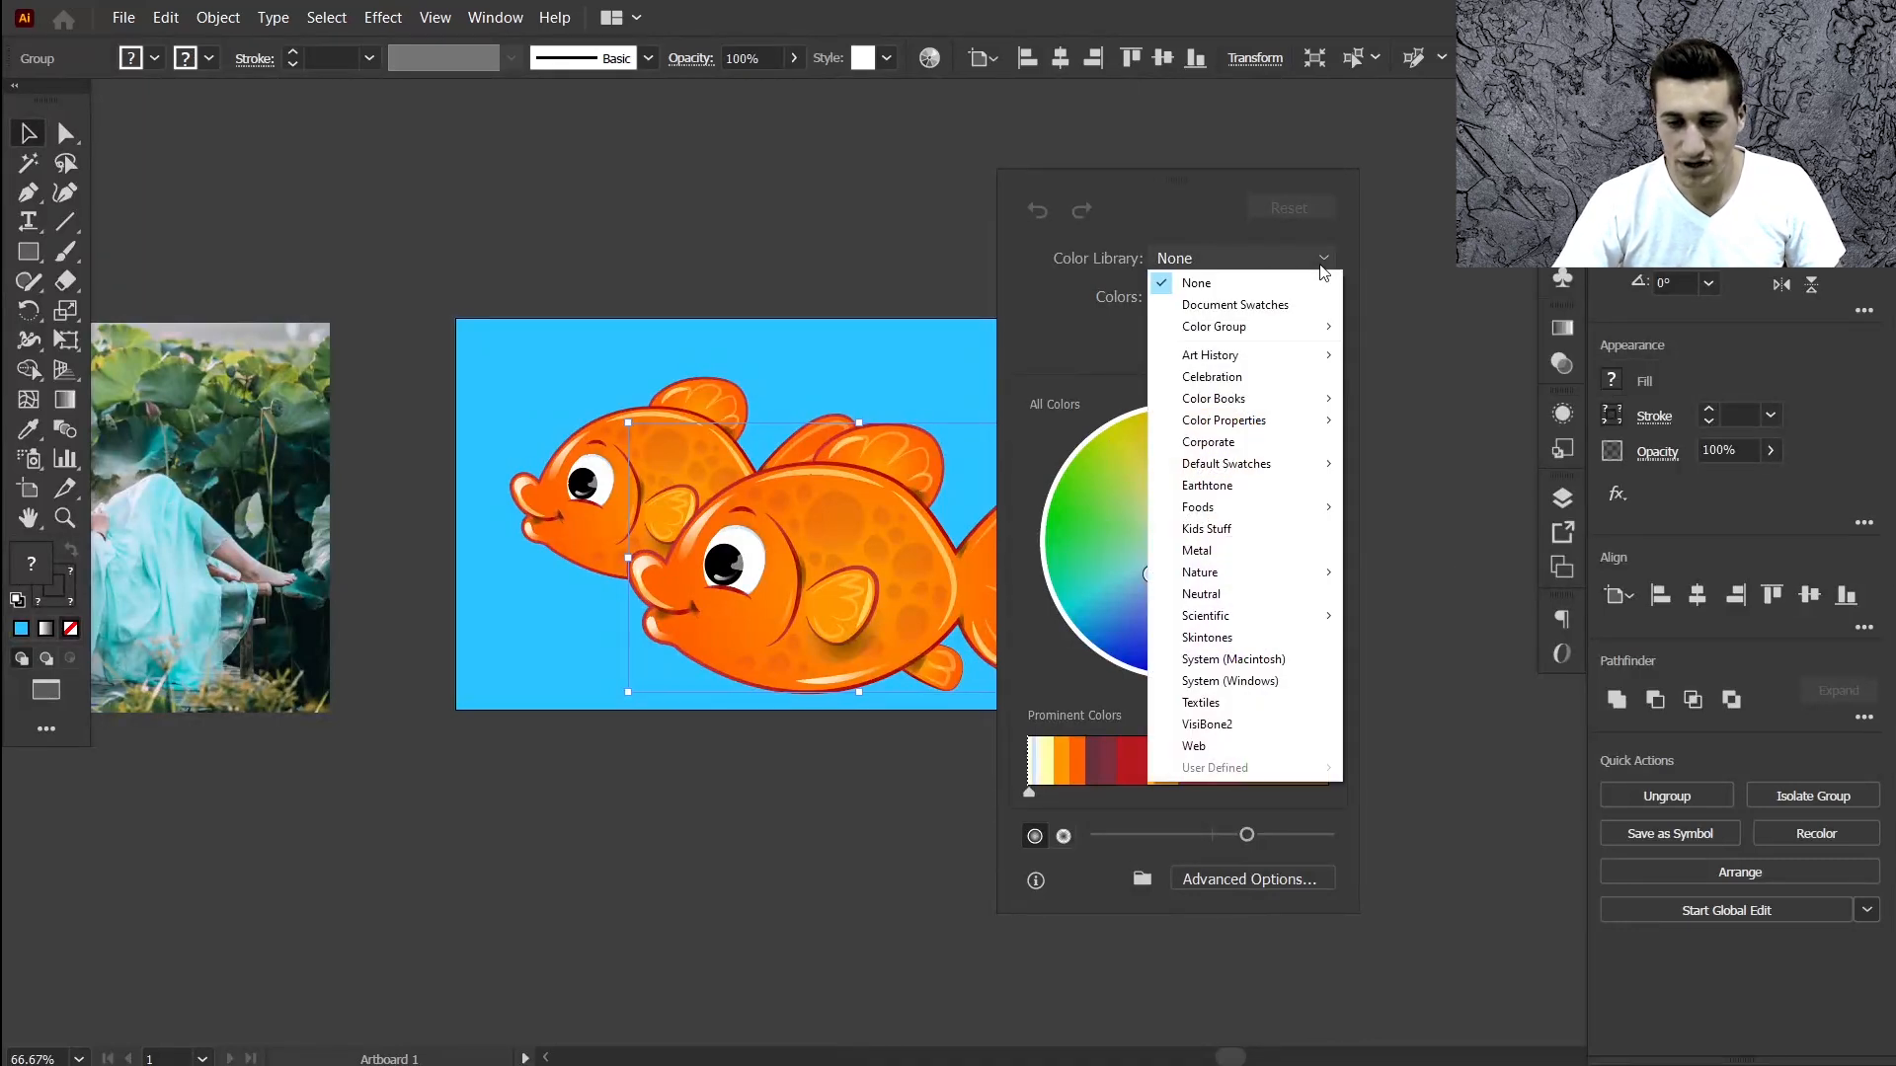
left_click(1317, 243)
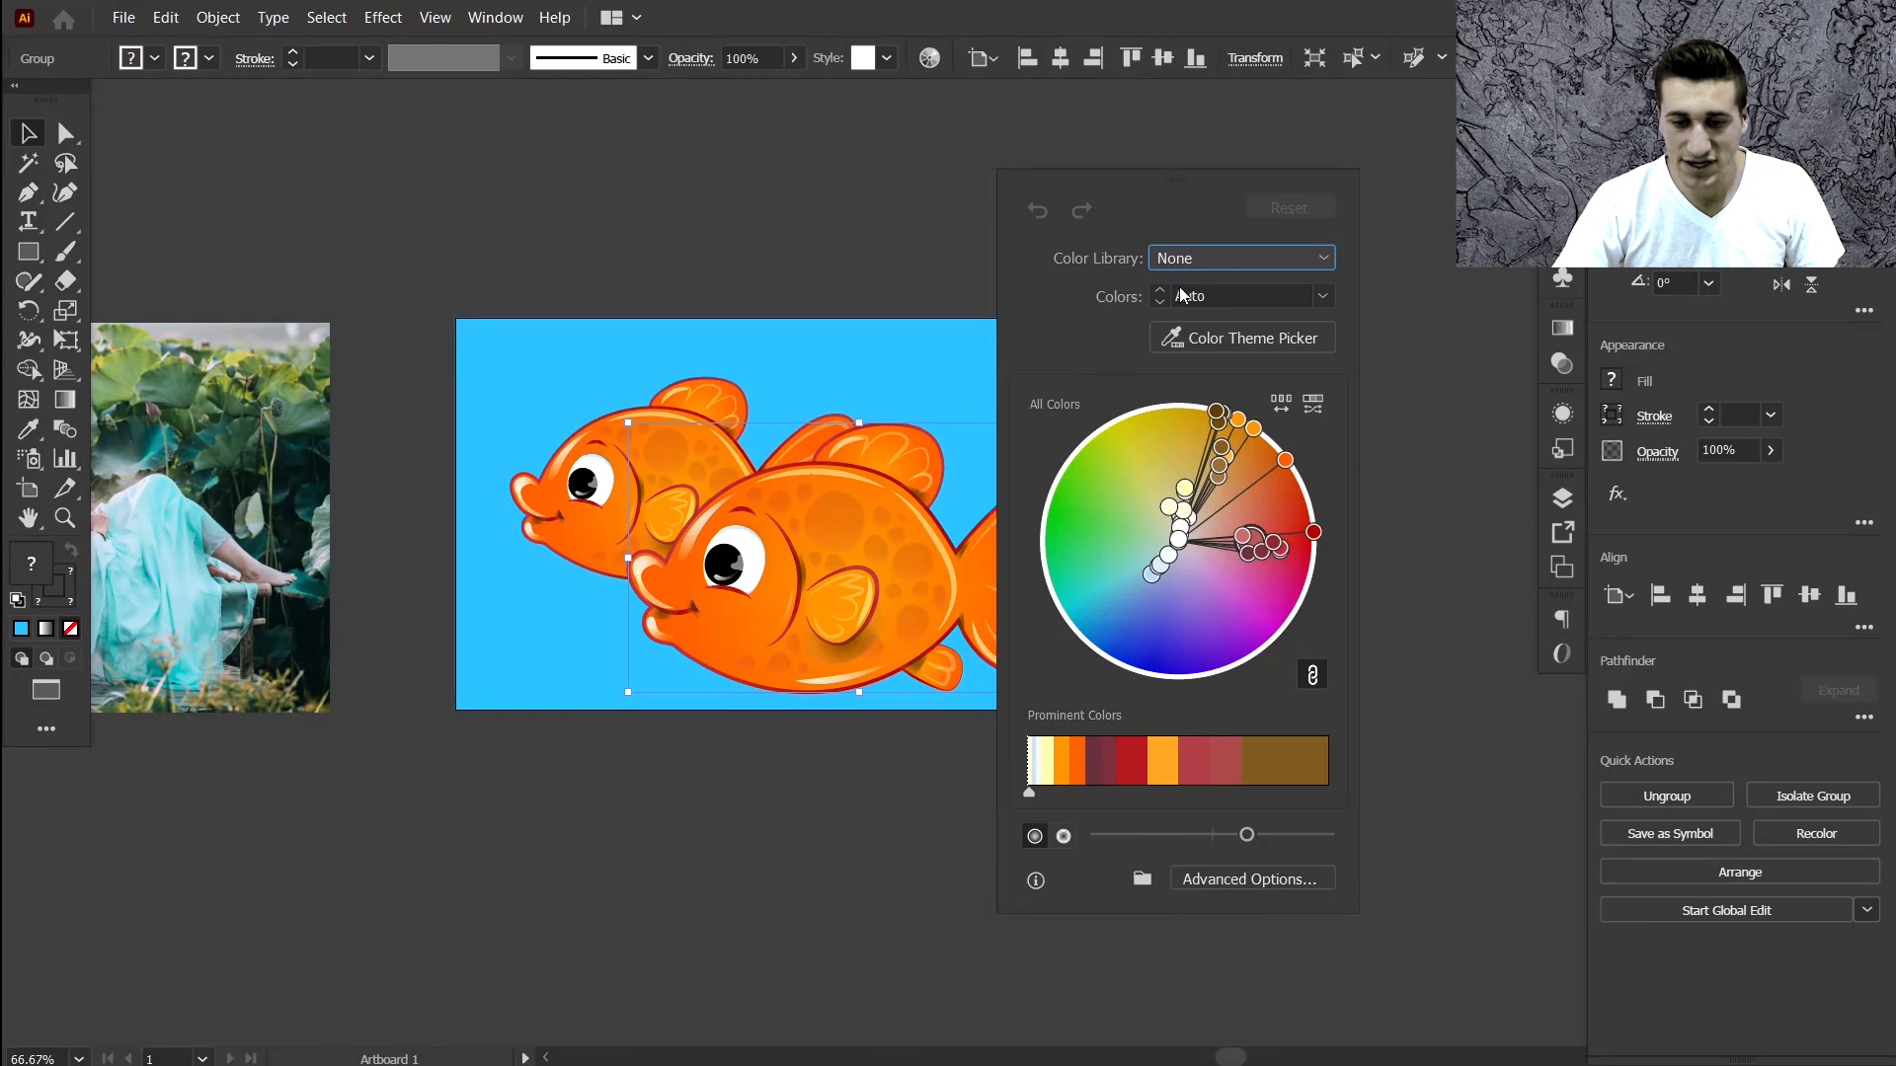
left_click(1320, 299)
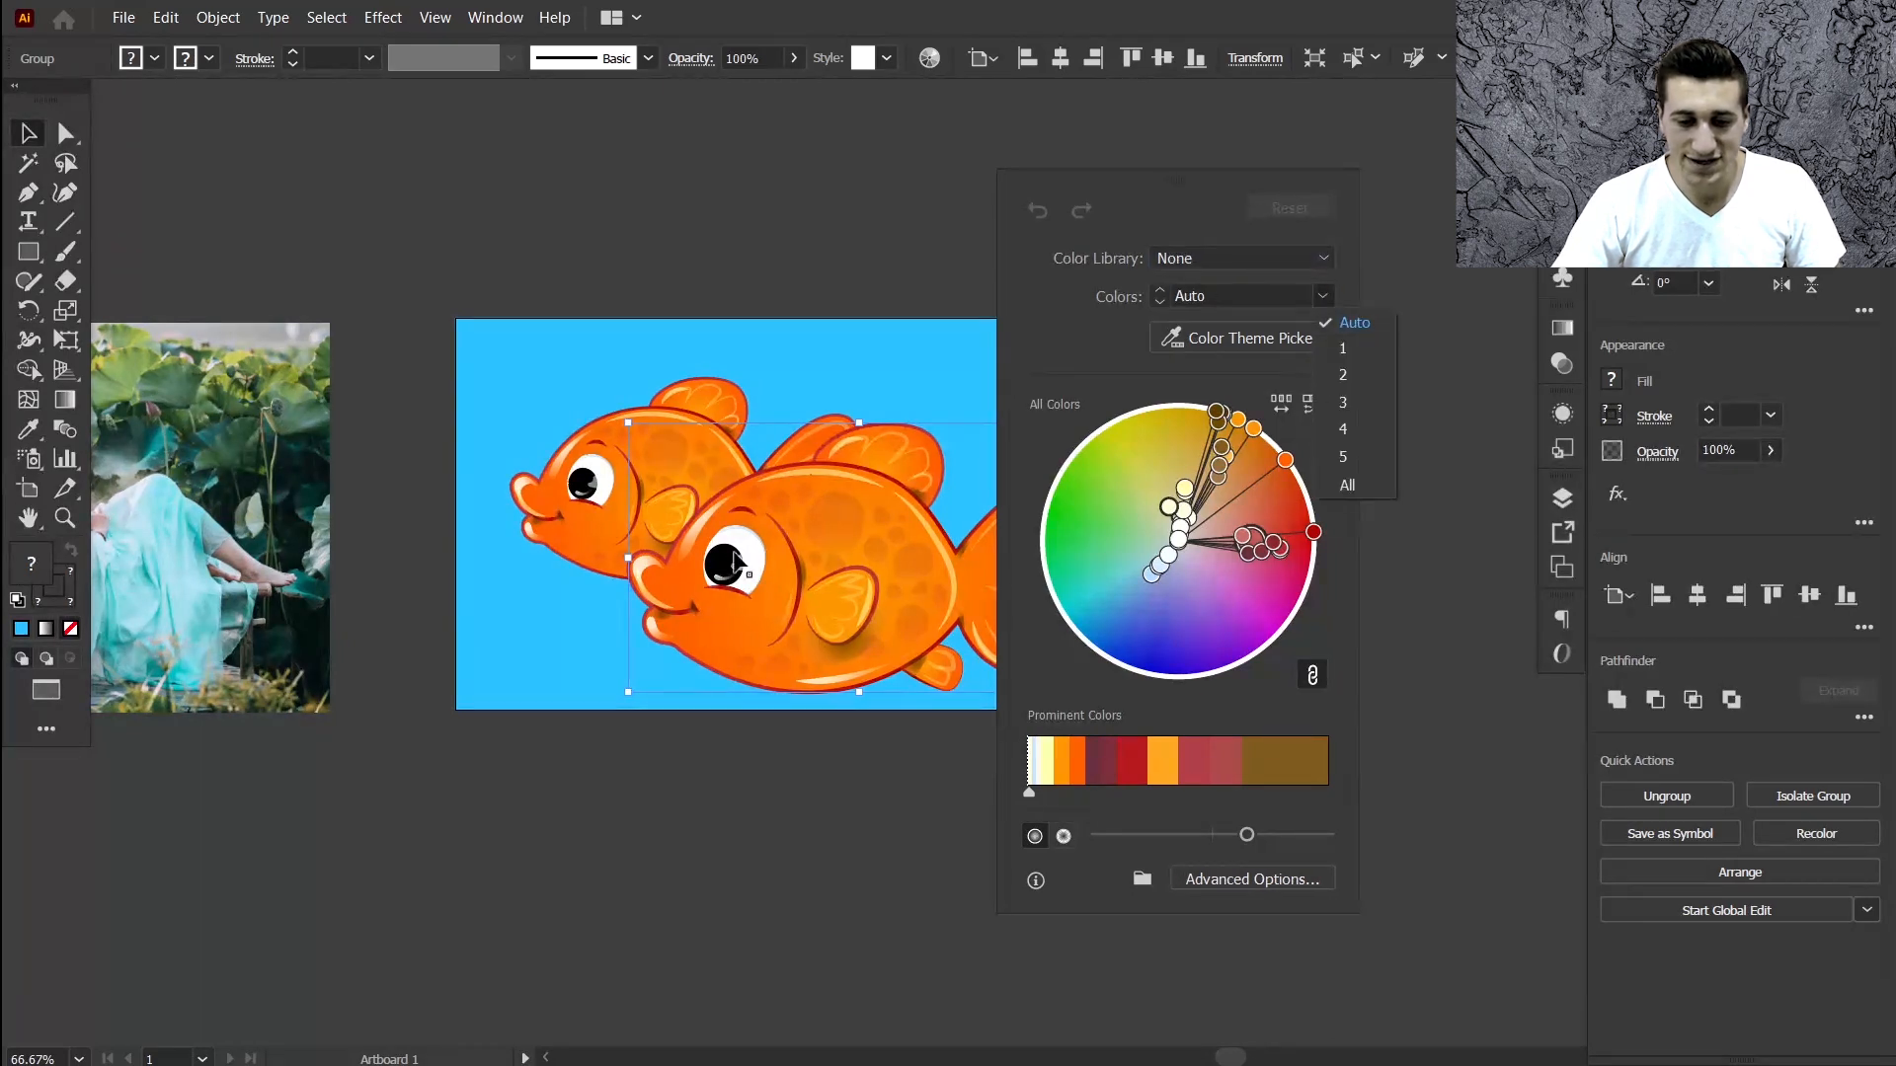
left_click(1075, 340)
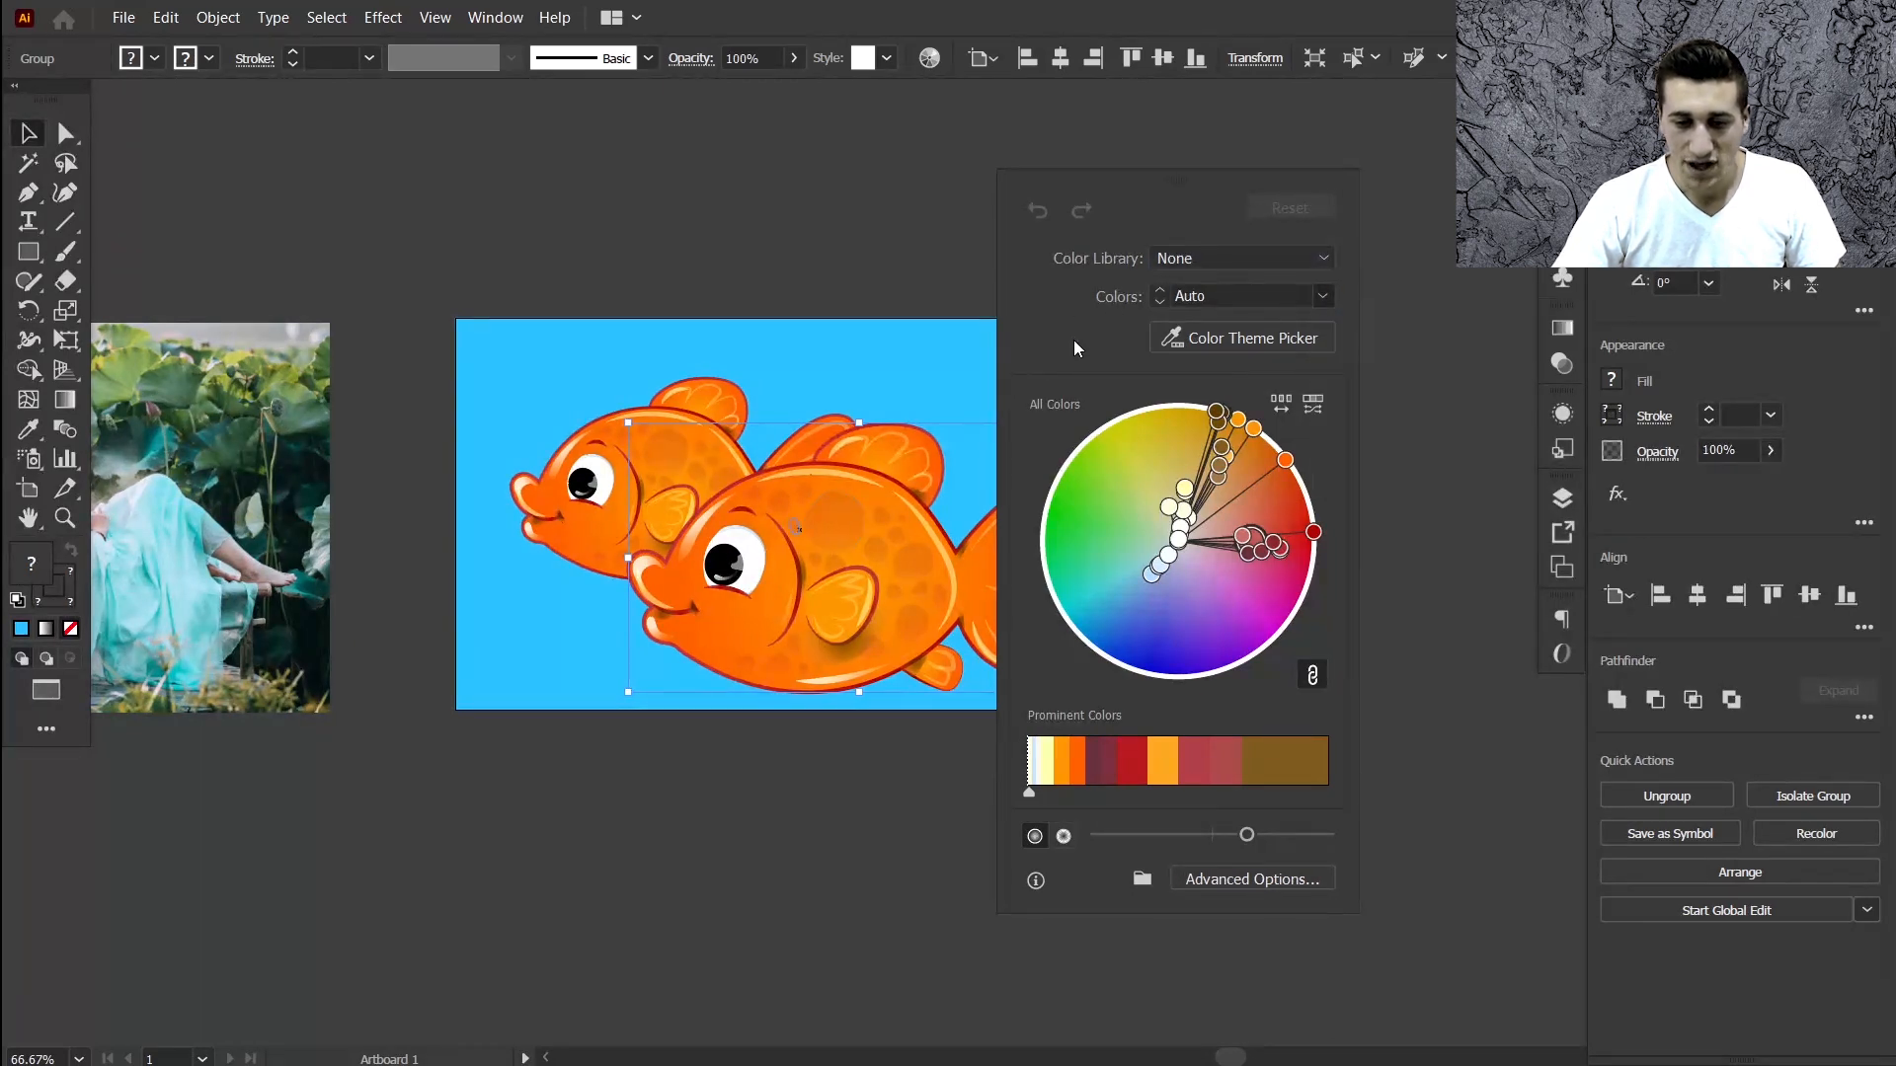
Recolor the front fish with the Color Theme Picker, sampling the photo of the woman among lotus leaves.
left_click(1202, 347)
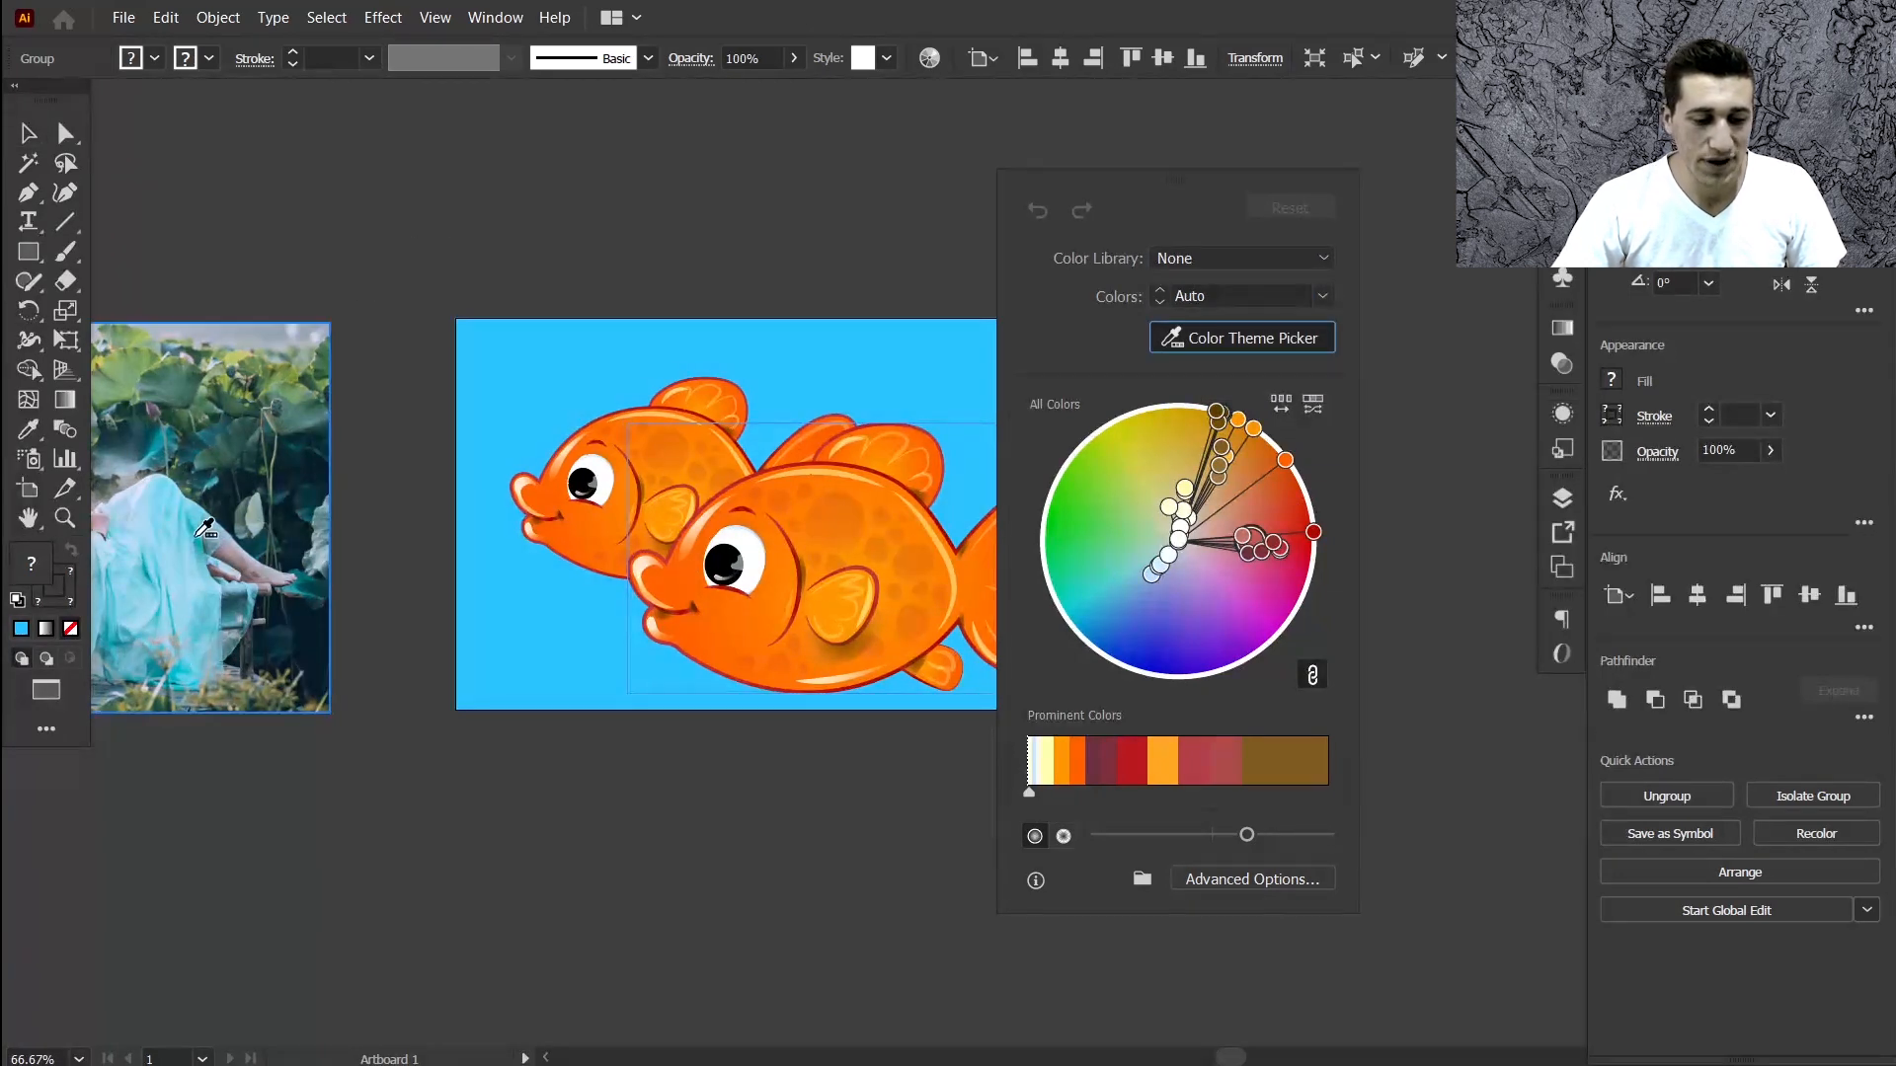
scroll(204, 529, "left", 5)
scroll(204, 528, "left", 1)
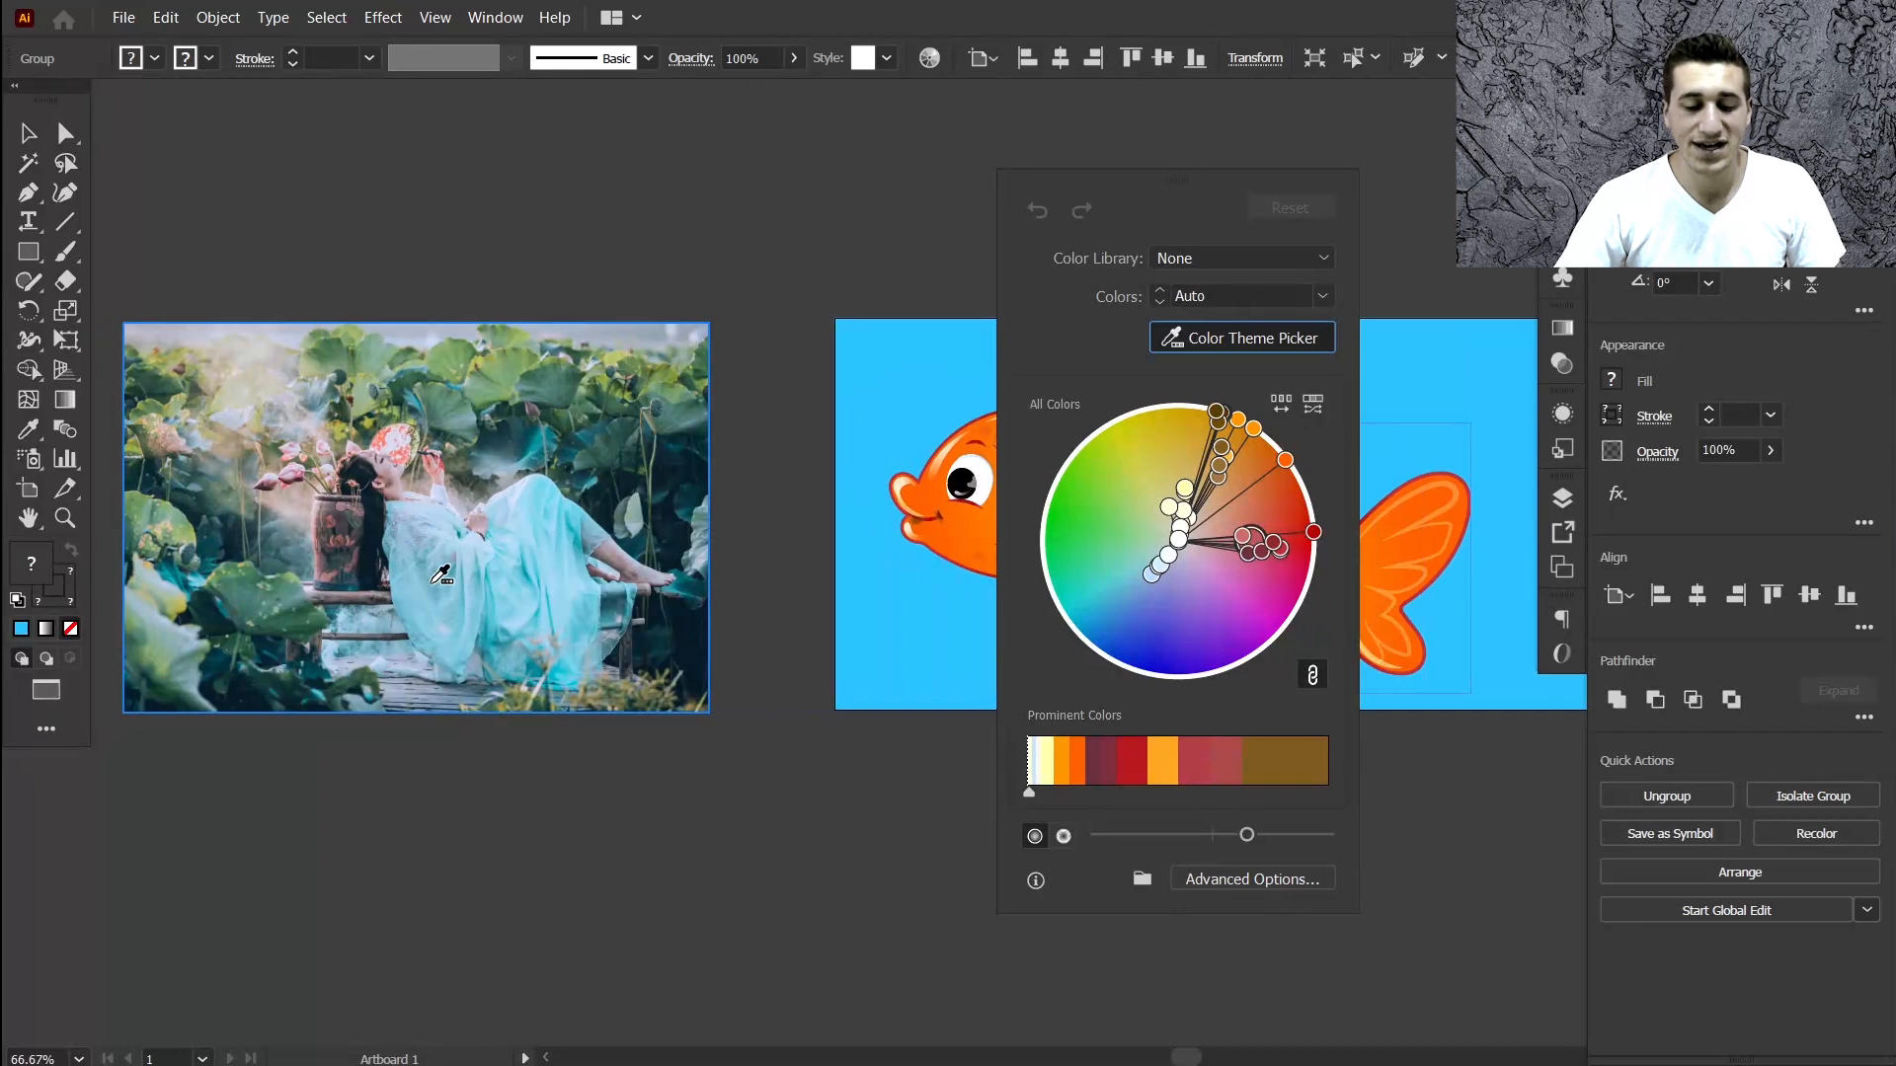
scroll(442, 576, "right", 4)
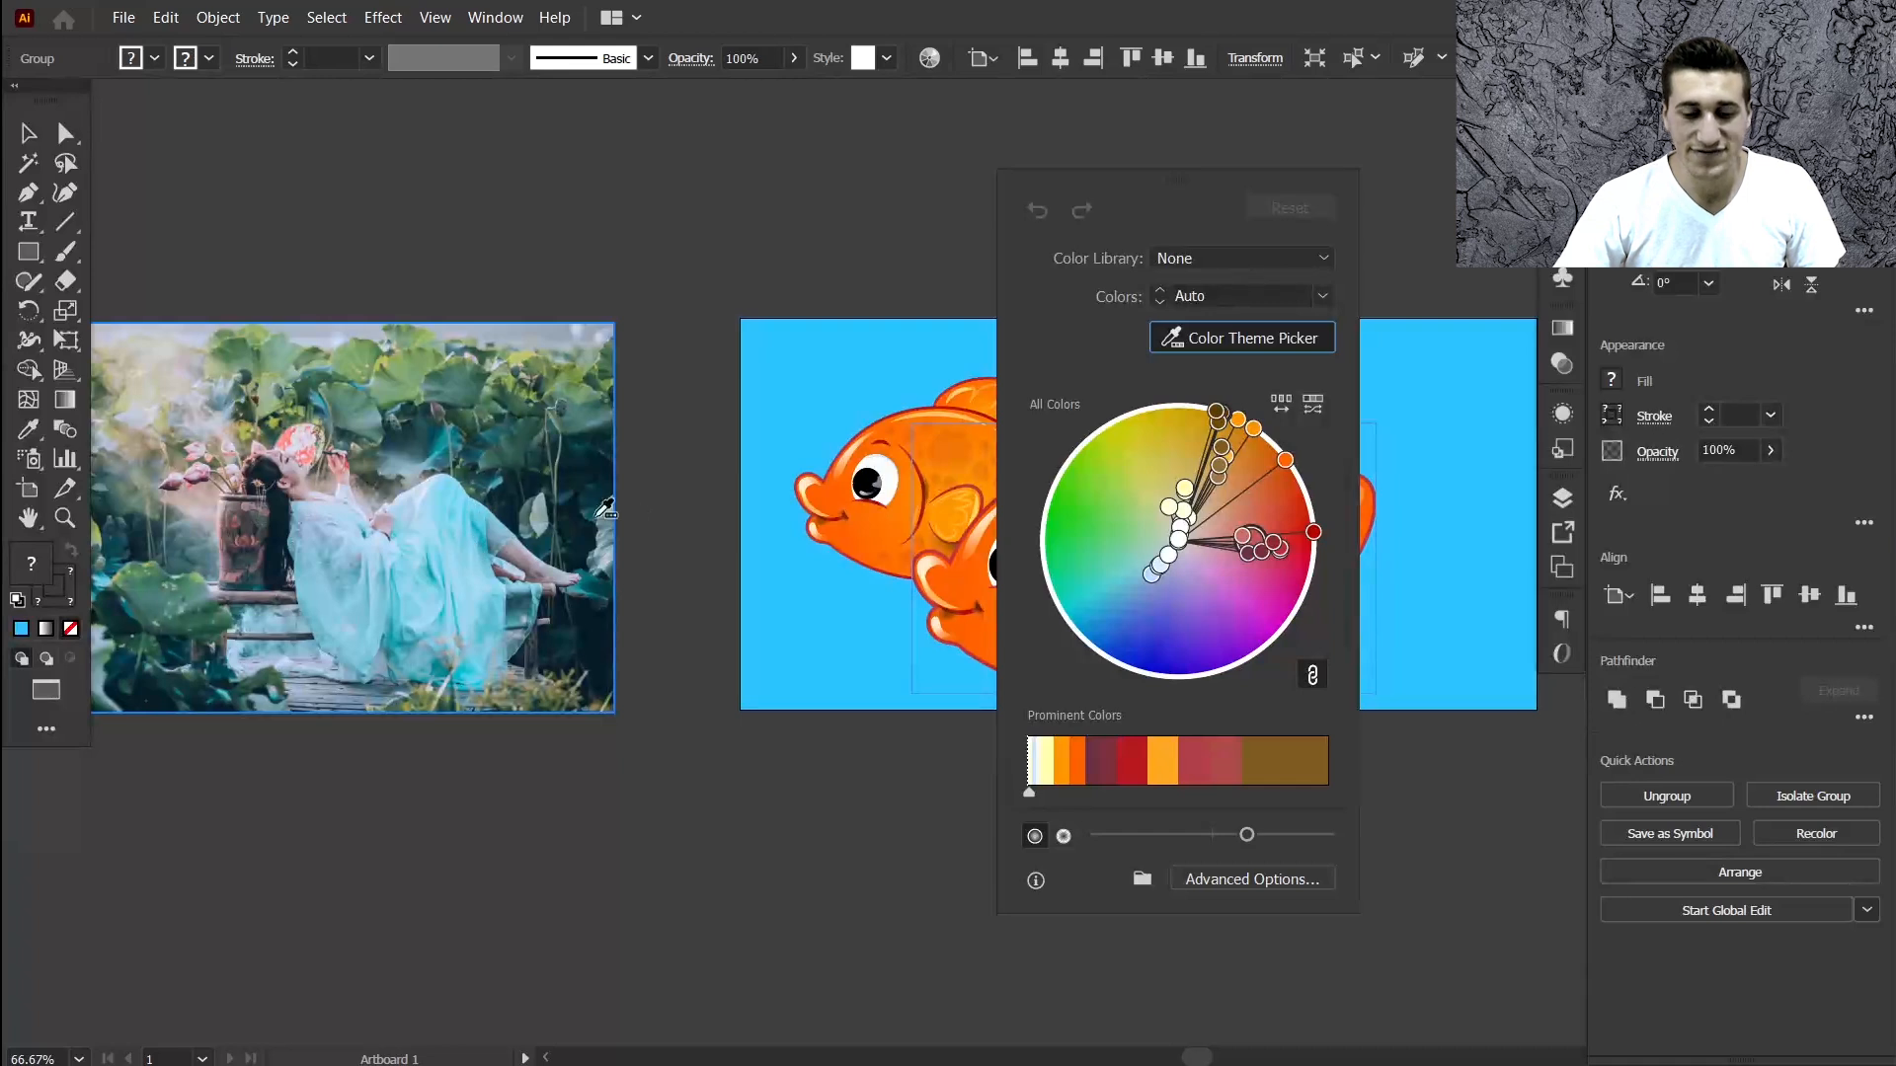
left_click(464, 511)
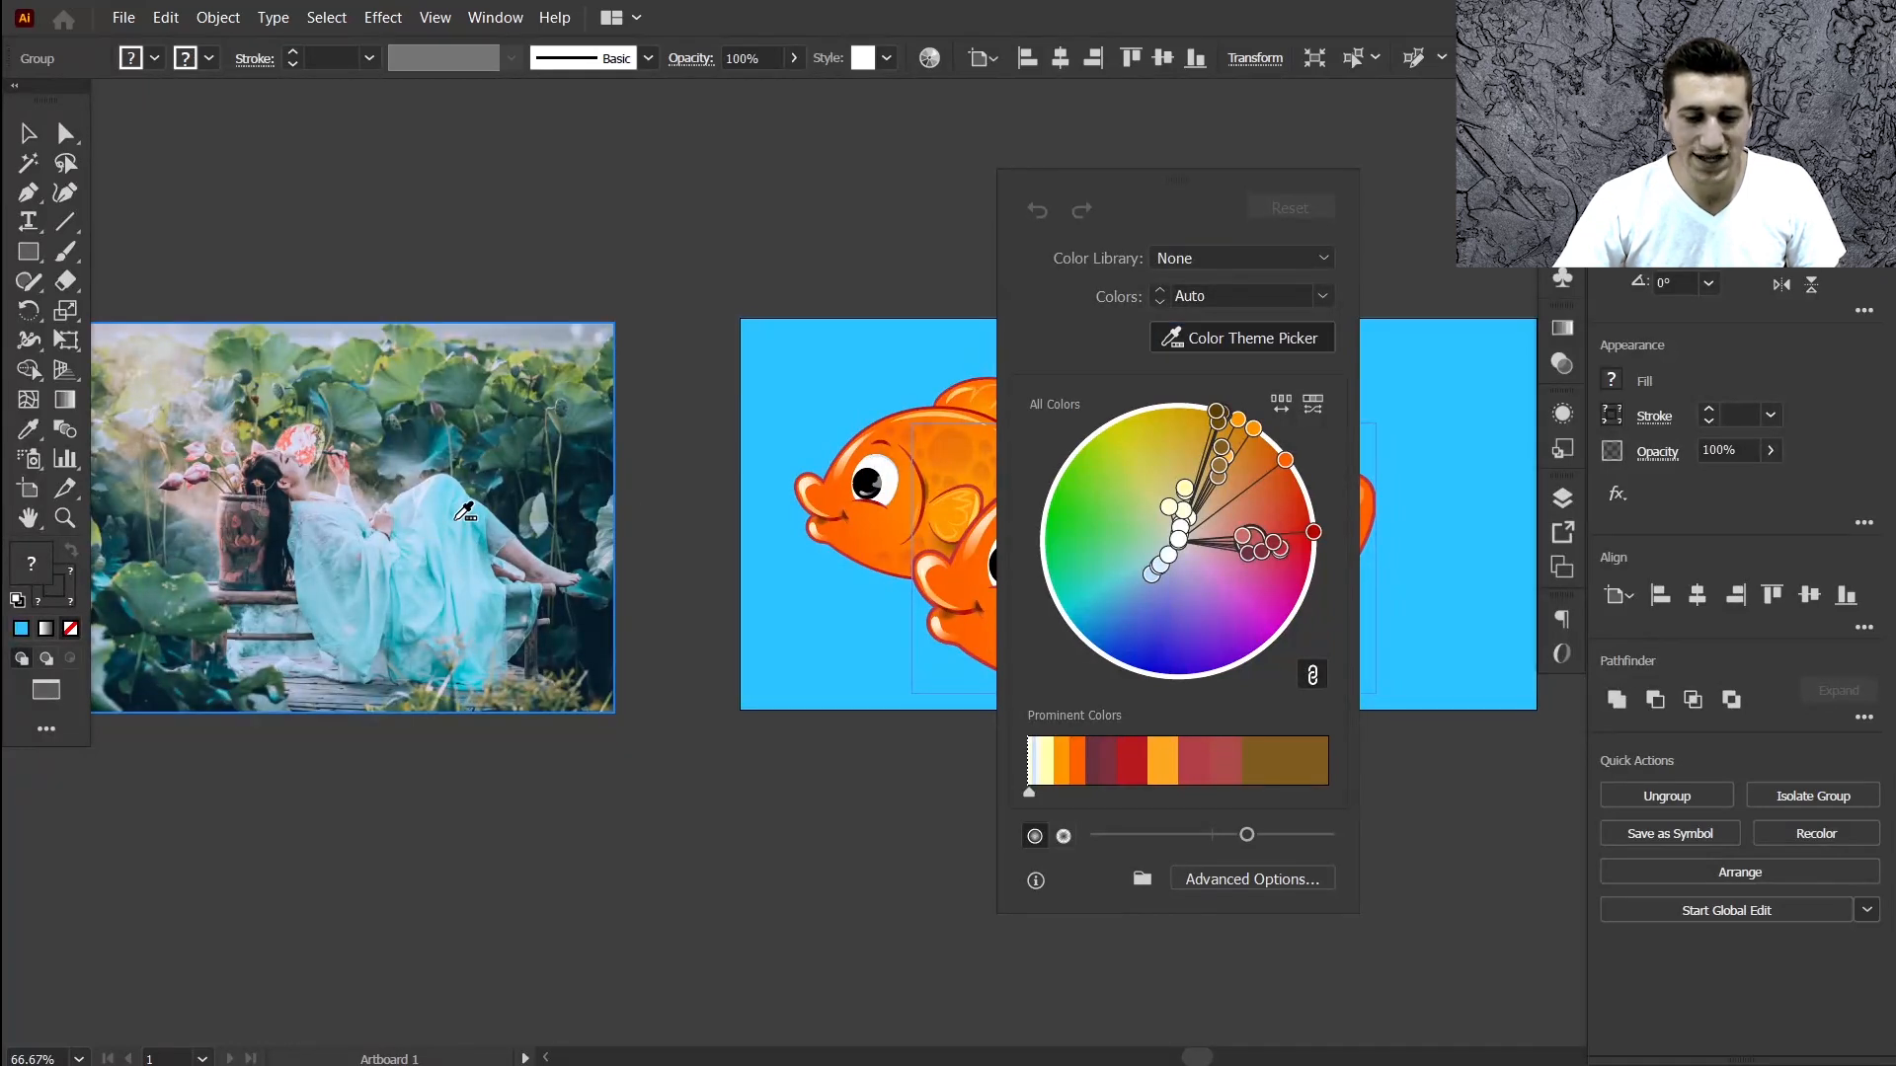
scroll(444, 513, "right", 10)
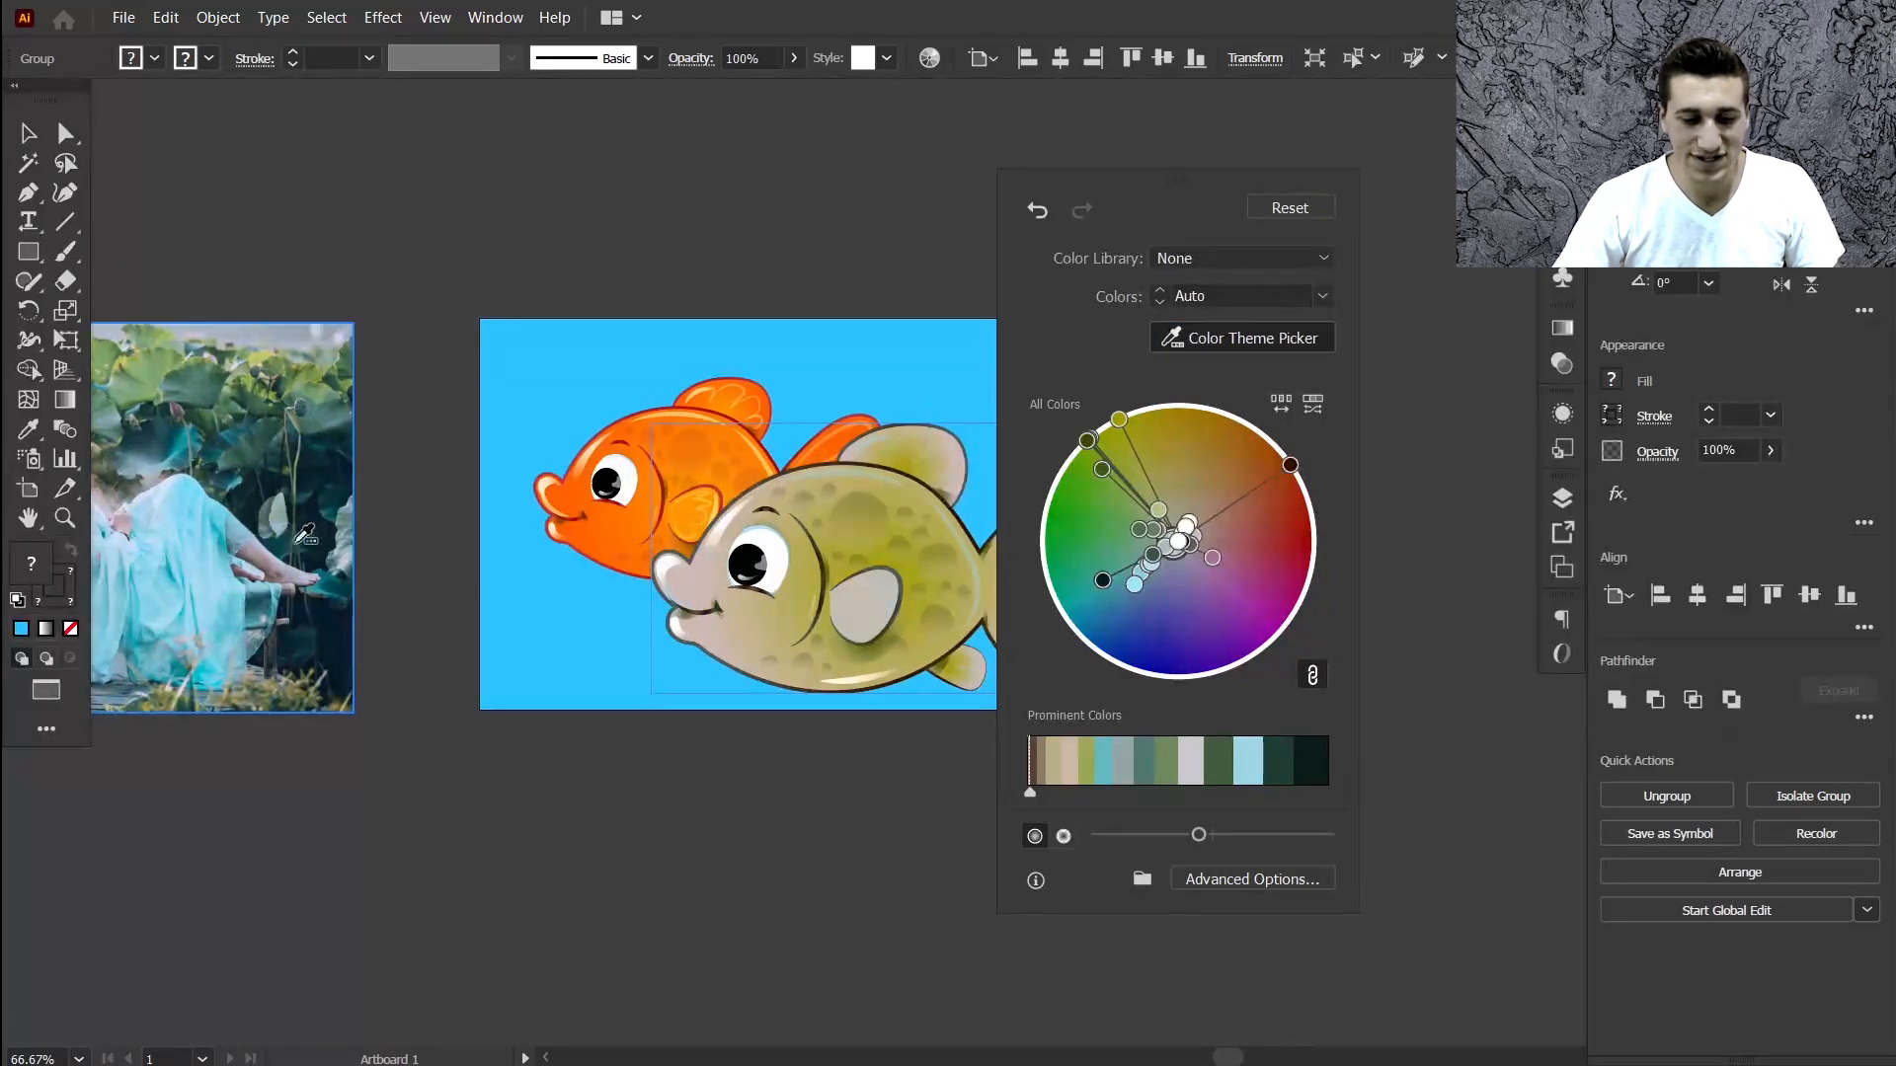
scroll(819, 577, "right", 2)
scroll(820, 578, "right", 6)
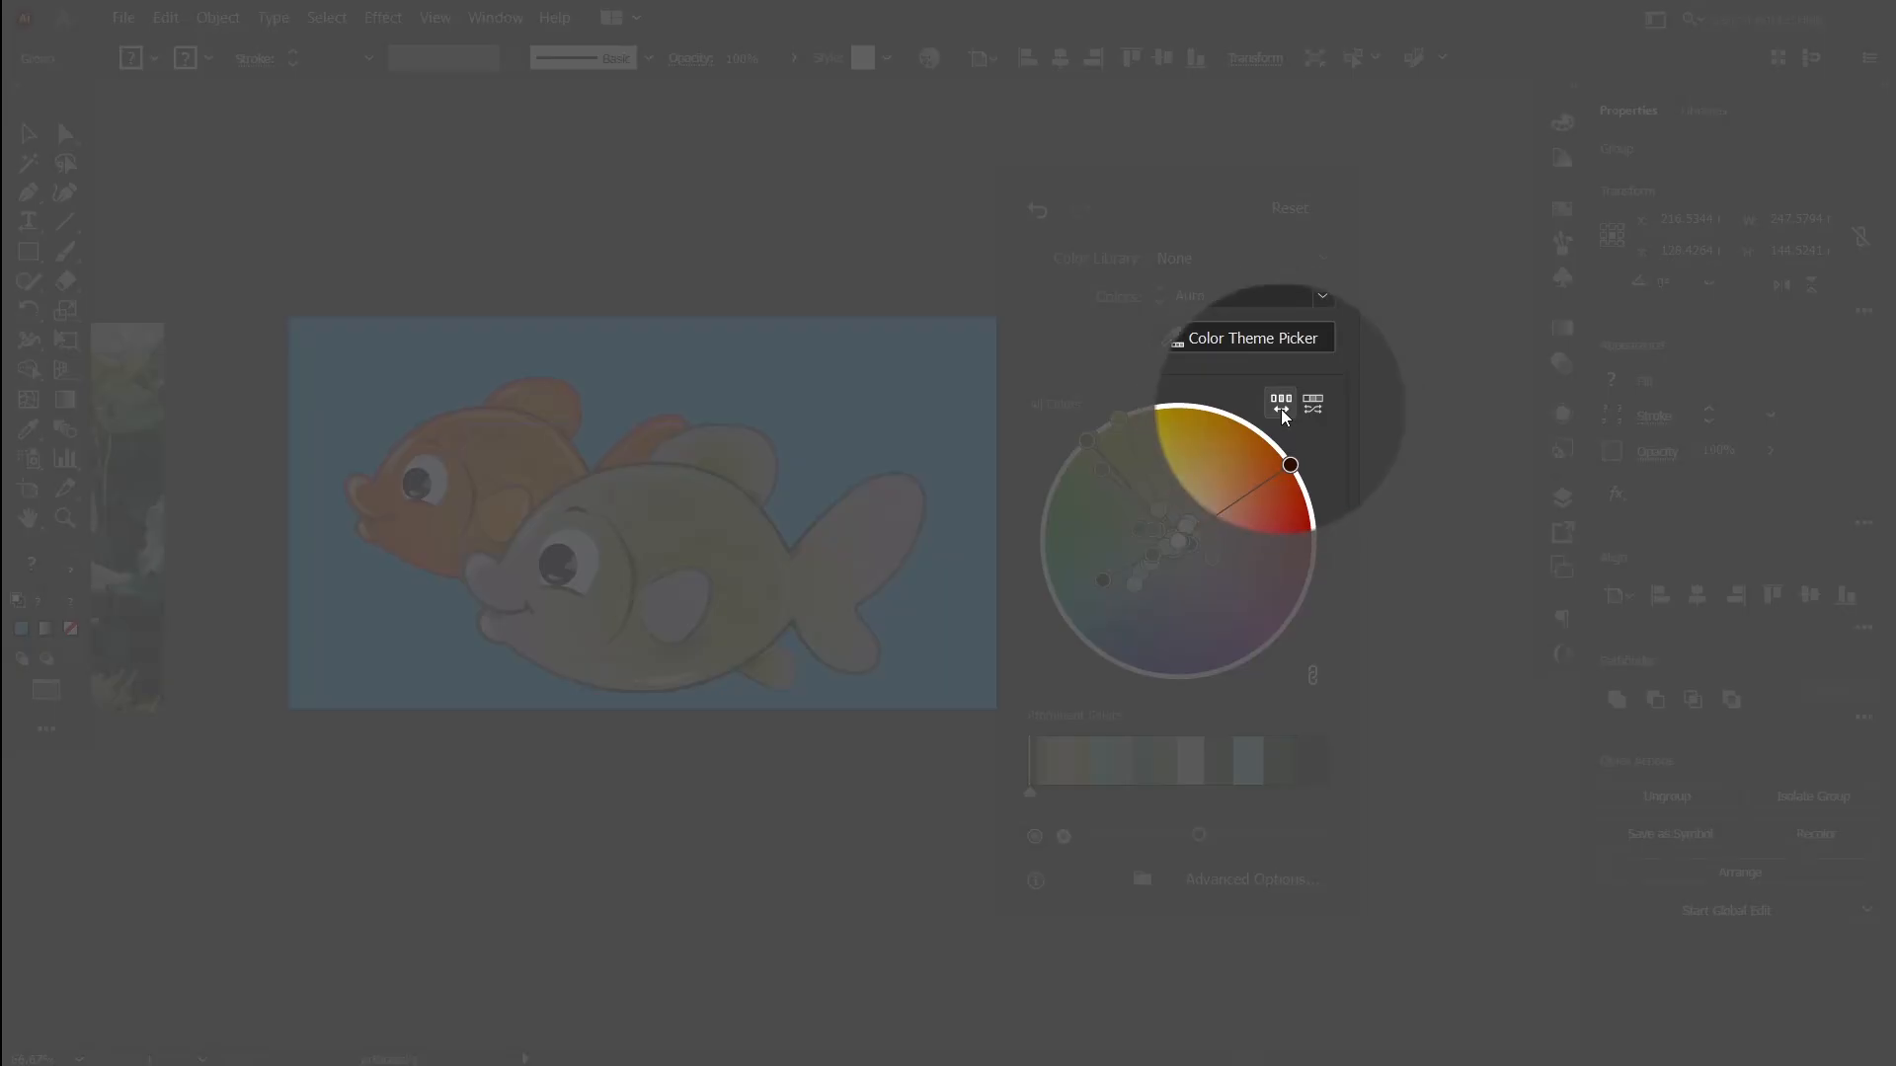
Shuffle the order of the sampled colors on the front fish repeatedly to try different random color combinations.
left_click(1282, 411)
left_click(1282, 410)
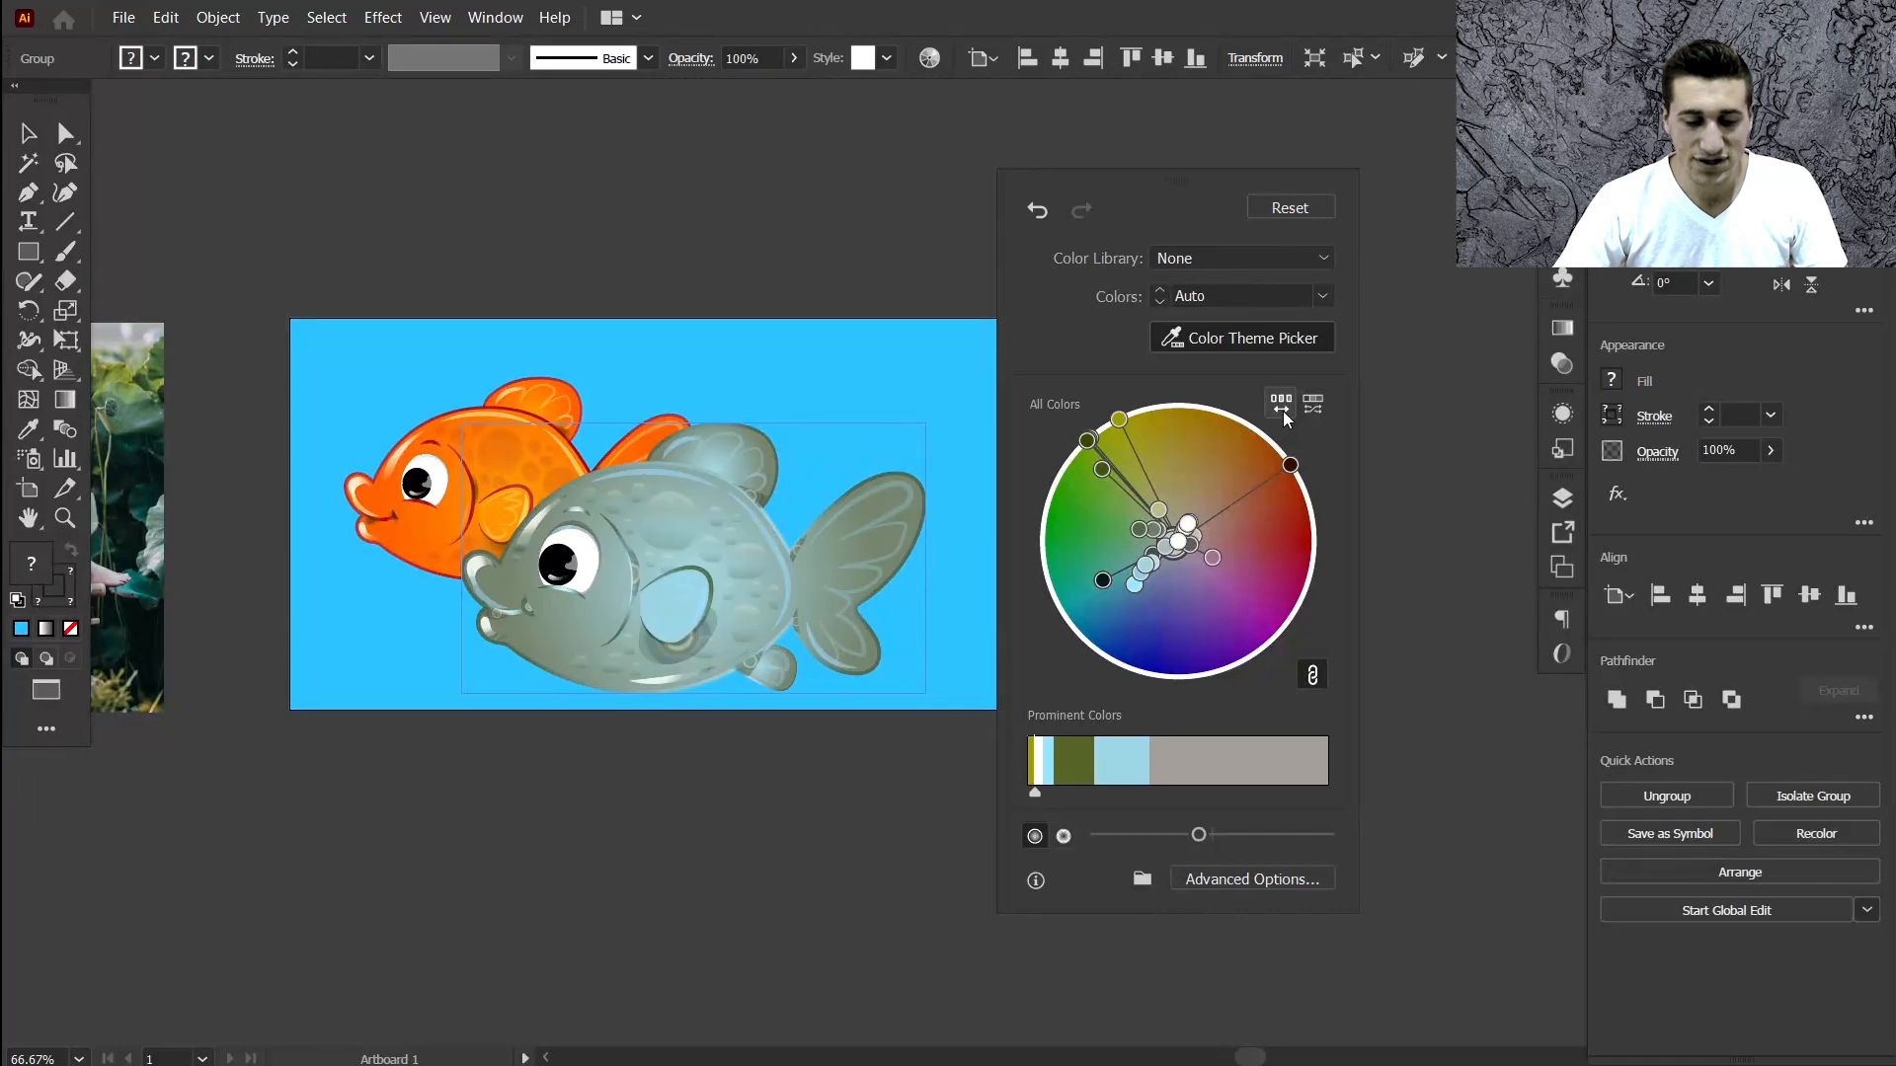
left_click(1282, 411)
left_click(1282, 411)
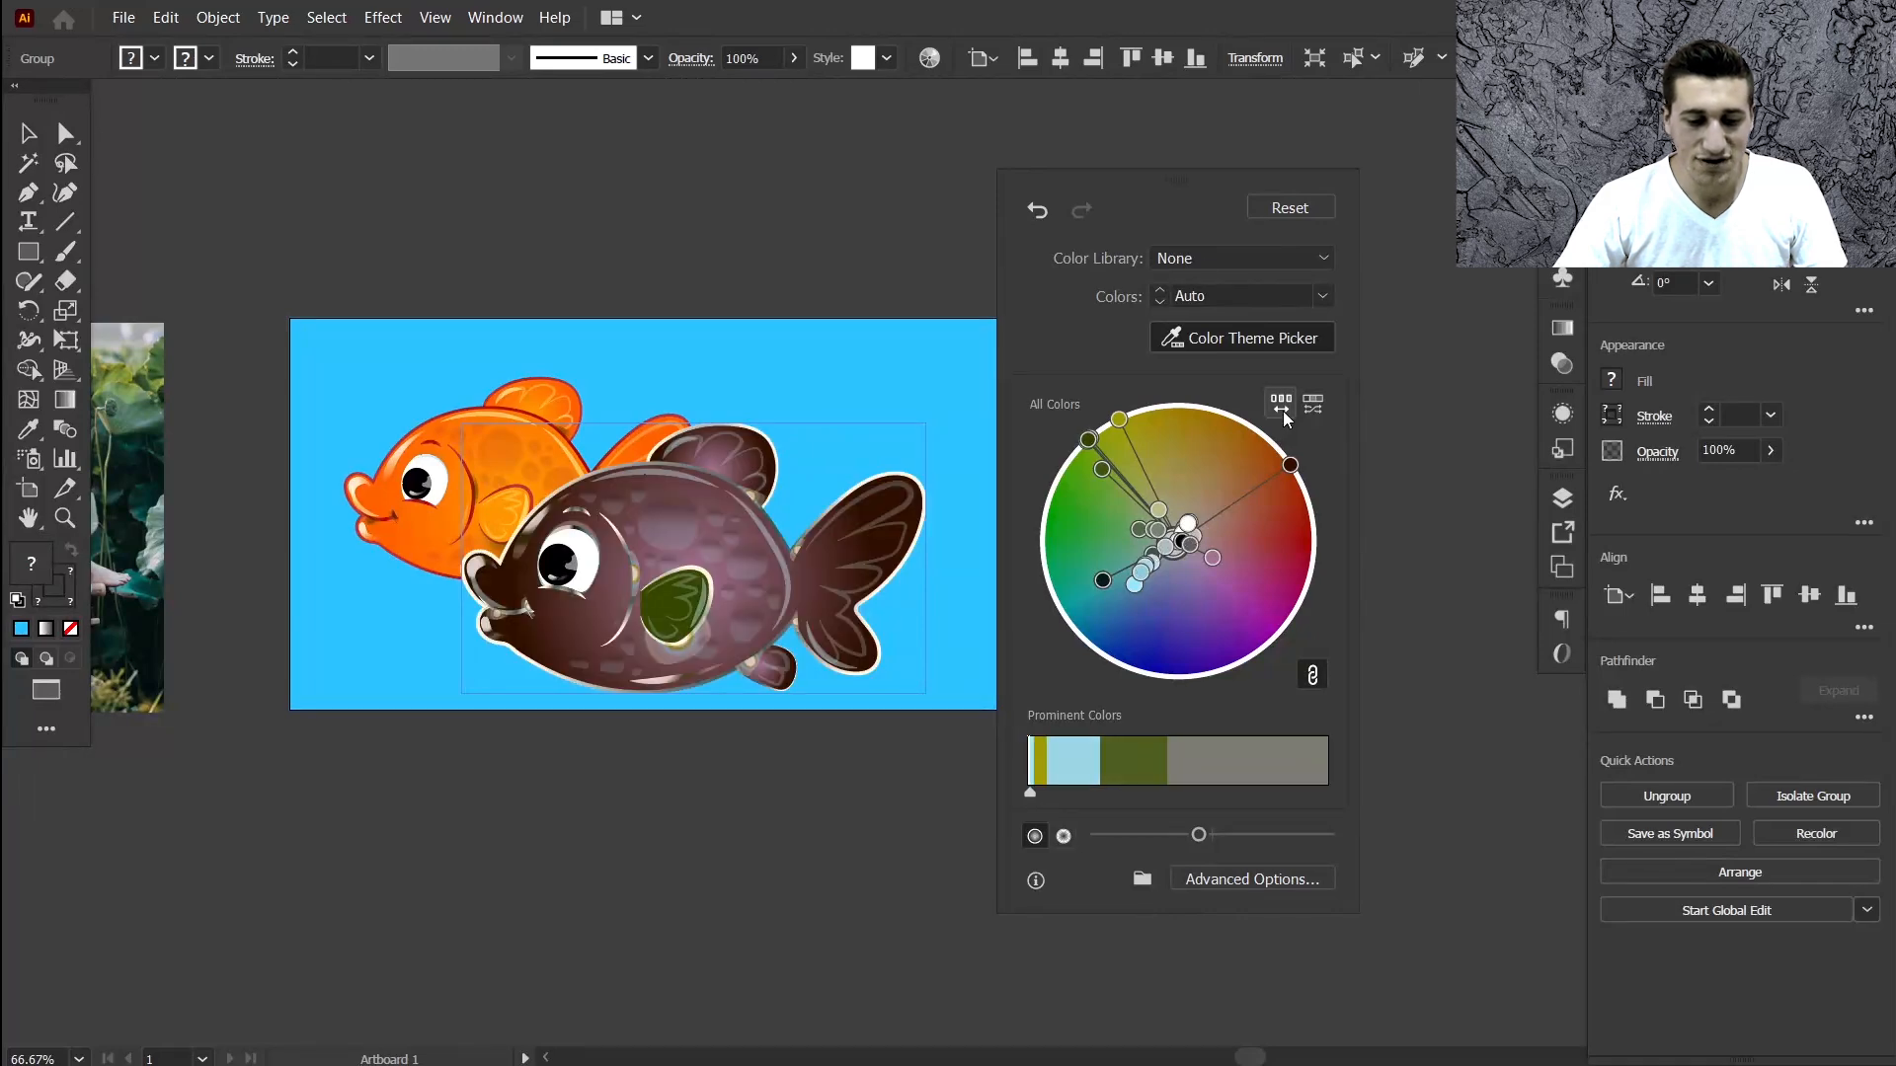
left_click(1282, 411)
left_click(1282, 411)
left_click(1283, 410)
left_click(1283, 411)
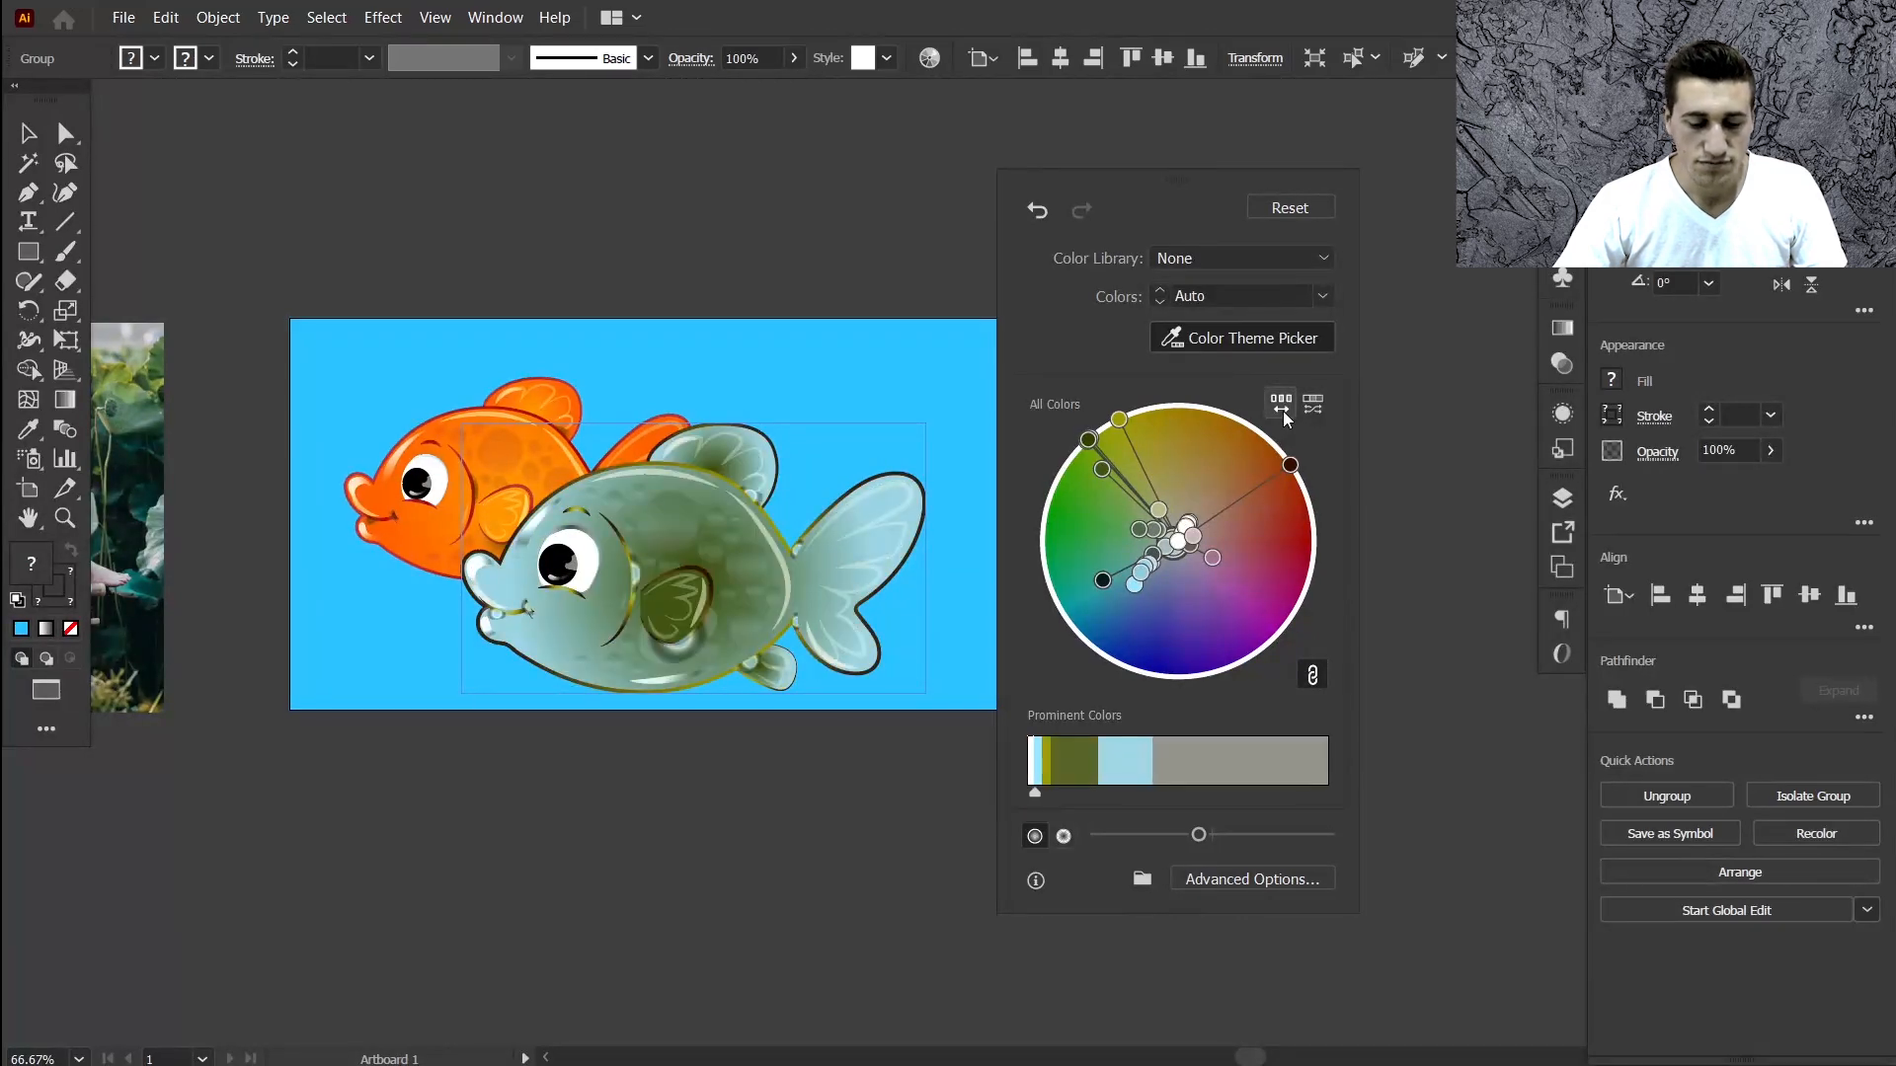
left_click(1283, 411)
left_click(1282, 411)
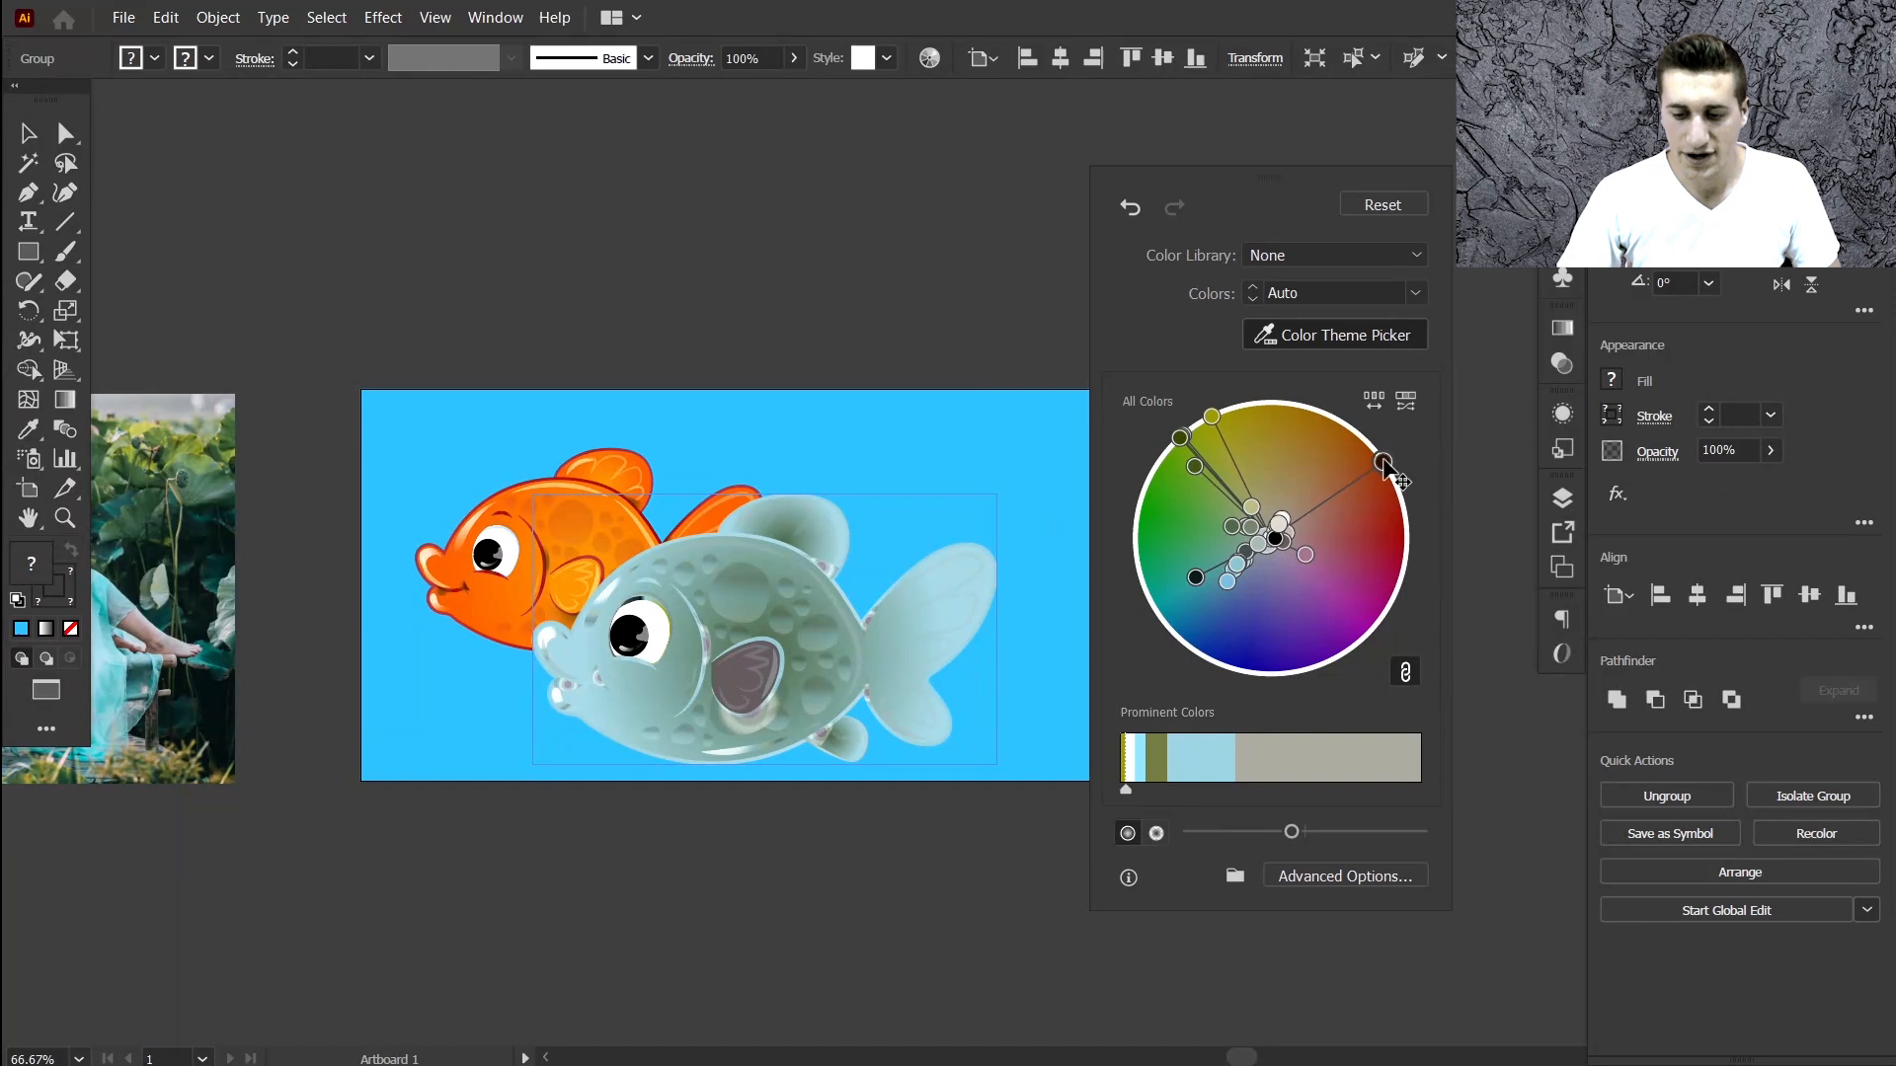
Rotate the linked colors on the fish's color wheel, adjust the prominent color weights, and fine-tune the slider below them.
left_click_drag(1386, 463, 1386, 606)
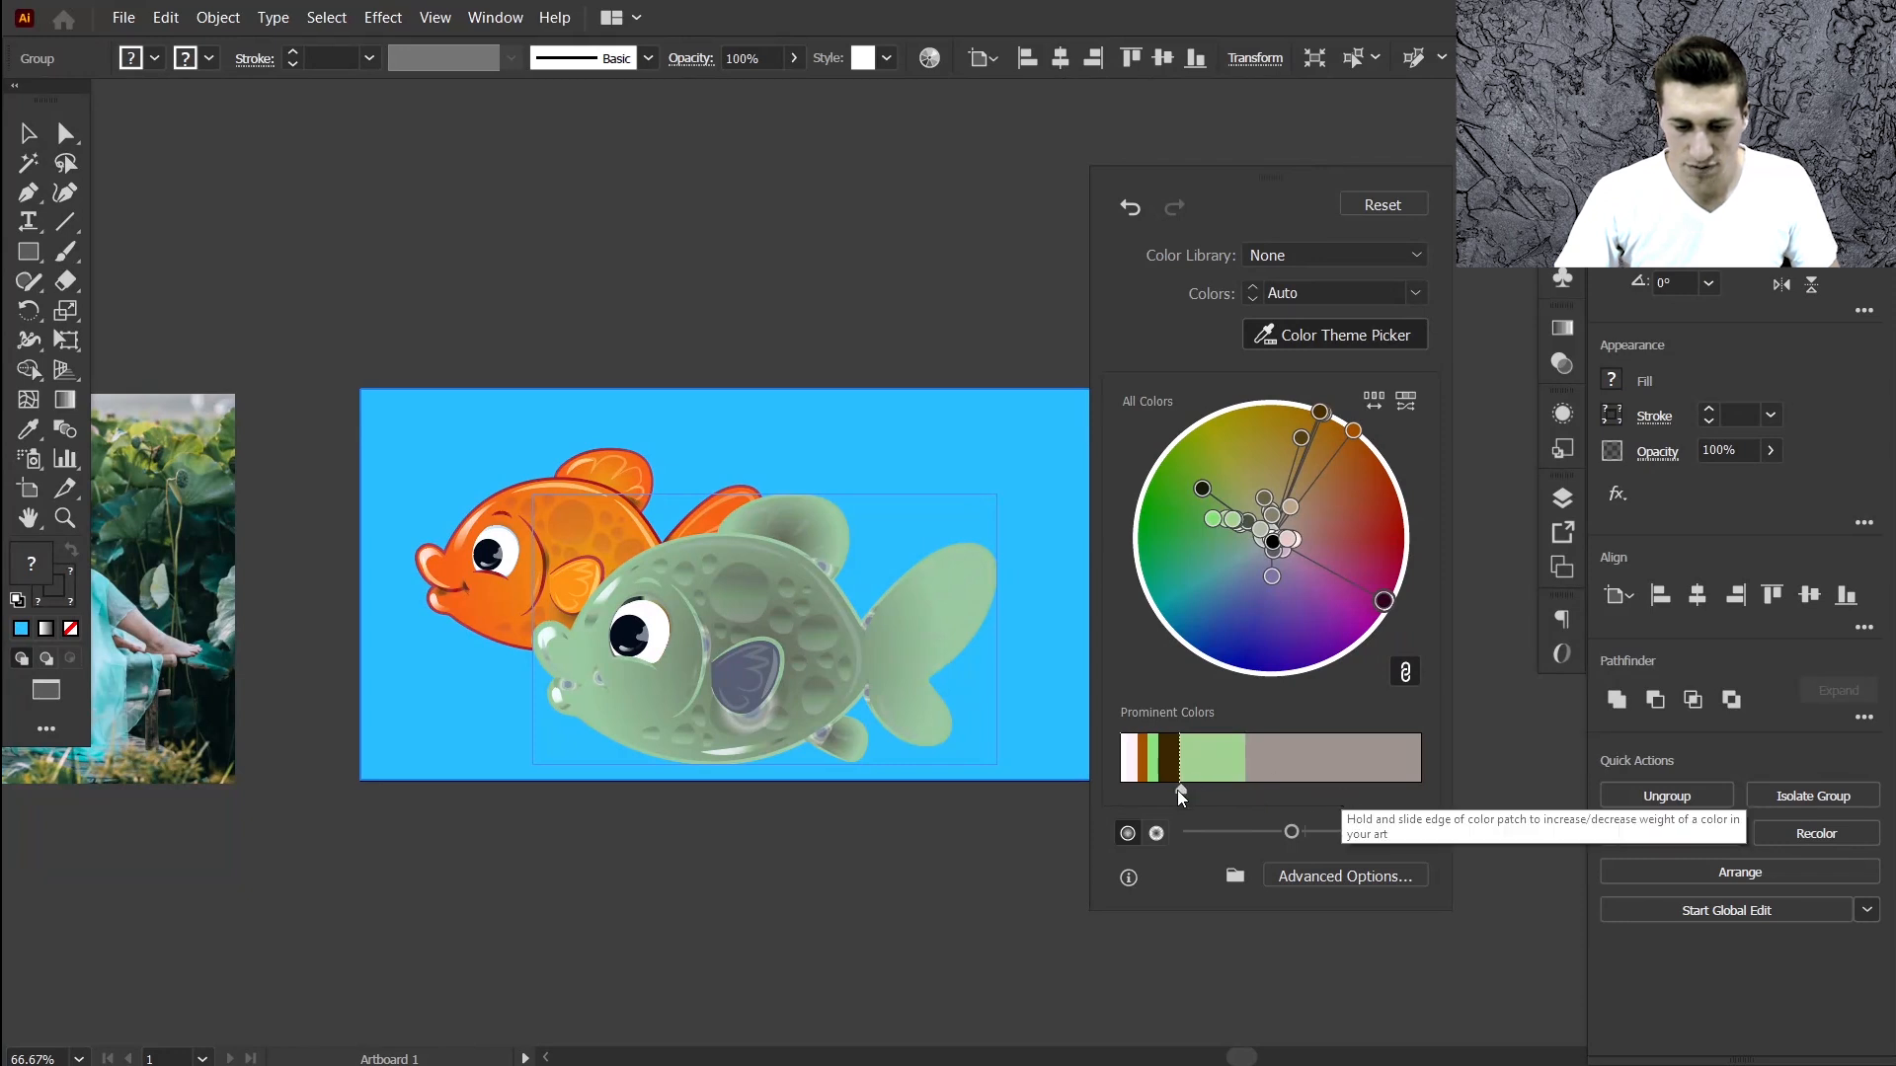
mouse_move(1179, 792)
left_mouse_down()
mouse_move(1223, 795)
mouse_move(1171, 790)
left_mouse_up()
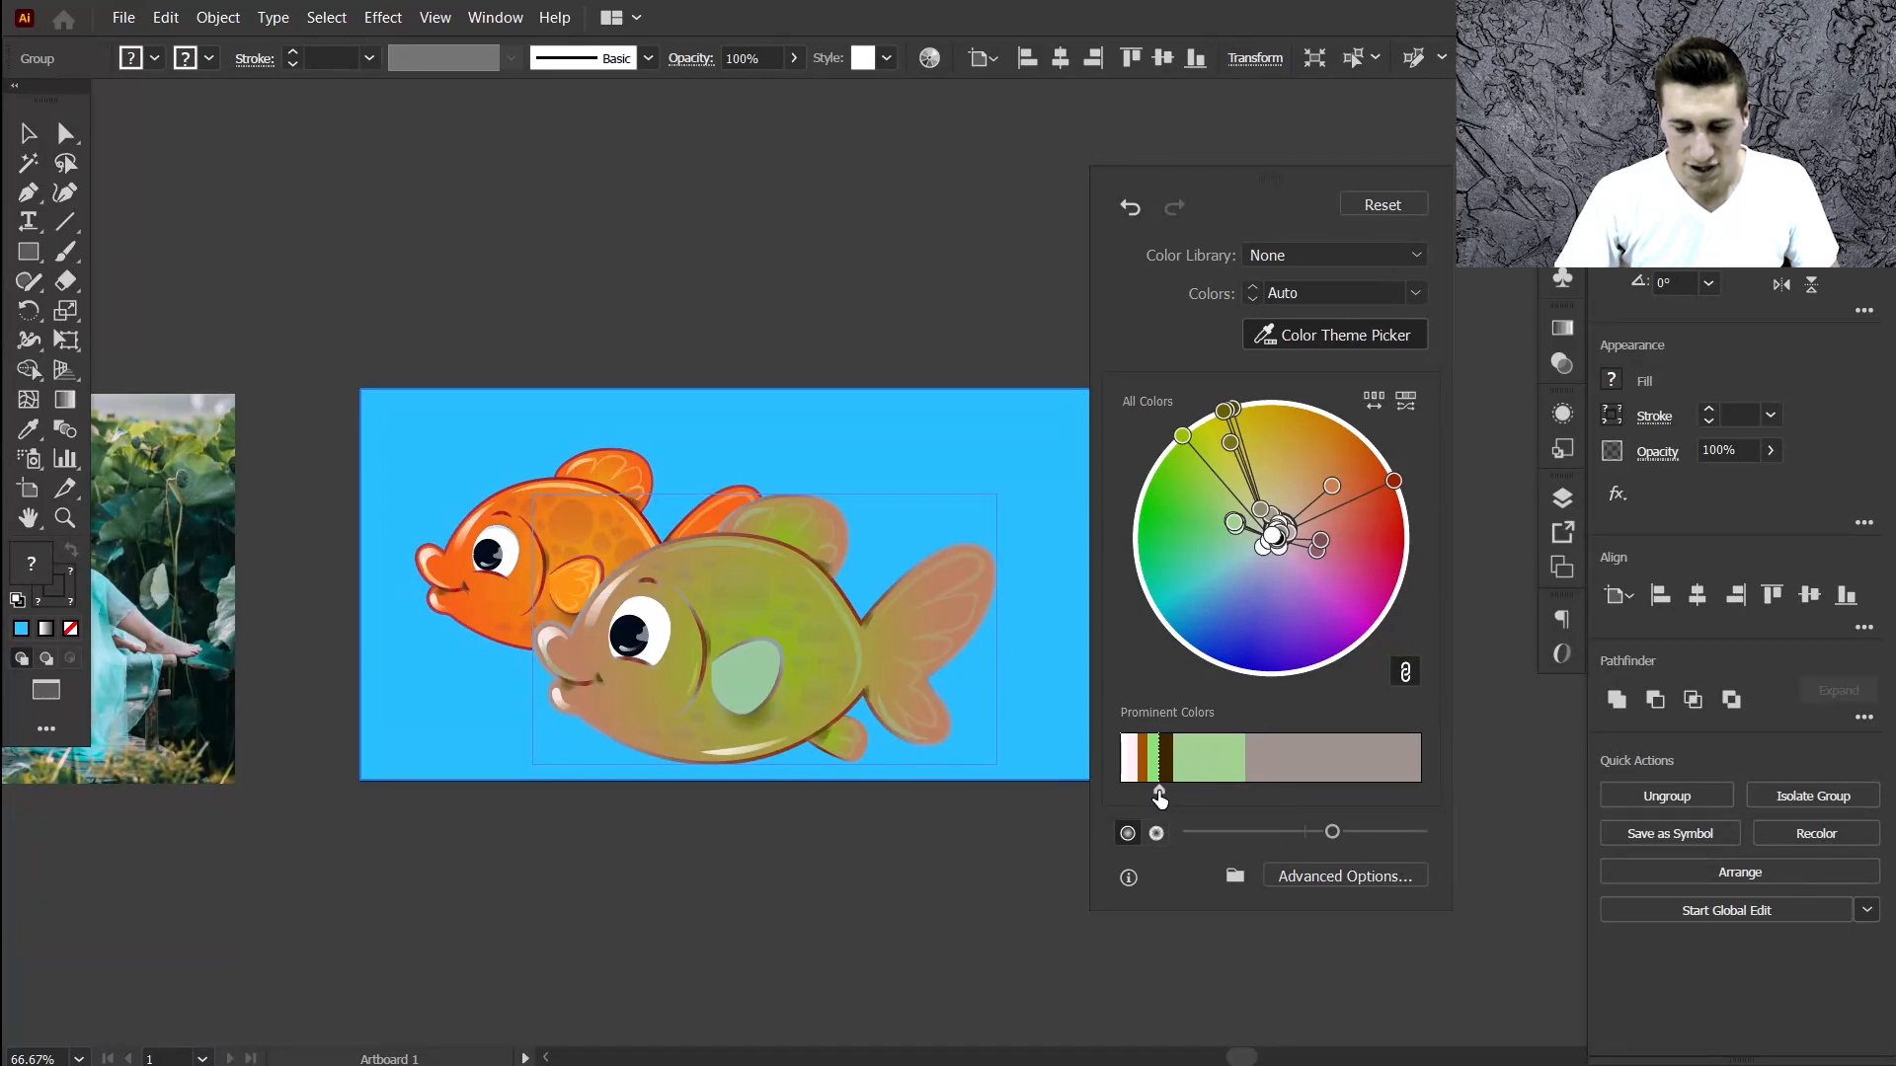
left_click_drag(1158, 791, 1170, 792)
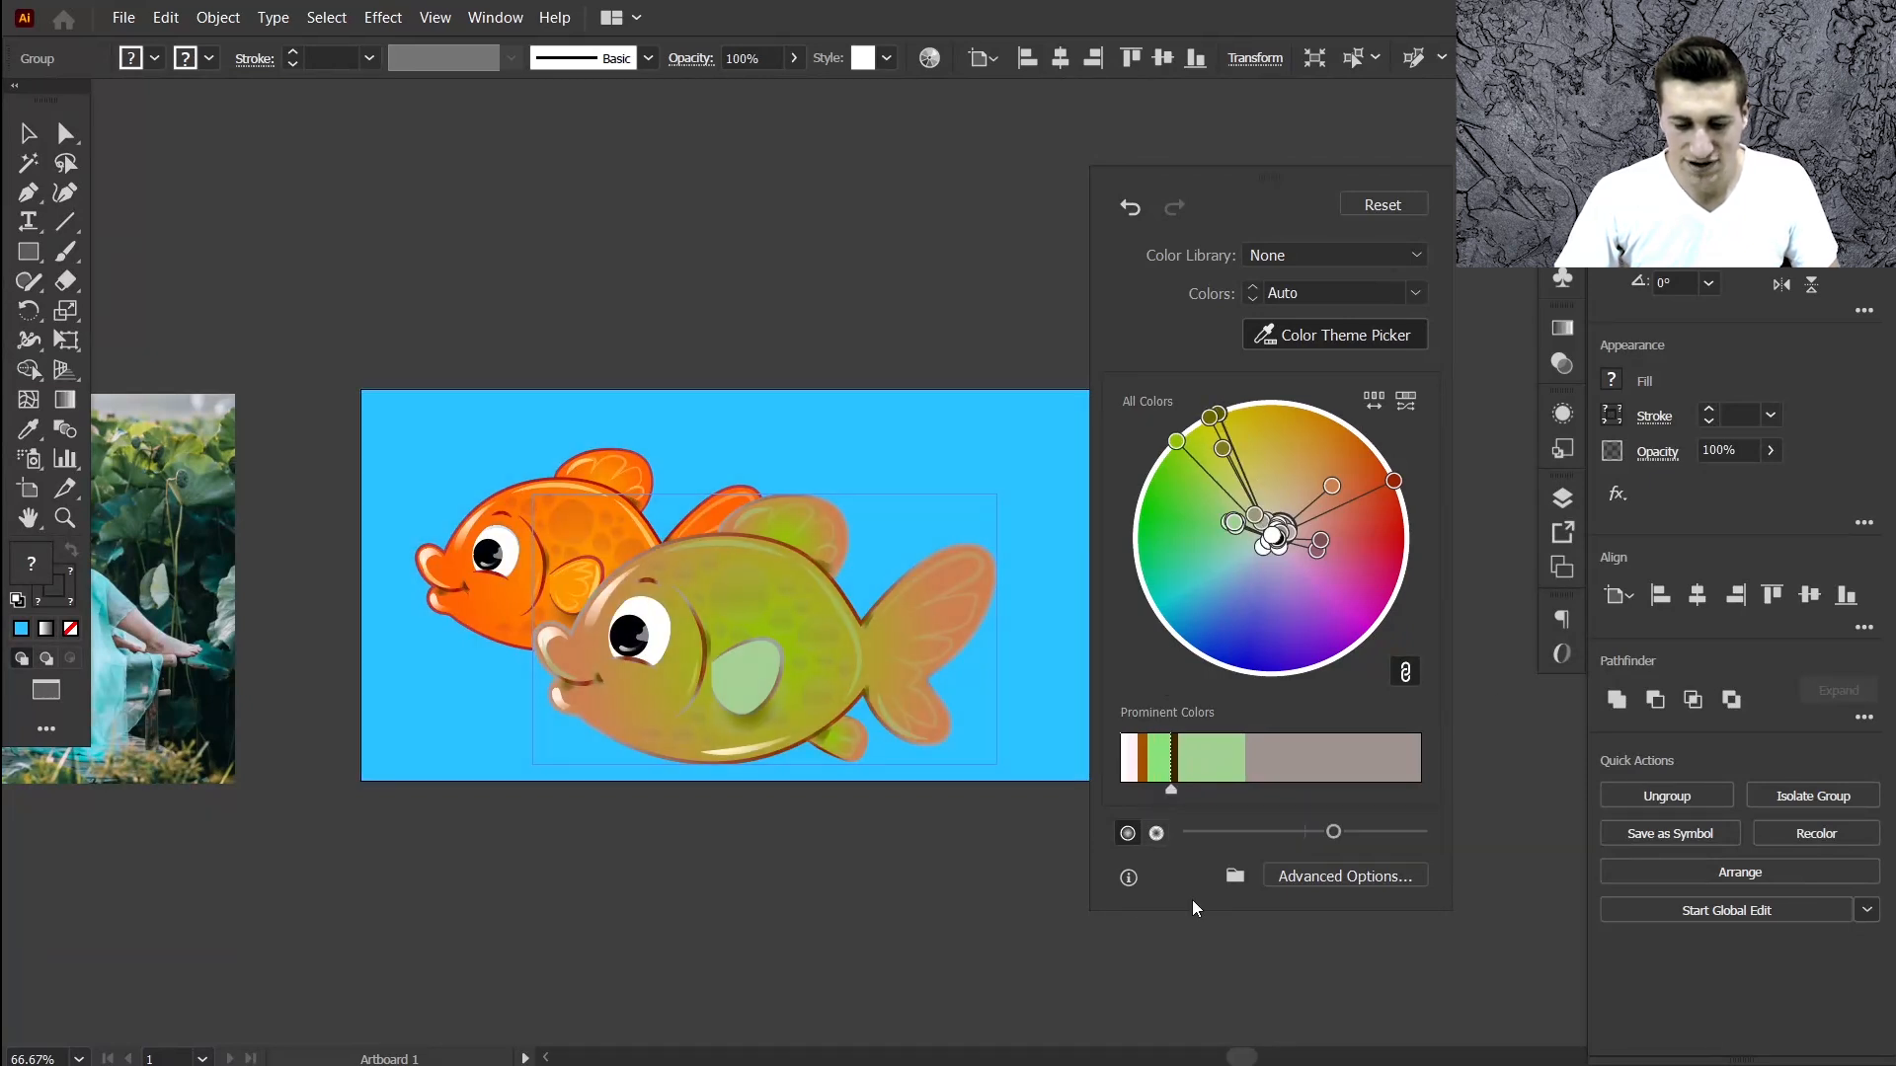
mouse_move(1332, 839)
left_mouse_down()
mouse_move(1366, 839)
mouse_move(1336, 840)
left_mouse_up()
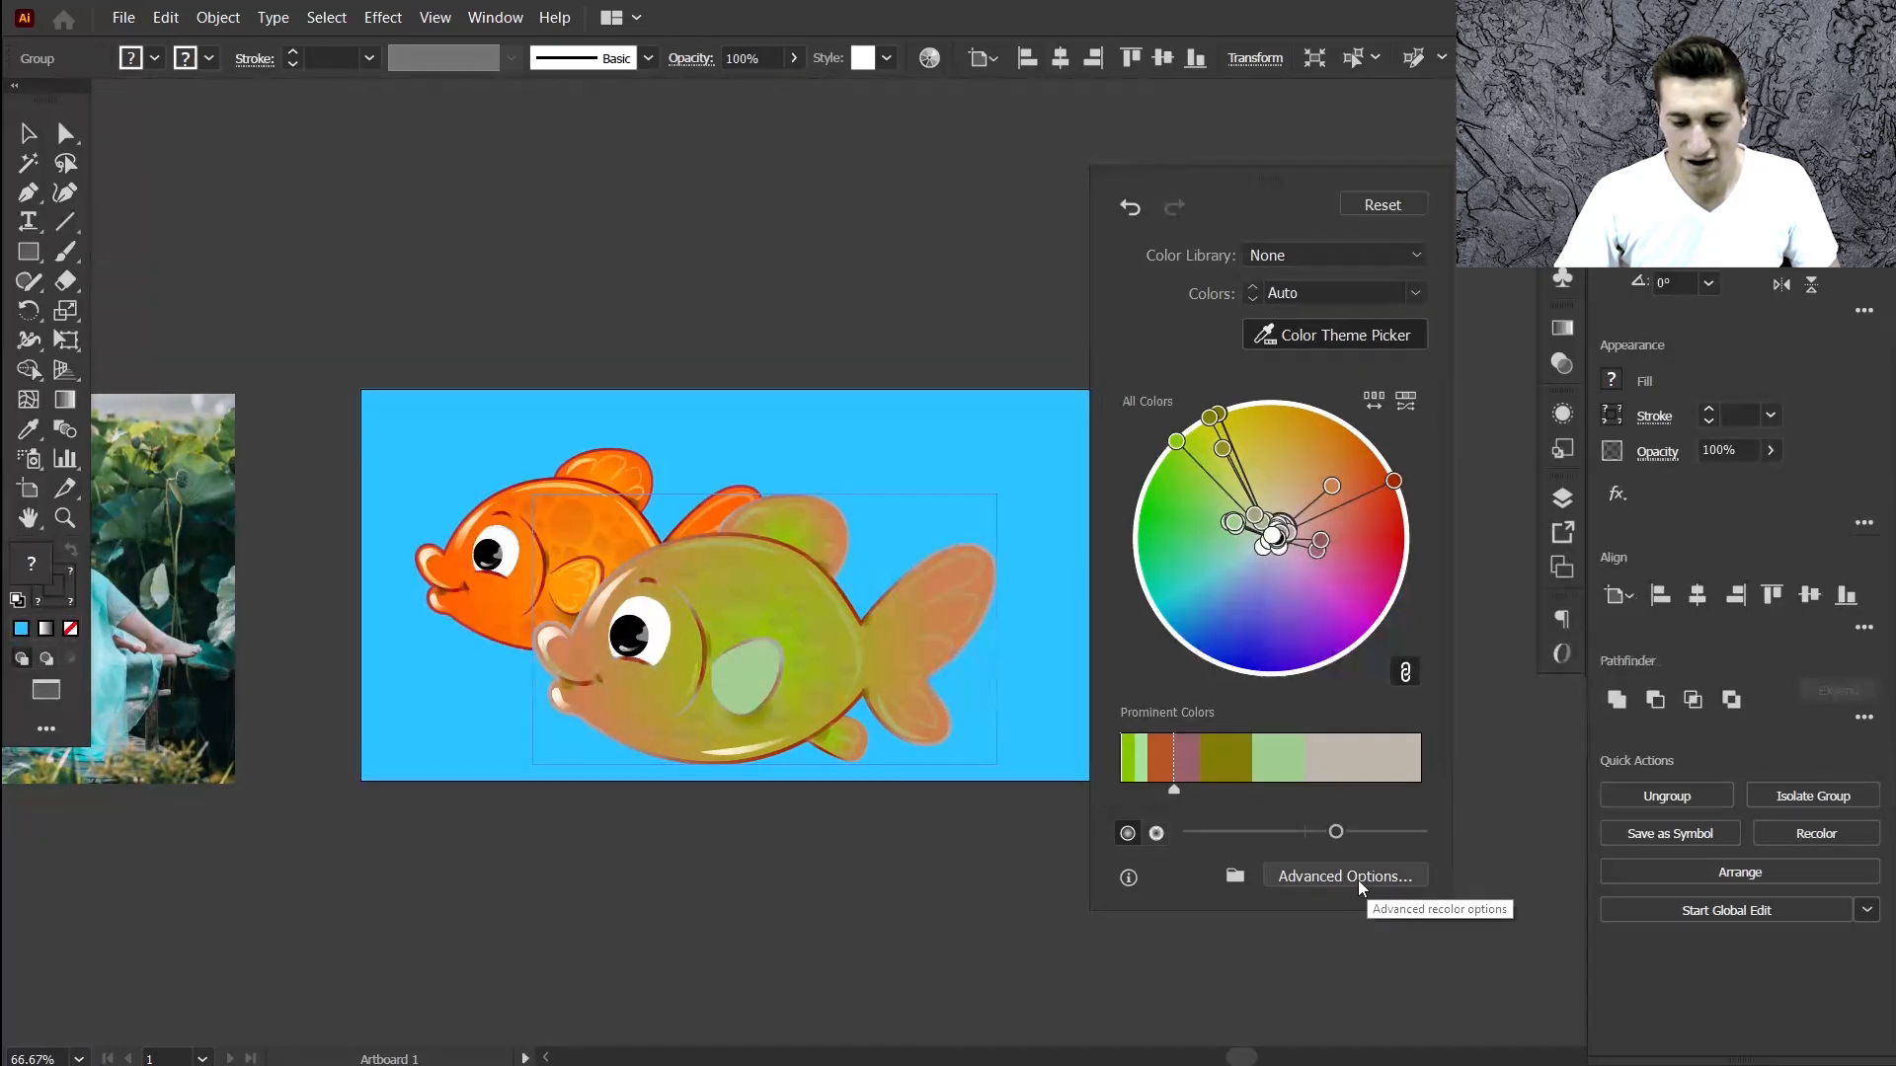
Open the advanced recolor options for the front fish and cancel the recoloring.
left_click(1359, 880)
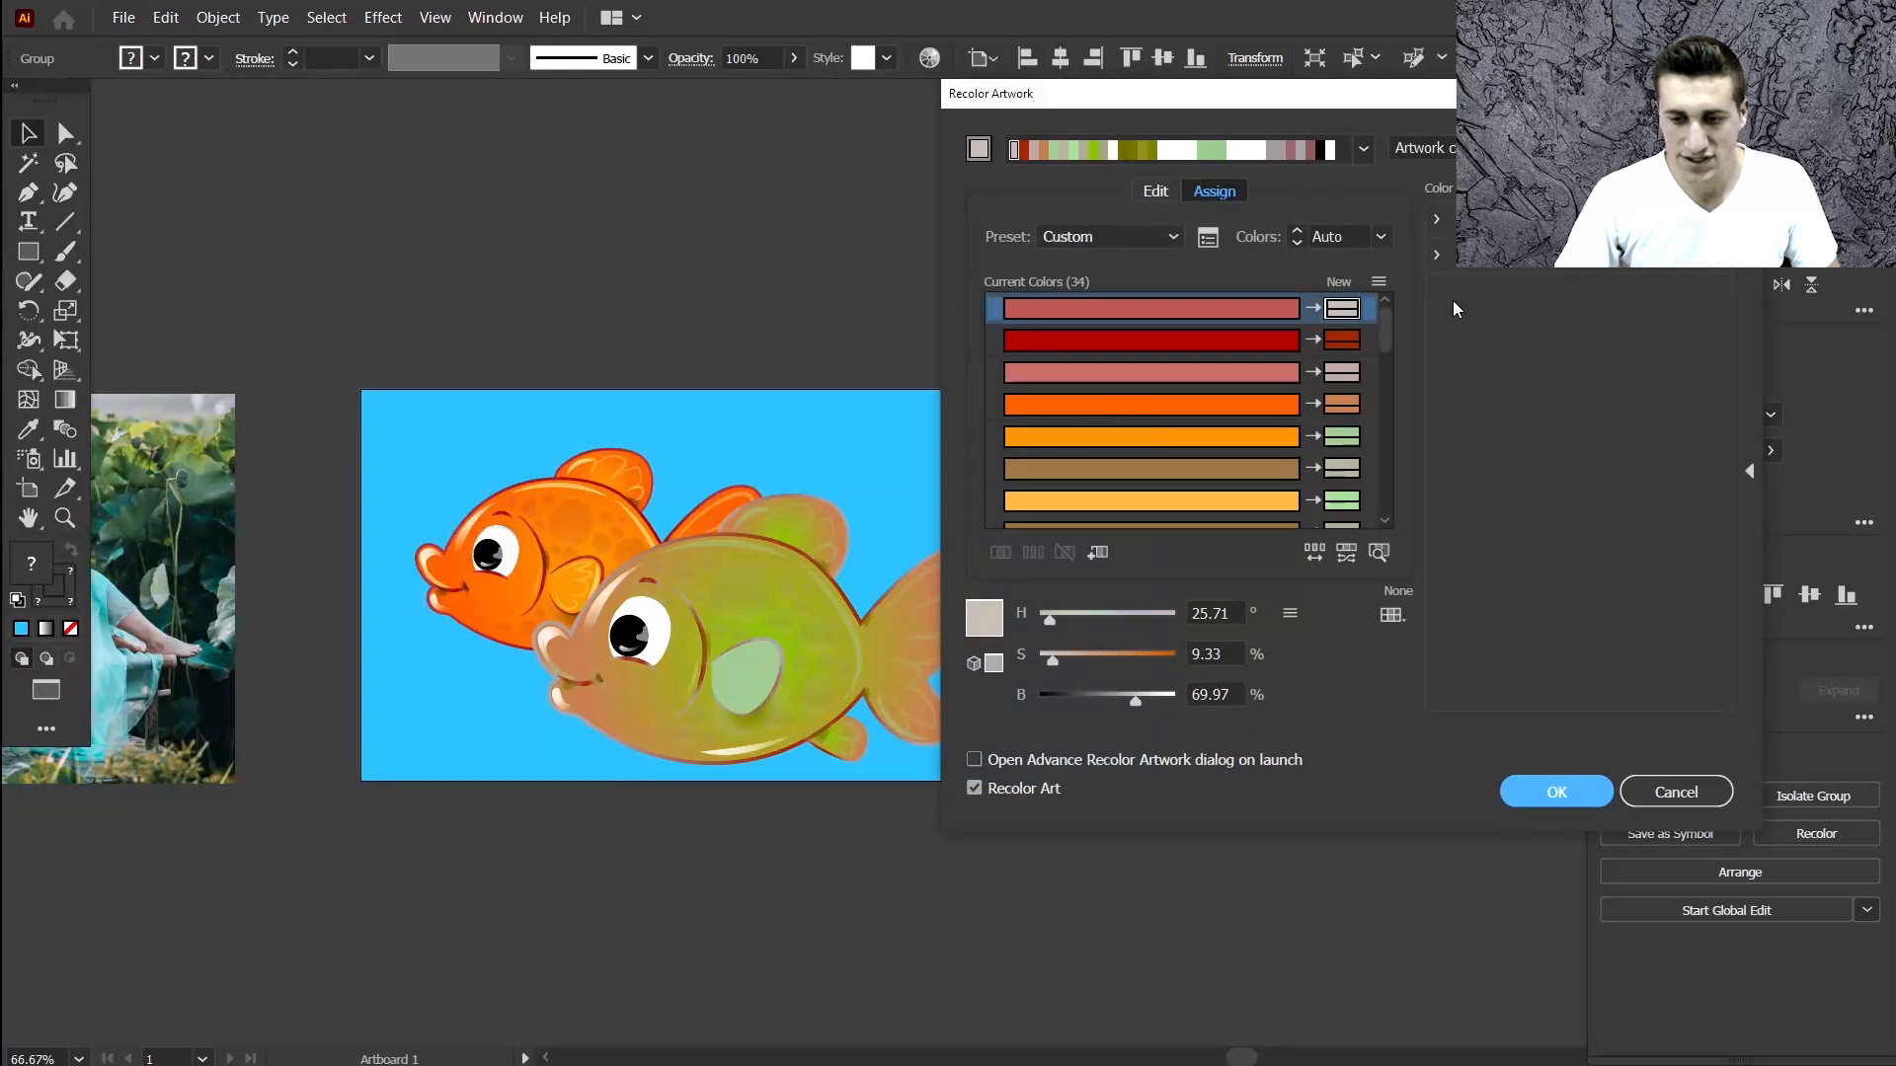
left_click(1677, 793)
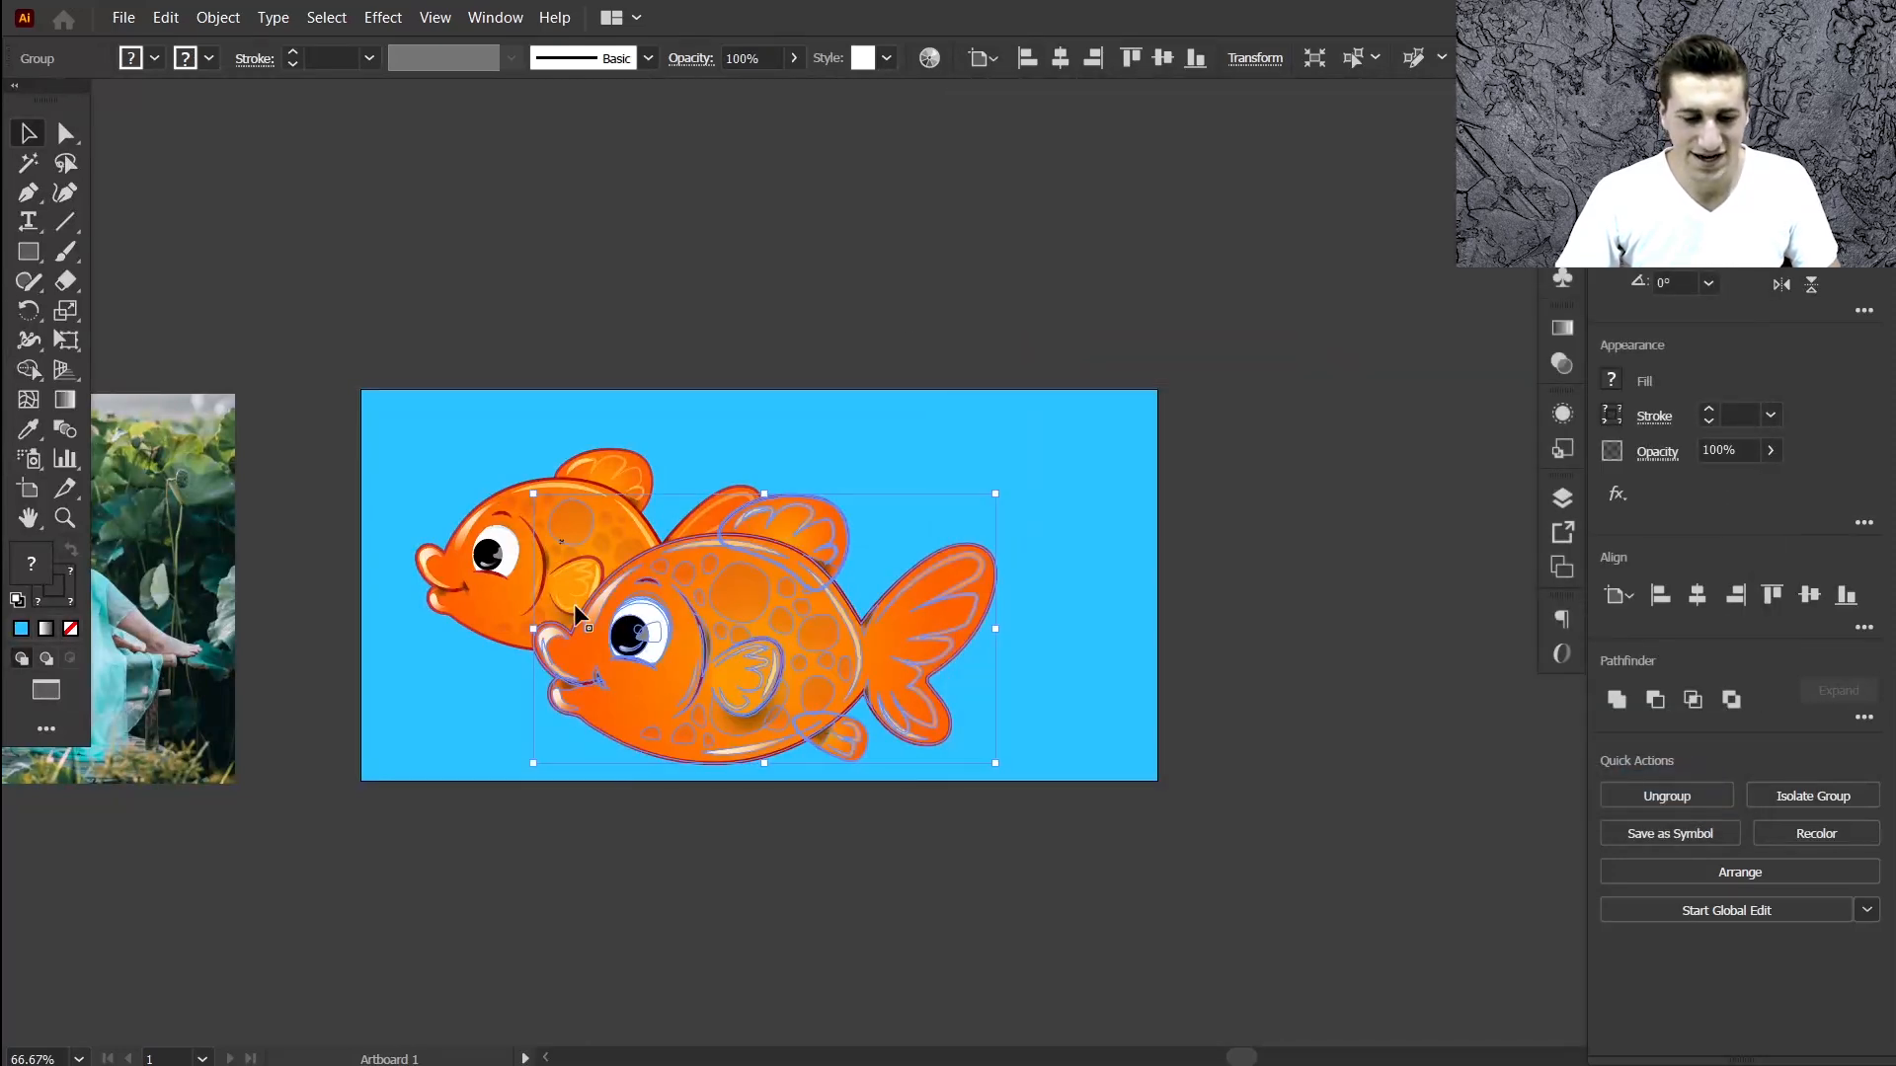
scroll(946, 346, "left", 5)
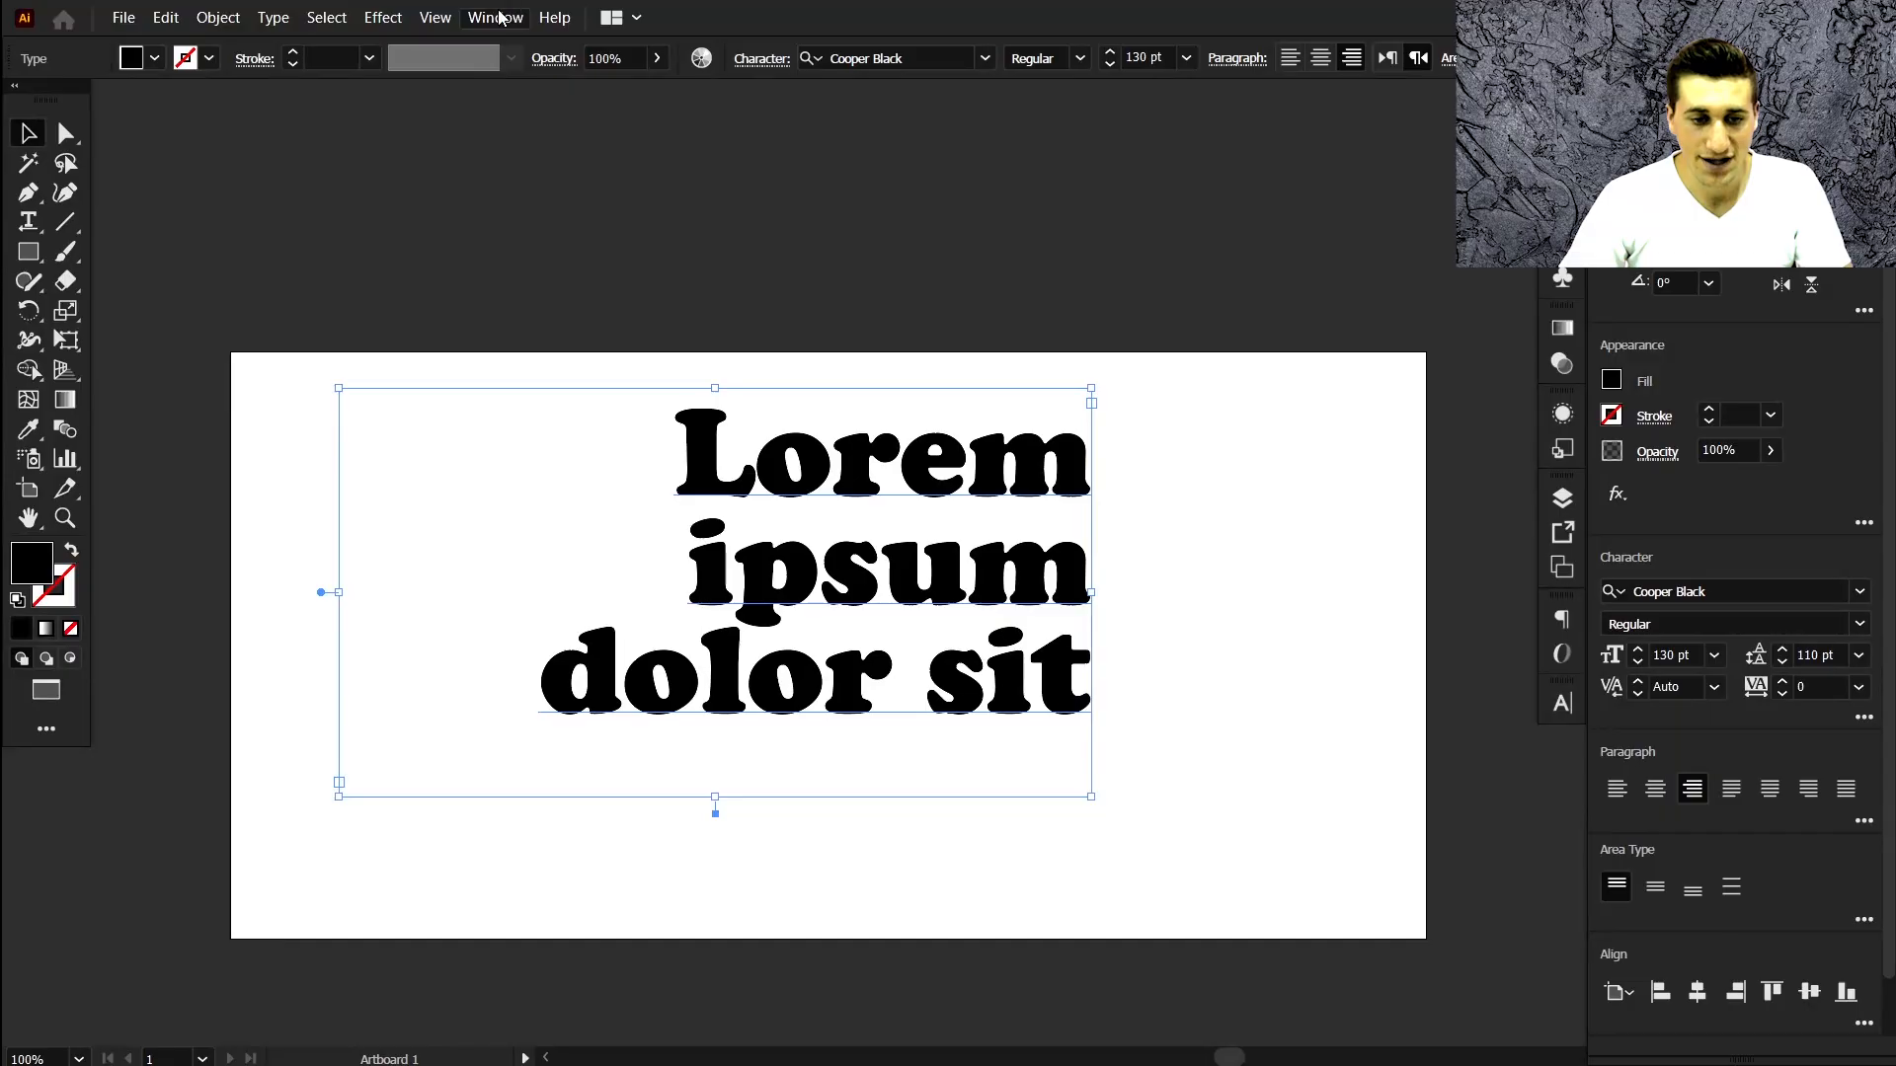
Open the Character panel beside the Lorem ipsum text and check that its Snap to Glyph options are shown.
left_click(497, 17)
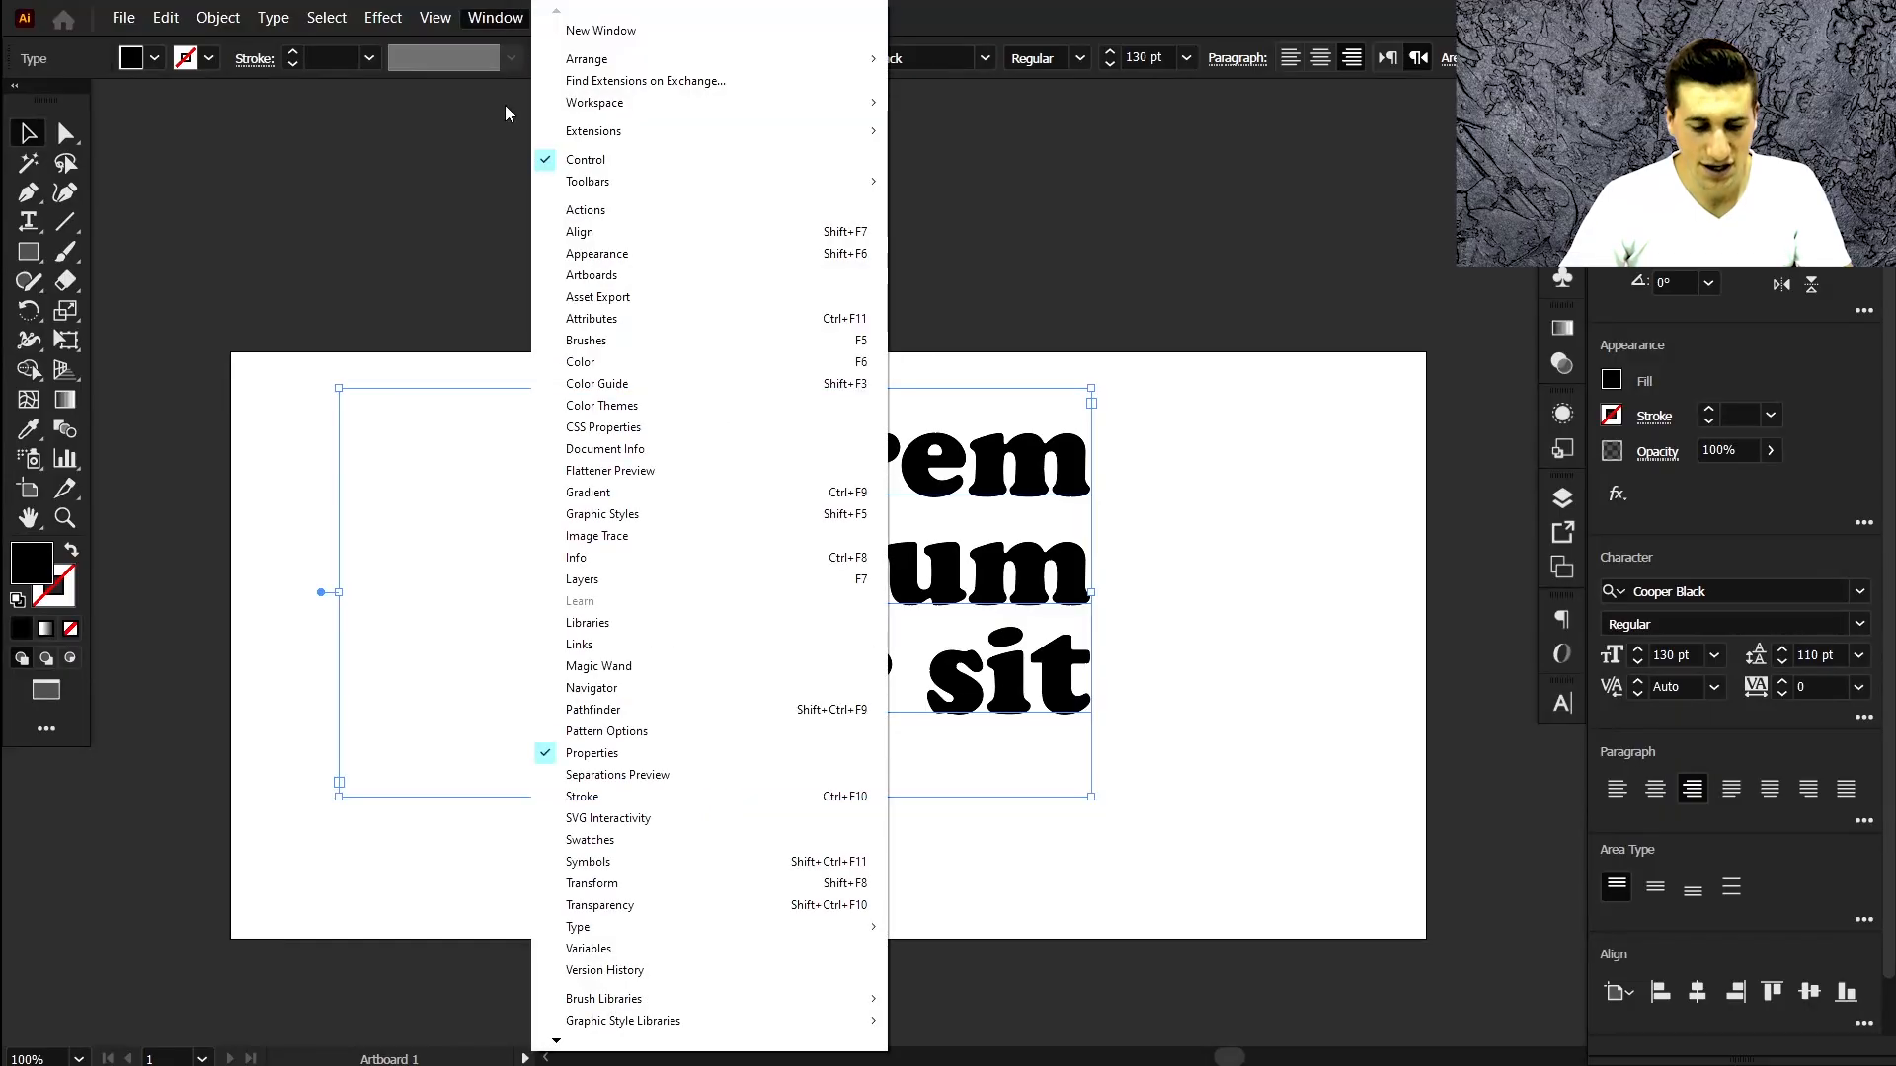
mouse_move(640, 936)
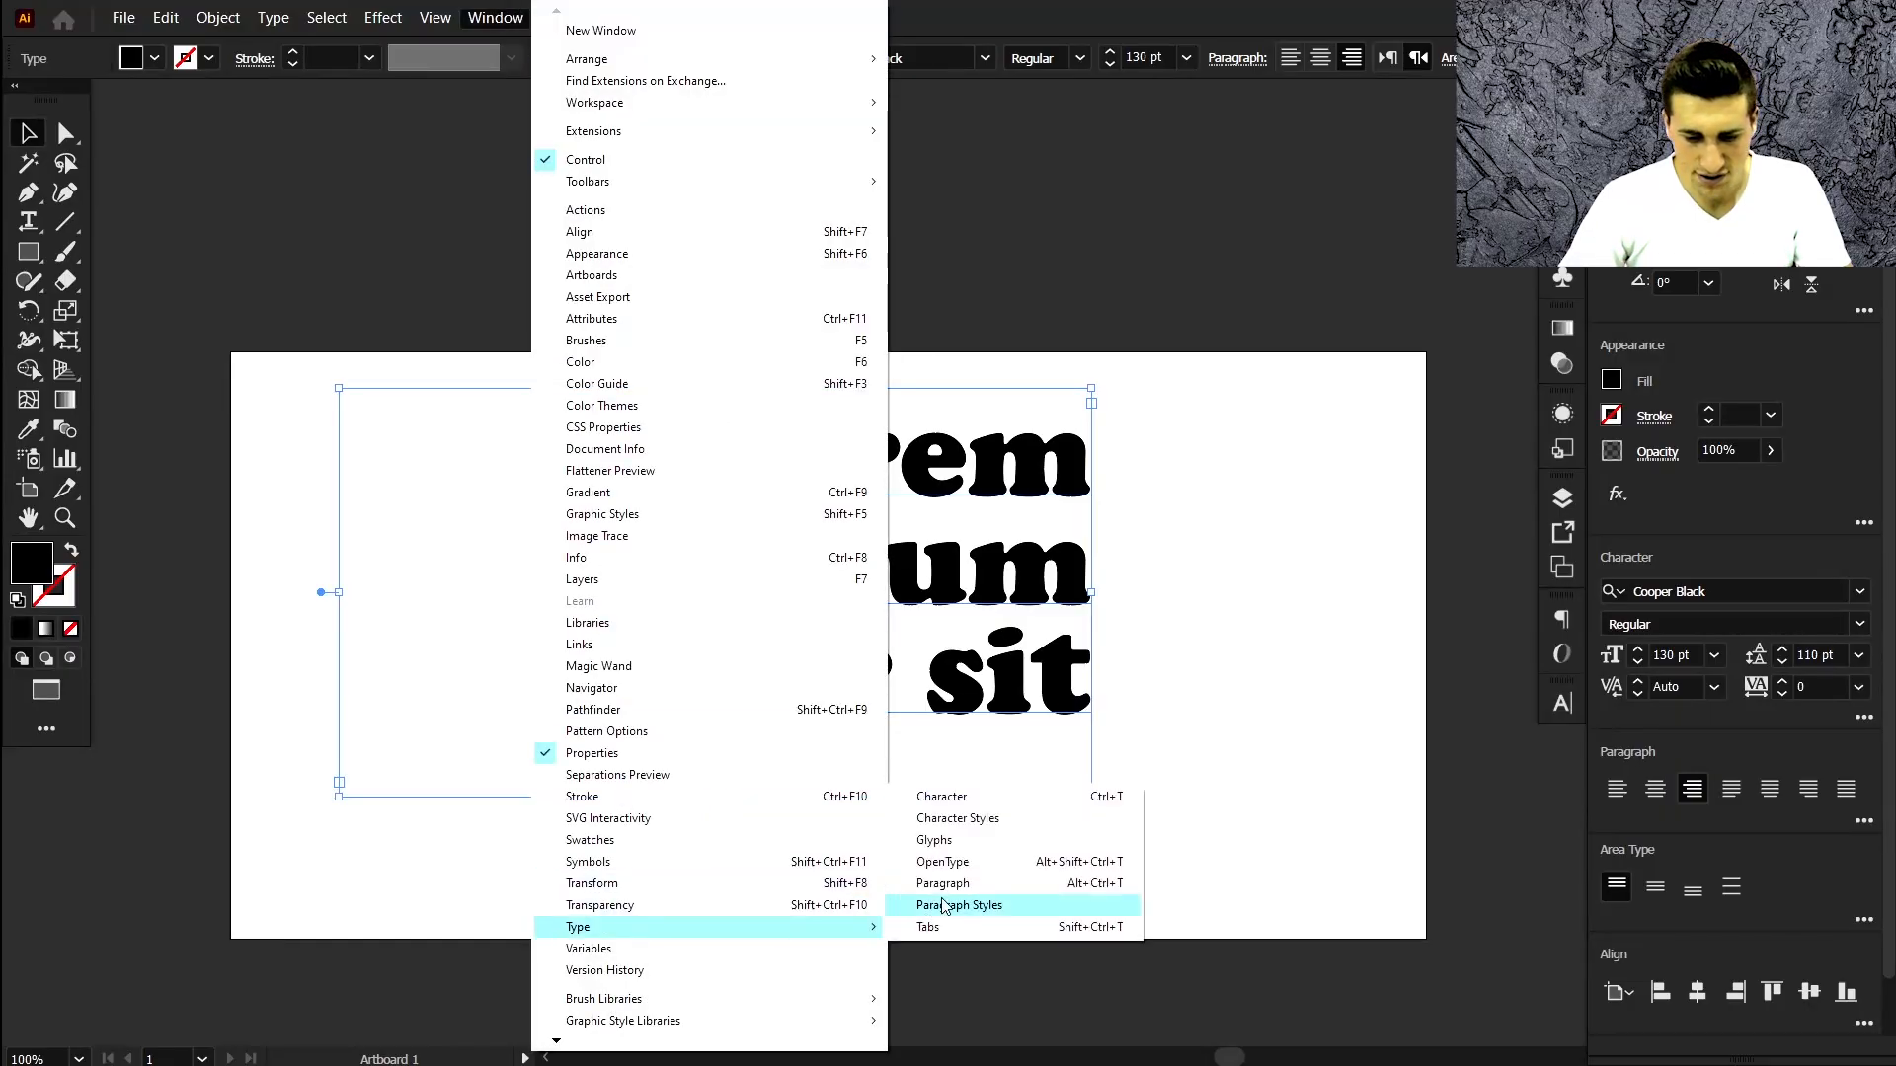
left_click(1001, 795)
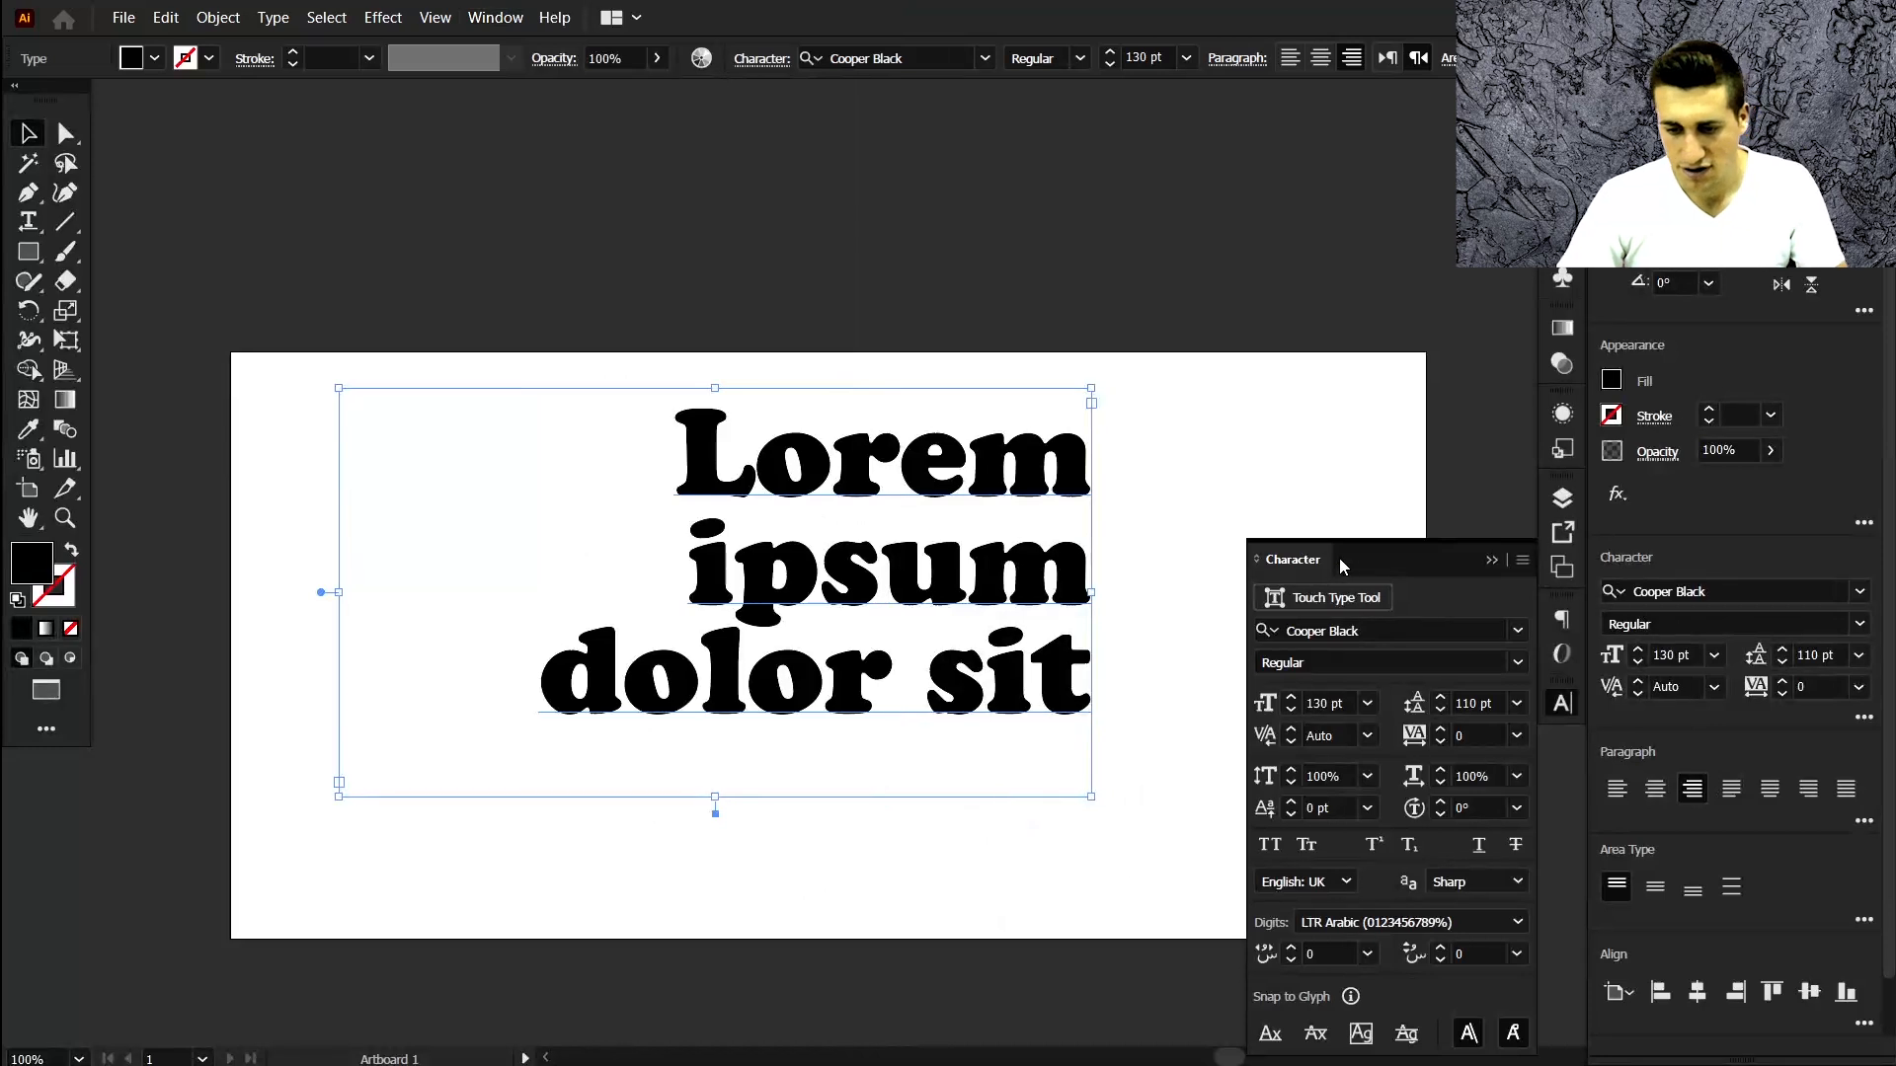
left_click_drag(1378, 558, 1252, 246)
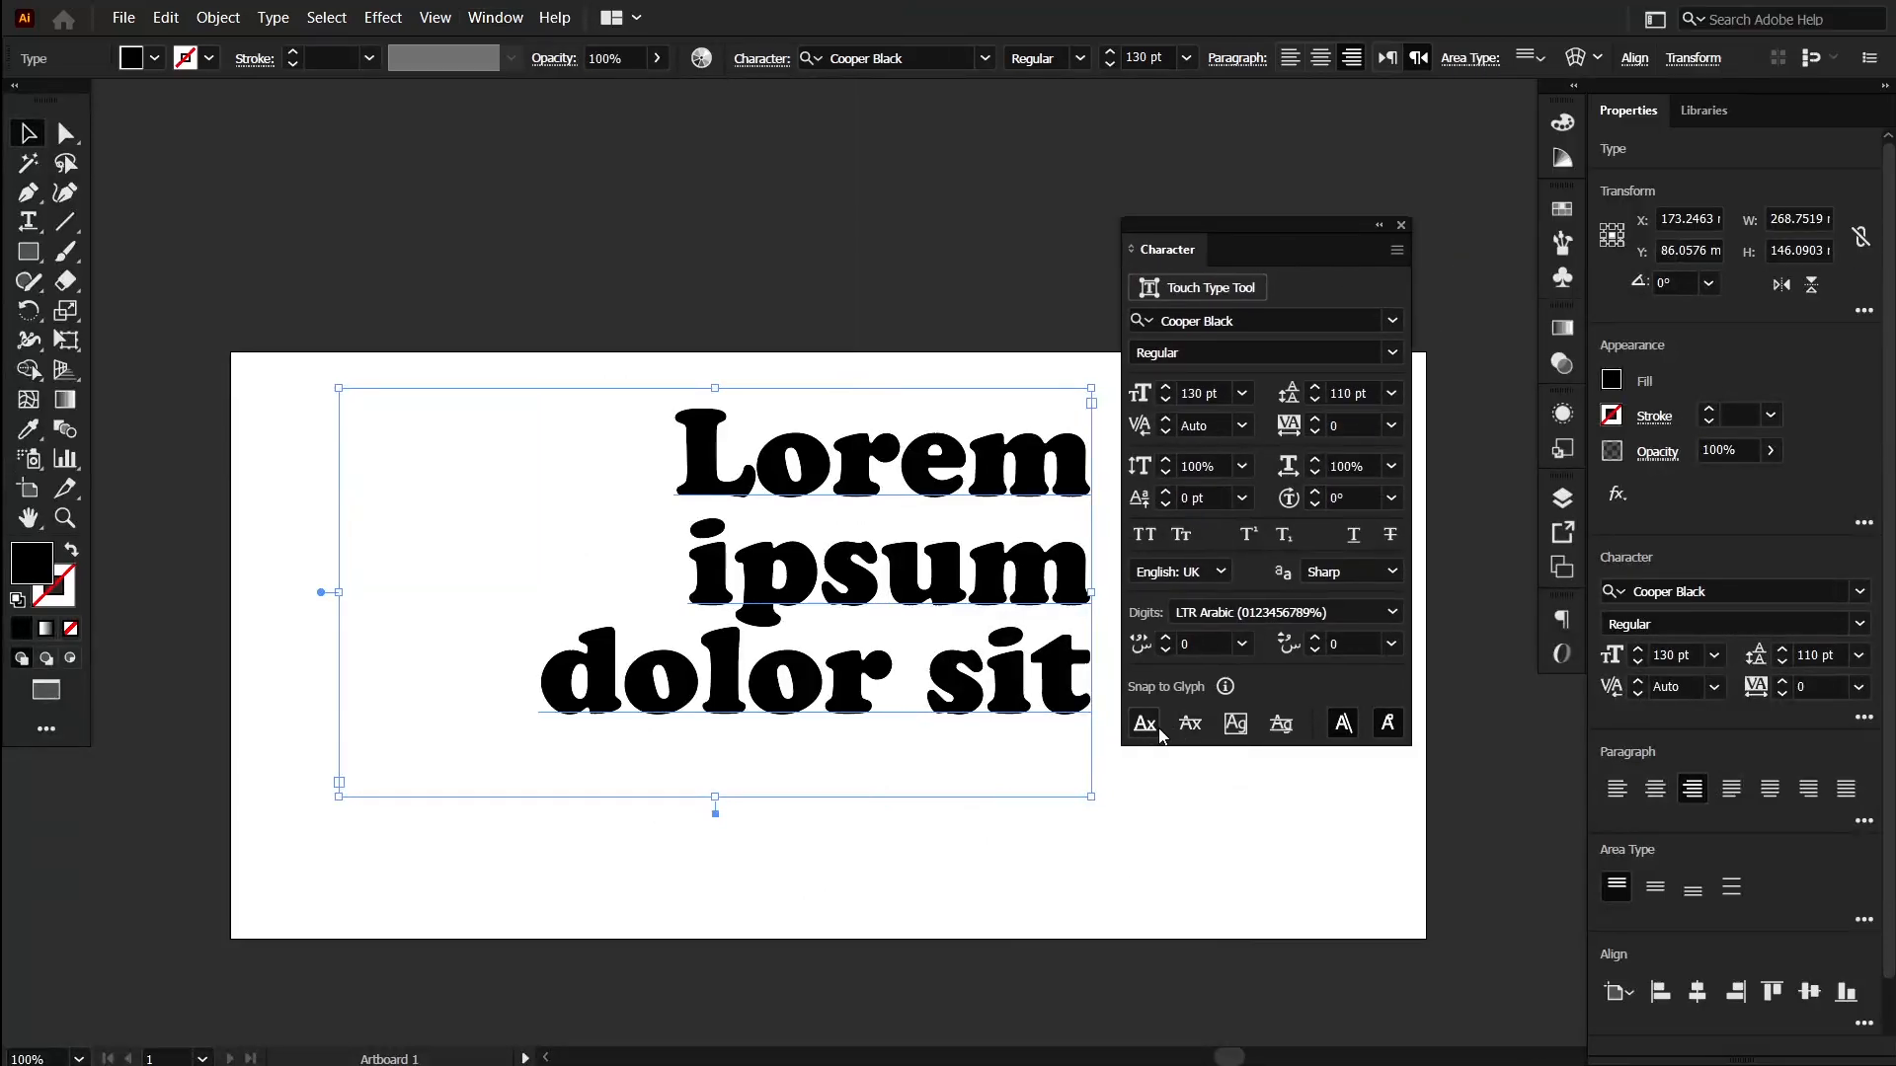
left_click(1396, 251)
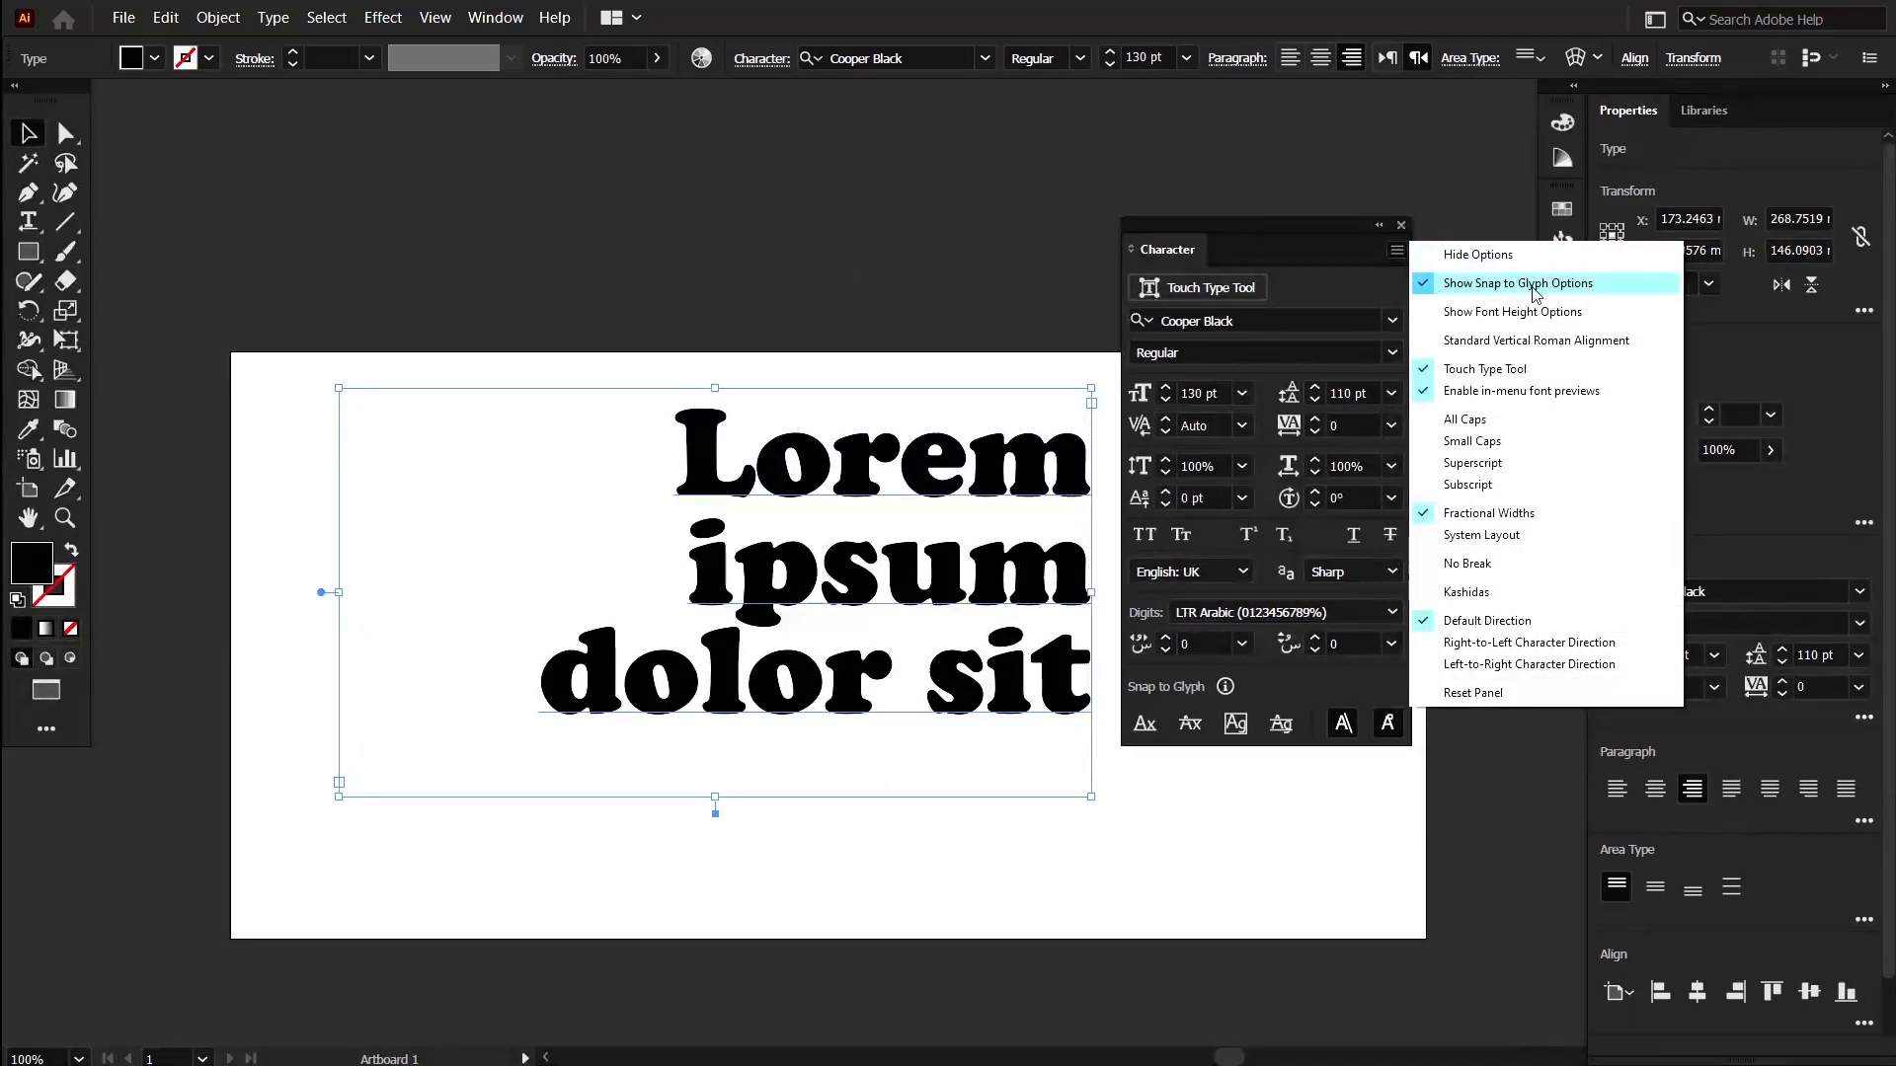
left_click(1592, 287)
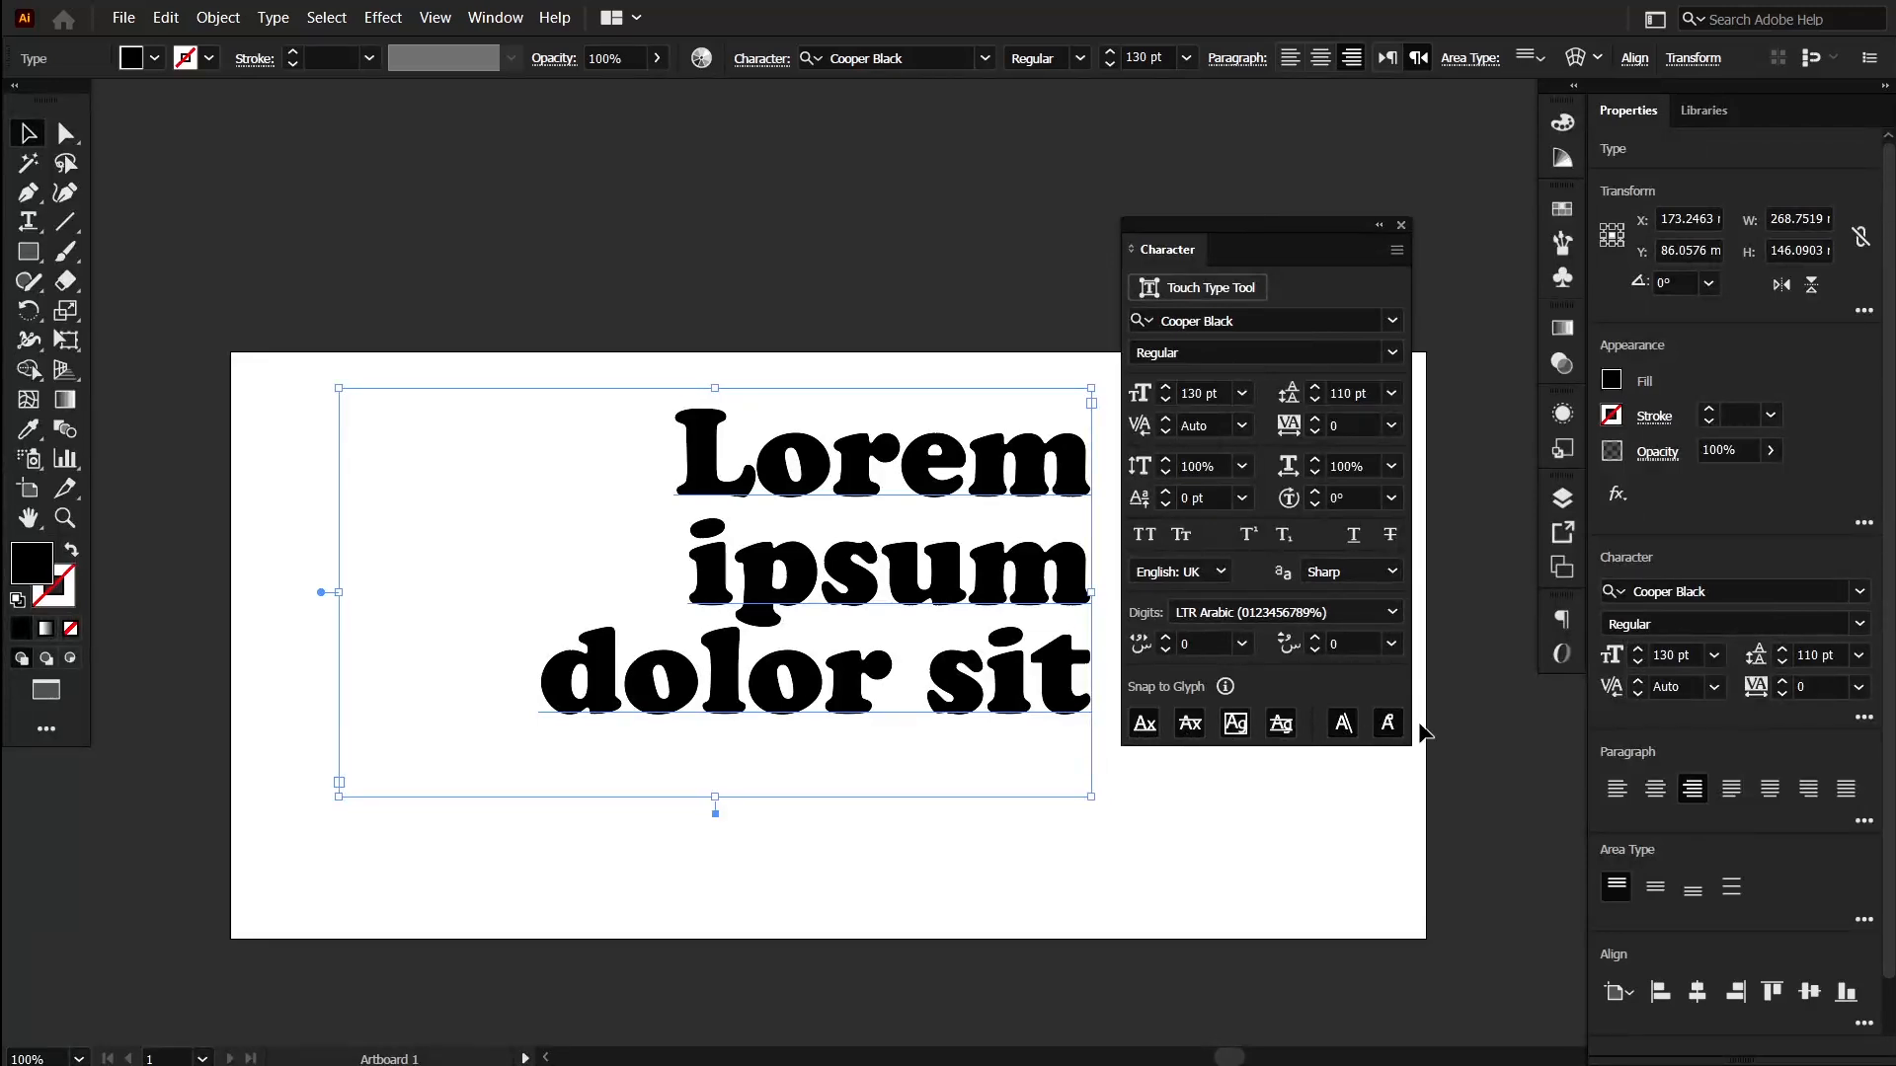
Draw an ellipse beside the Lorem ipsum text and move the smiley face group closer to the word Lorem.
left_click_drag(16, 255, 119, 306)
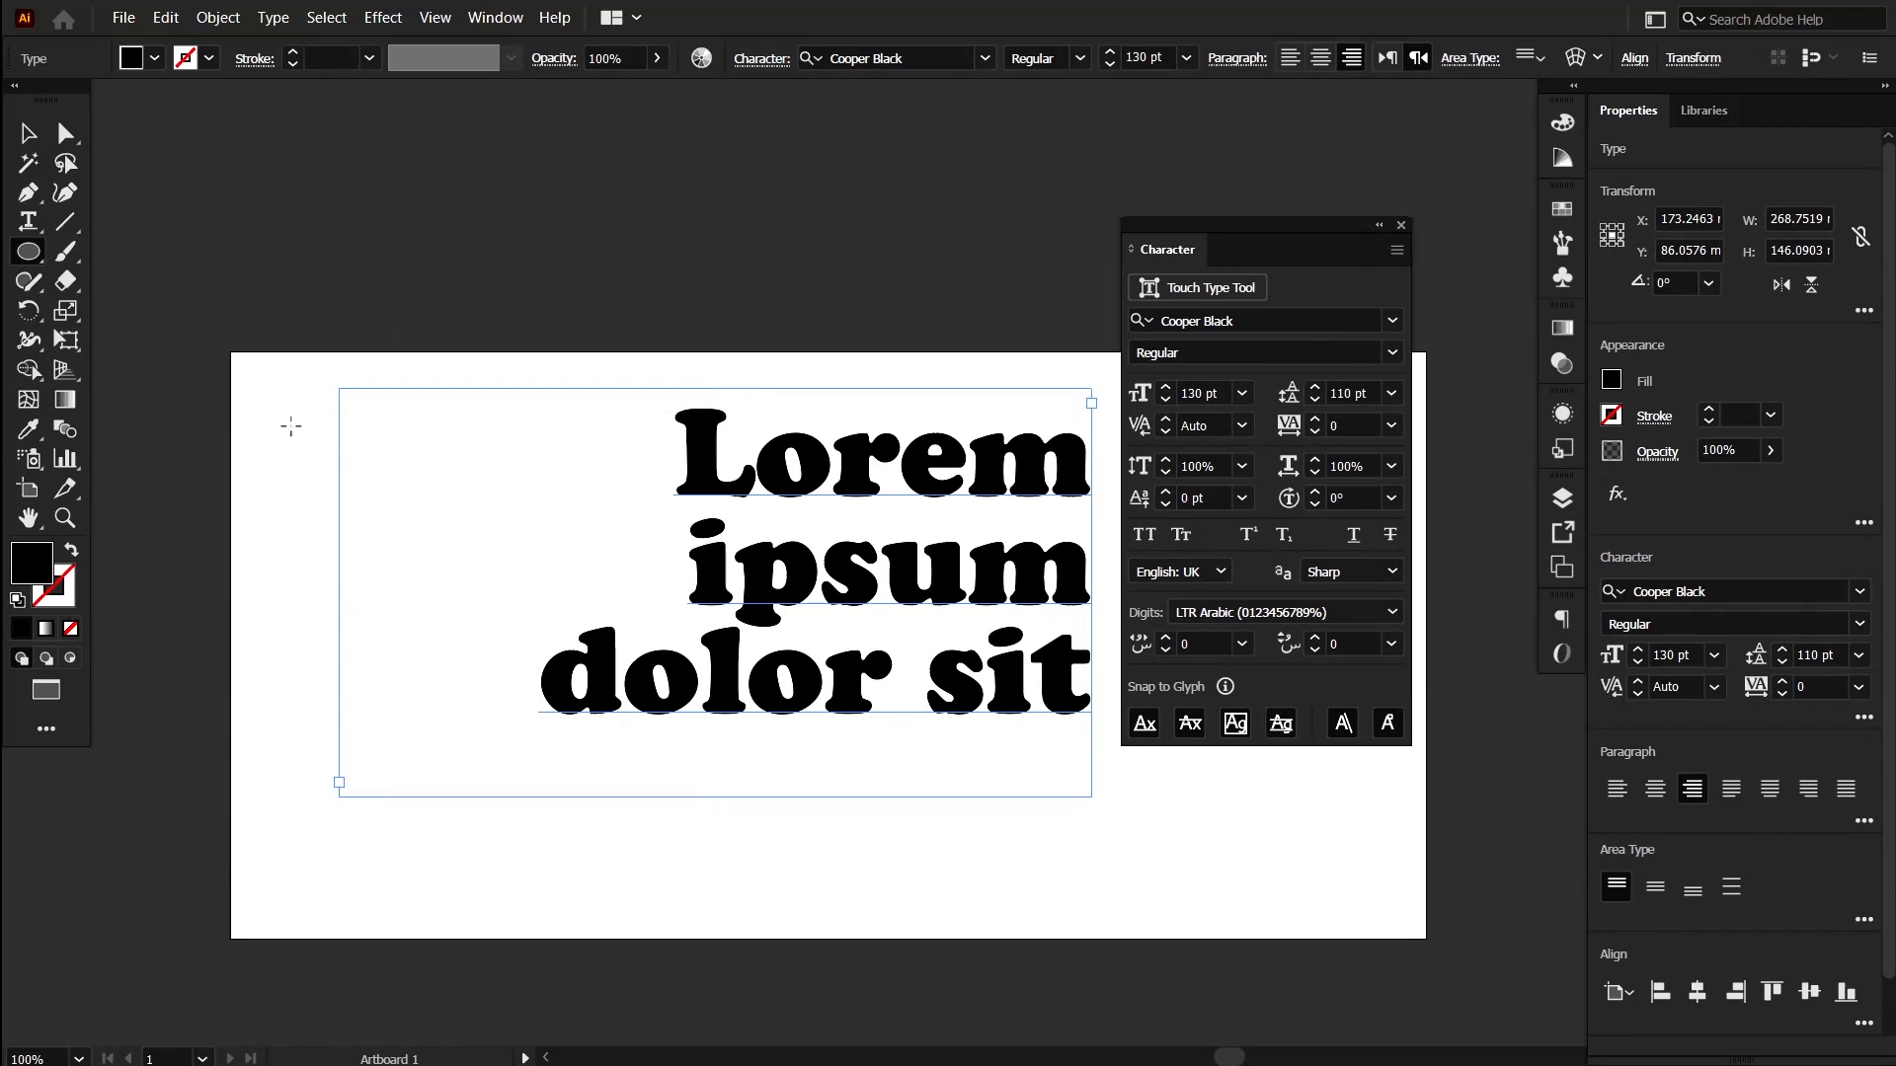
left_click_drag(290, 425, 449, 590)
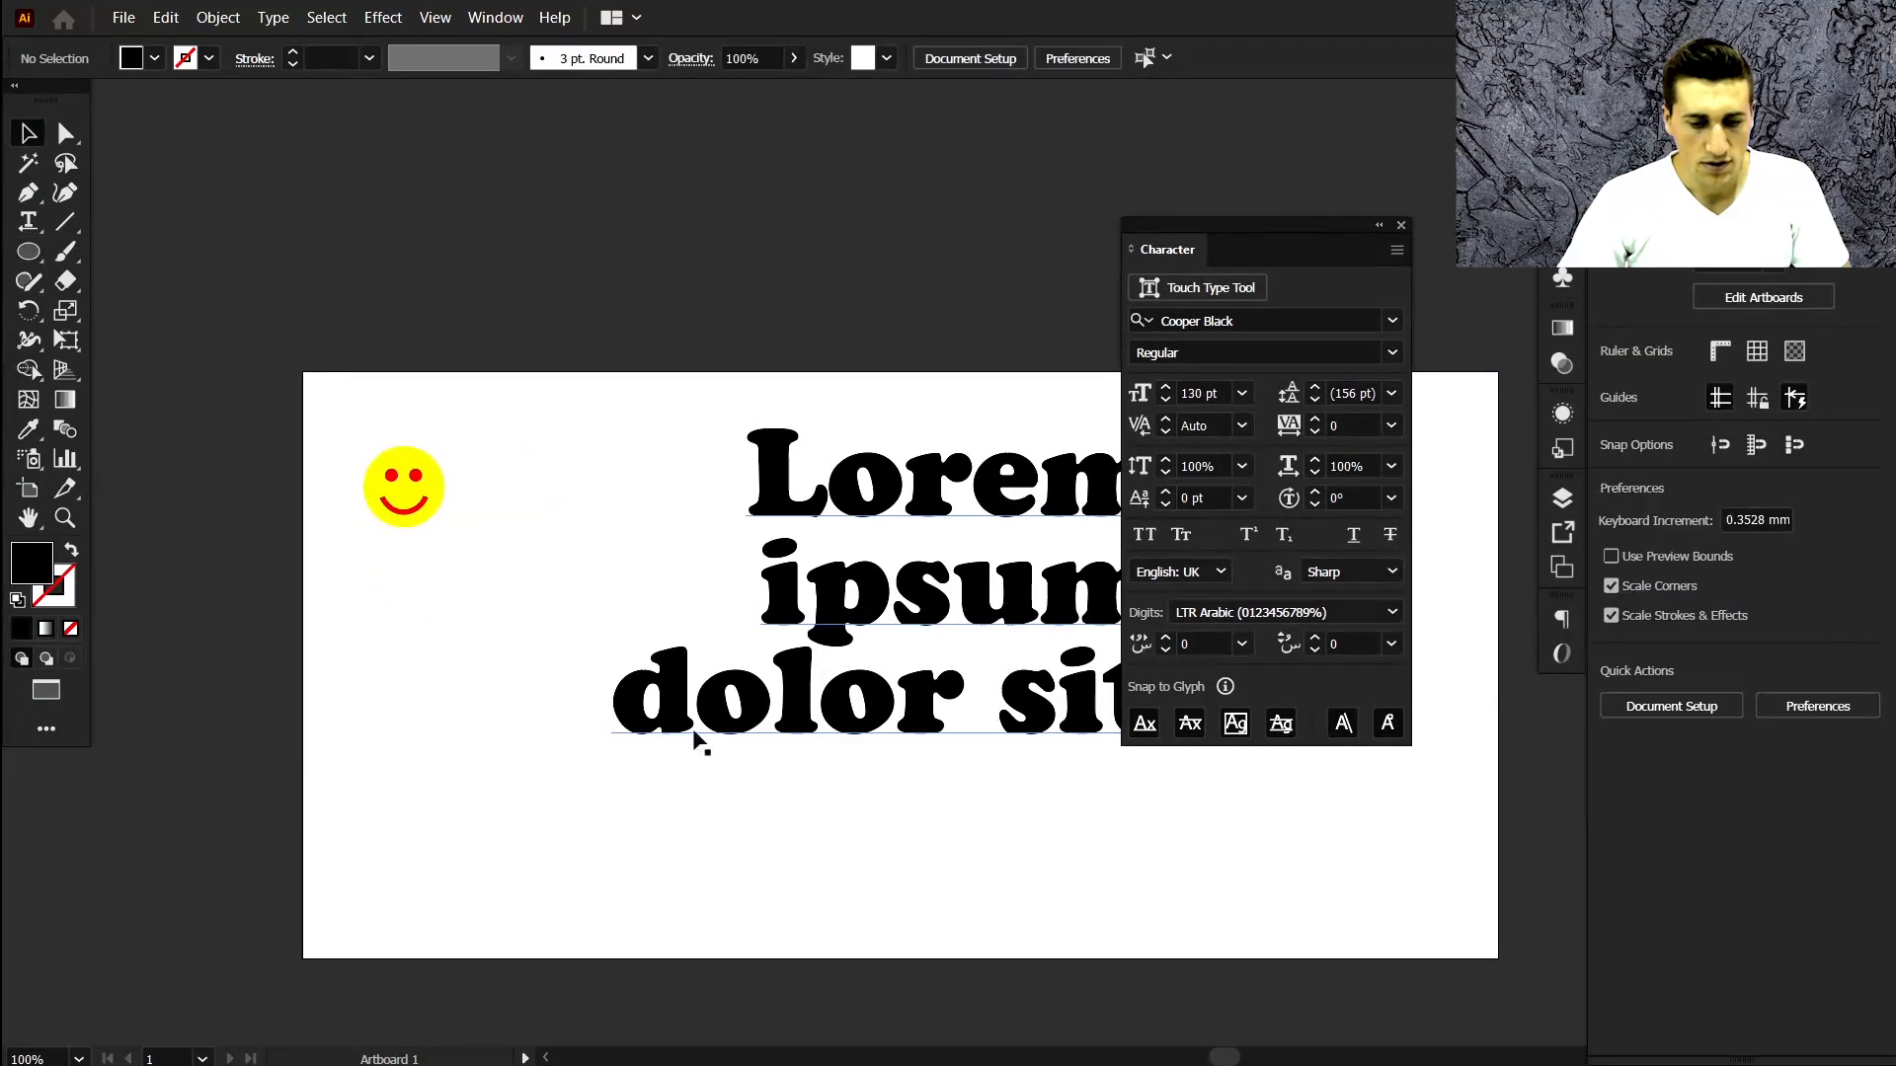
left_click(394, 492)
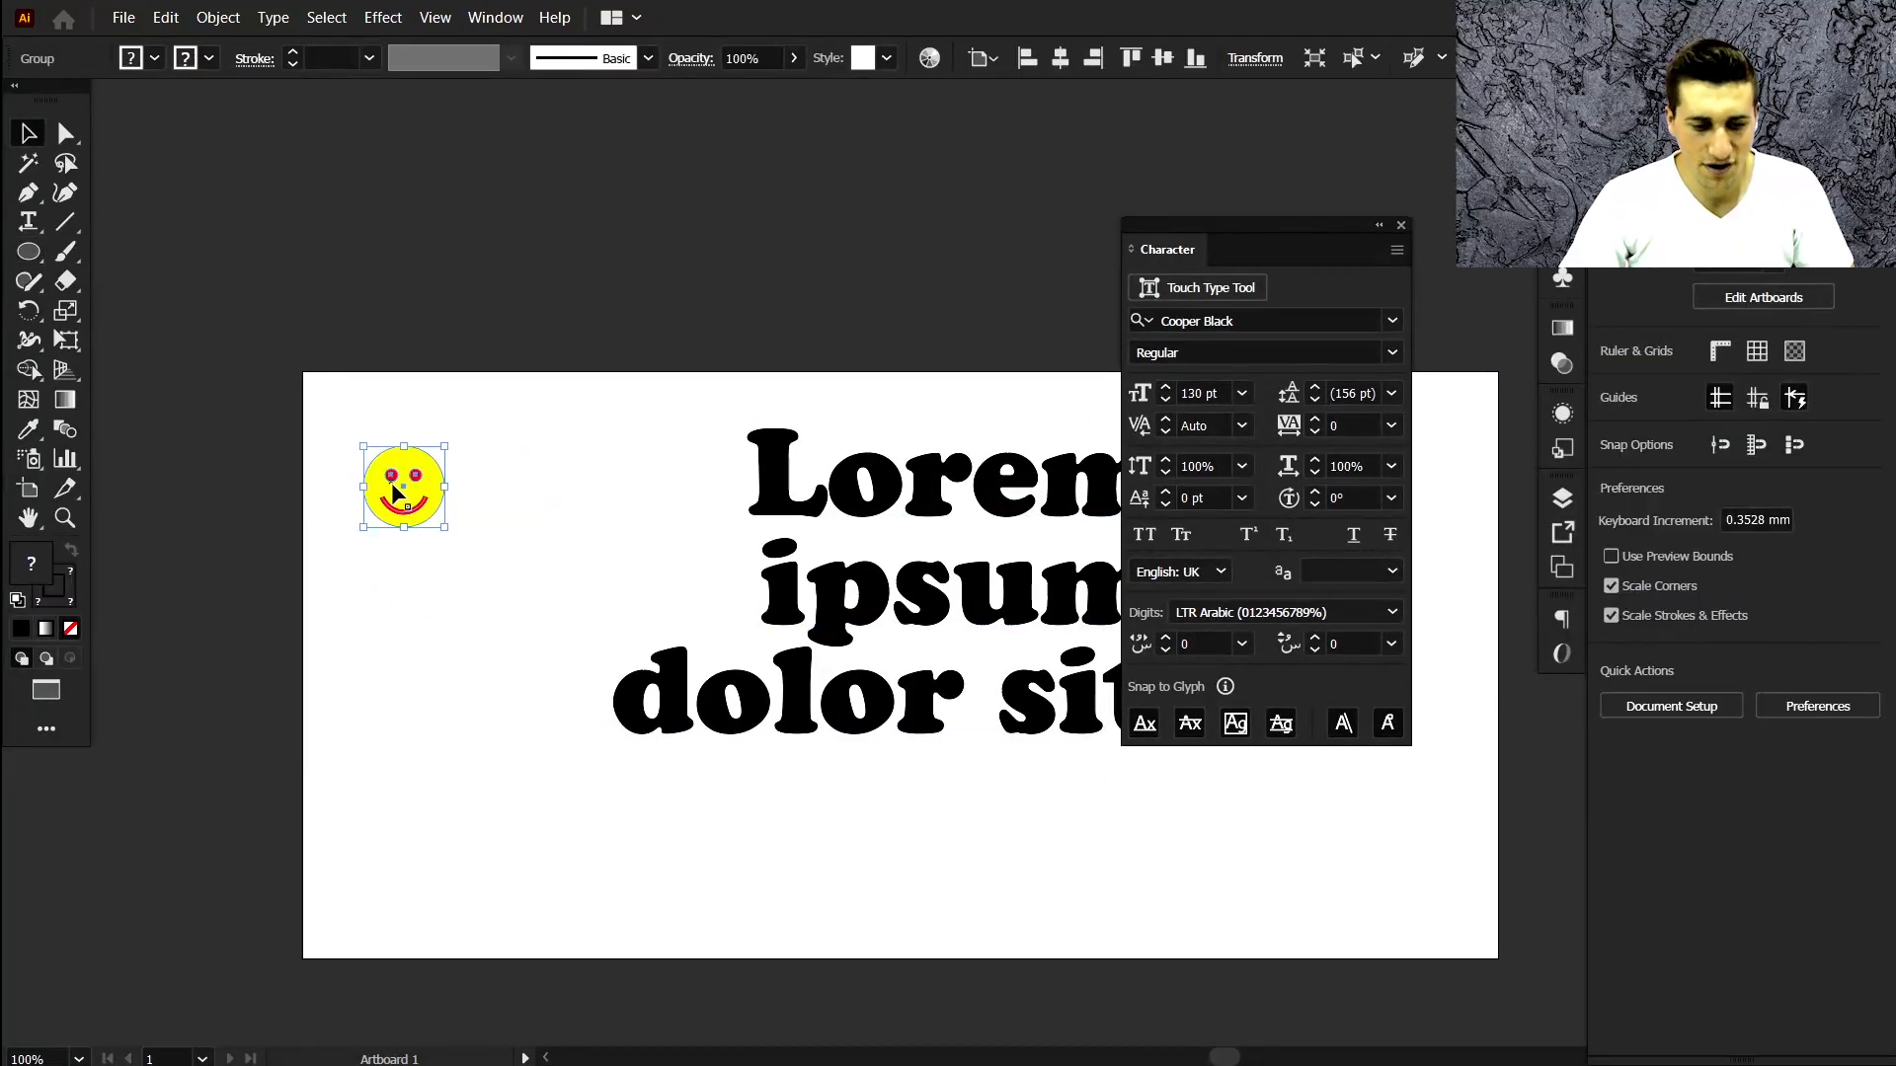
left_click_drag(594, 500, 640, 492)
scroll(640, 492, "right", 2)
scroll(640, 492, "right", 2)
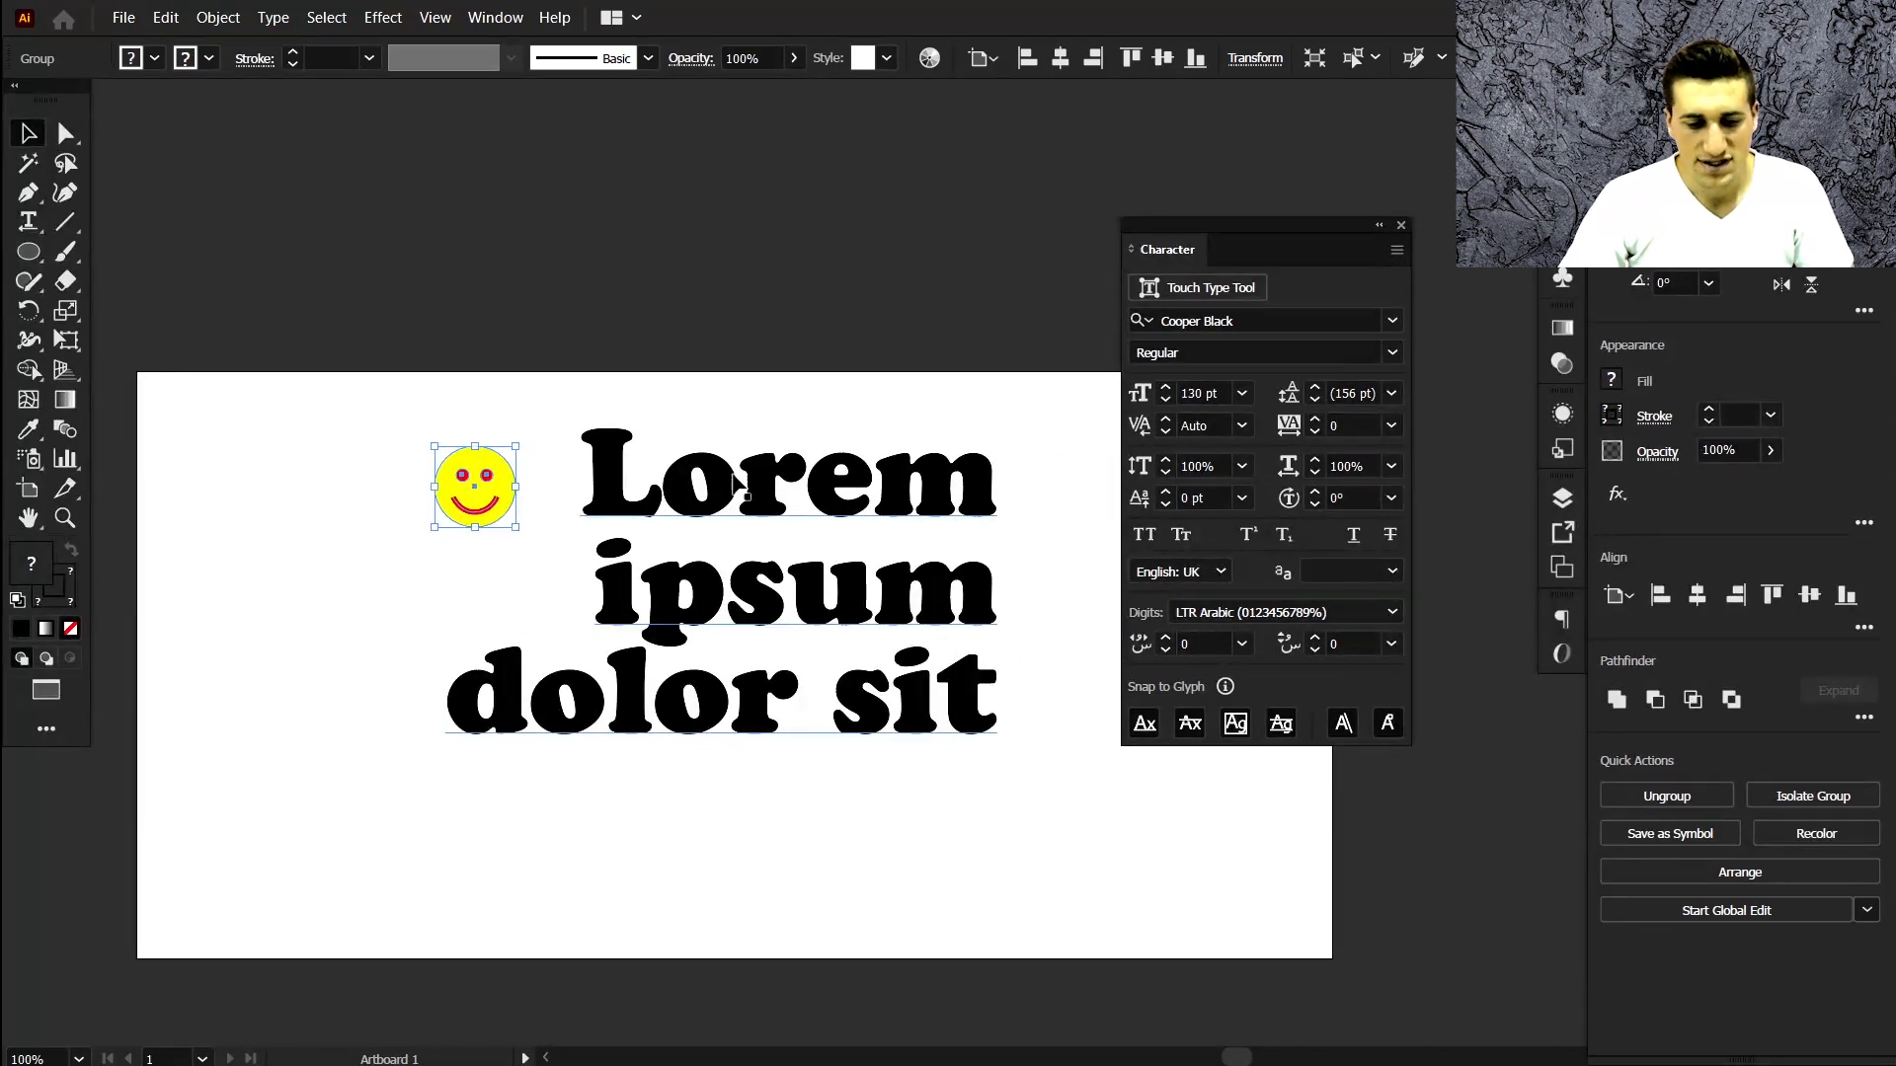
Check the Smart Guides and Snap to Glyph view settings, and move the smiley around the text to snap to its glyphs.
left_click(441, 24)
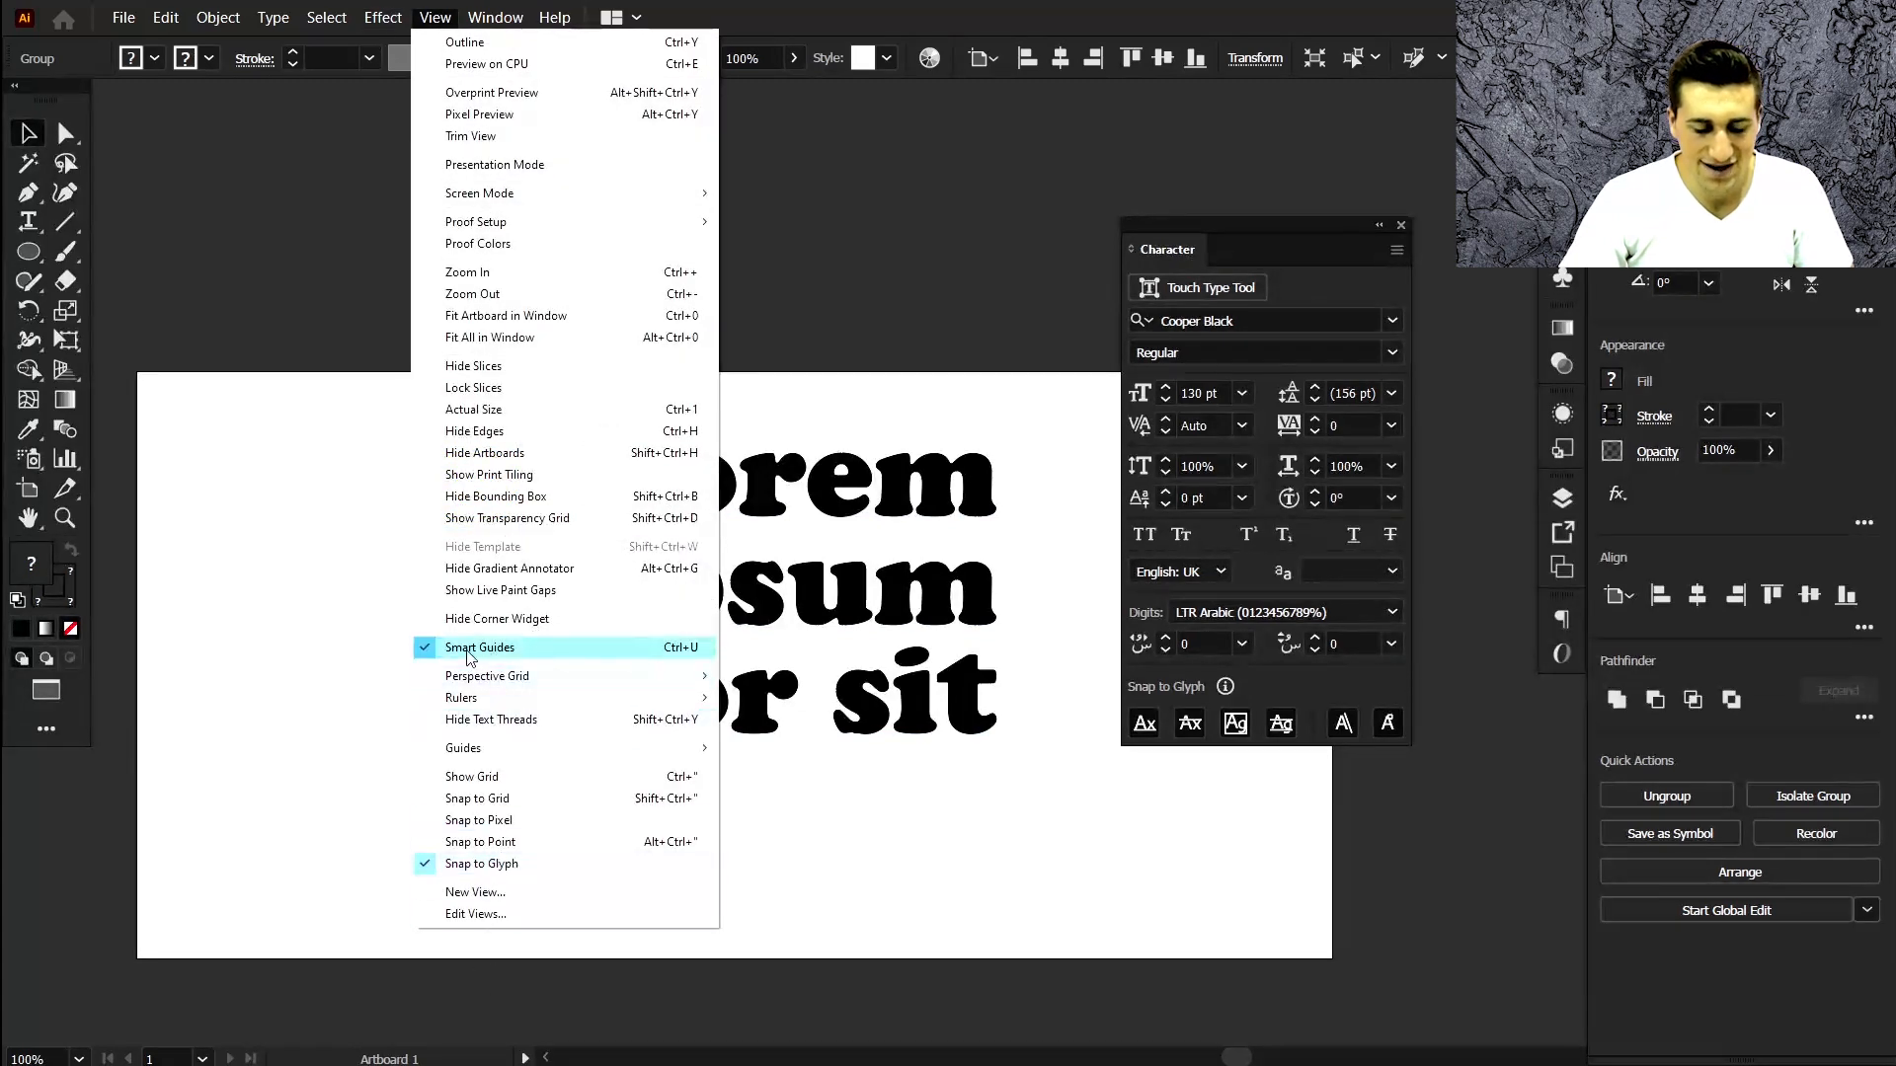
left_click(546, 655)
left_click(241, 520)
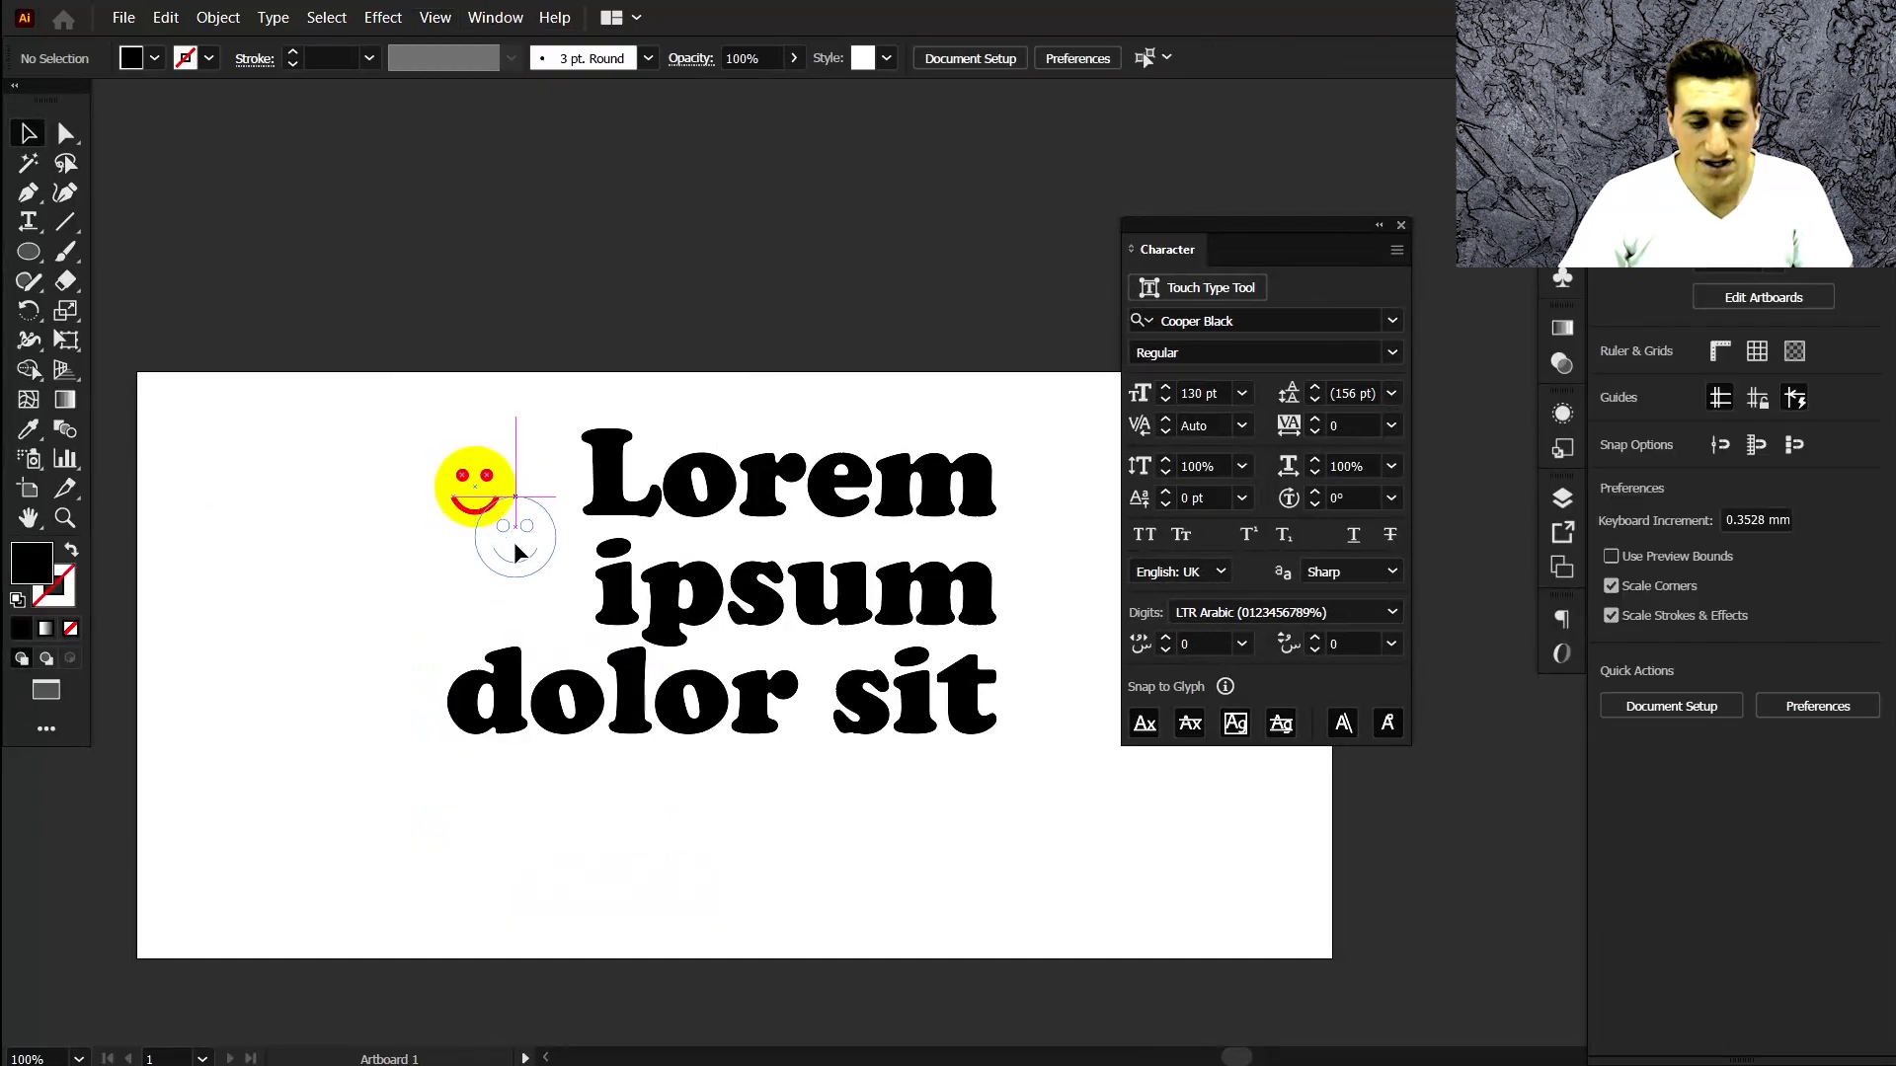
left_click_drag(514, 545, 1037, 492)
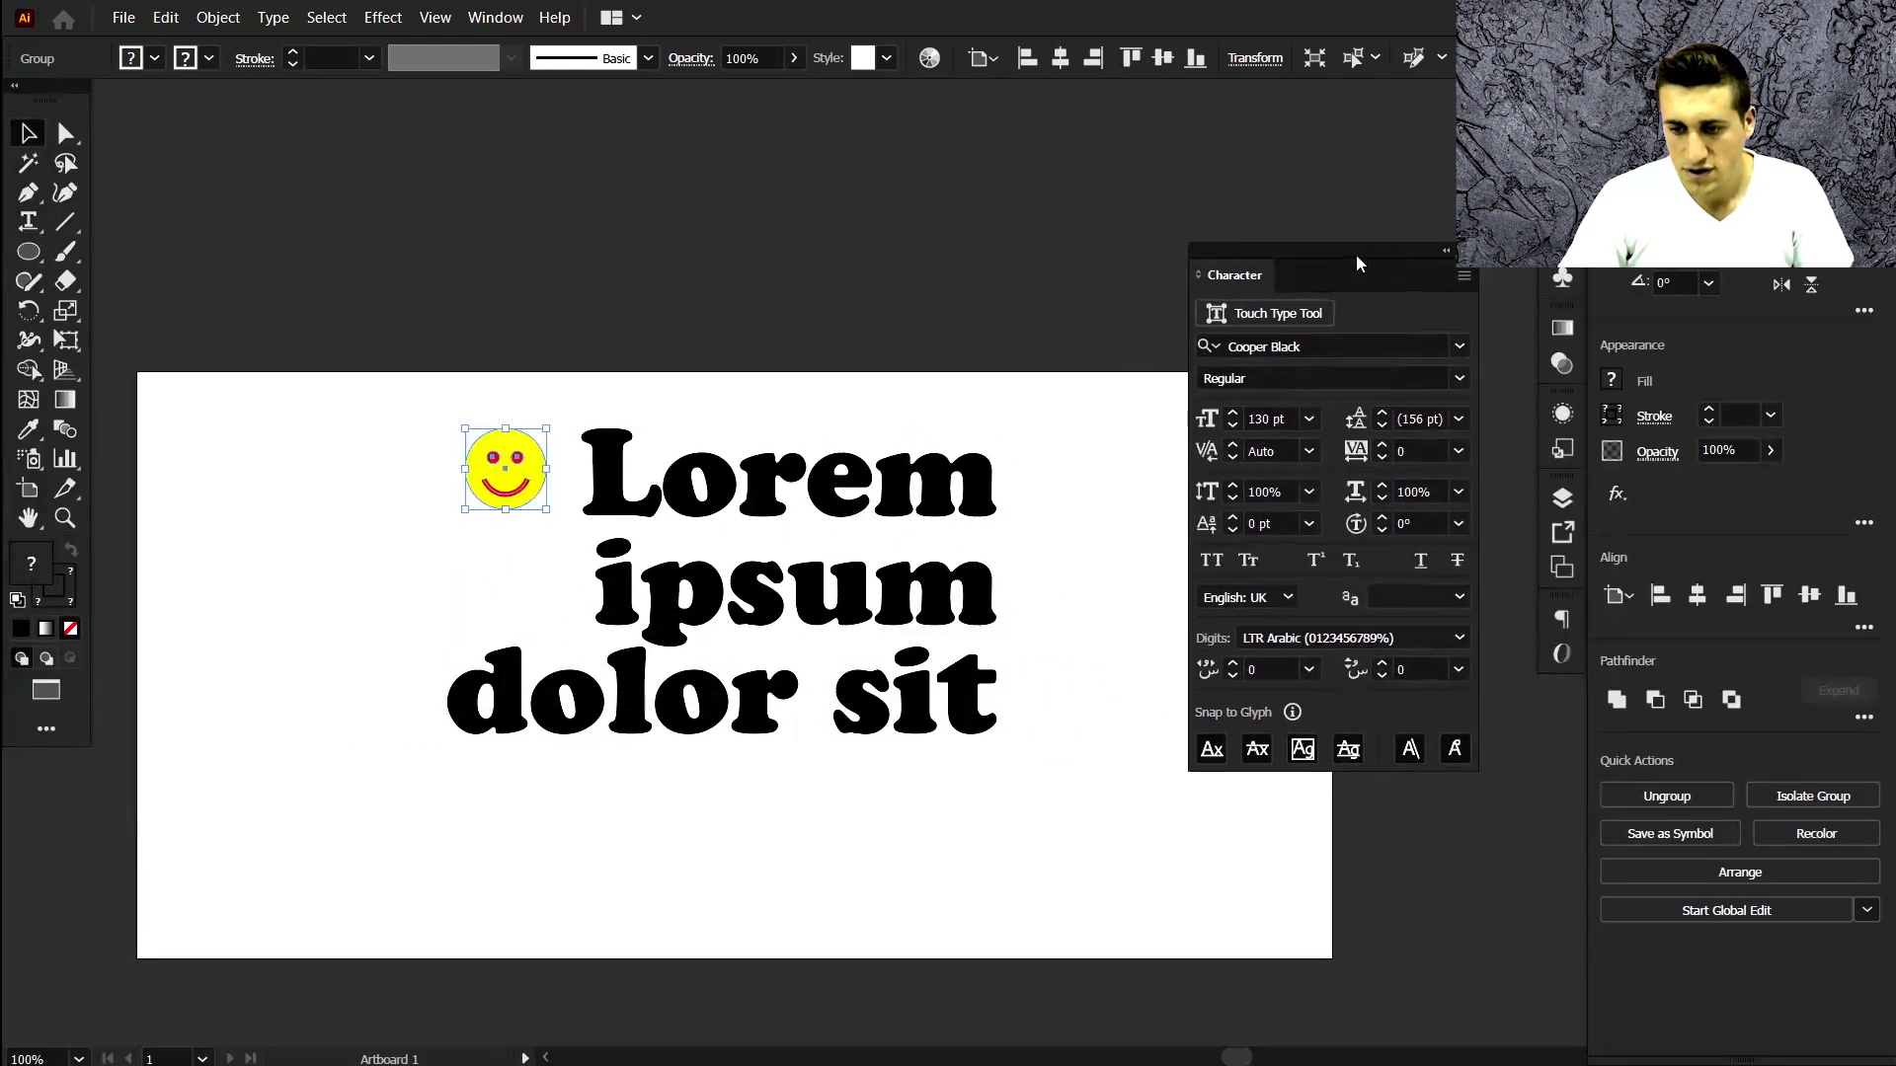
Open the Align panel, detach it from the Transform and Pathfinder panels, and close those two.
left_click_drag(1355, 254, 1364, 269)
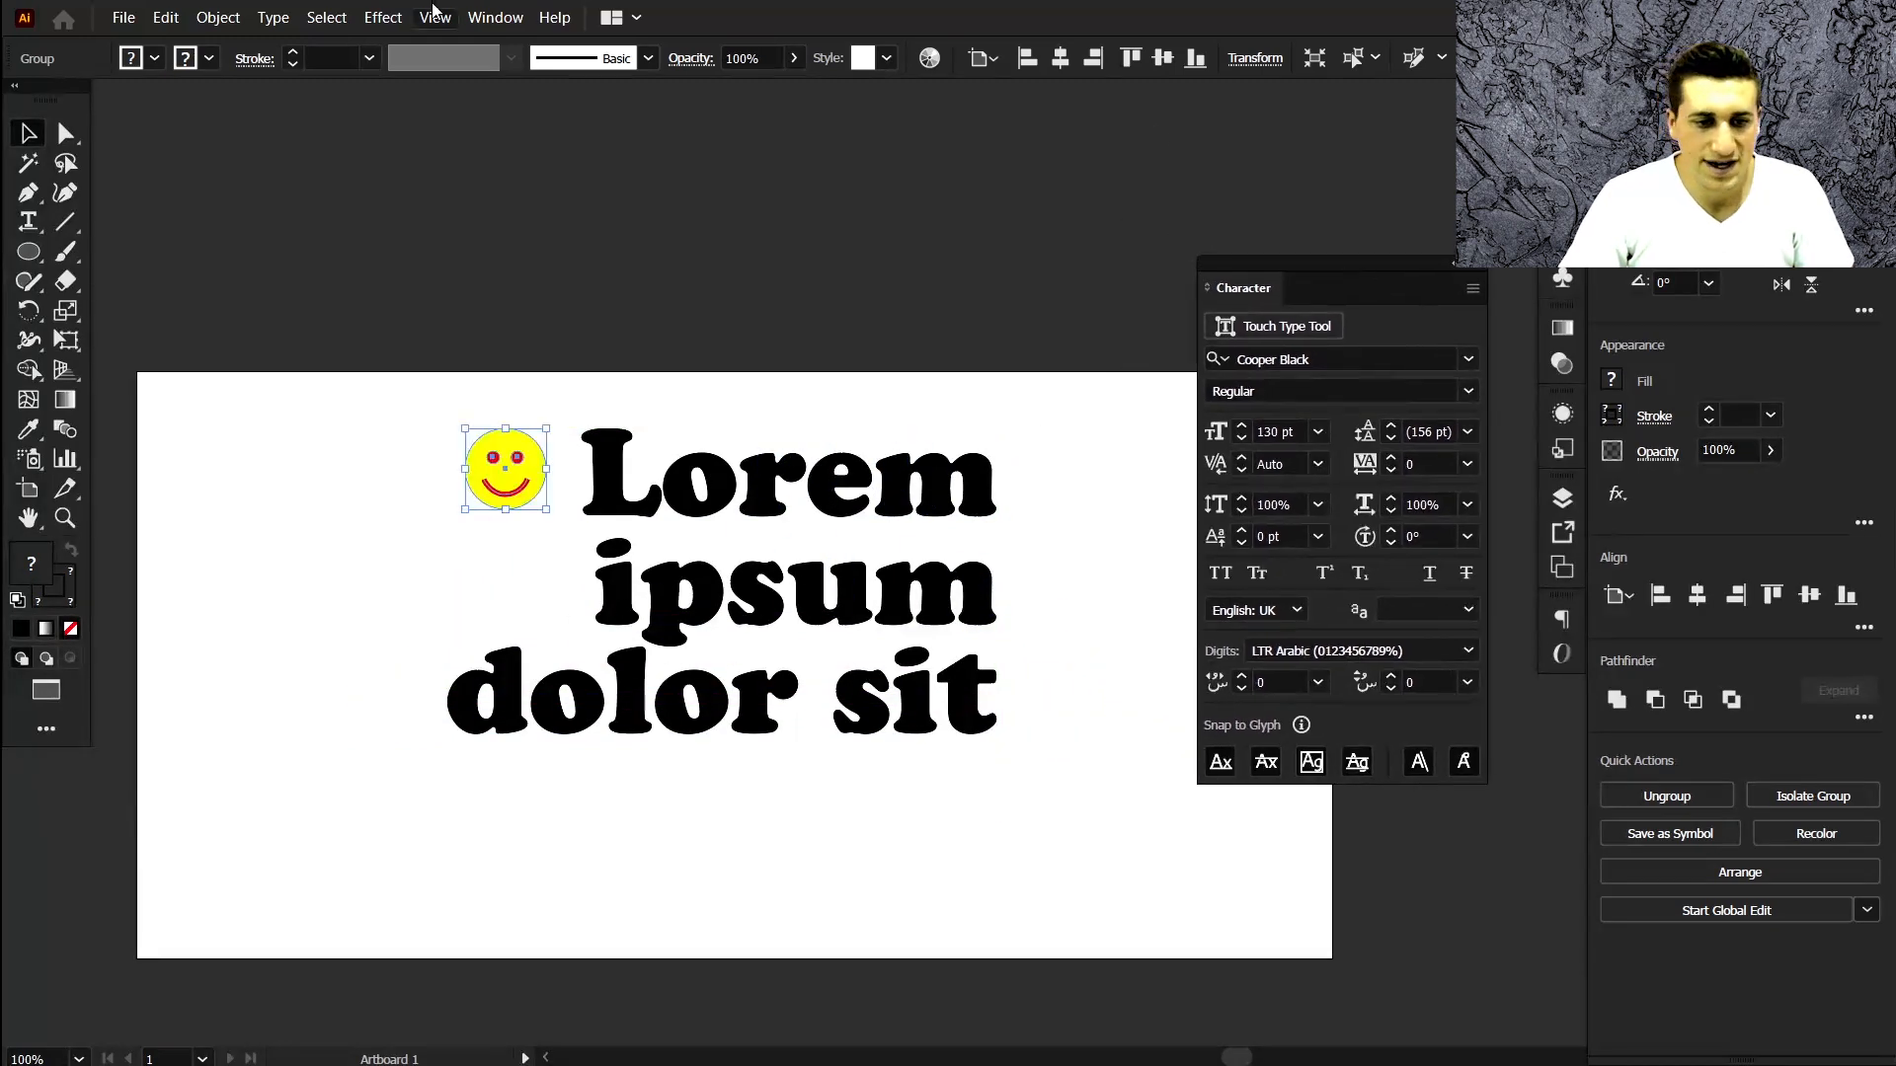
left_click(496, 16)
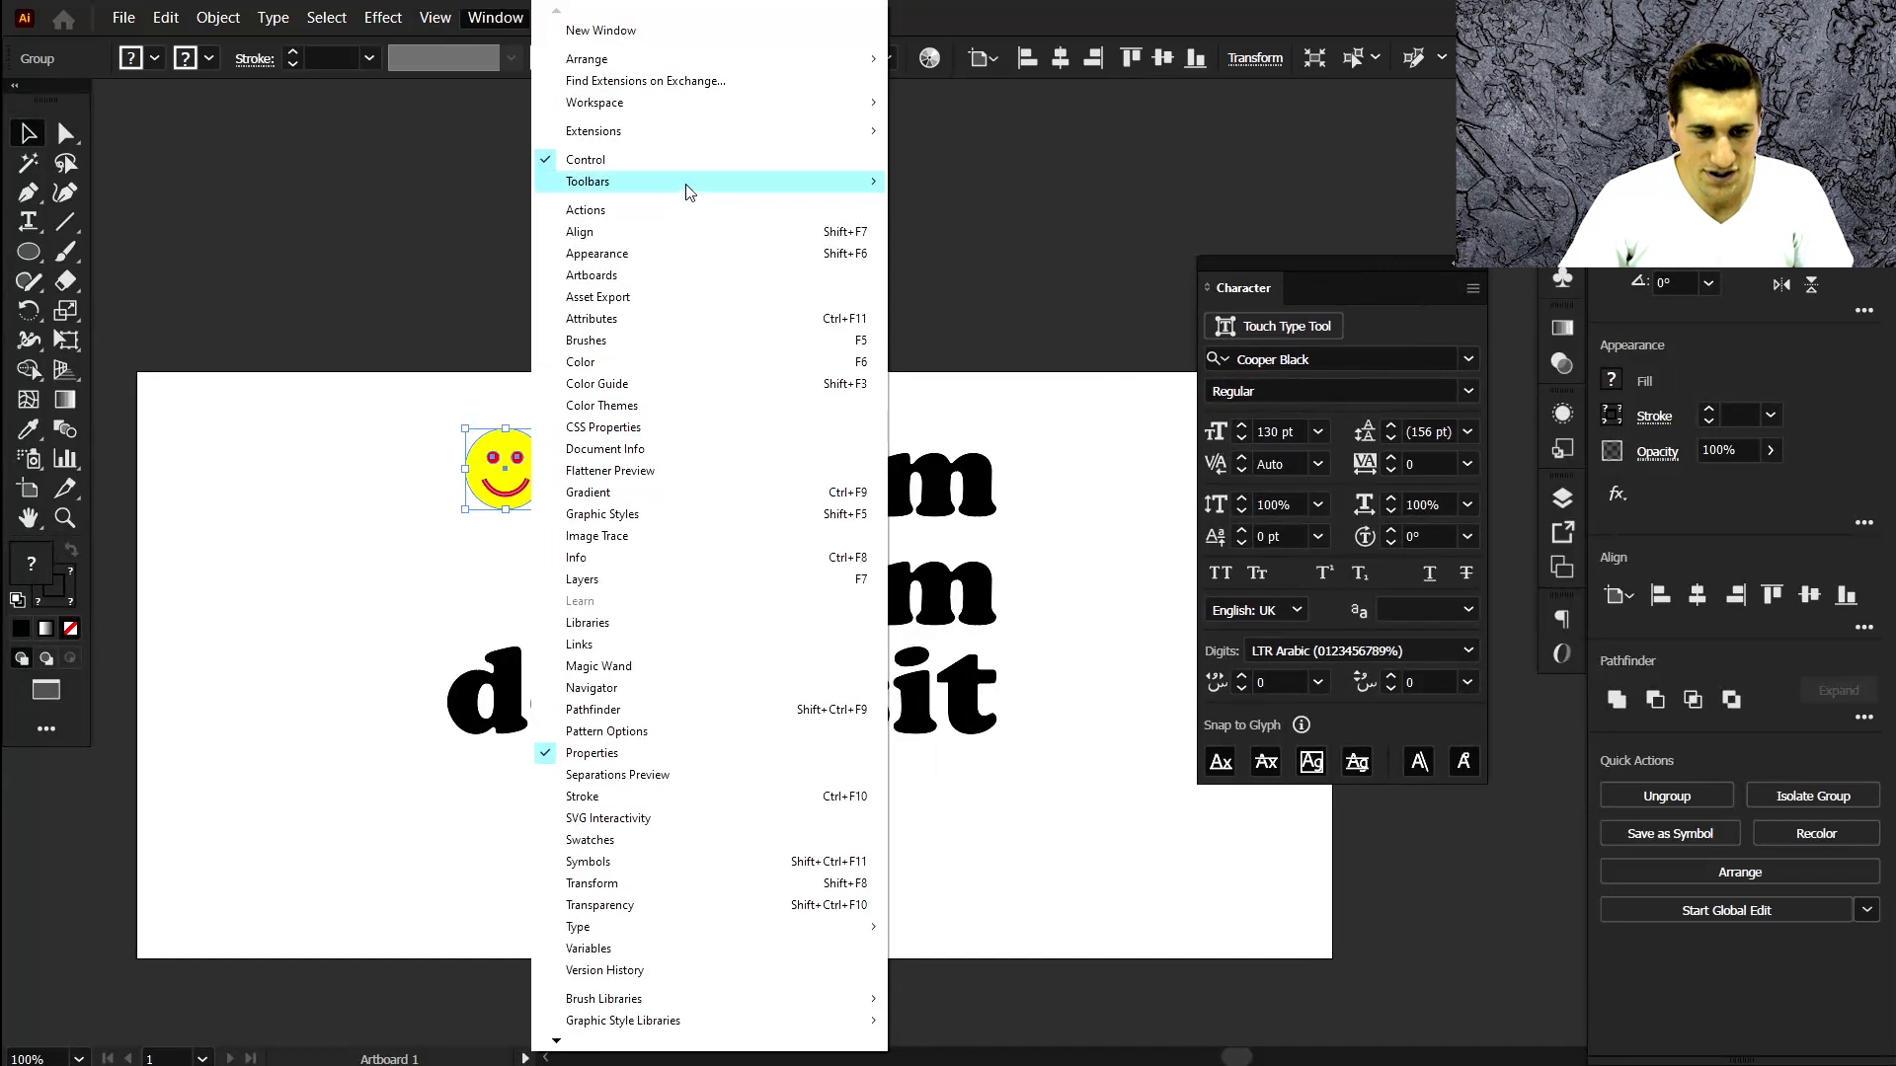
left_click(681, 234)
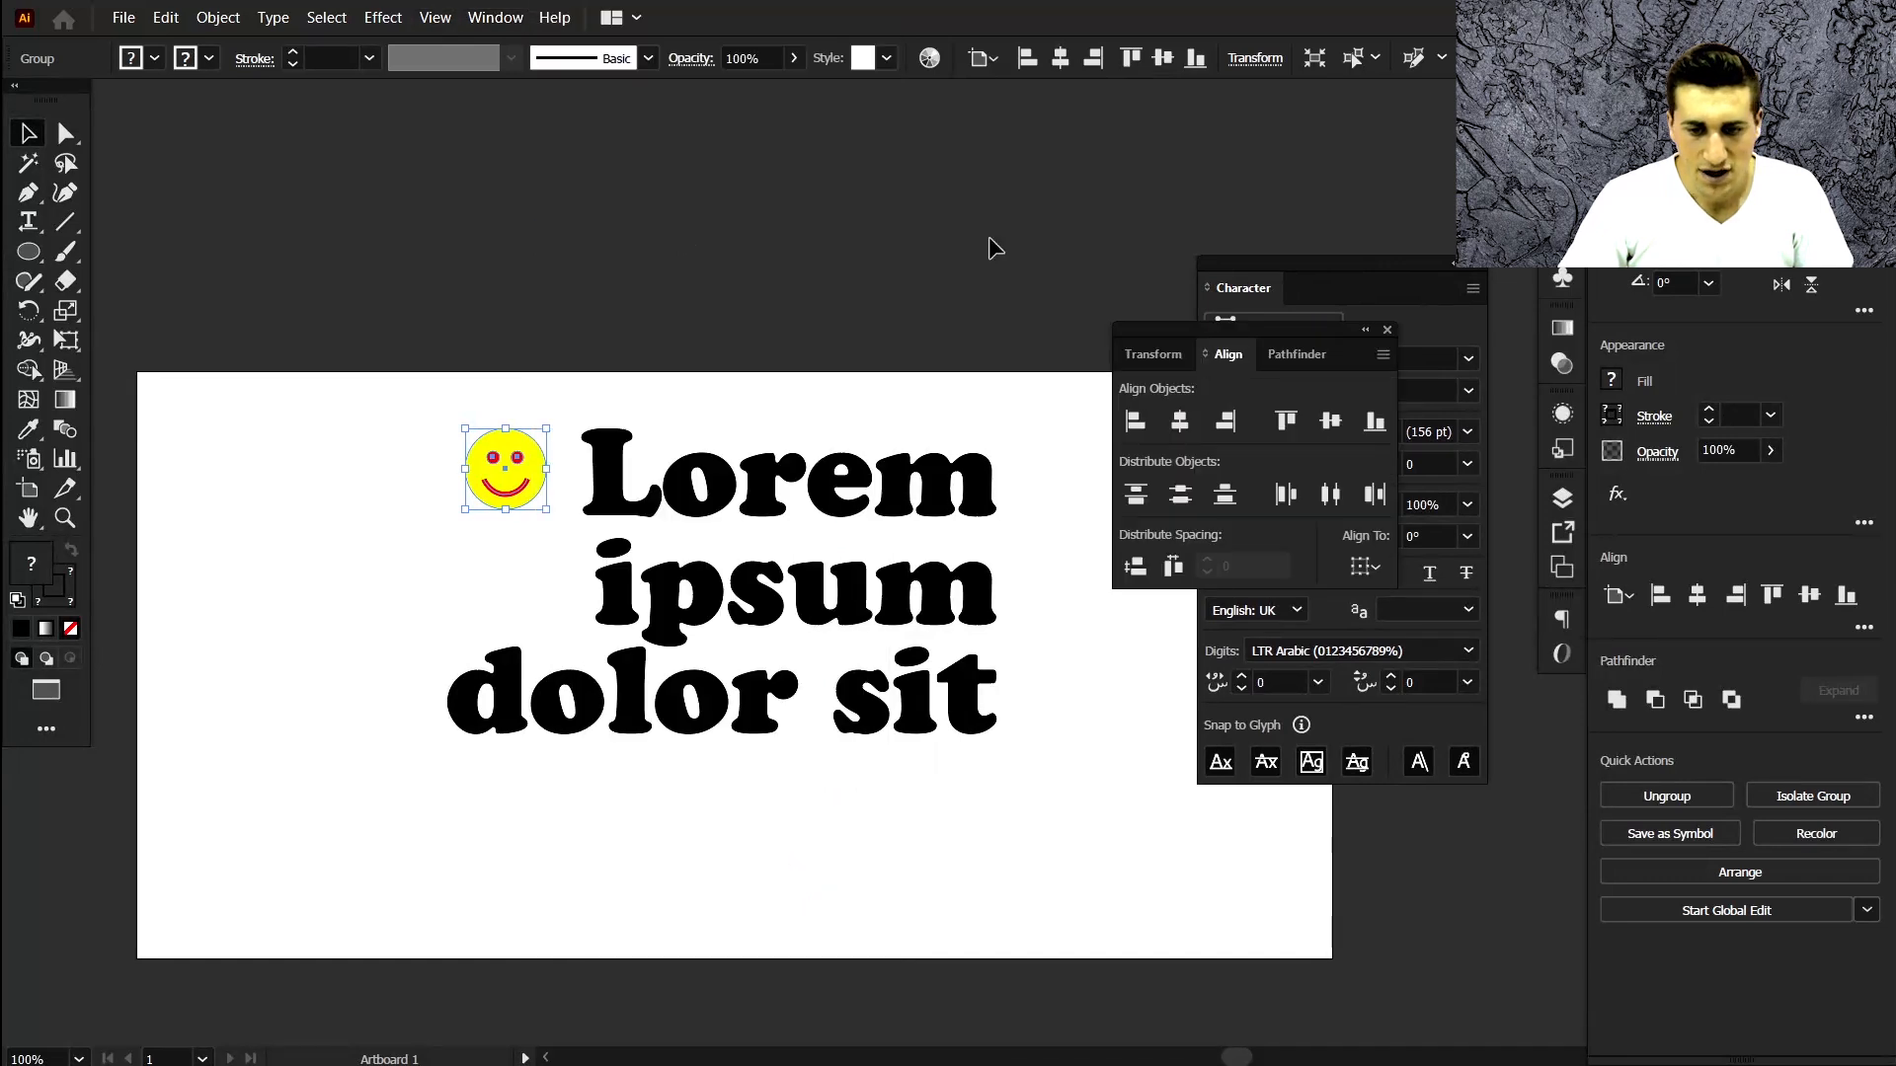
left_click_drag(1237, 347, 839, 188)
left_click(1387, 331)
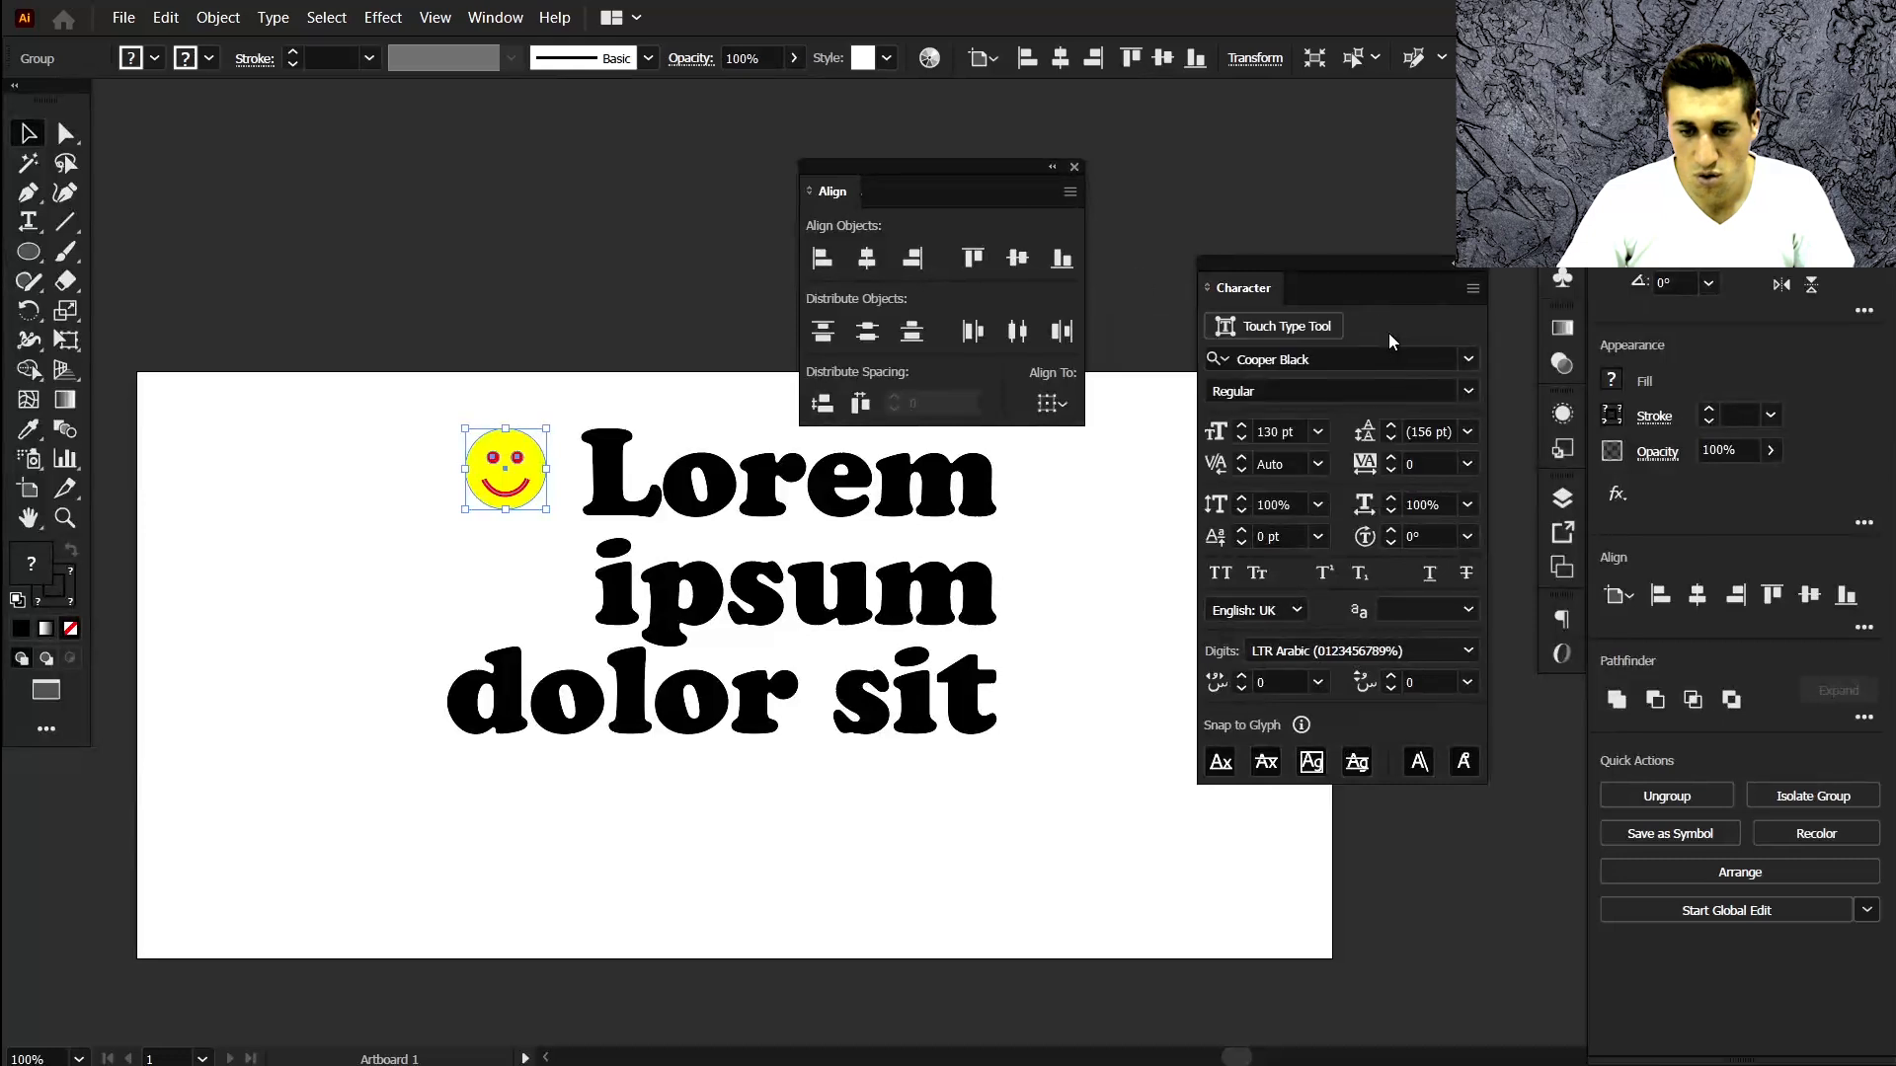
Check the Align to Glyph Bounds settings for Point Text and Area Text.
left_click(1069, 192)
mouse_move(1195, 278)
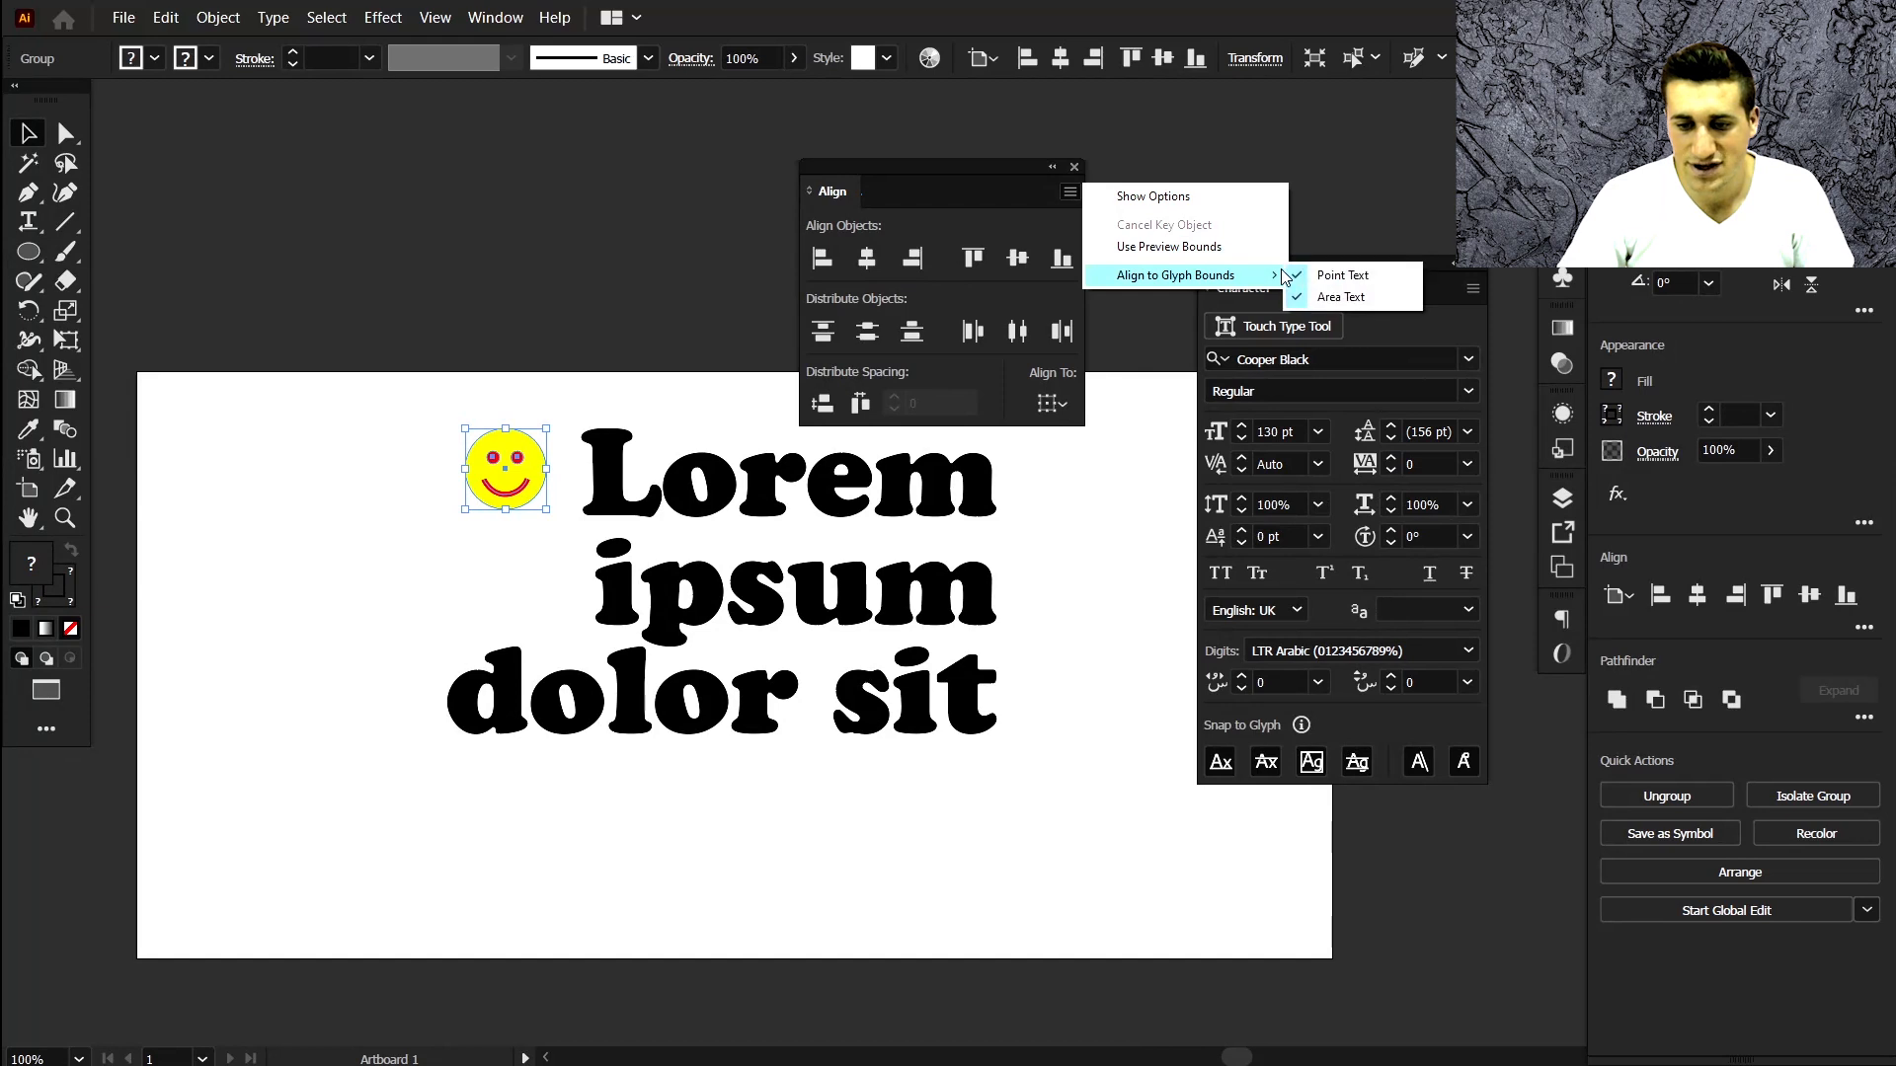
left_click(940, 191)
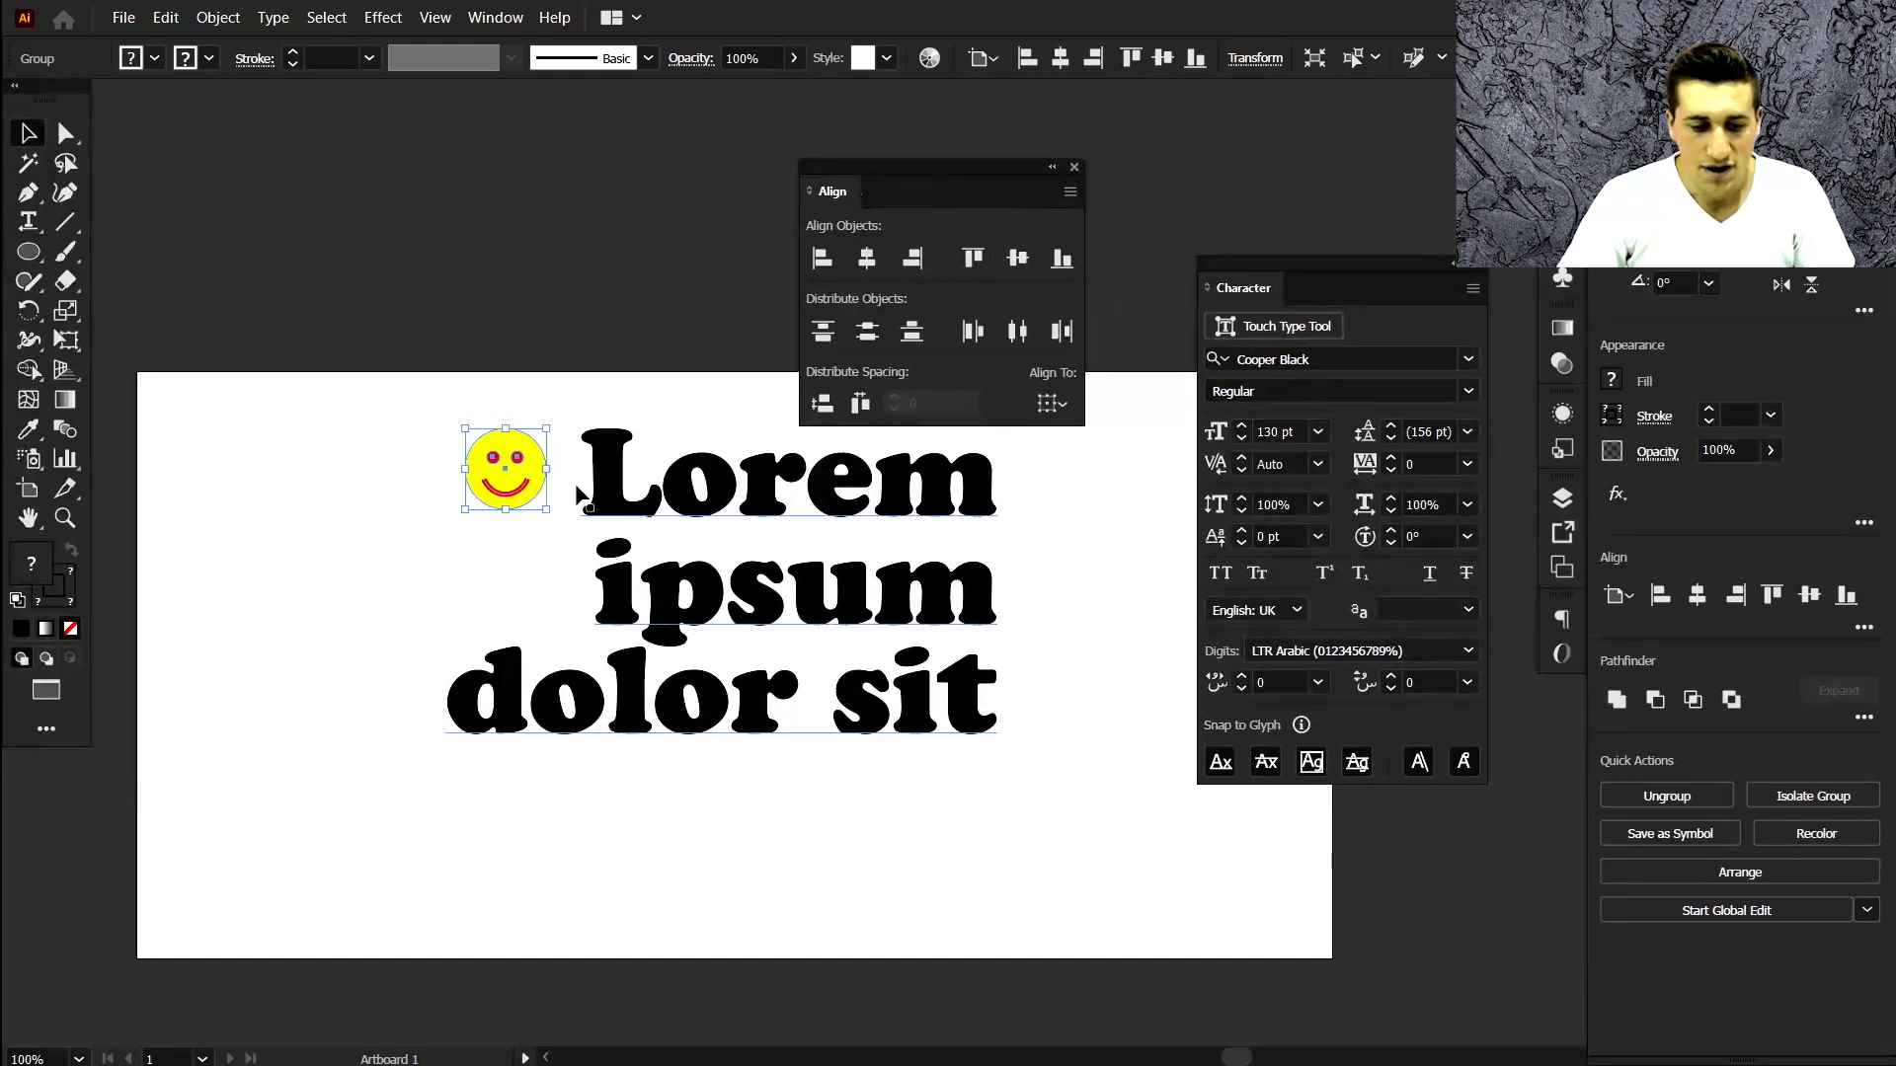
Align the smiley with the Lorem ipsum text by bottom edges and again by top edges, and close the Align panel.
left_click_drag(398, 383, 622, 826)
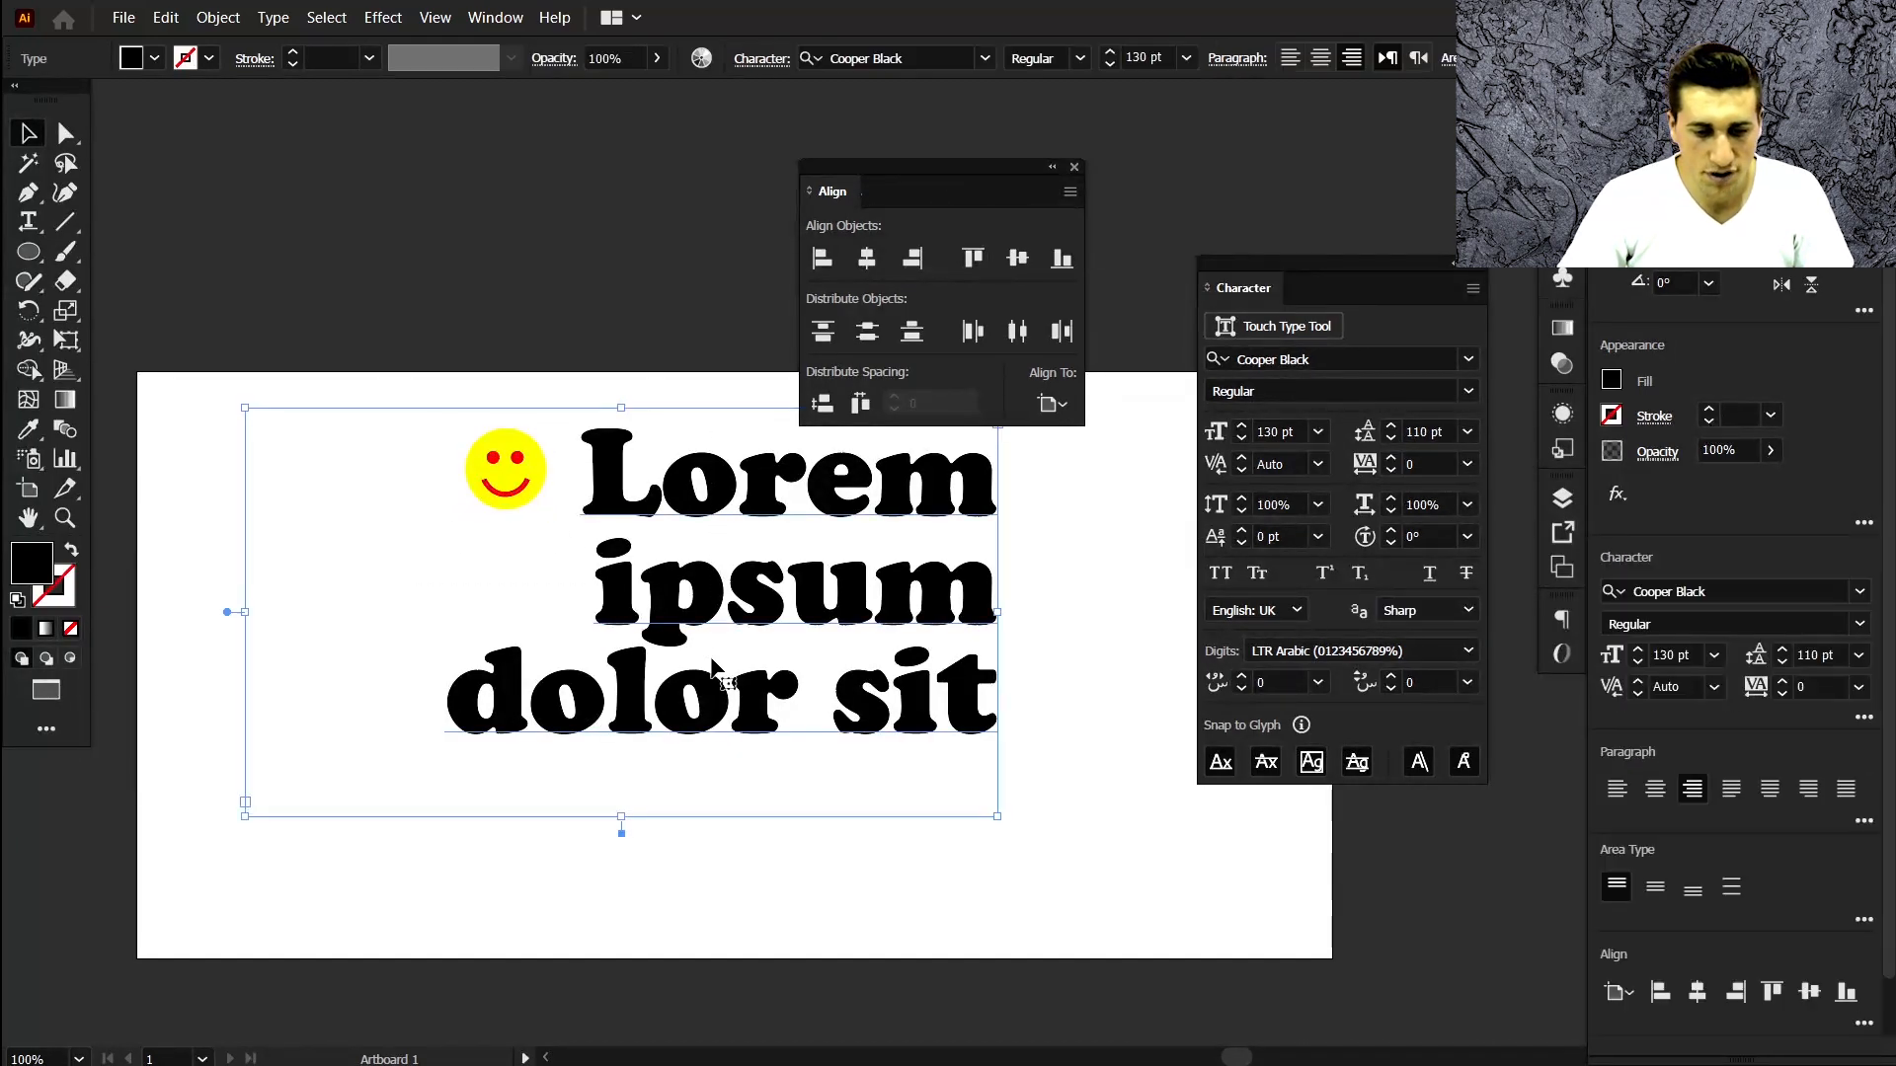
left_click(1061, 257)
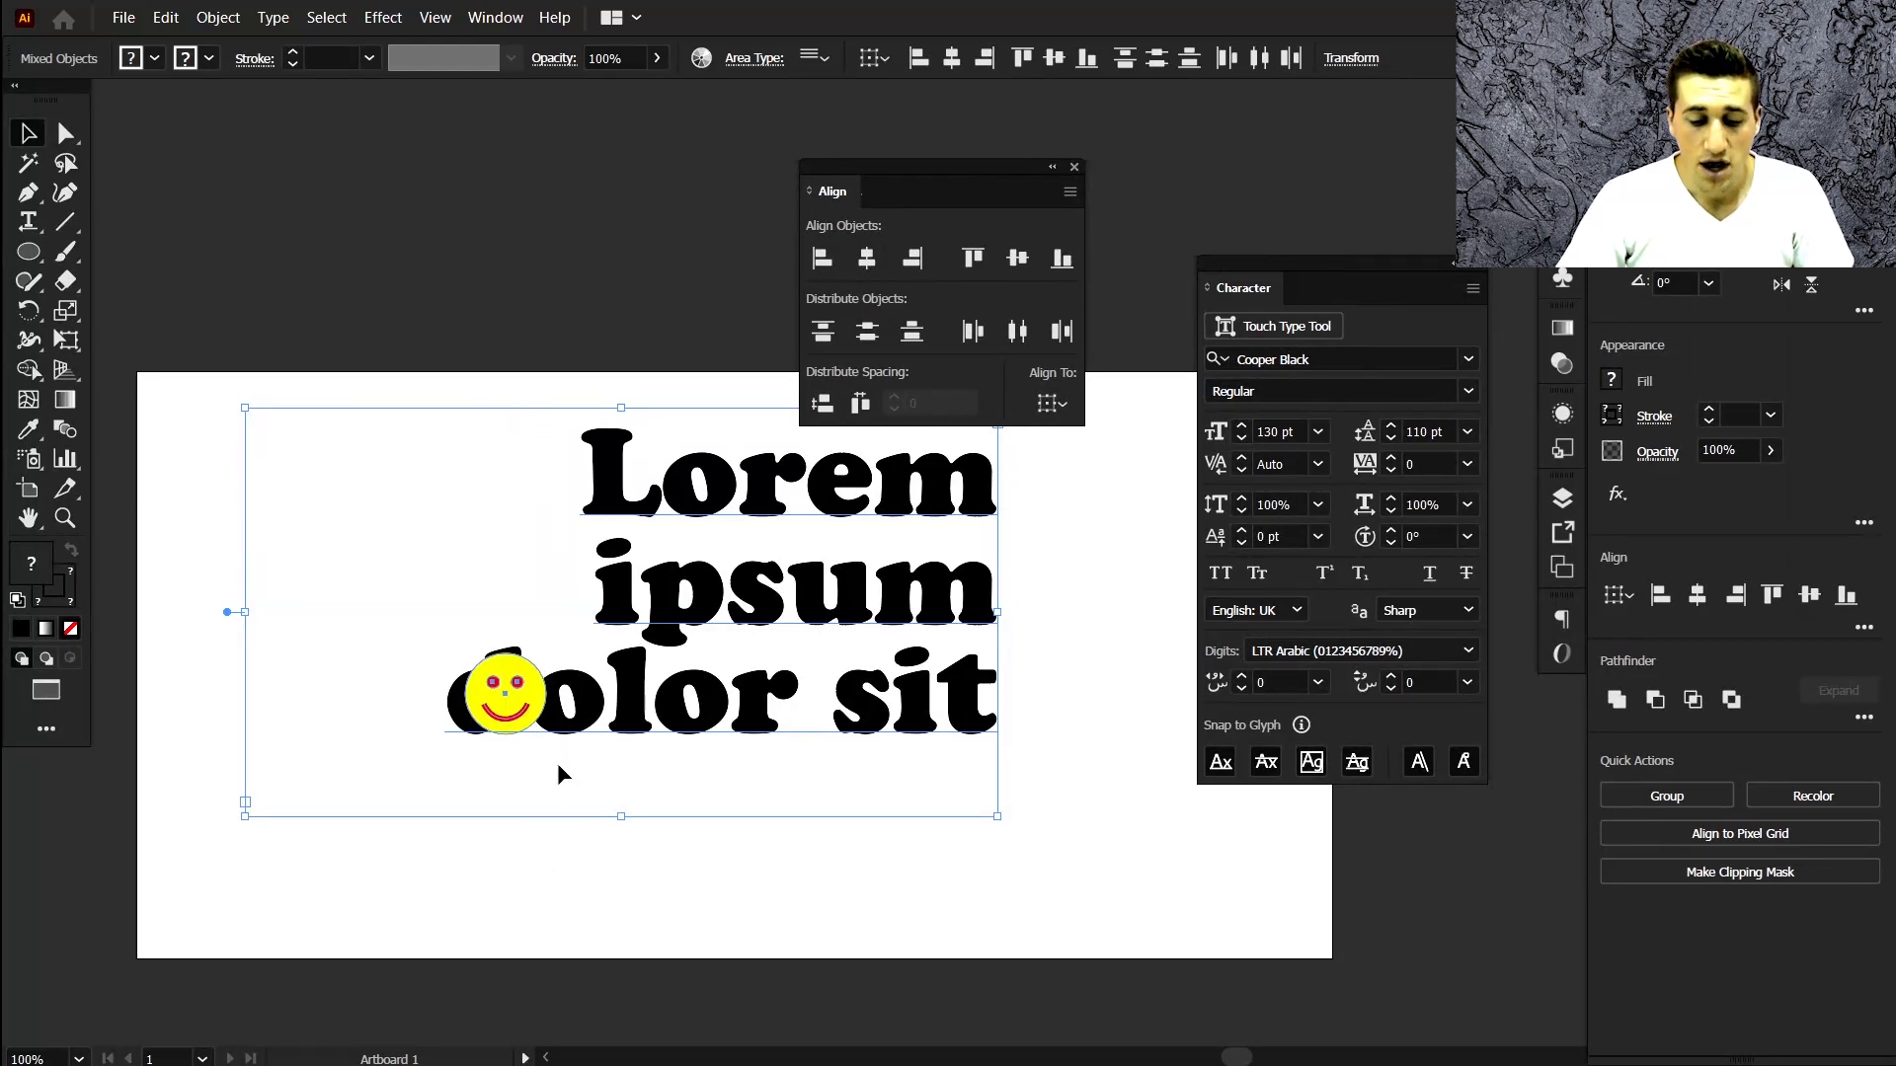
left_click(973, 257)
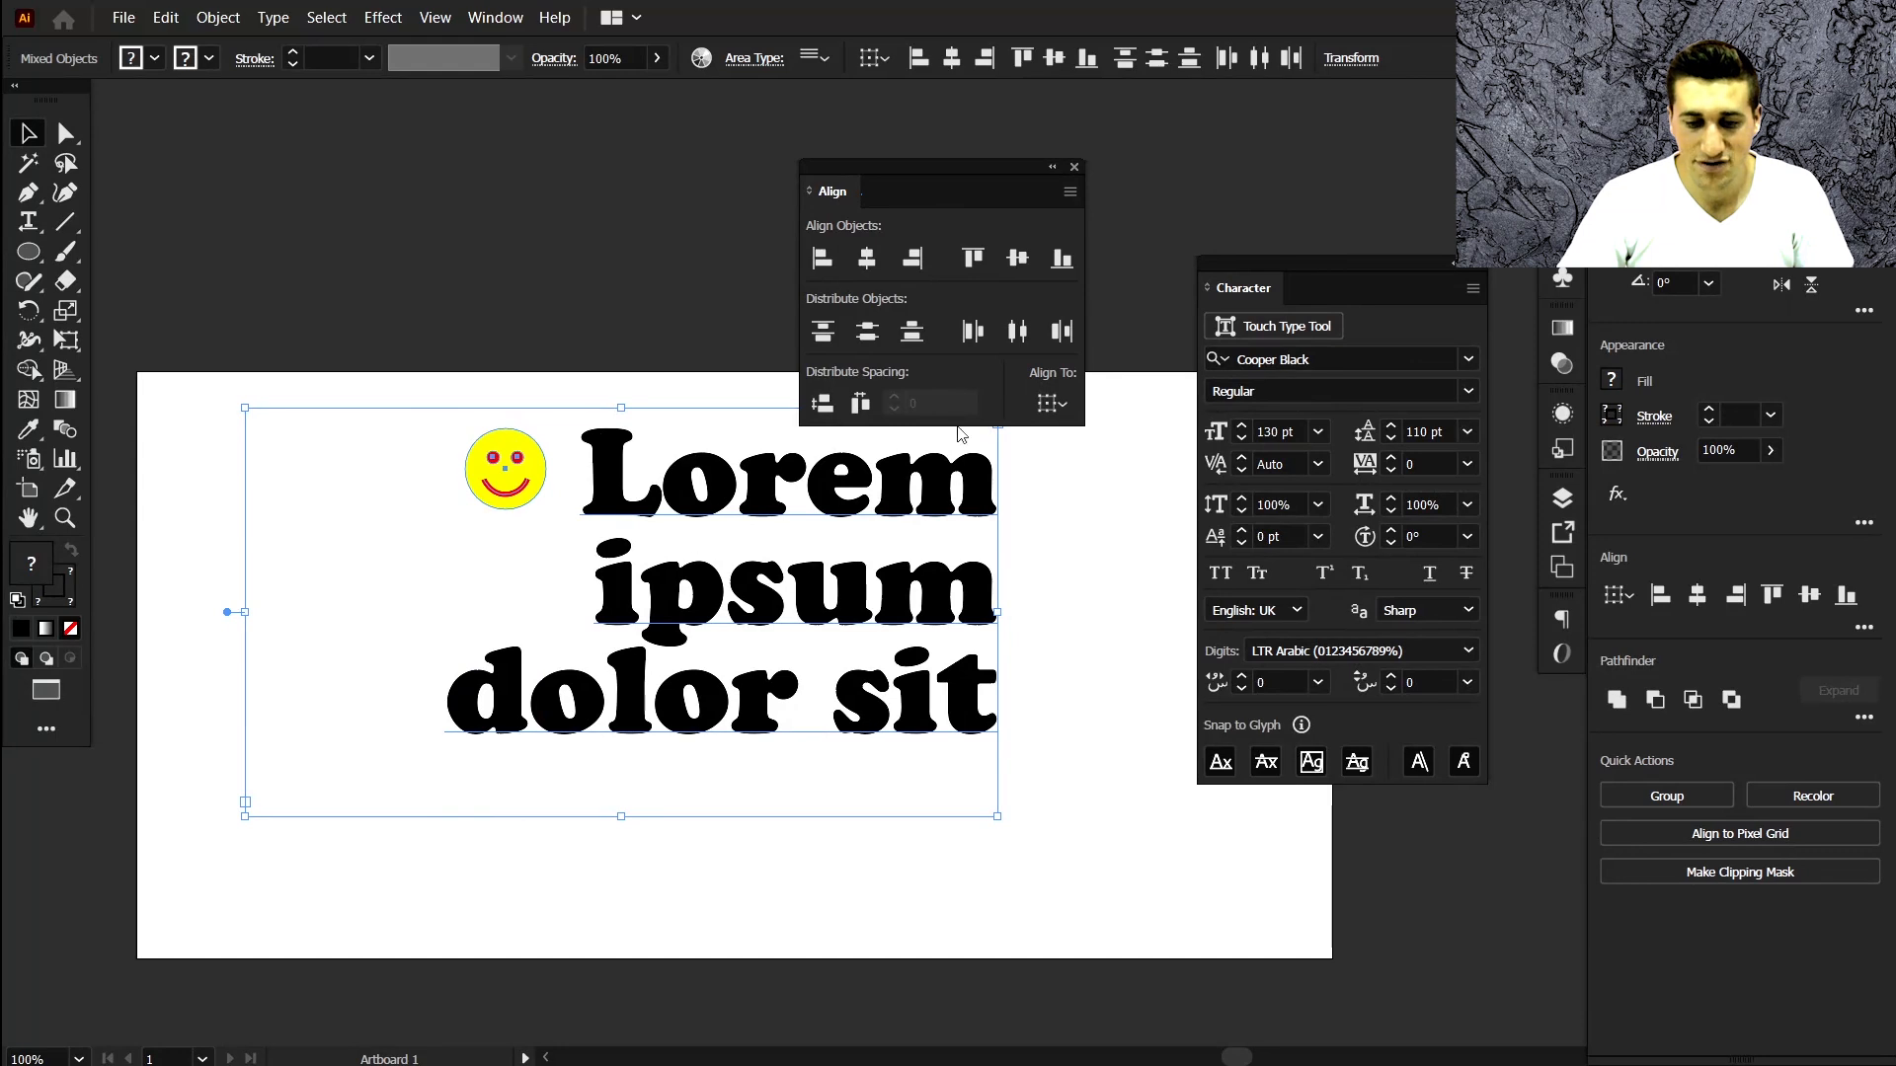
left_click(1075, 167)
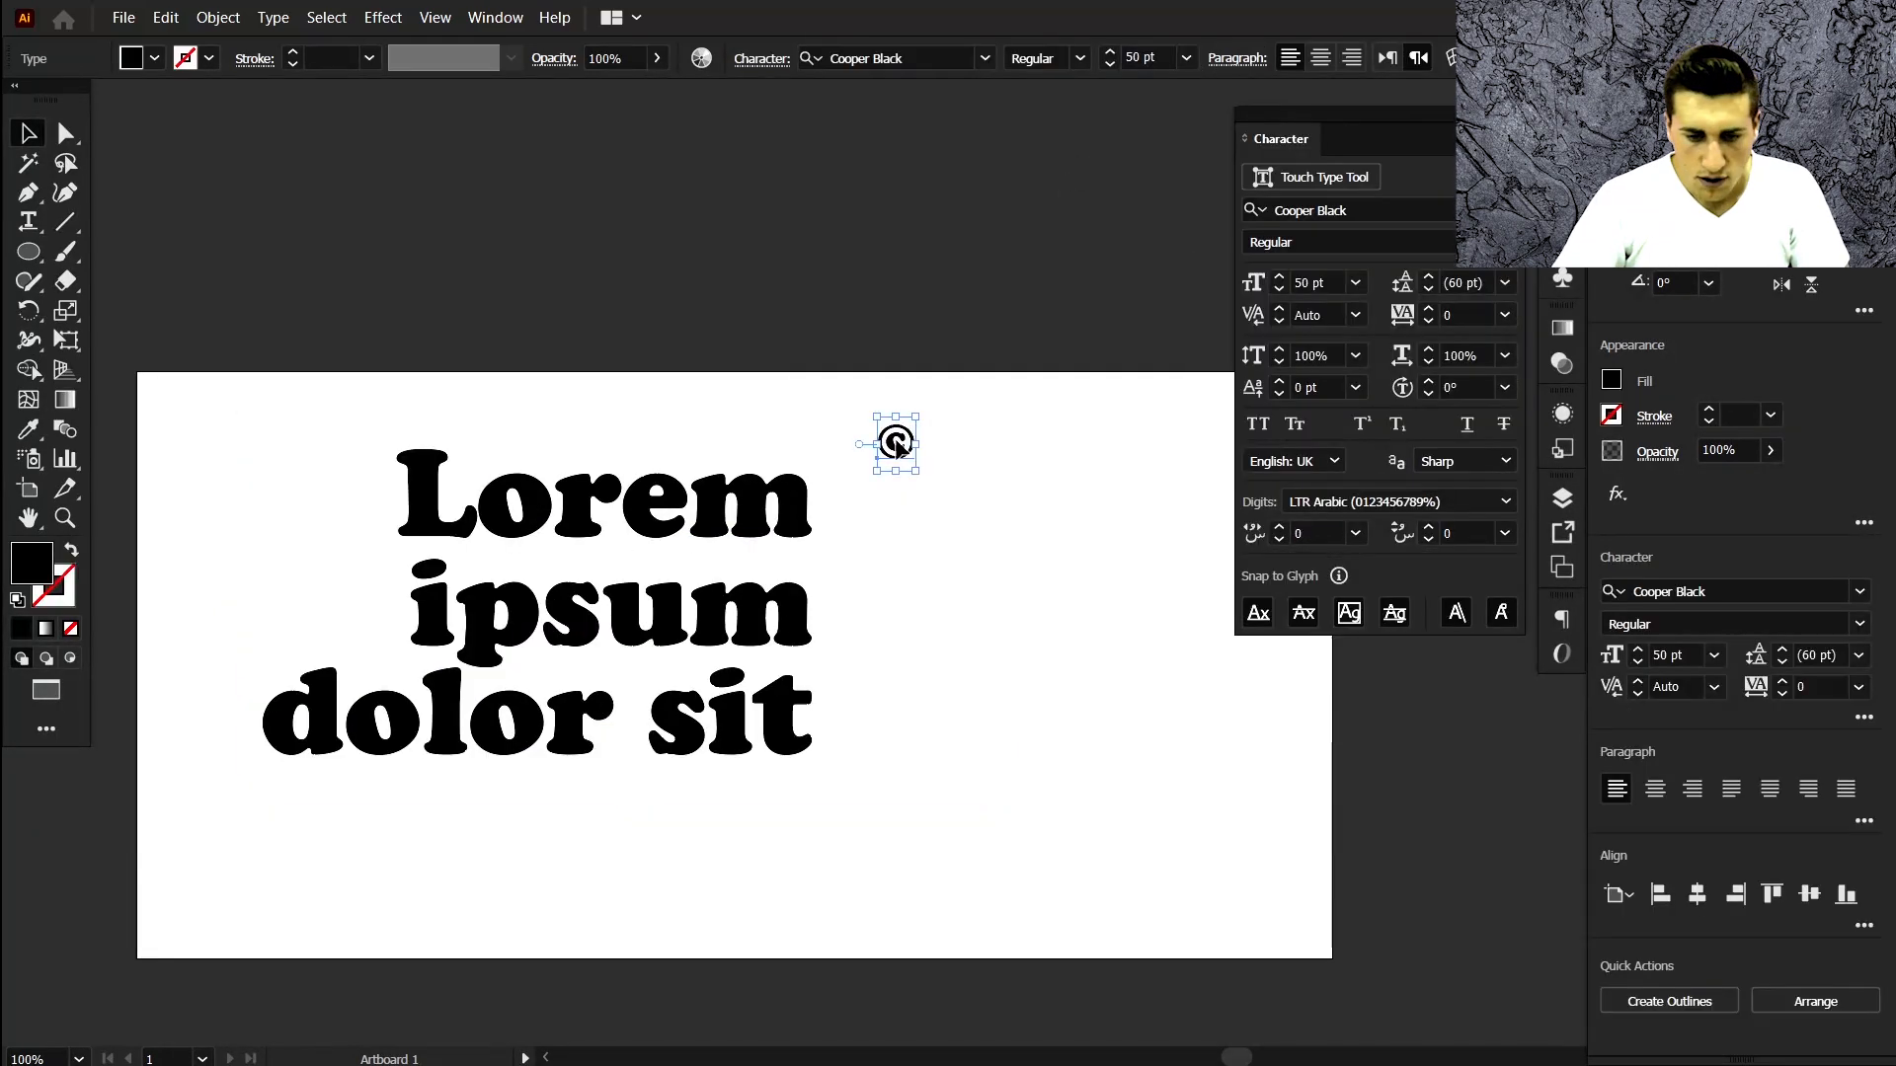
Move the © symbol to the upper end of the word Lorem and turn on Snap to Glyph for it.
left_click_drag(897, 435, 830, 460)
right_click(832, 462)
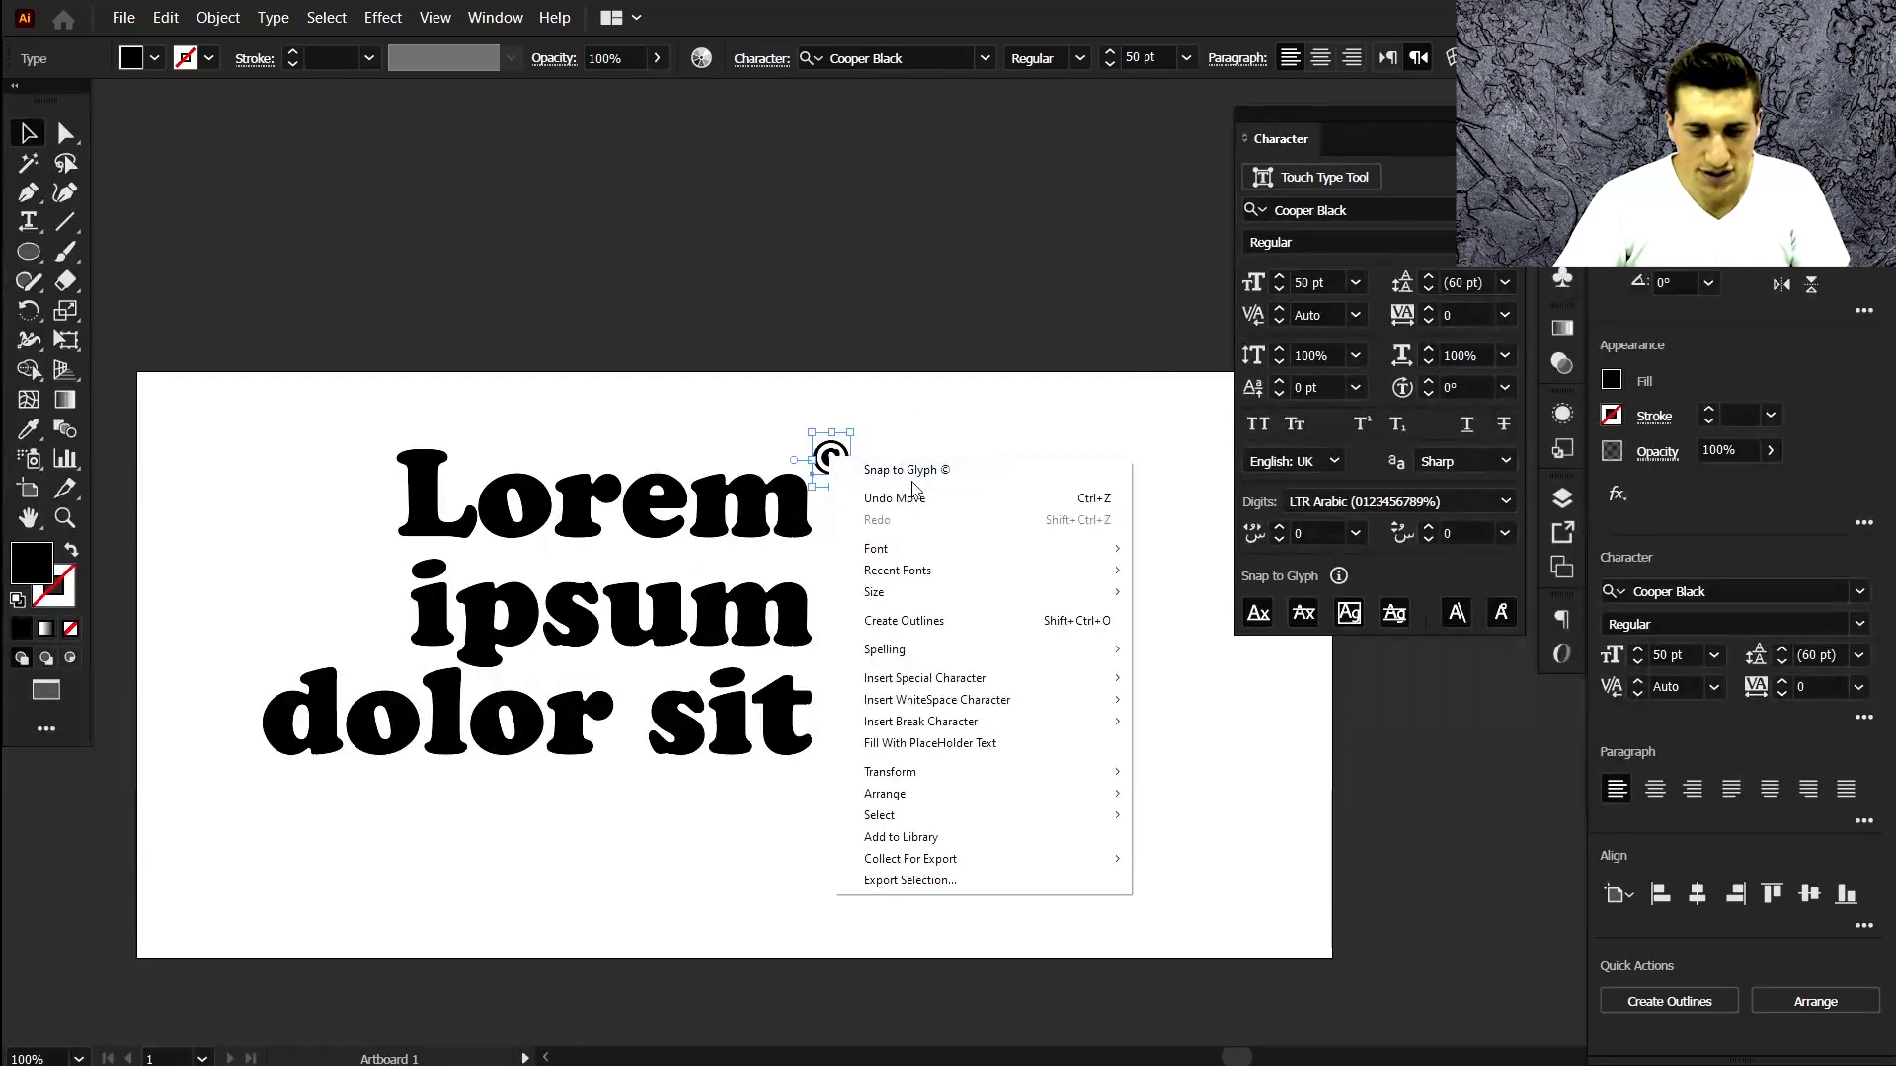
left_click(945, 478)
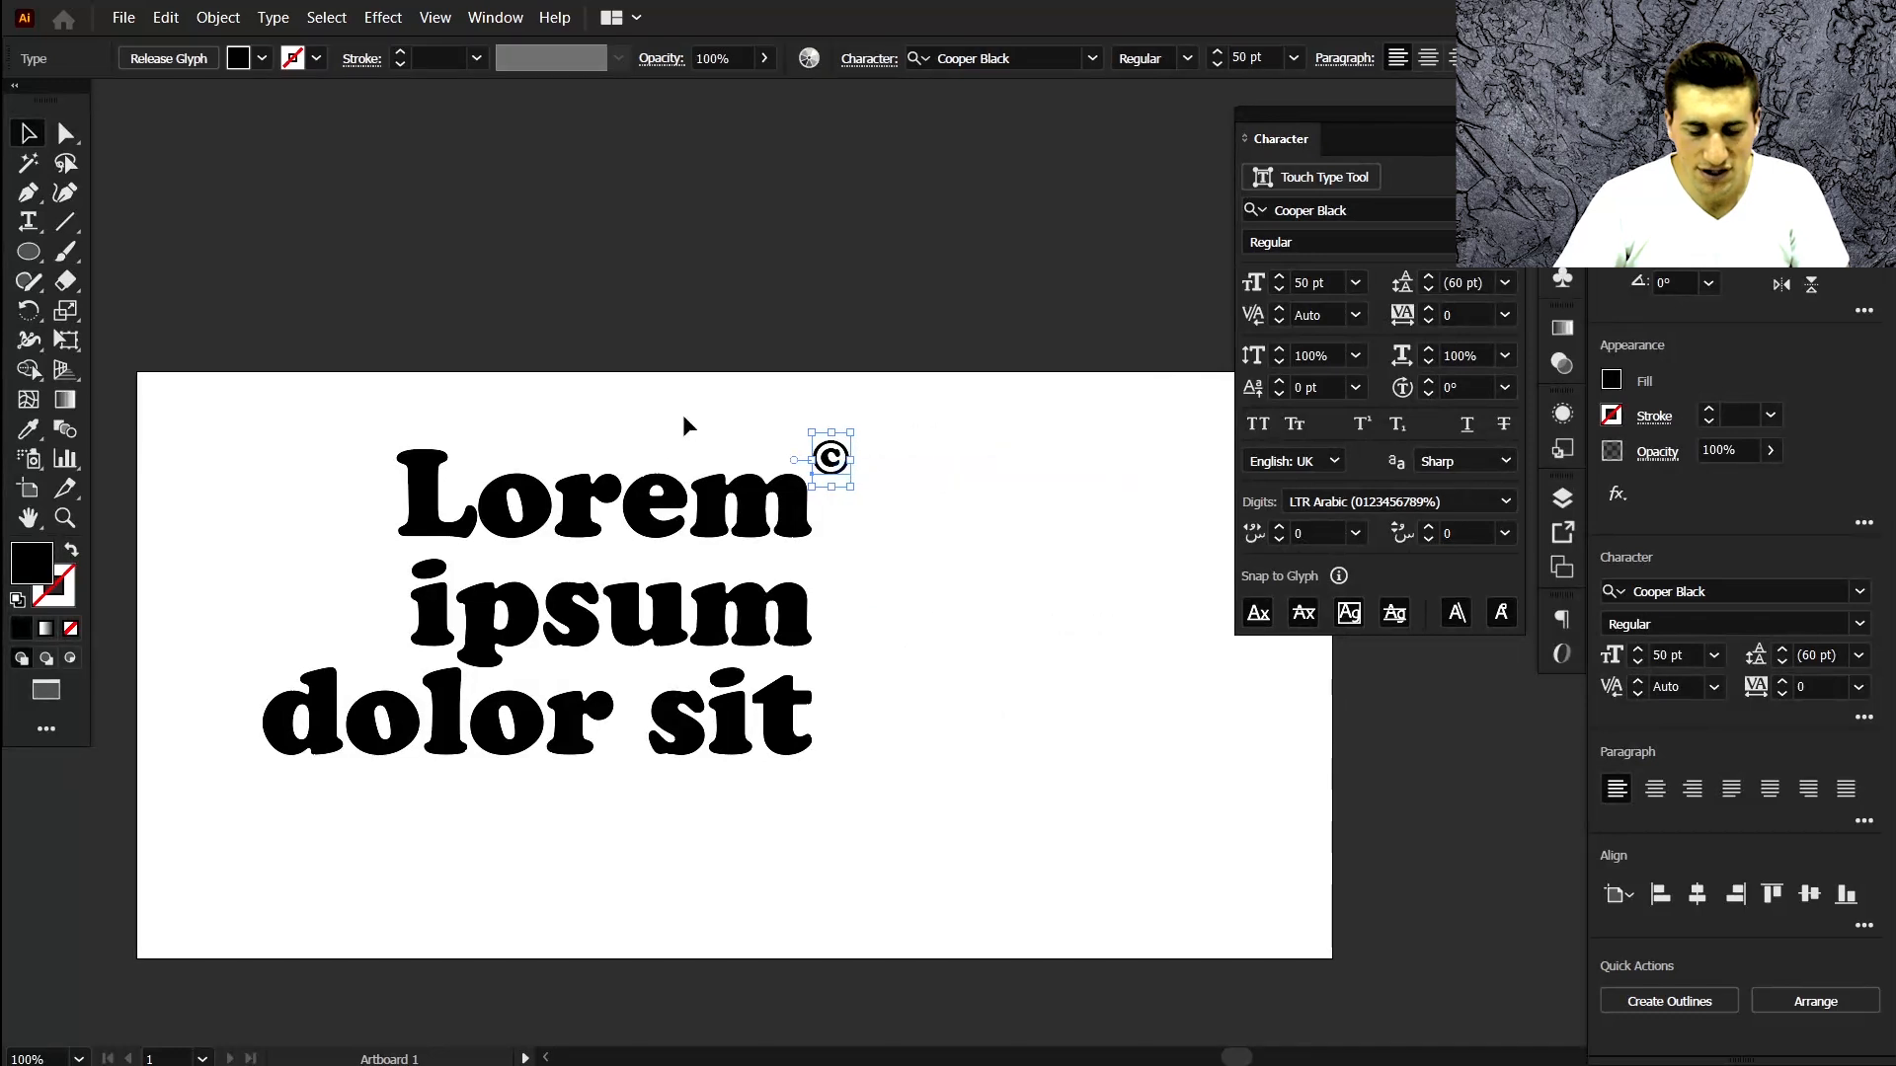
Release the © symbol from Snap to Glyph and delete it.
right_click(831, 461)
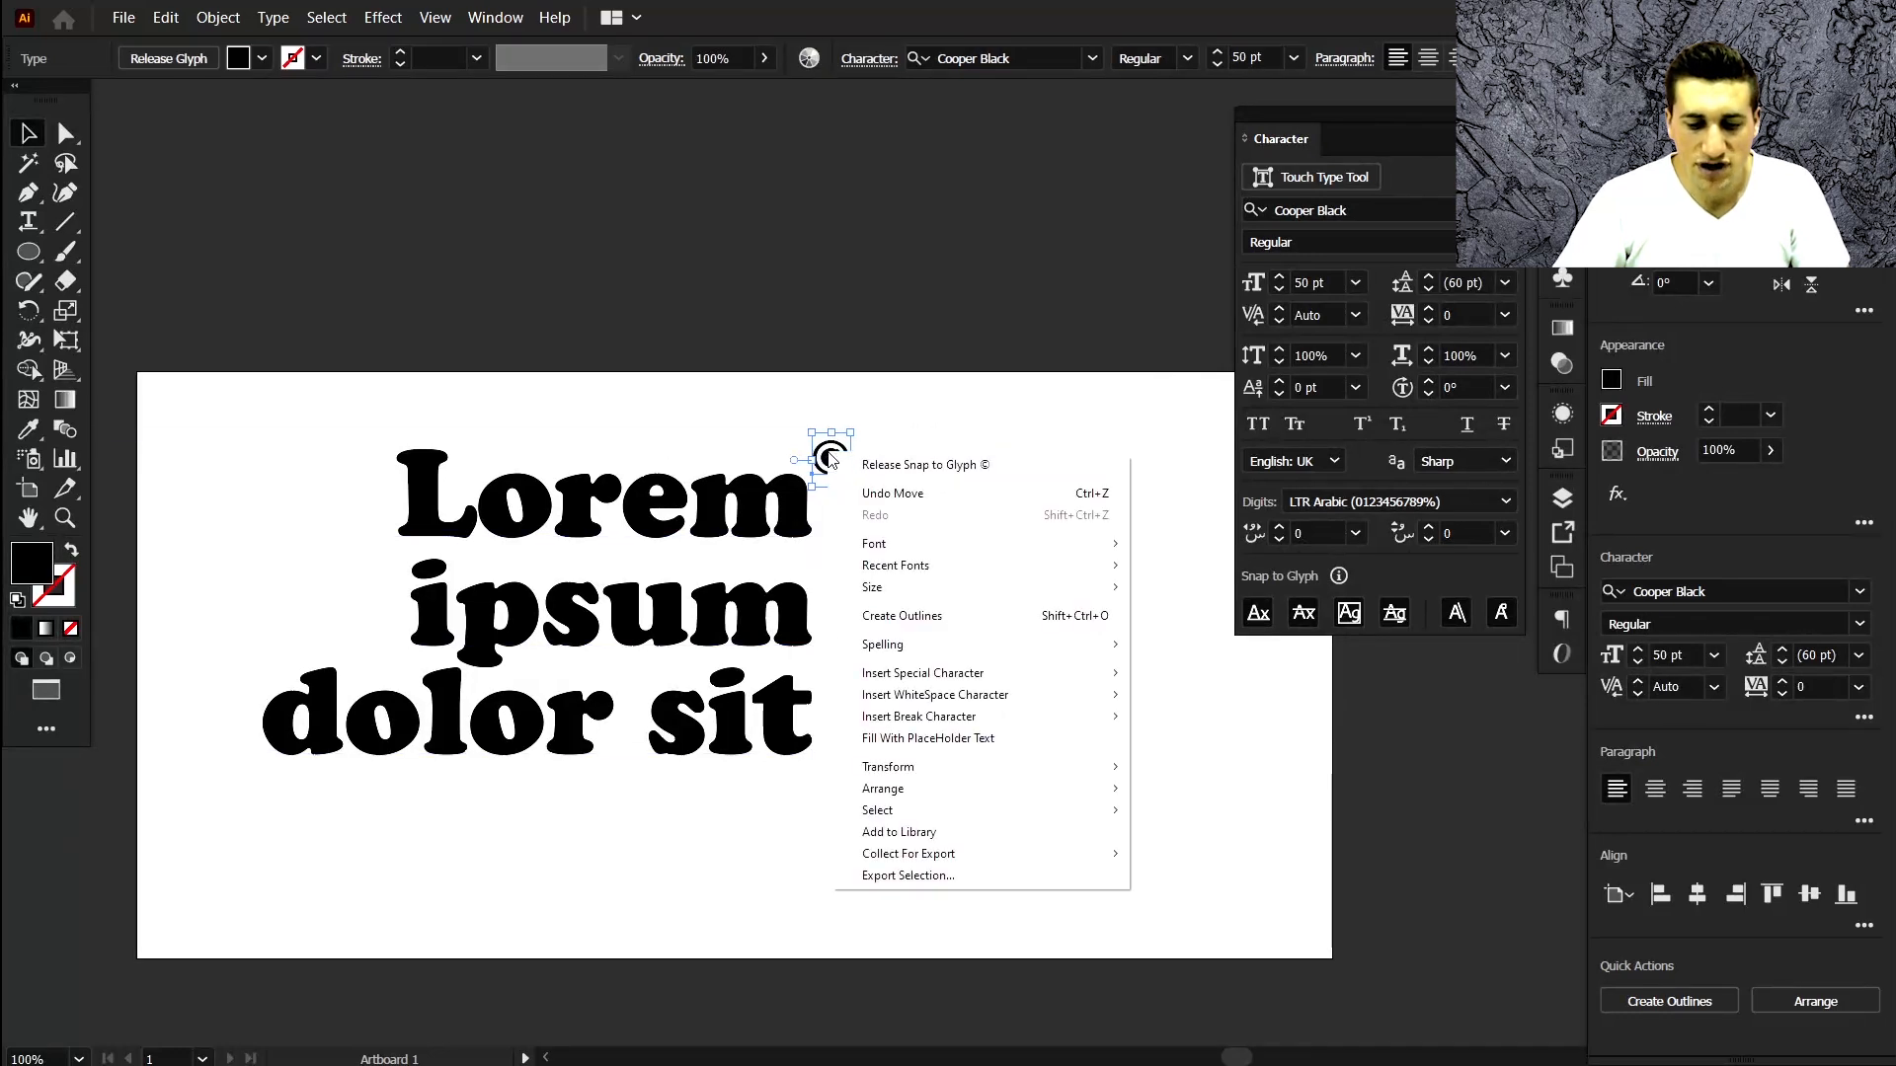
left_click(881, 475)
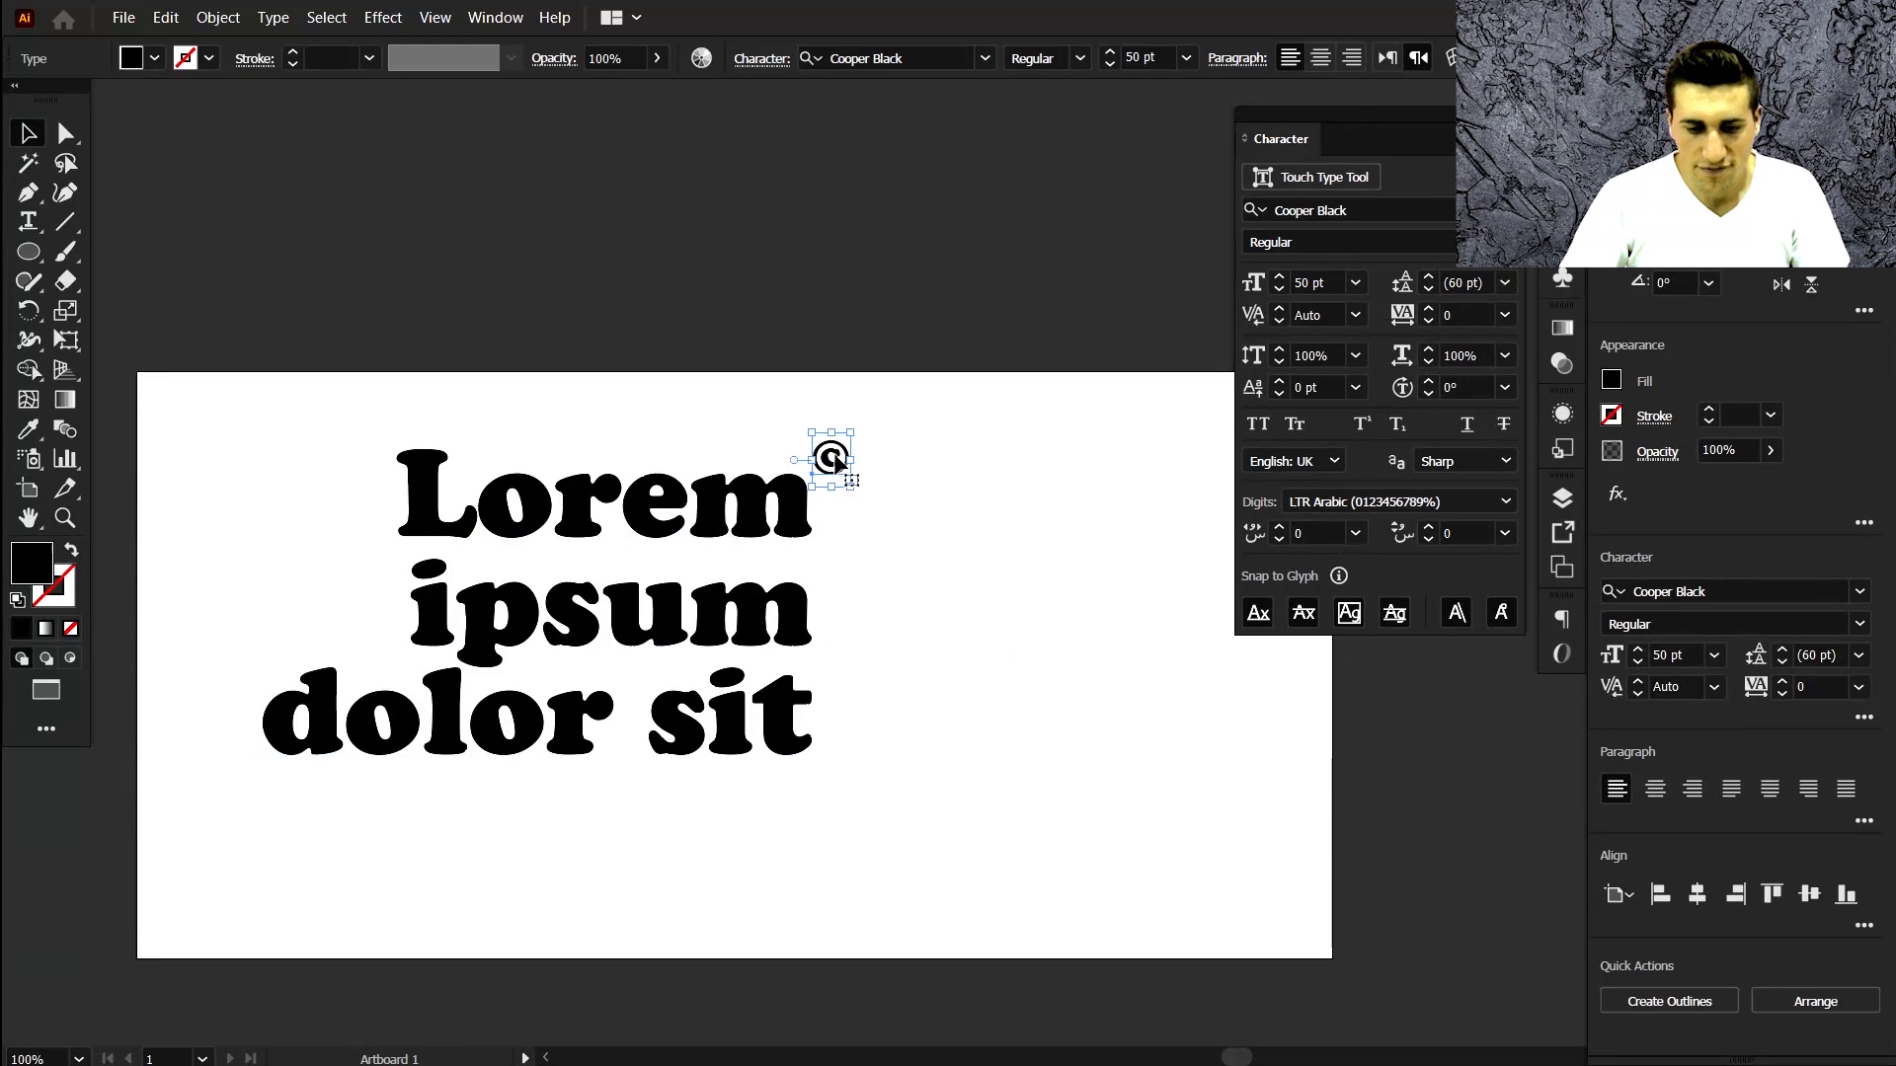
key("Delete")
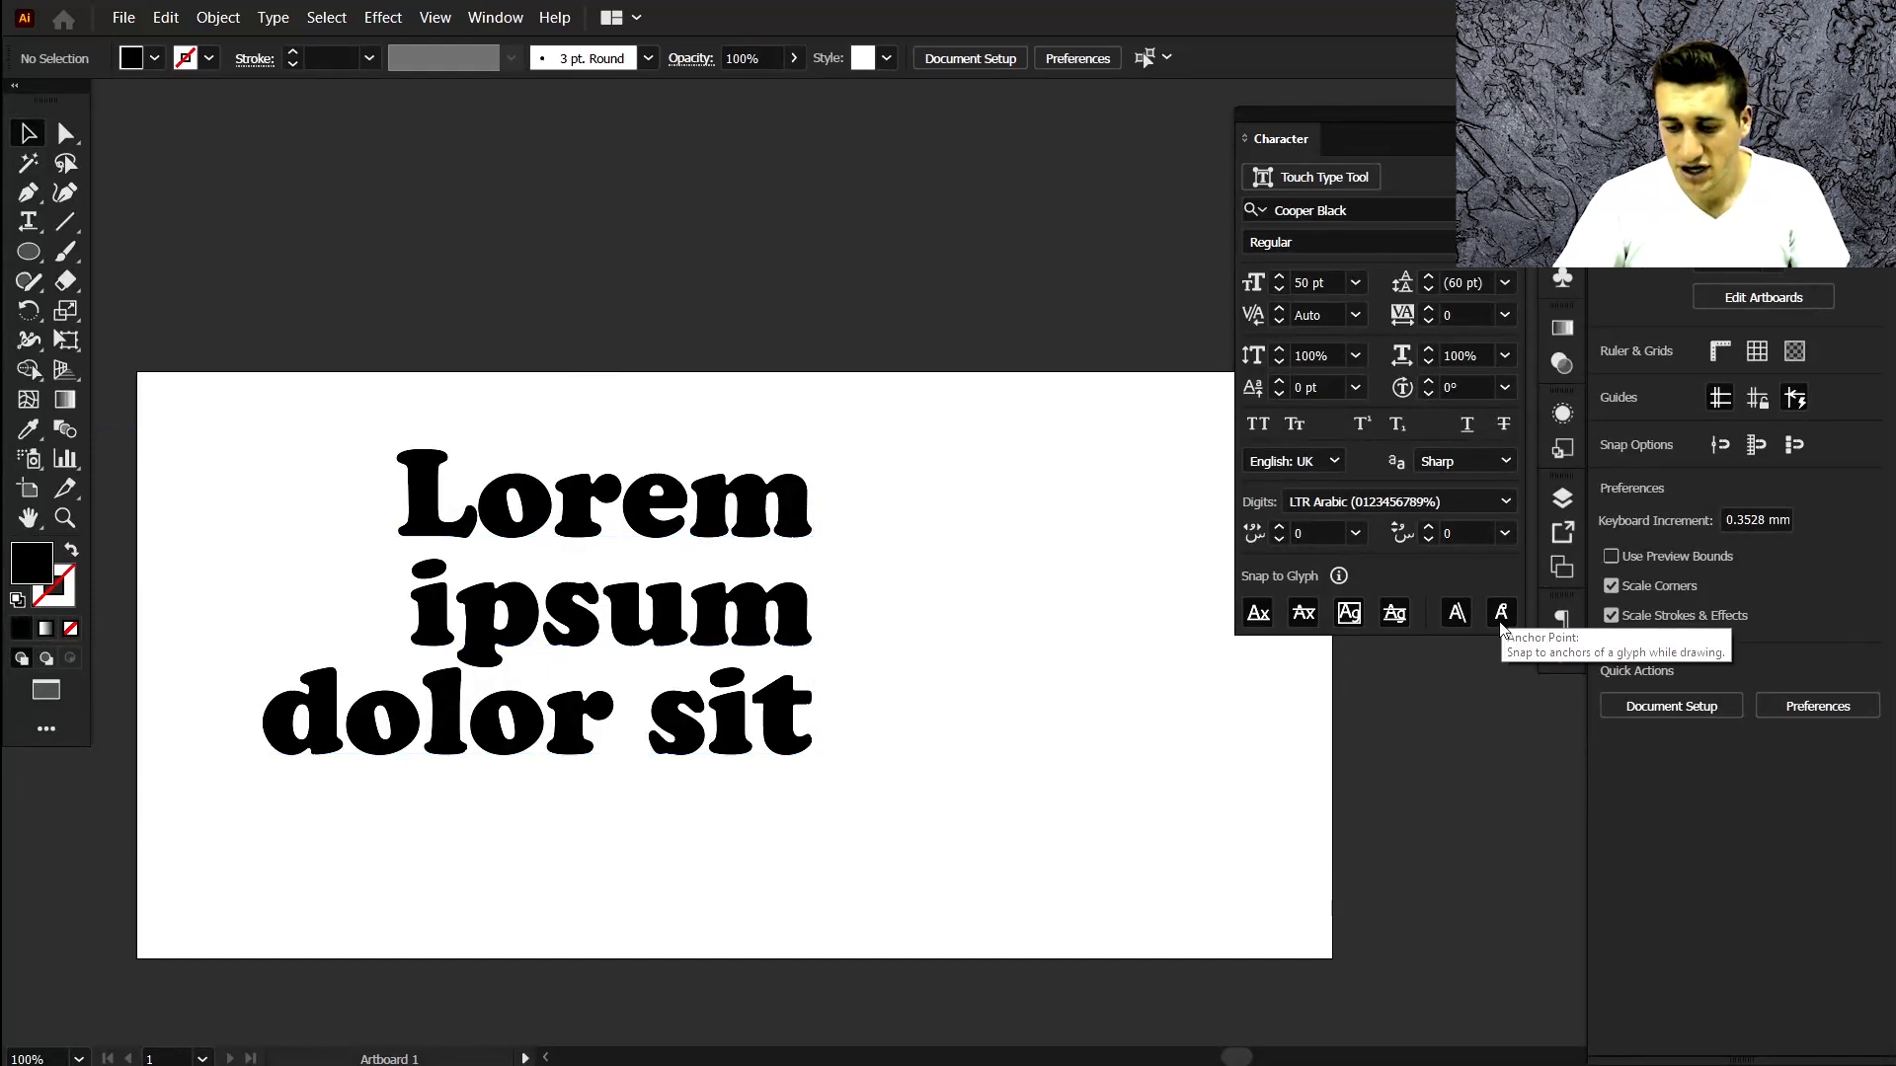
Draw a closed five-point Pen tool shape rising from the top edge of the L in Lorem, with its two base points snapped to the glyph.
left_click(628, 529)
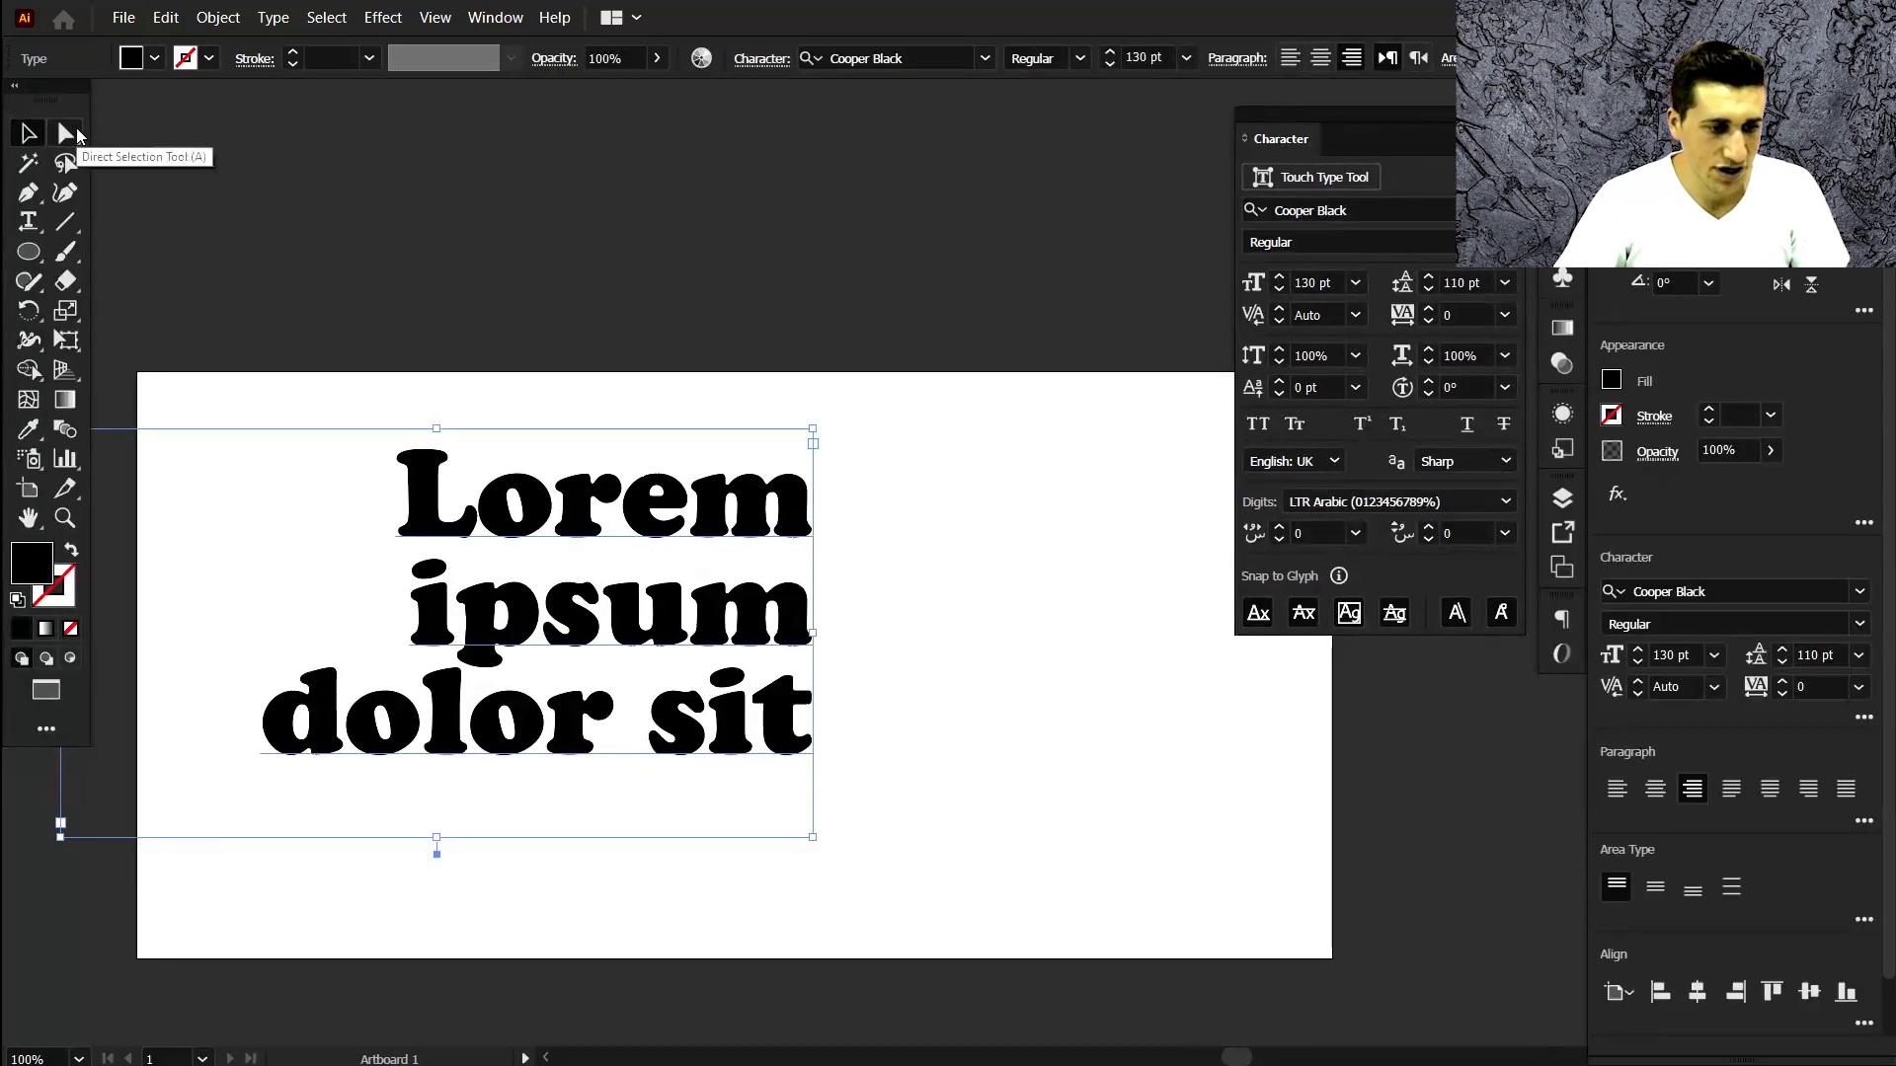
left_click(76, 136)
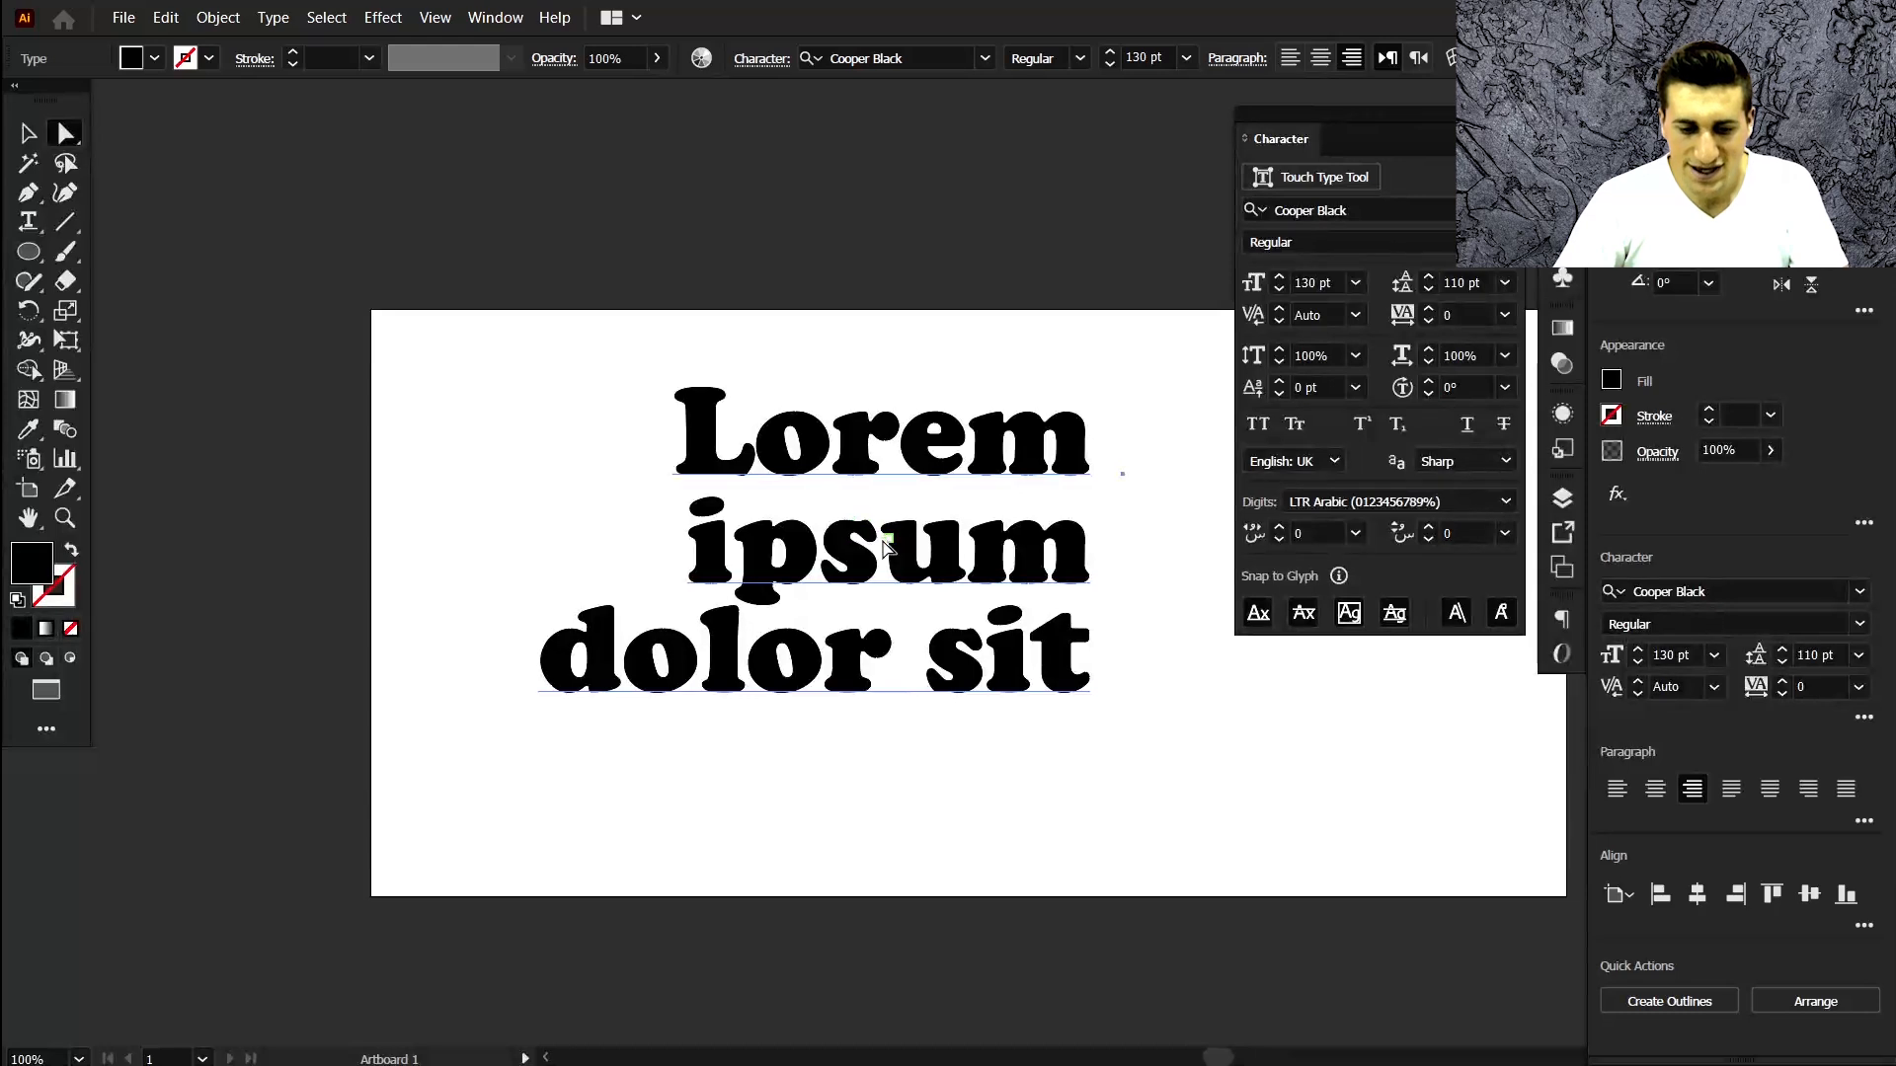
scroll(969, 601, "right", 3)
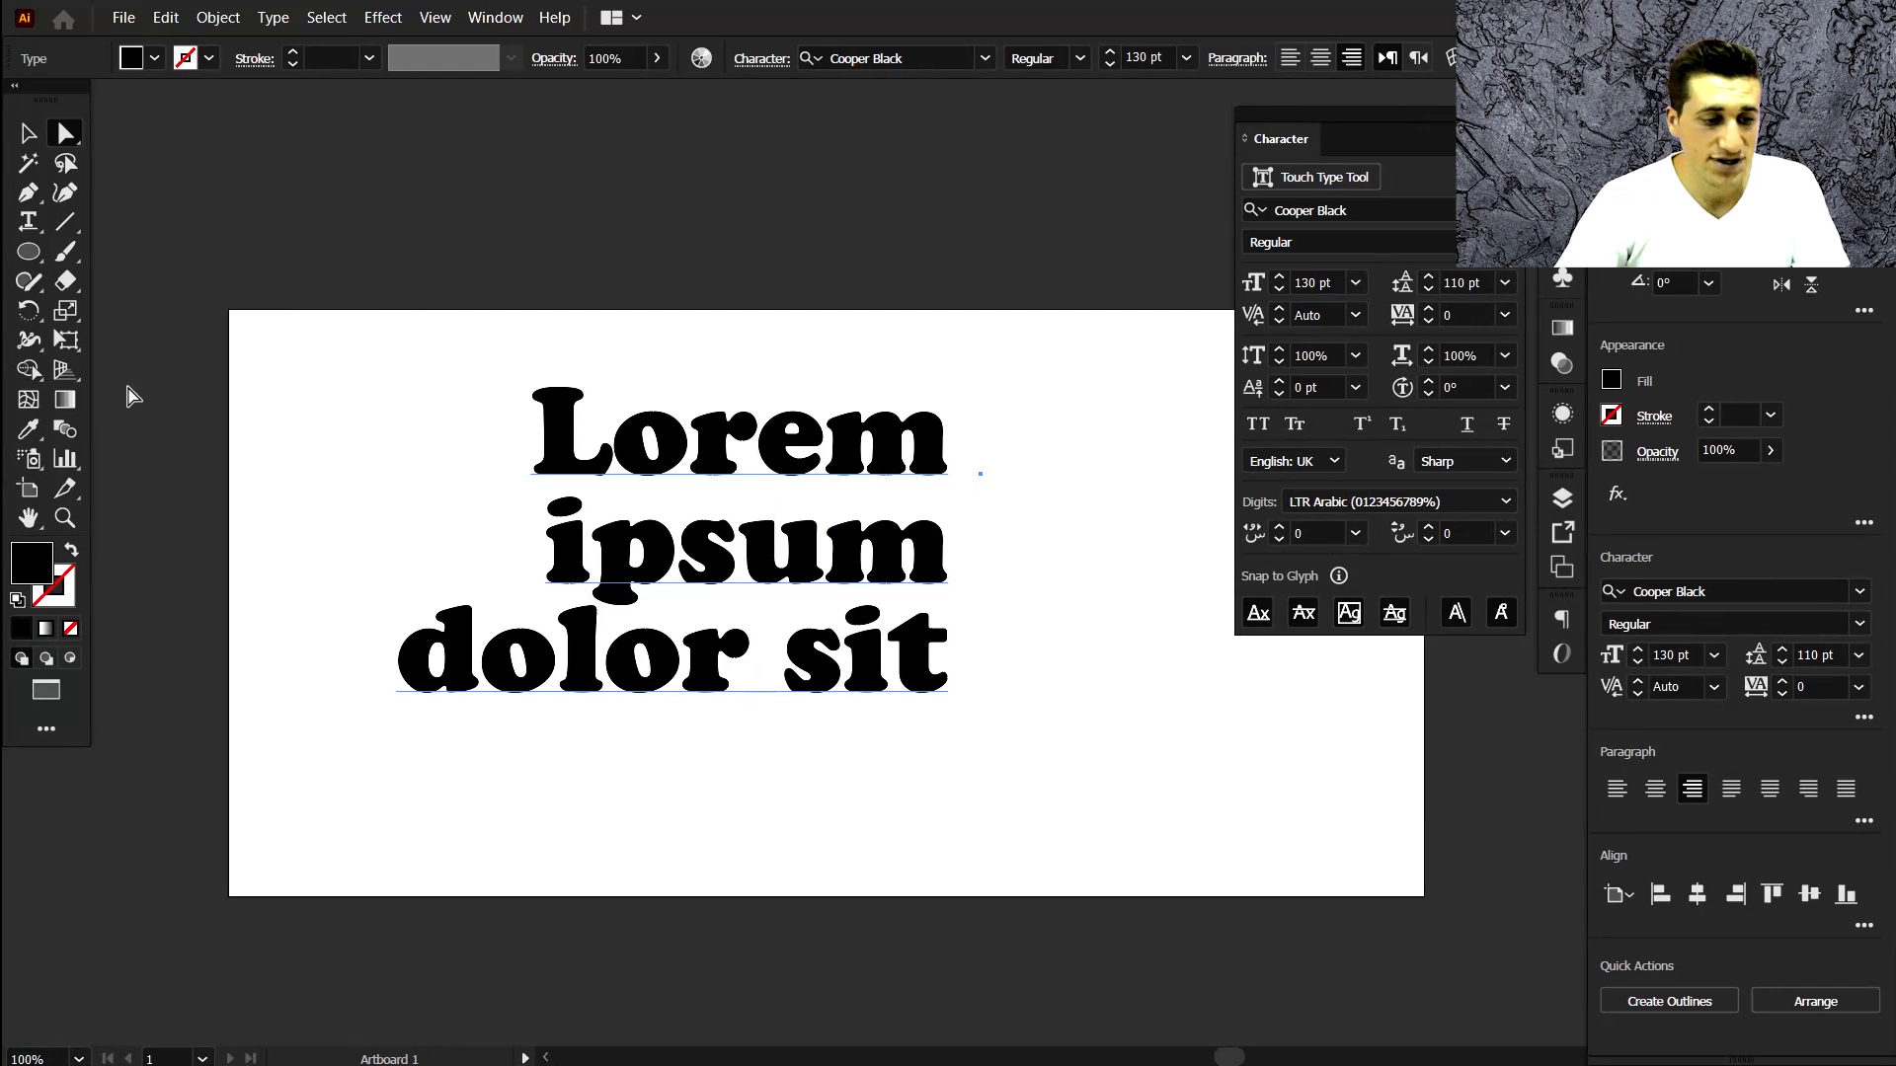
left_click(28, 192)
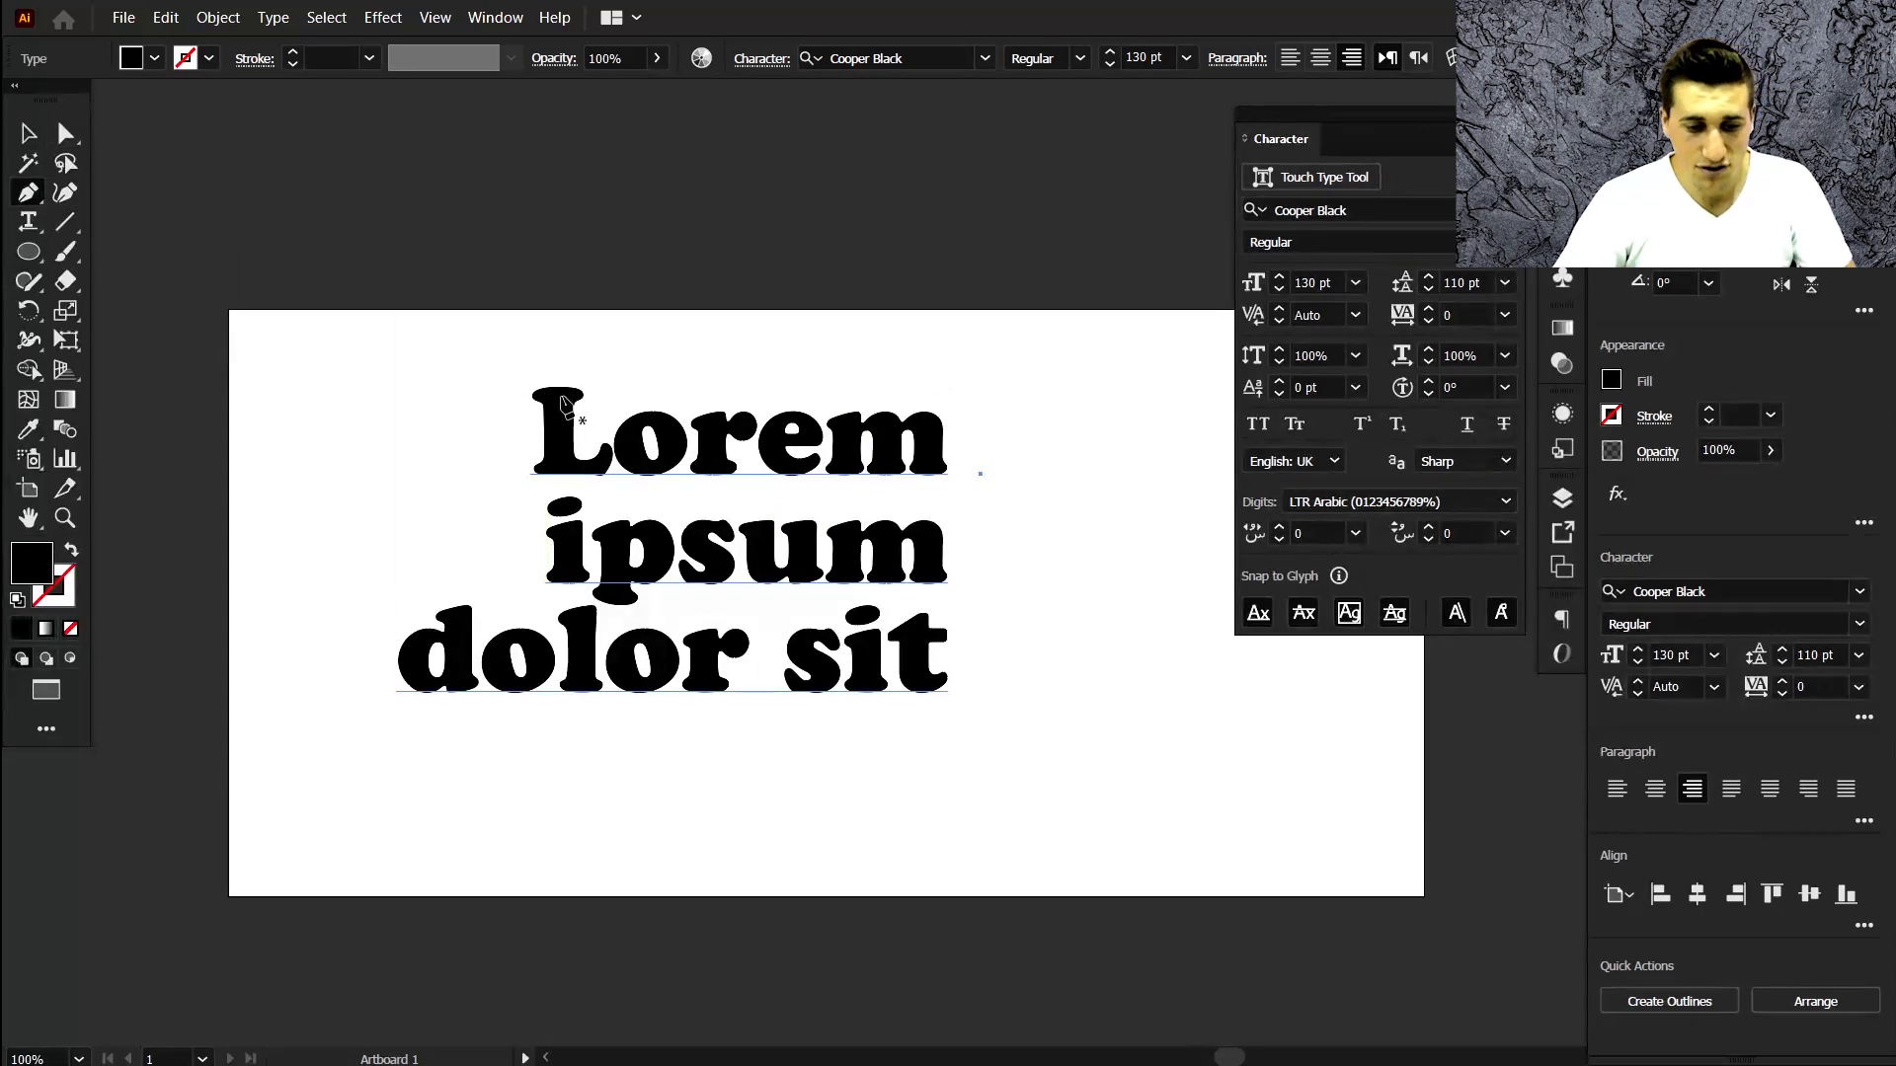
left_click(545, 387)
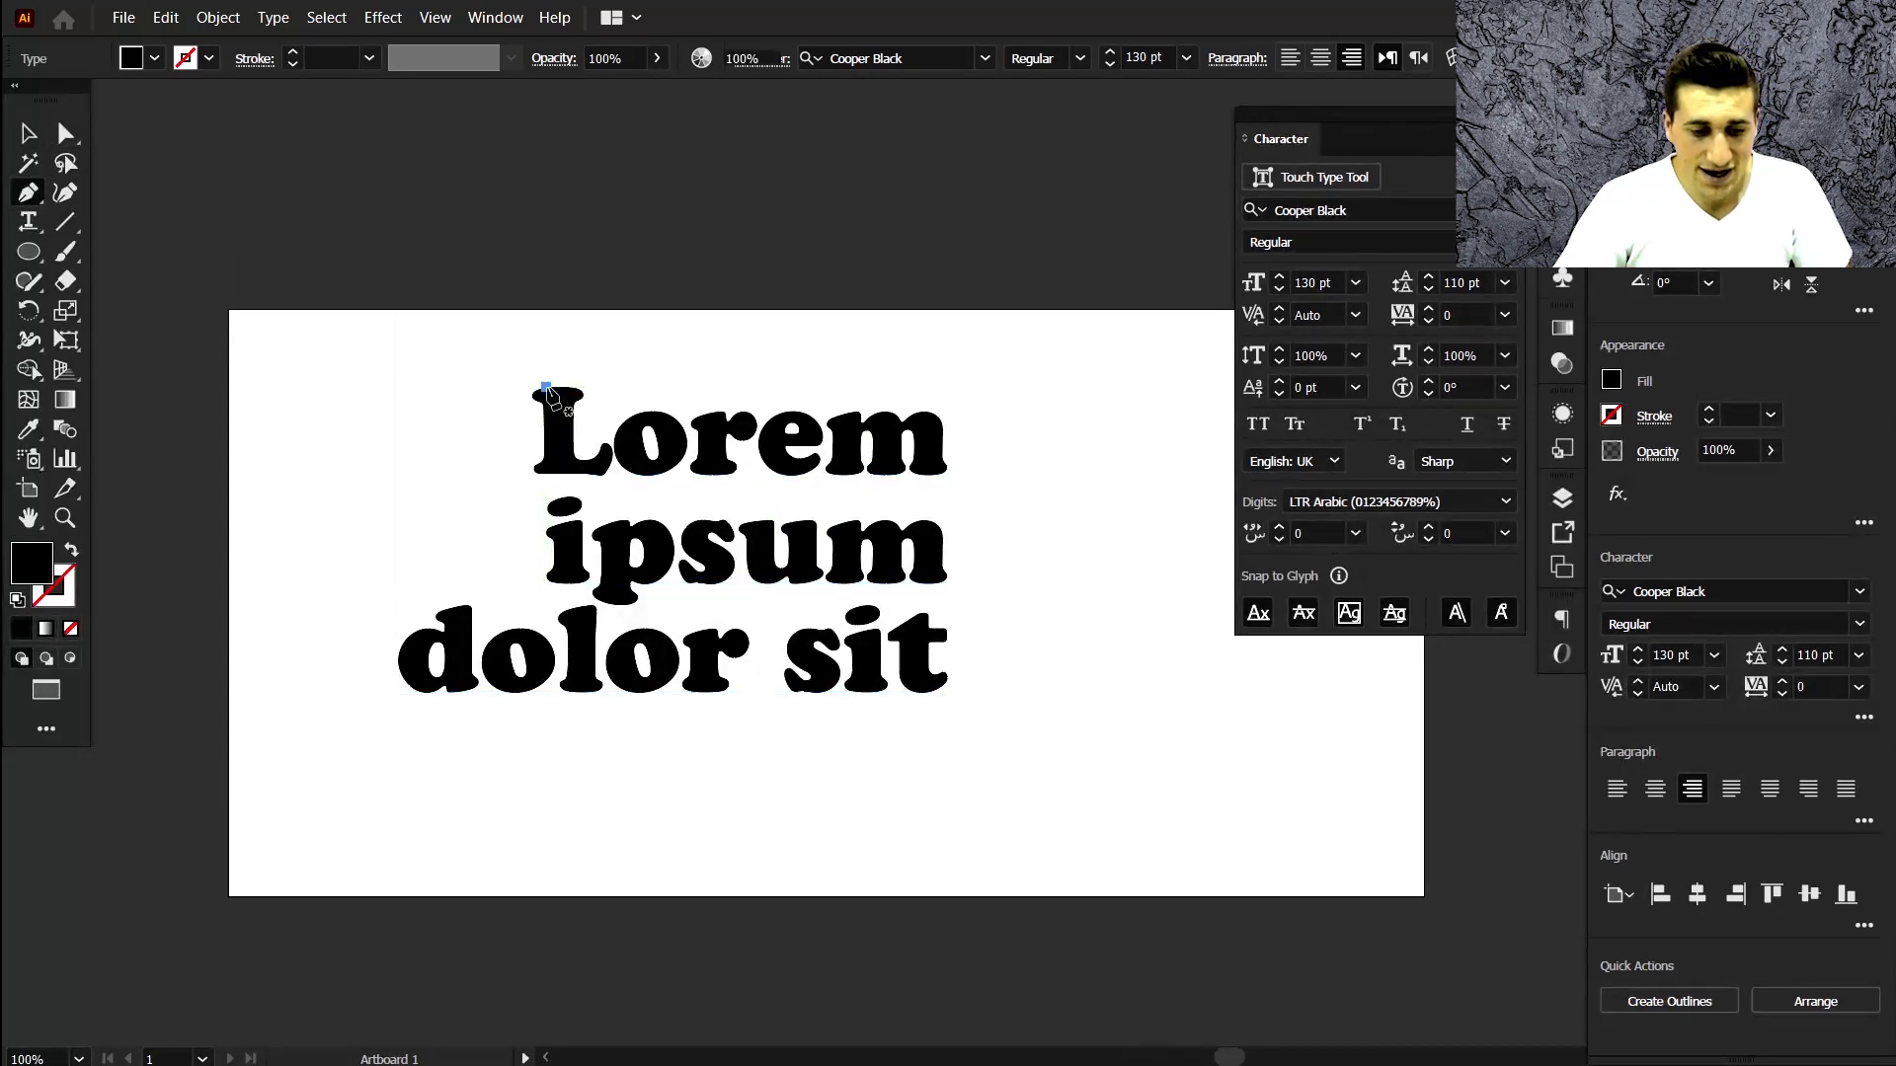
left_click(508, 268)
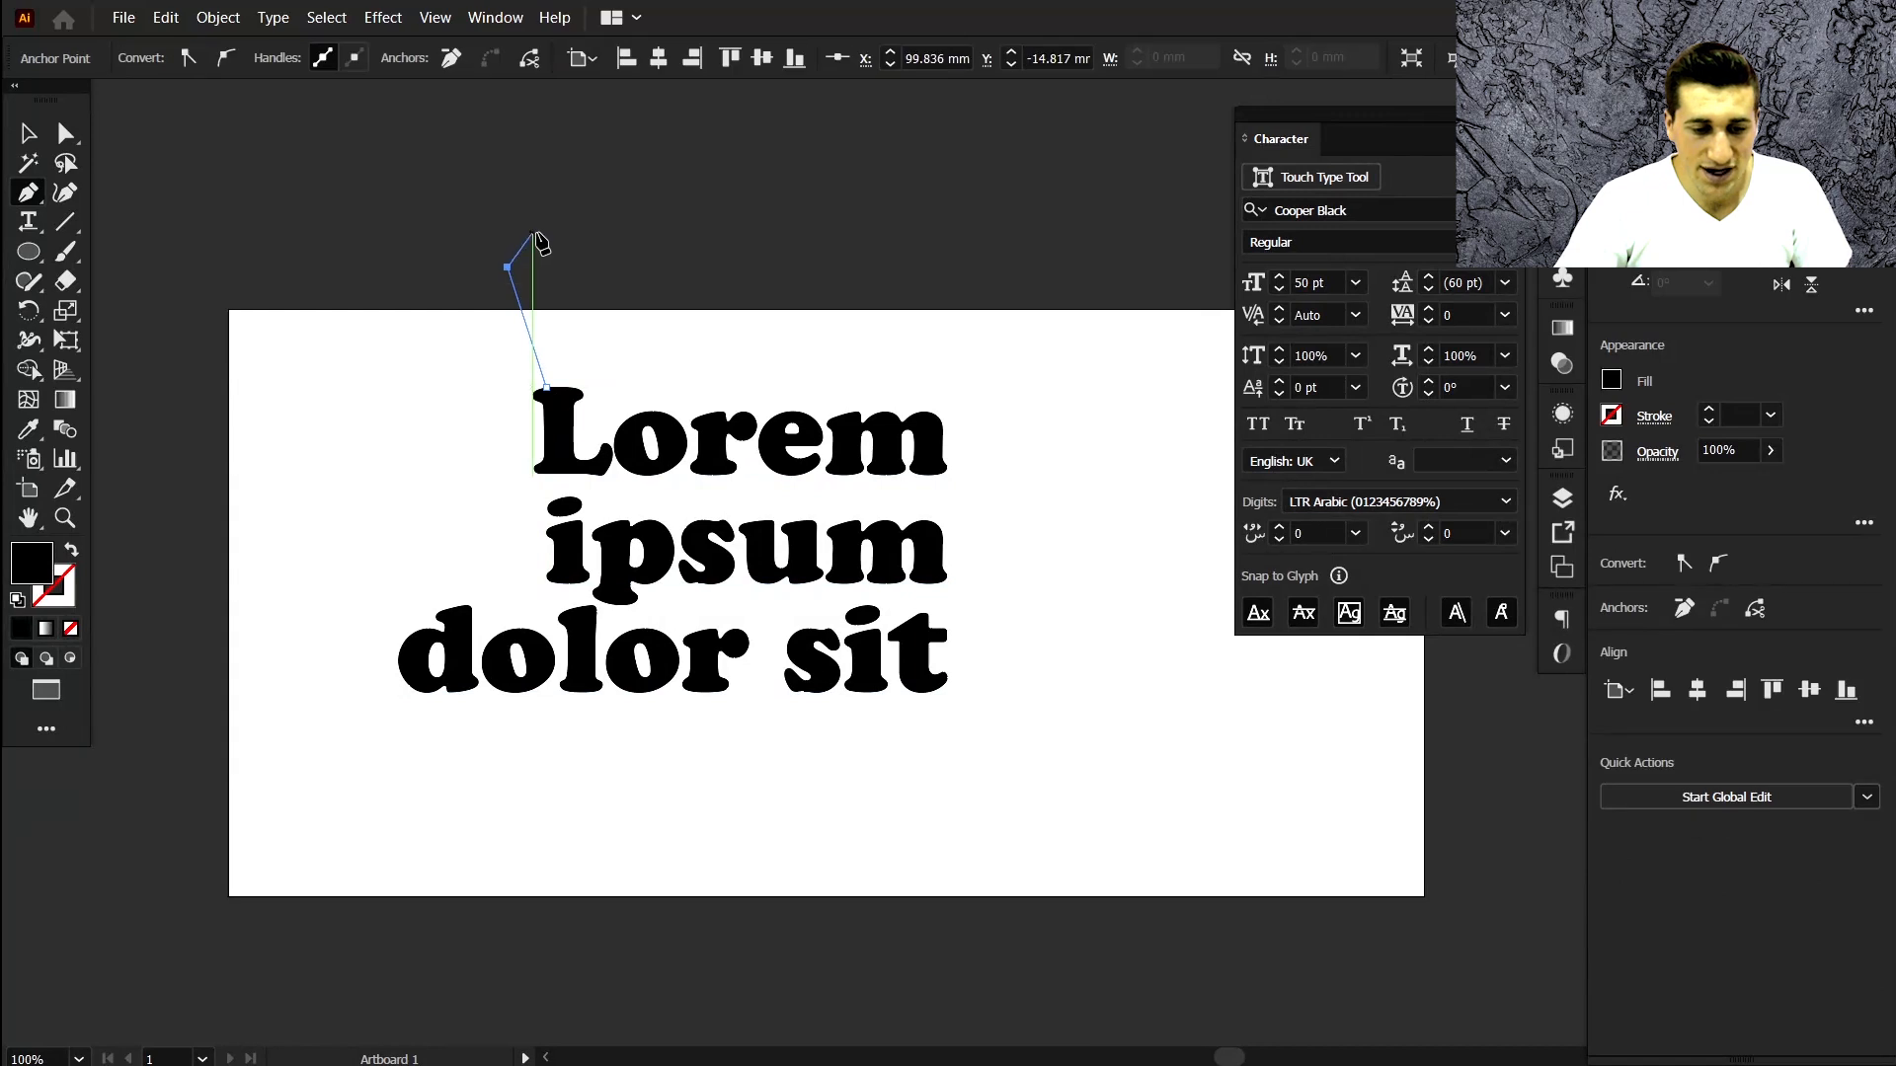
left_click(532, 233)
left_click(620, 294)
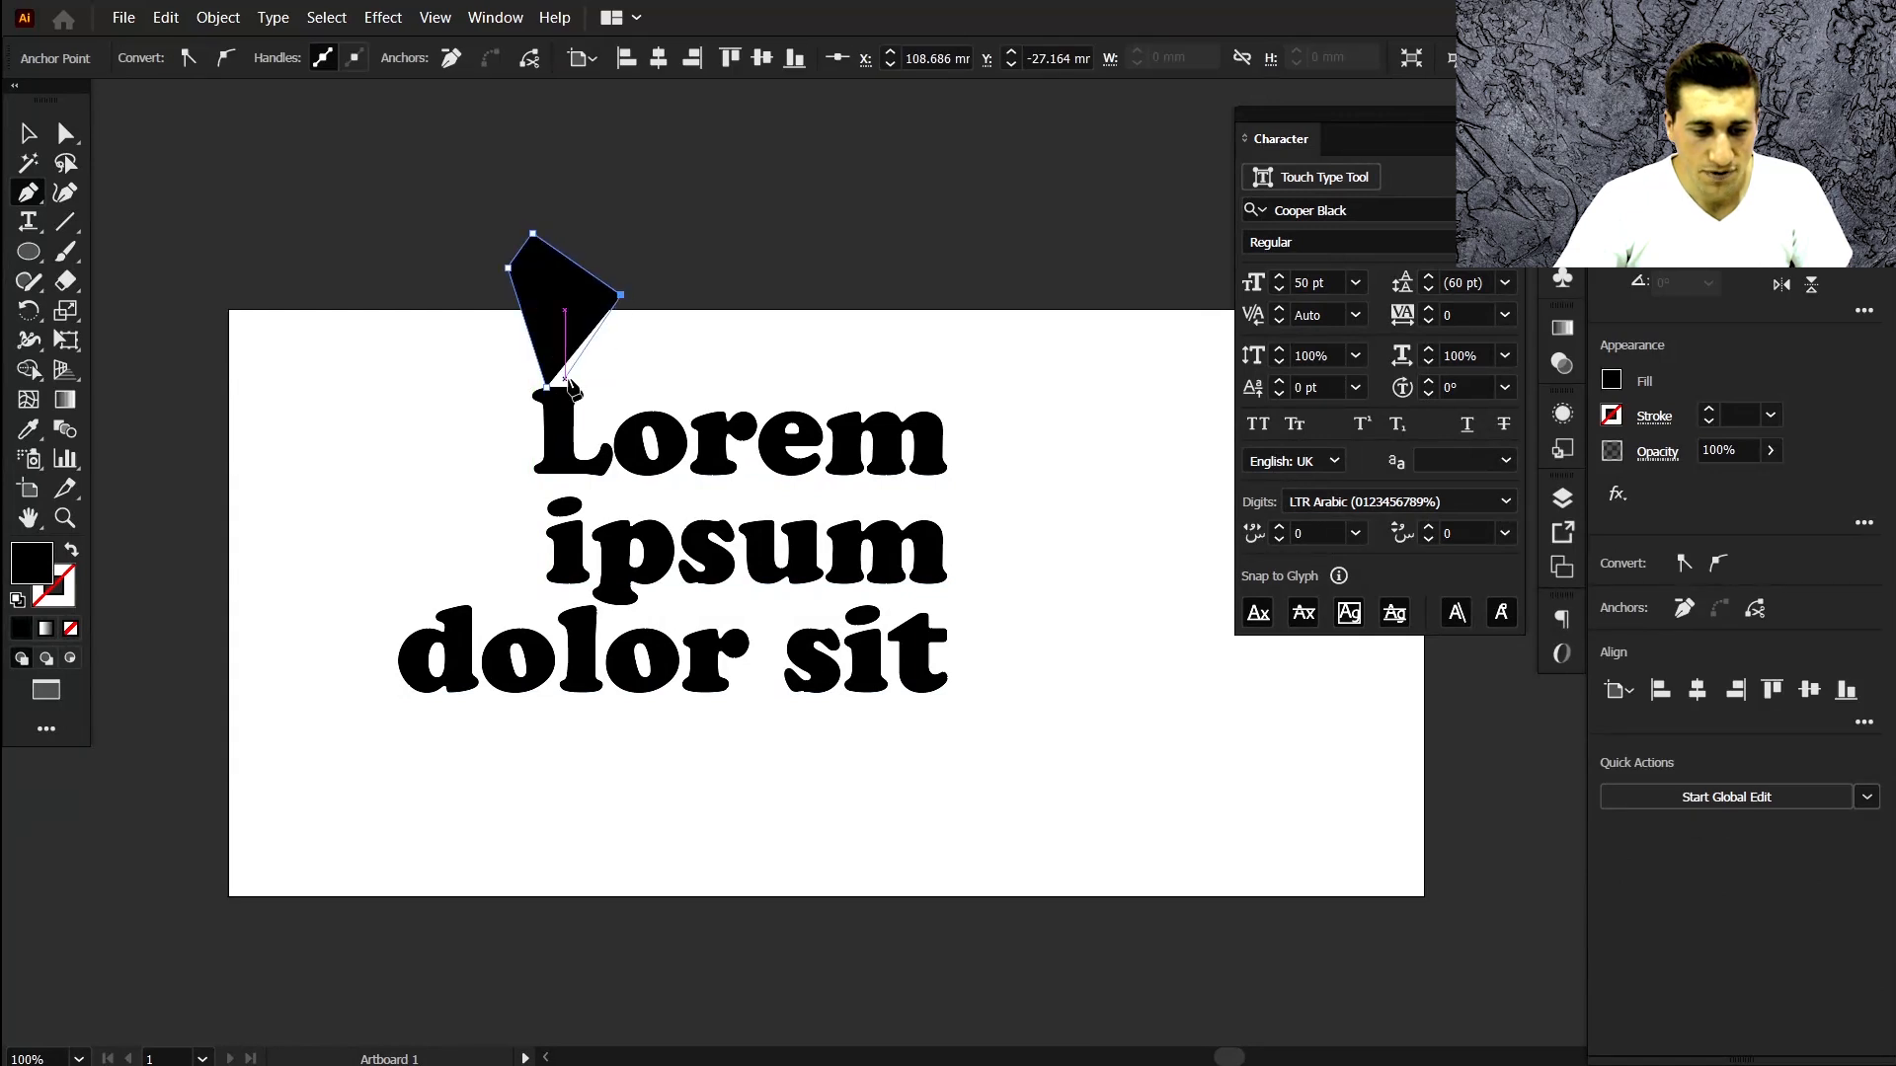
left_click(574, 388)
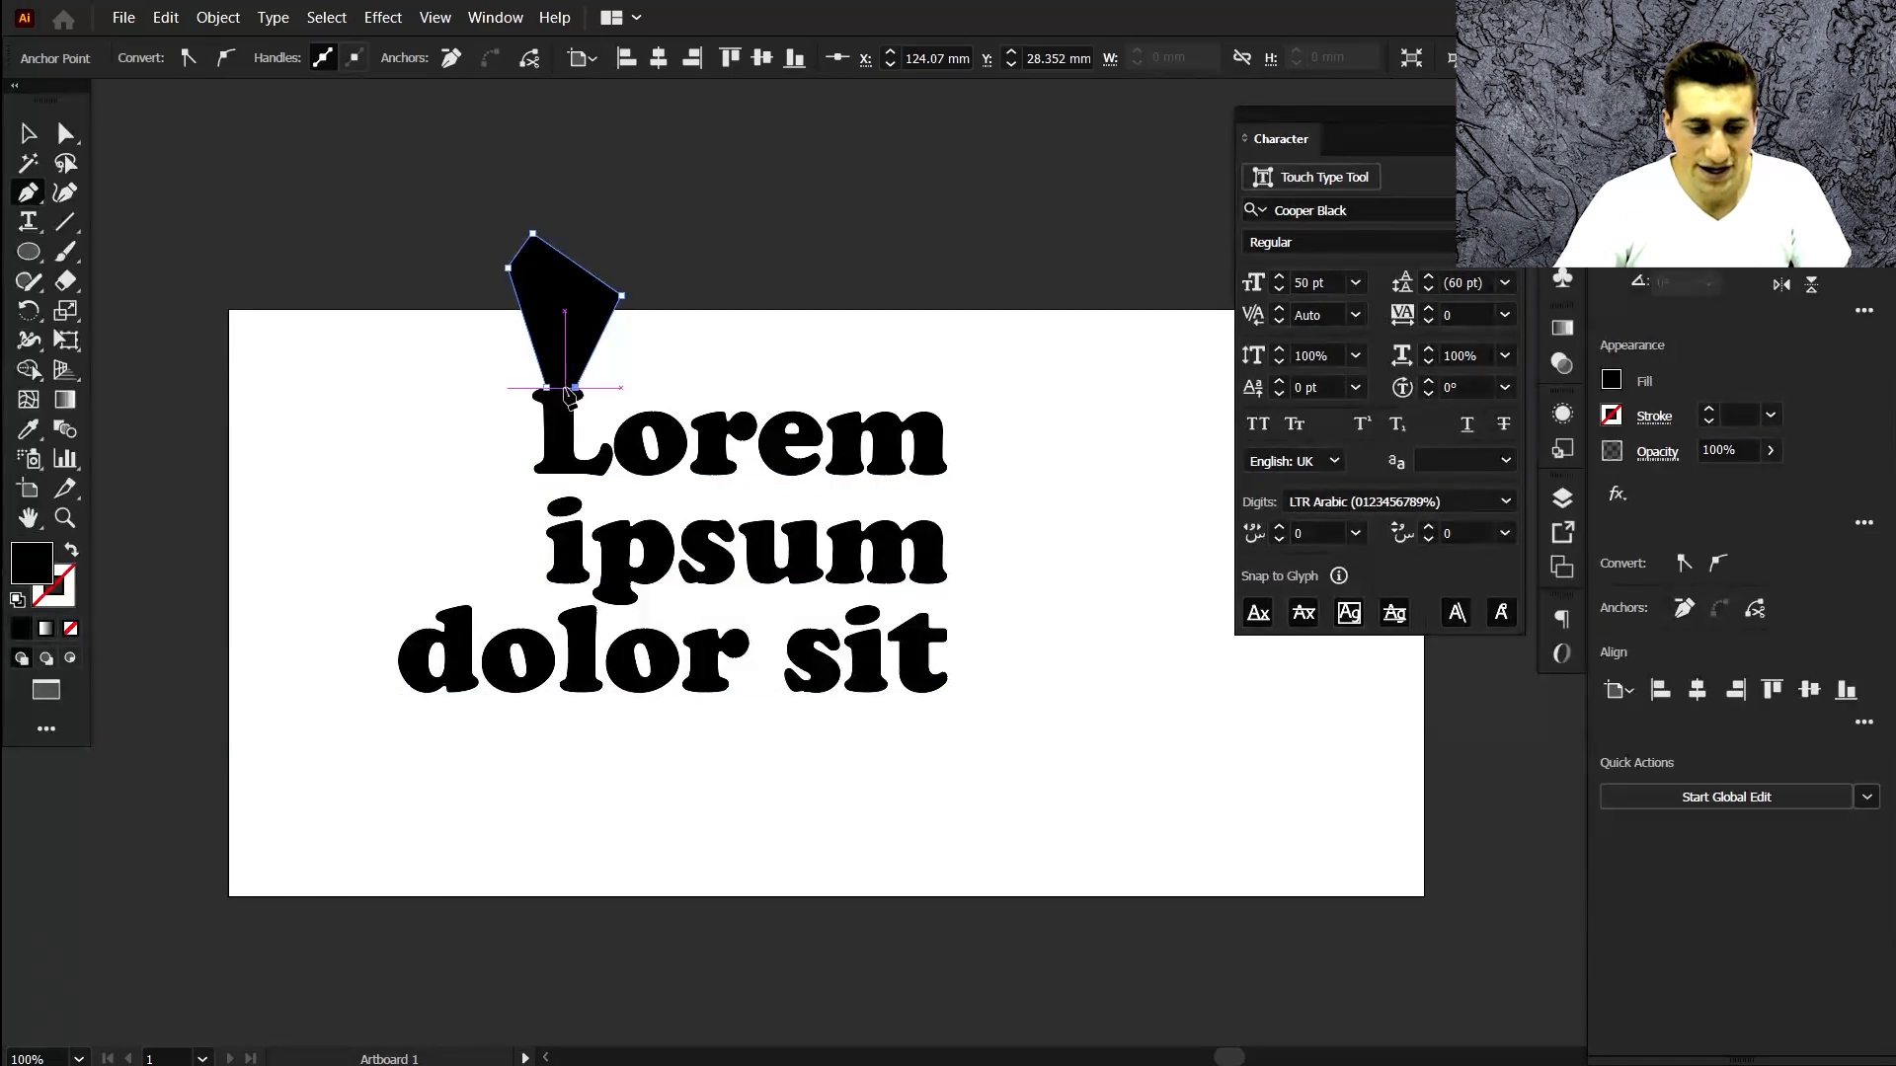
left_click(546, 389)
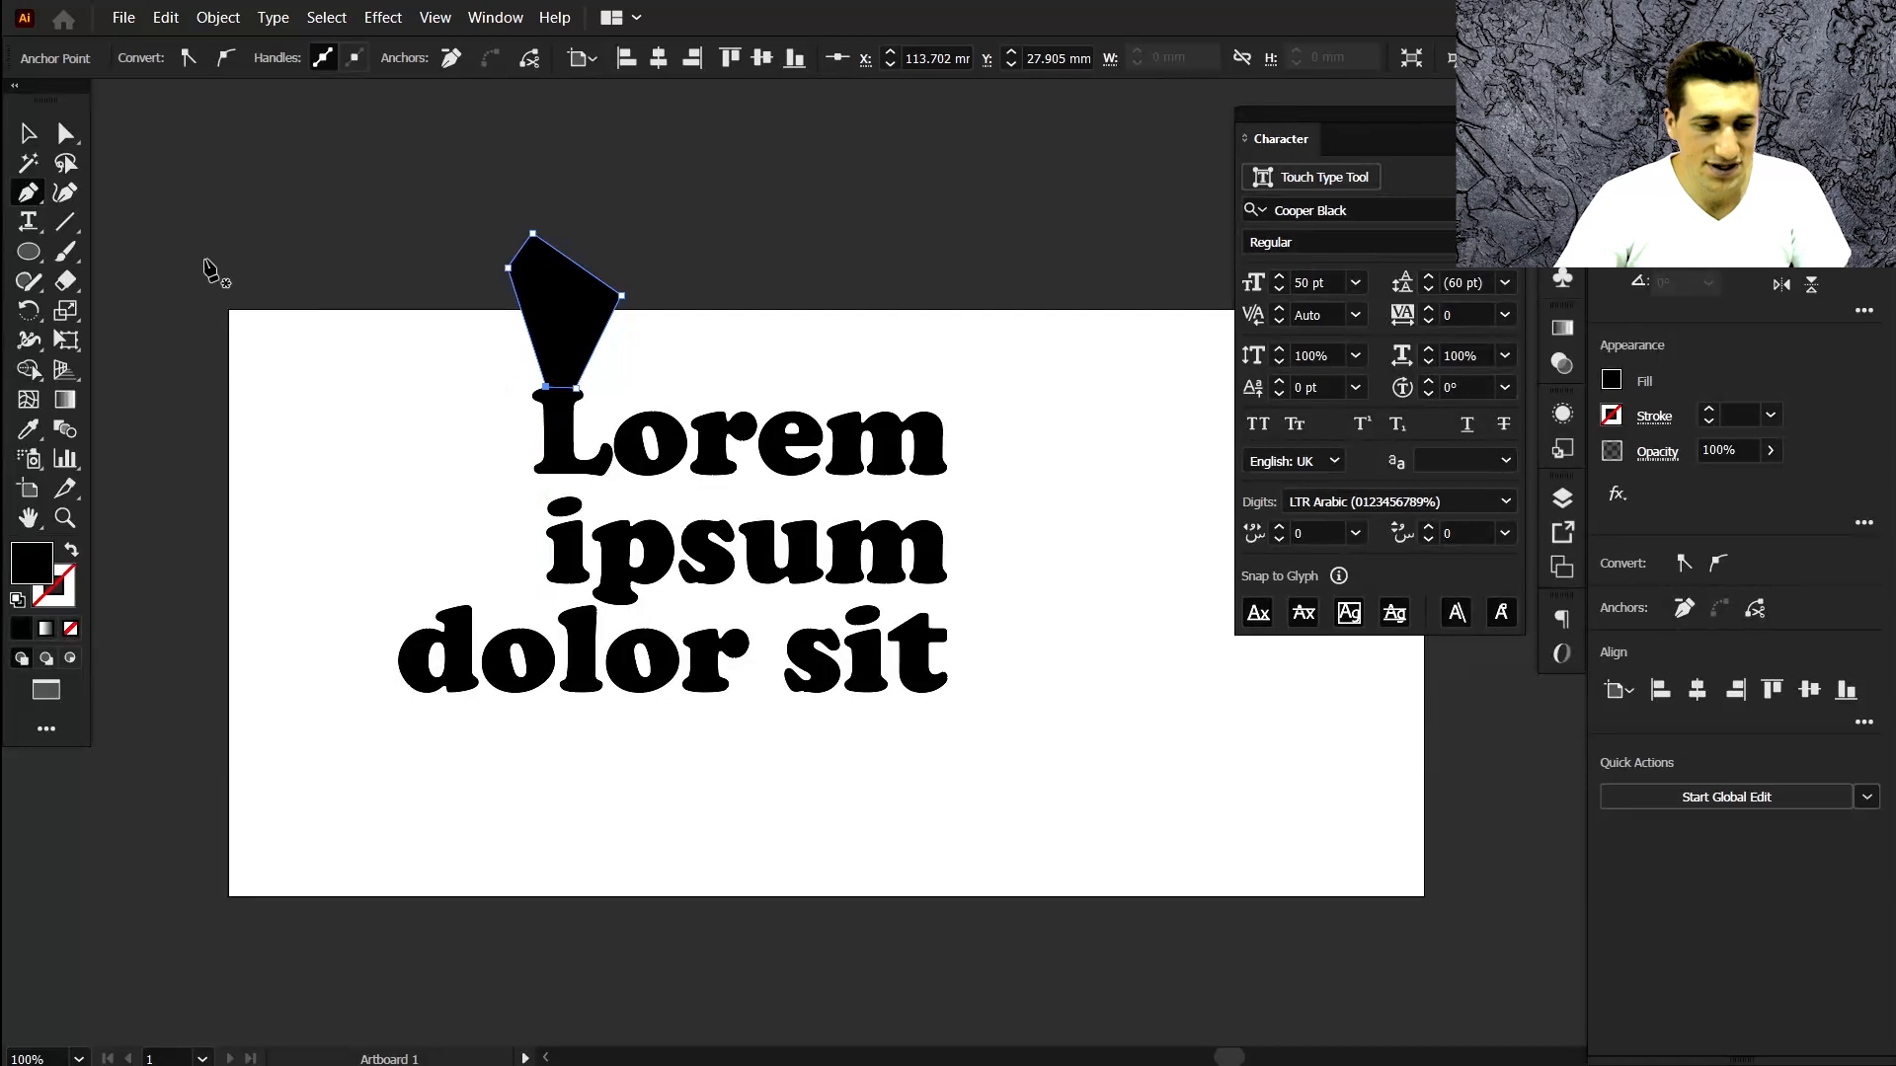
Round the shape above the L with the Curvature tool and pull its outer curve point inward to form a bent stem.
left_click(27, 134)
left_click(65, 193)
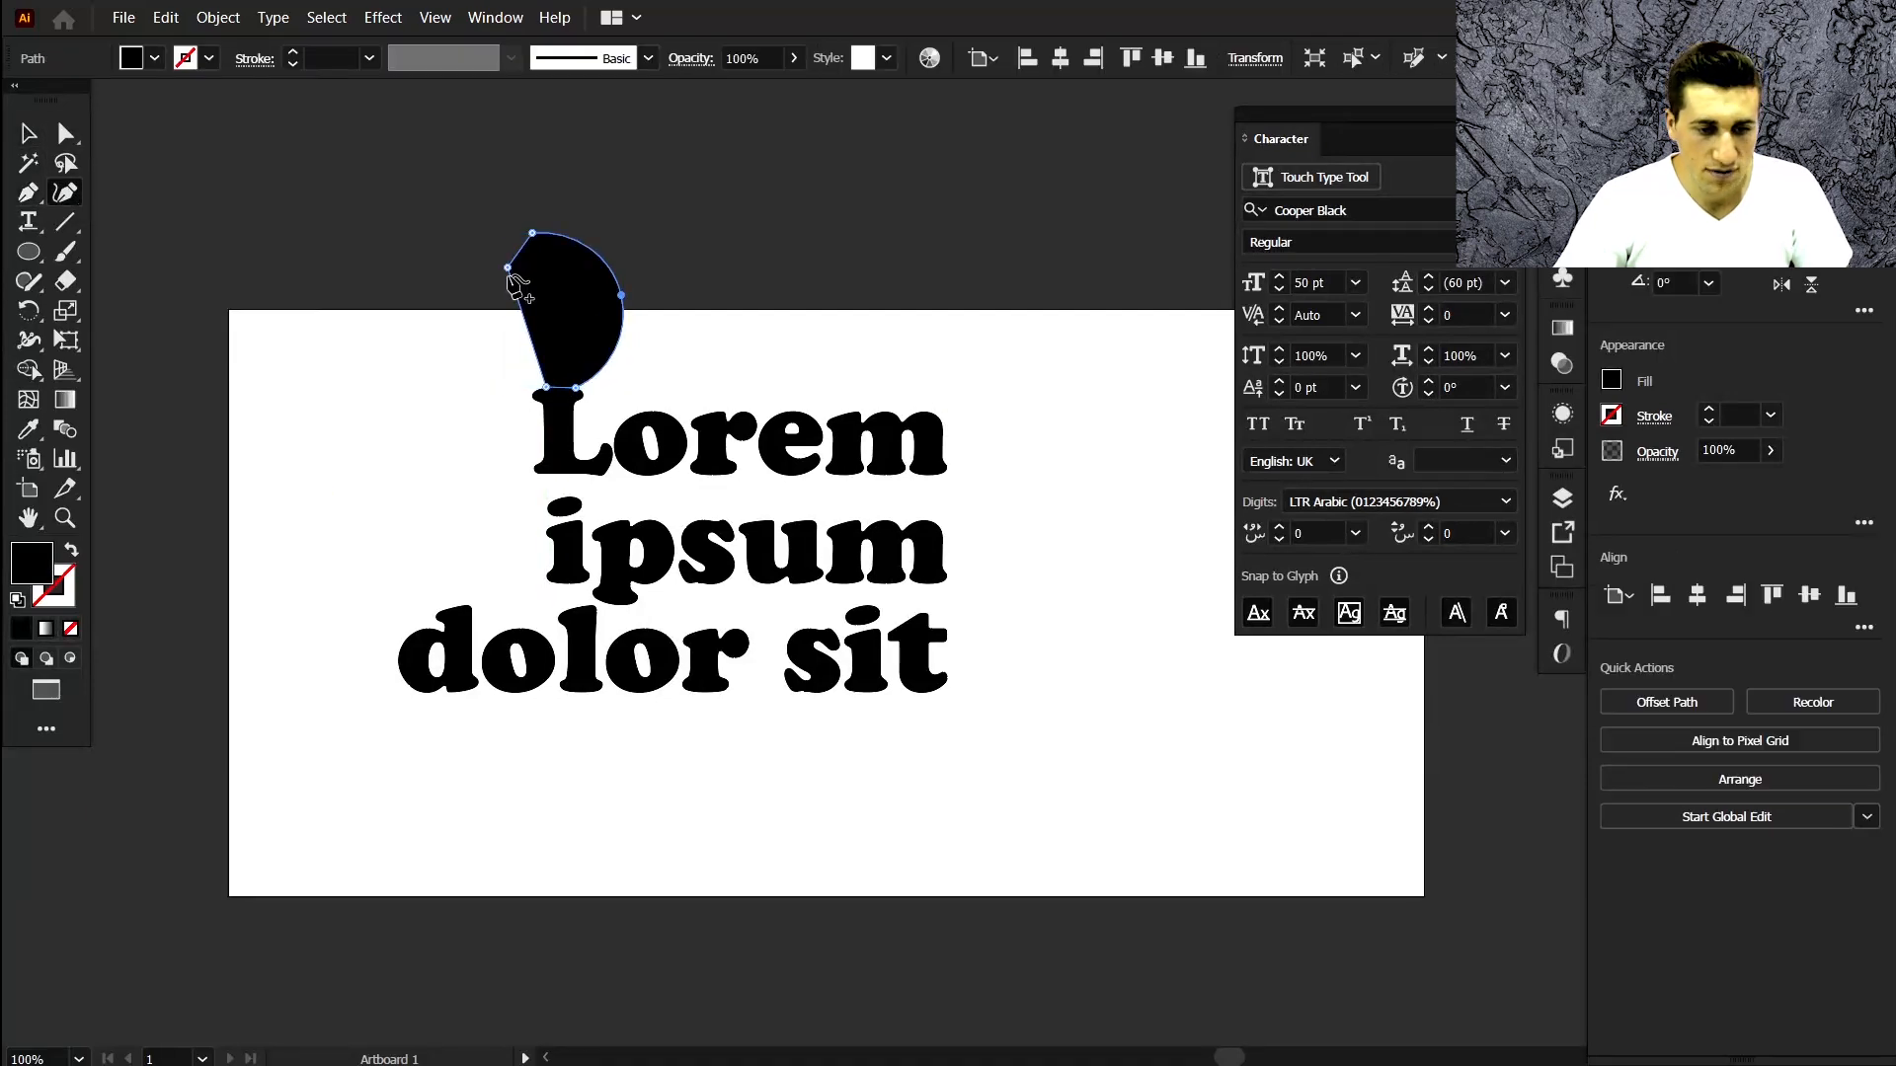
double_click(507, 267)
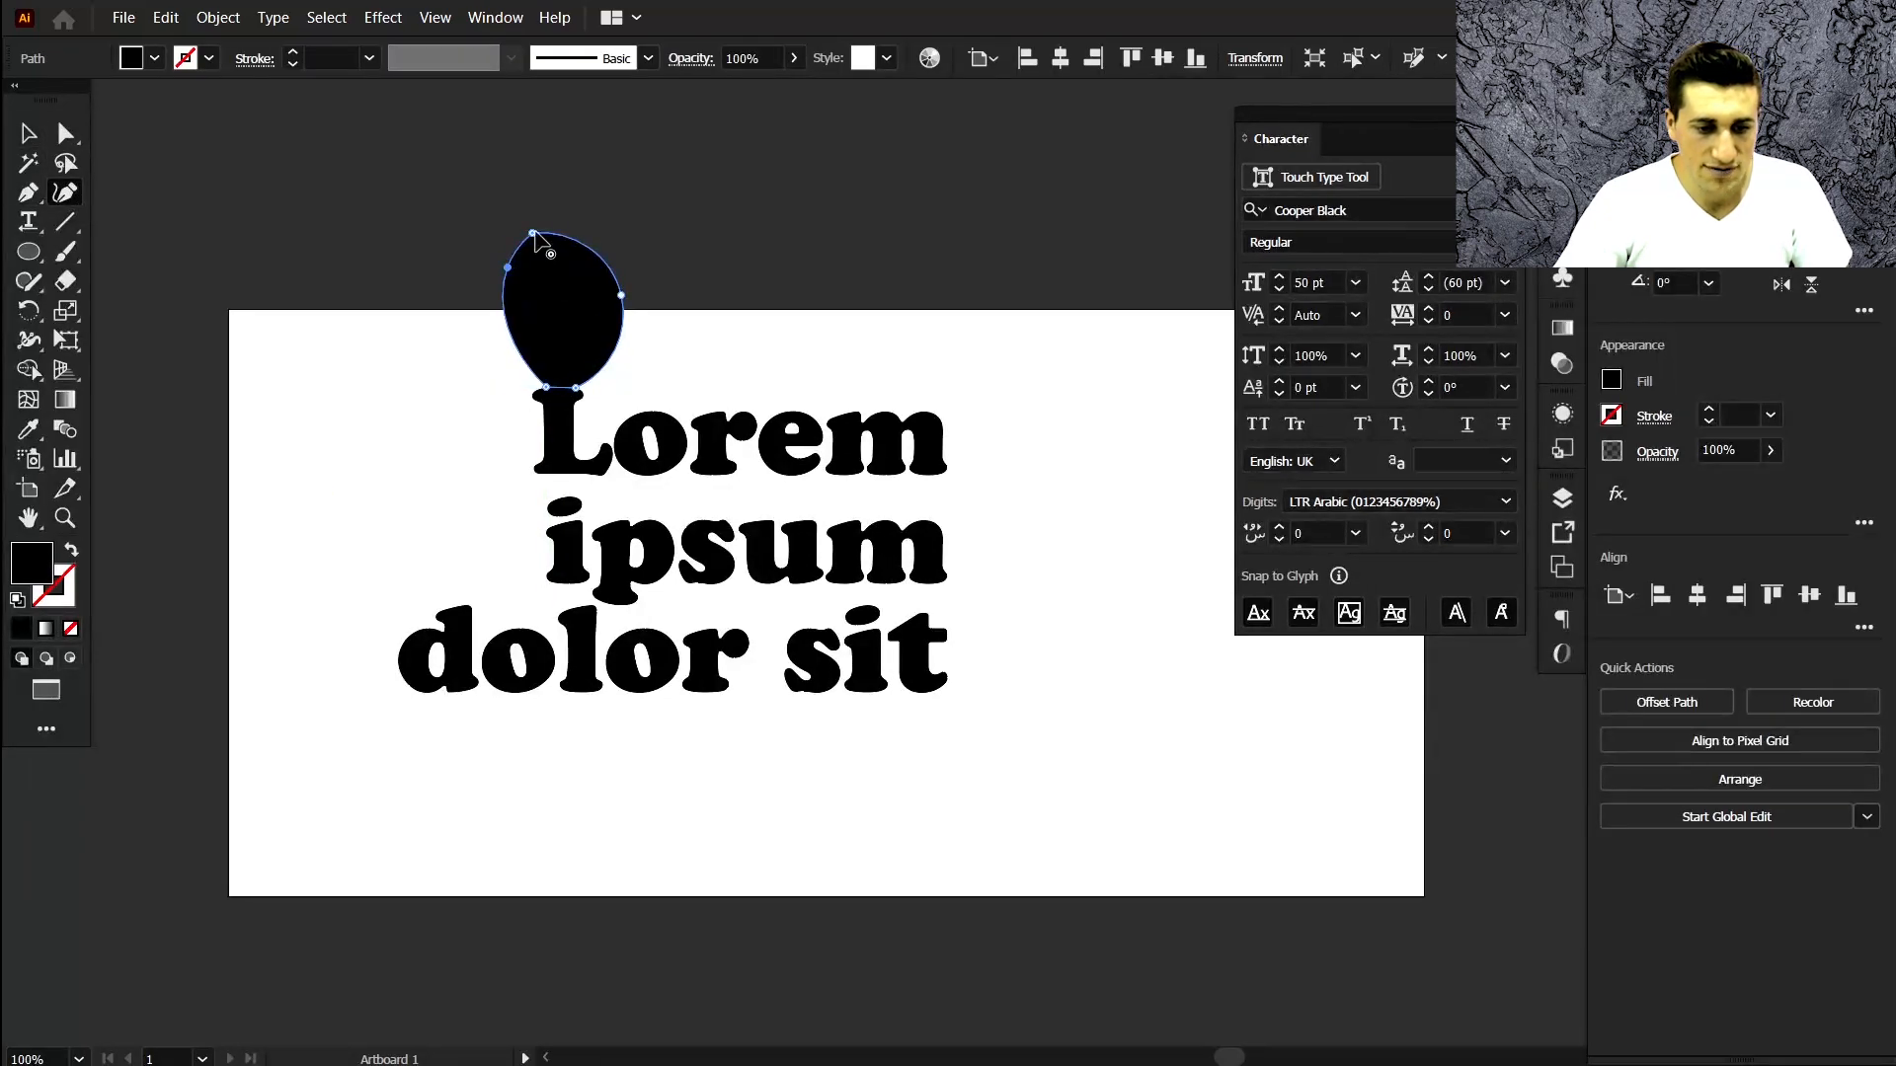
left_click_drag(621, 295, 548, 337)
left_click(27, 135)
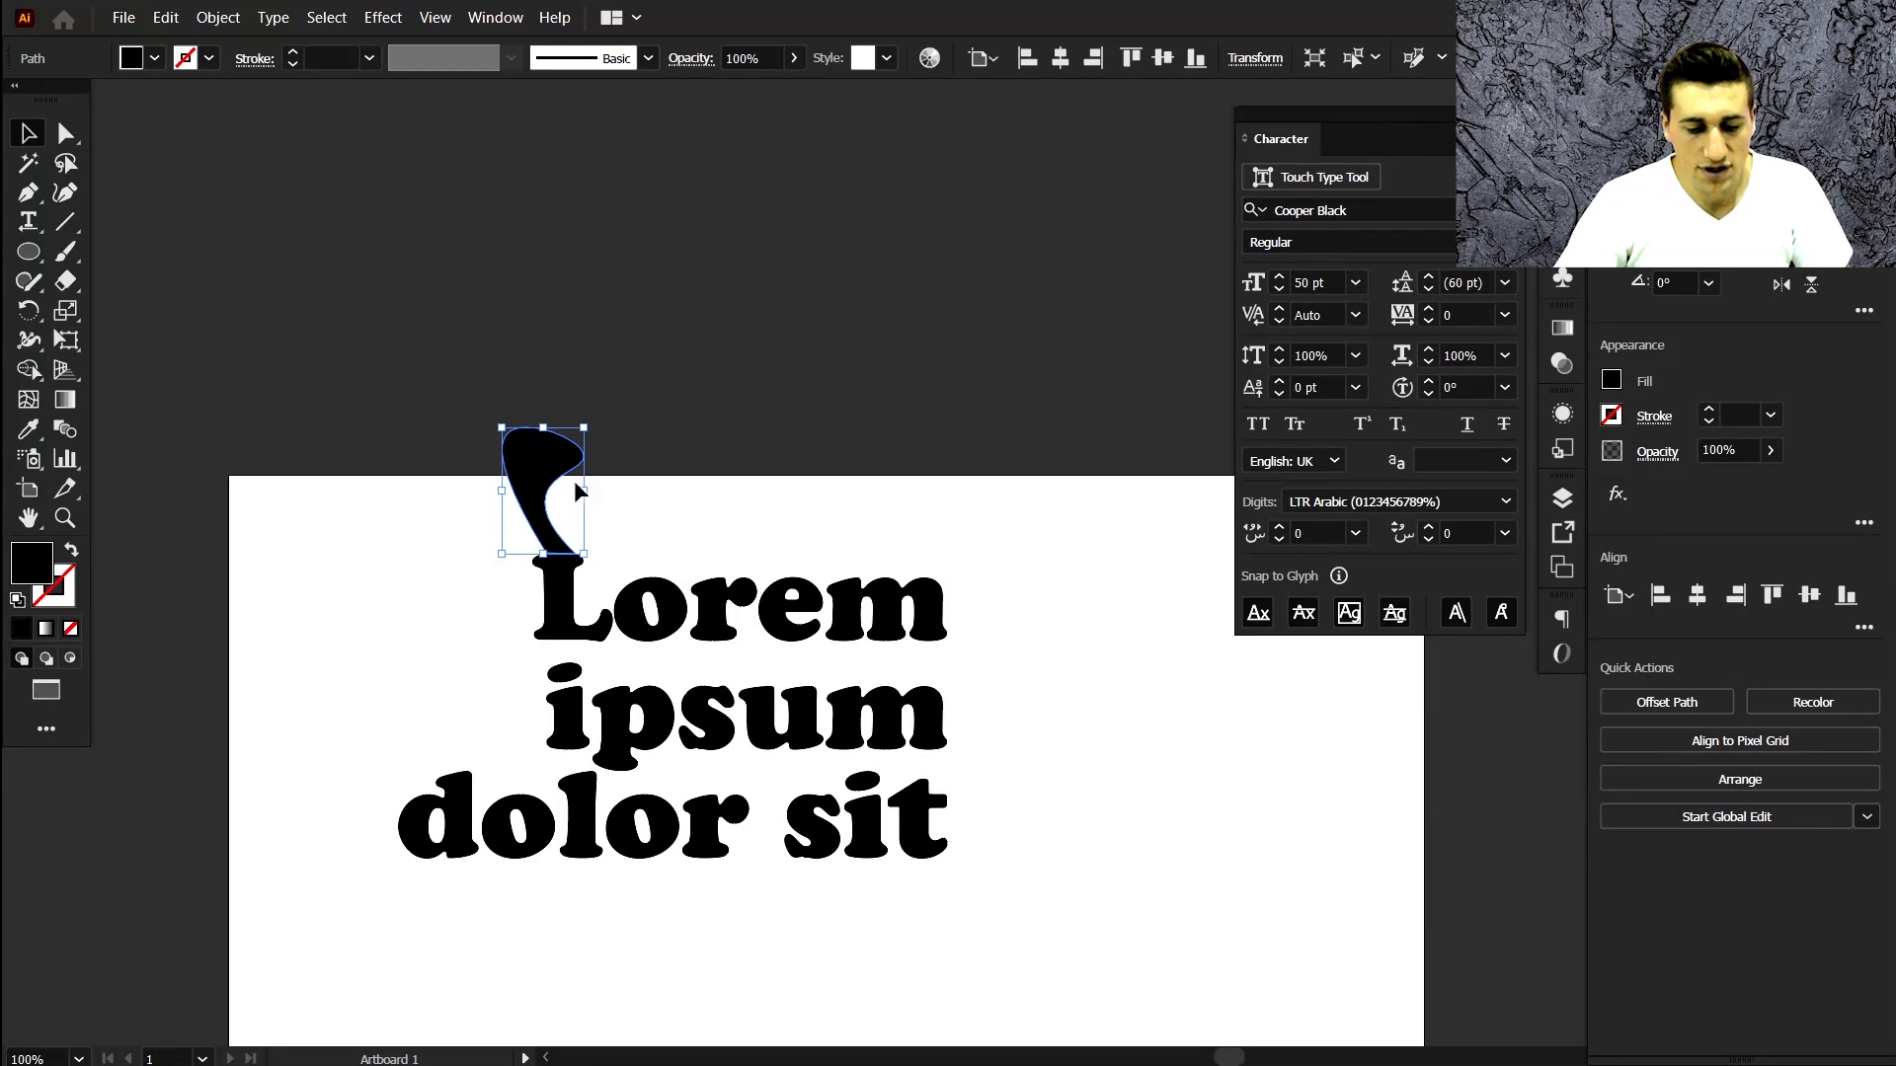
Fill the curved shape above the L with dark green and deselect it.
left_click(354, 667)
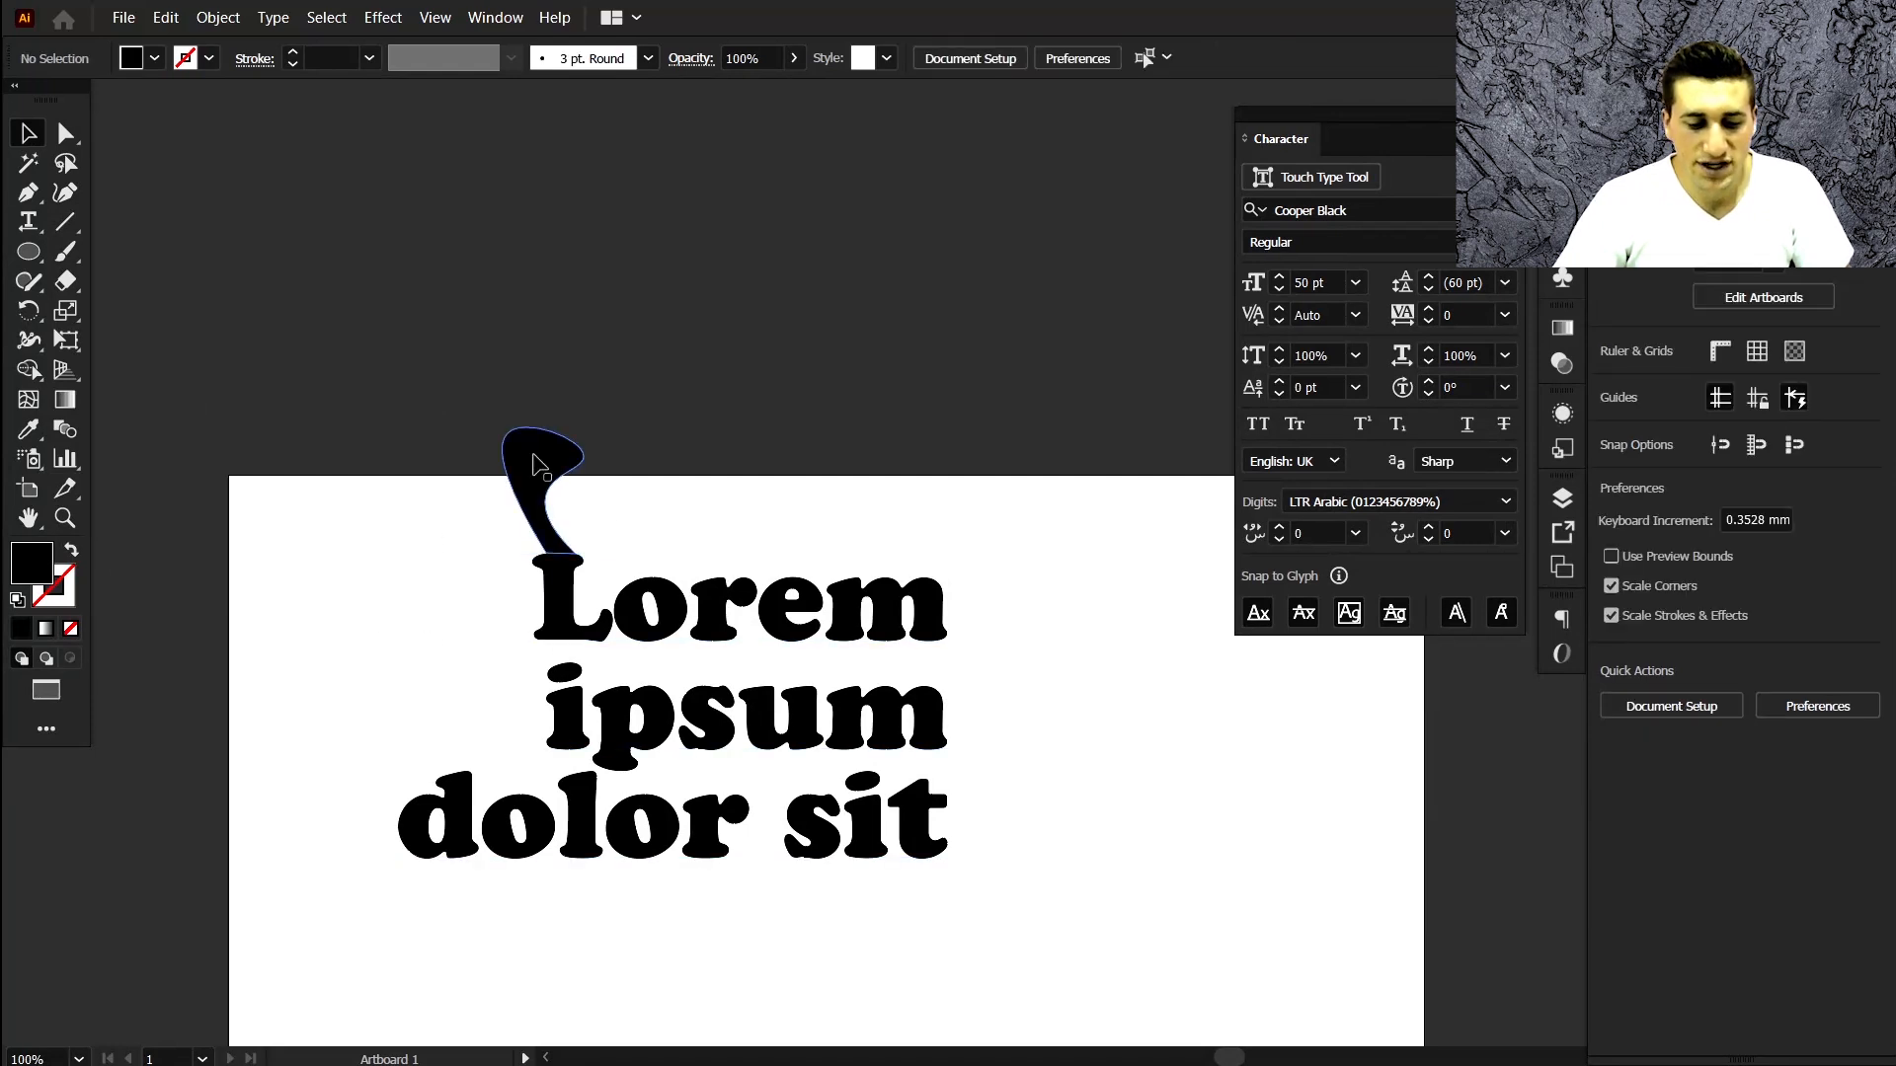
left_click(533, 463)
left_click(154, 57)
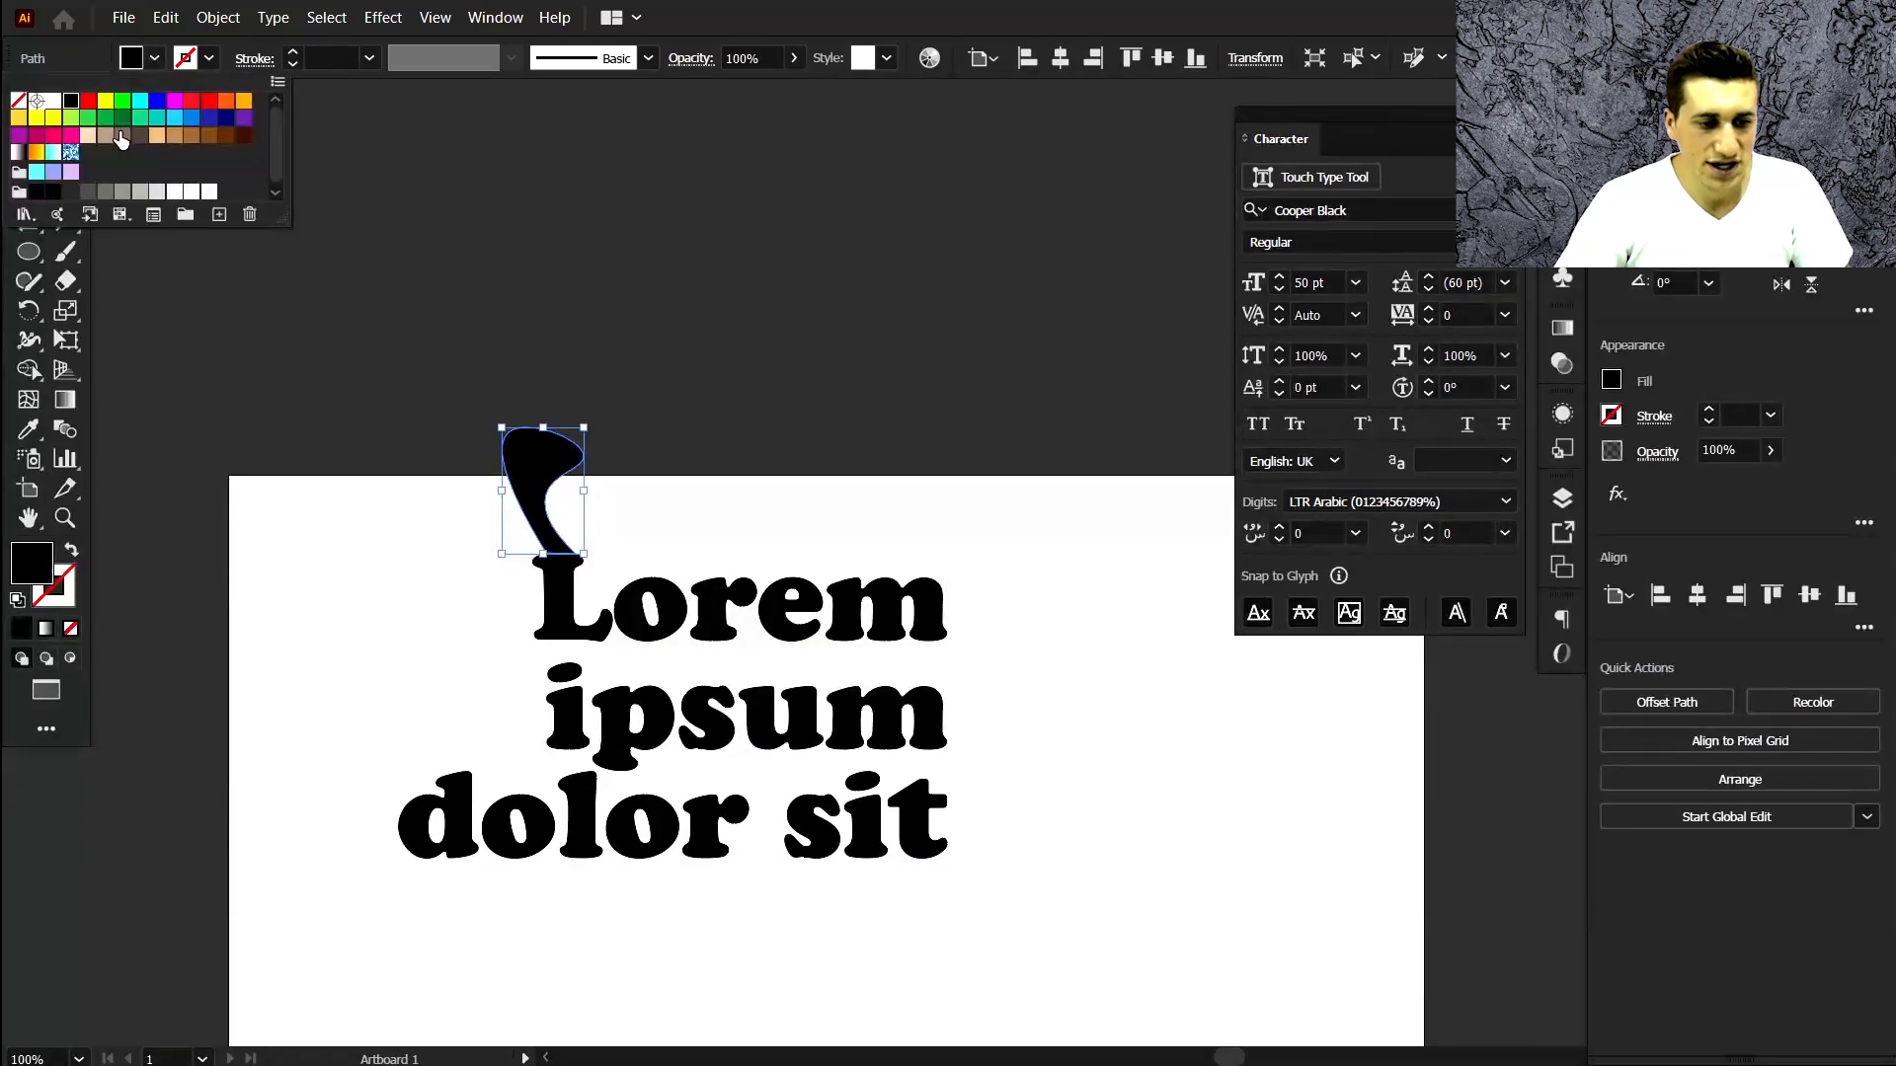
left_click(125, 120)
left_click(411, 648)
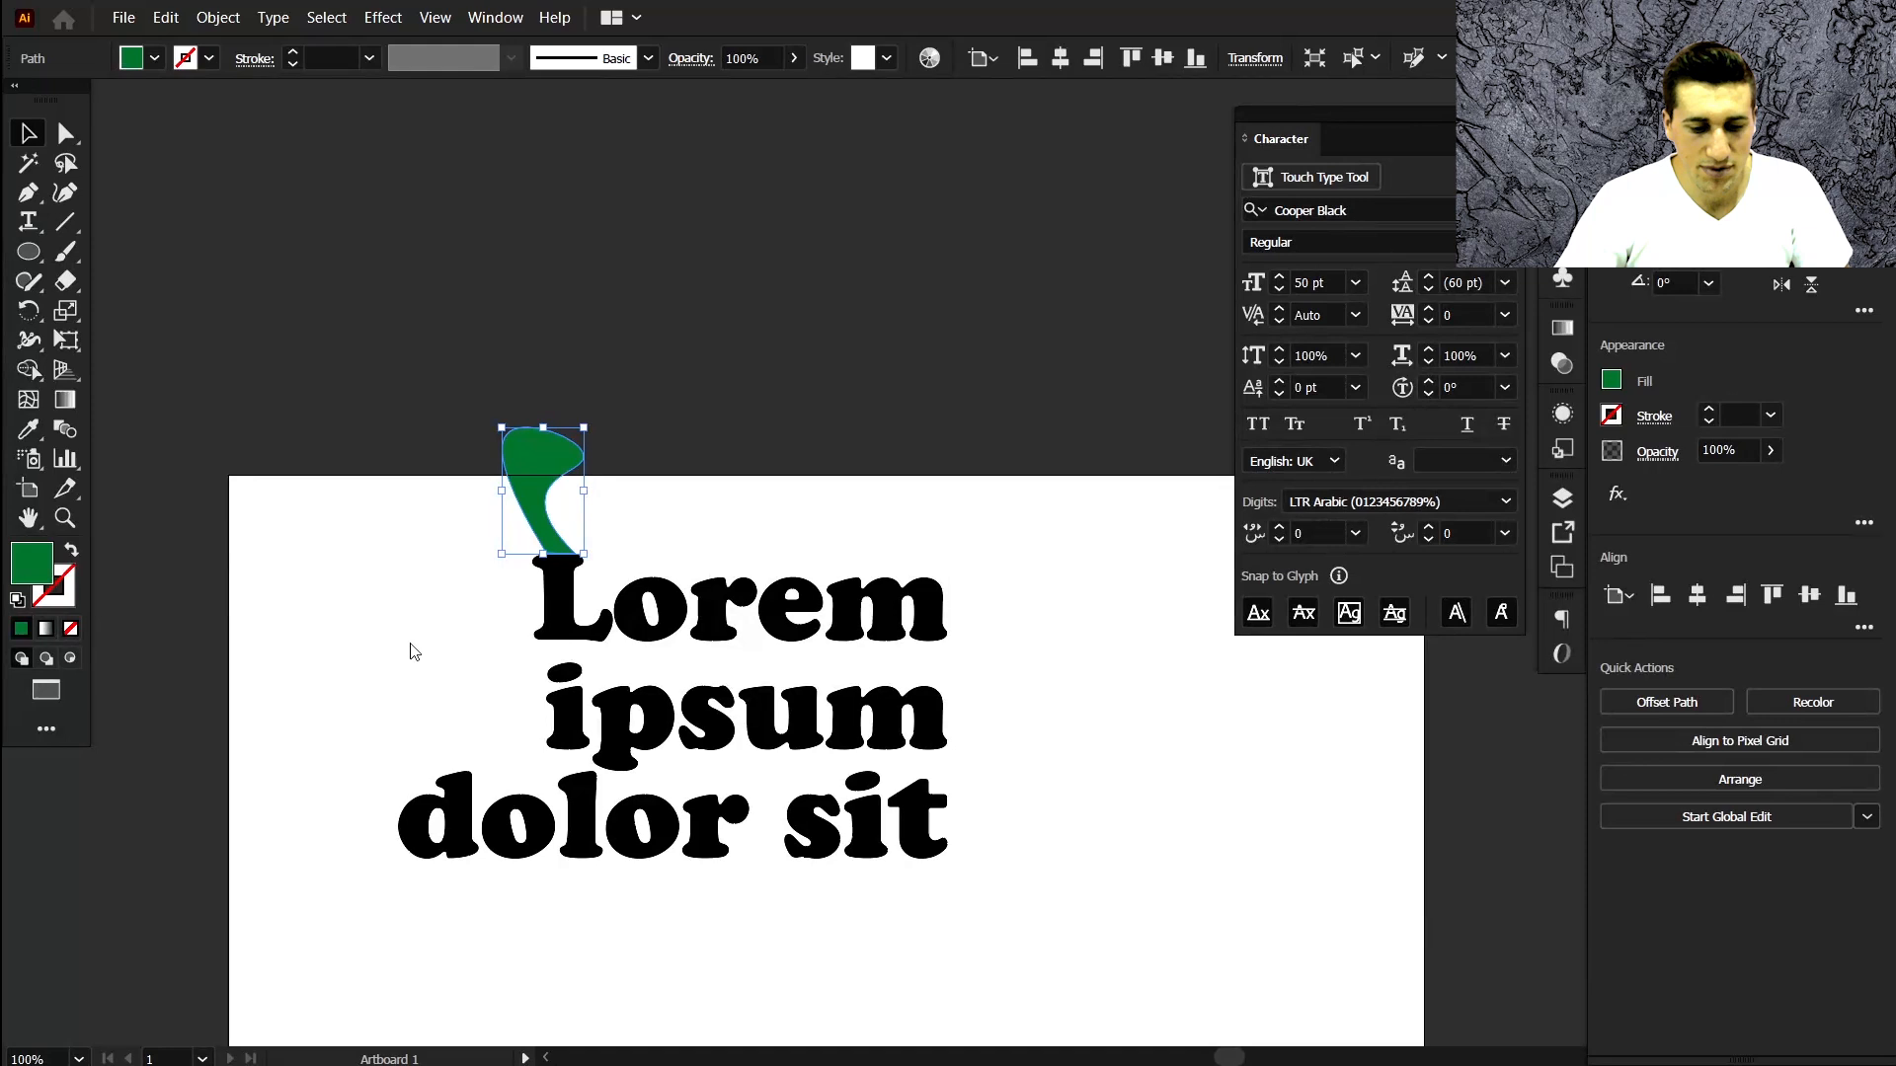
left_click(857, 490)
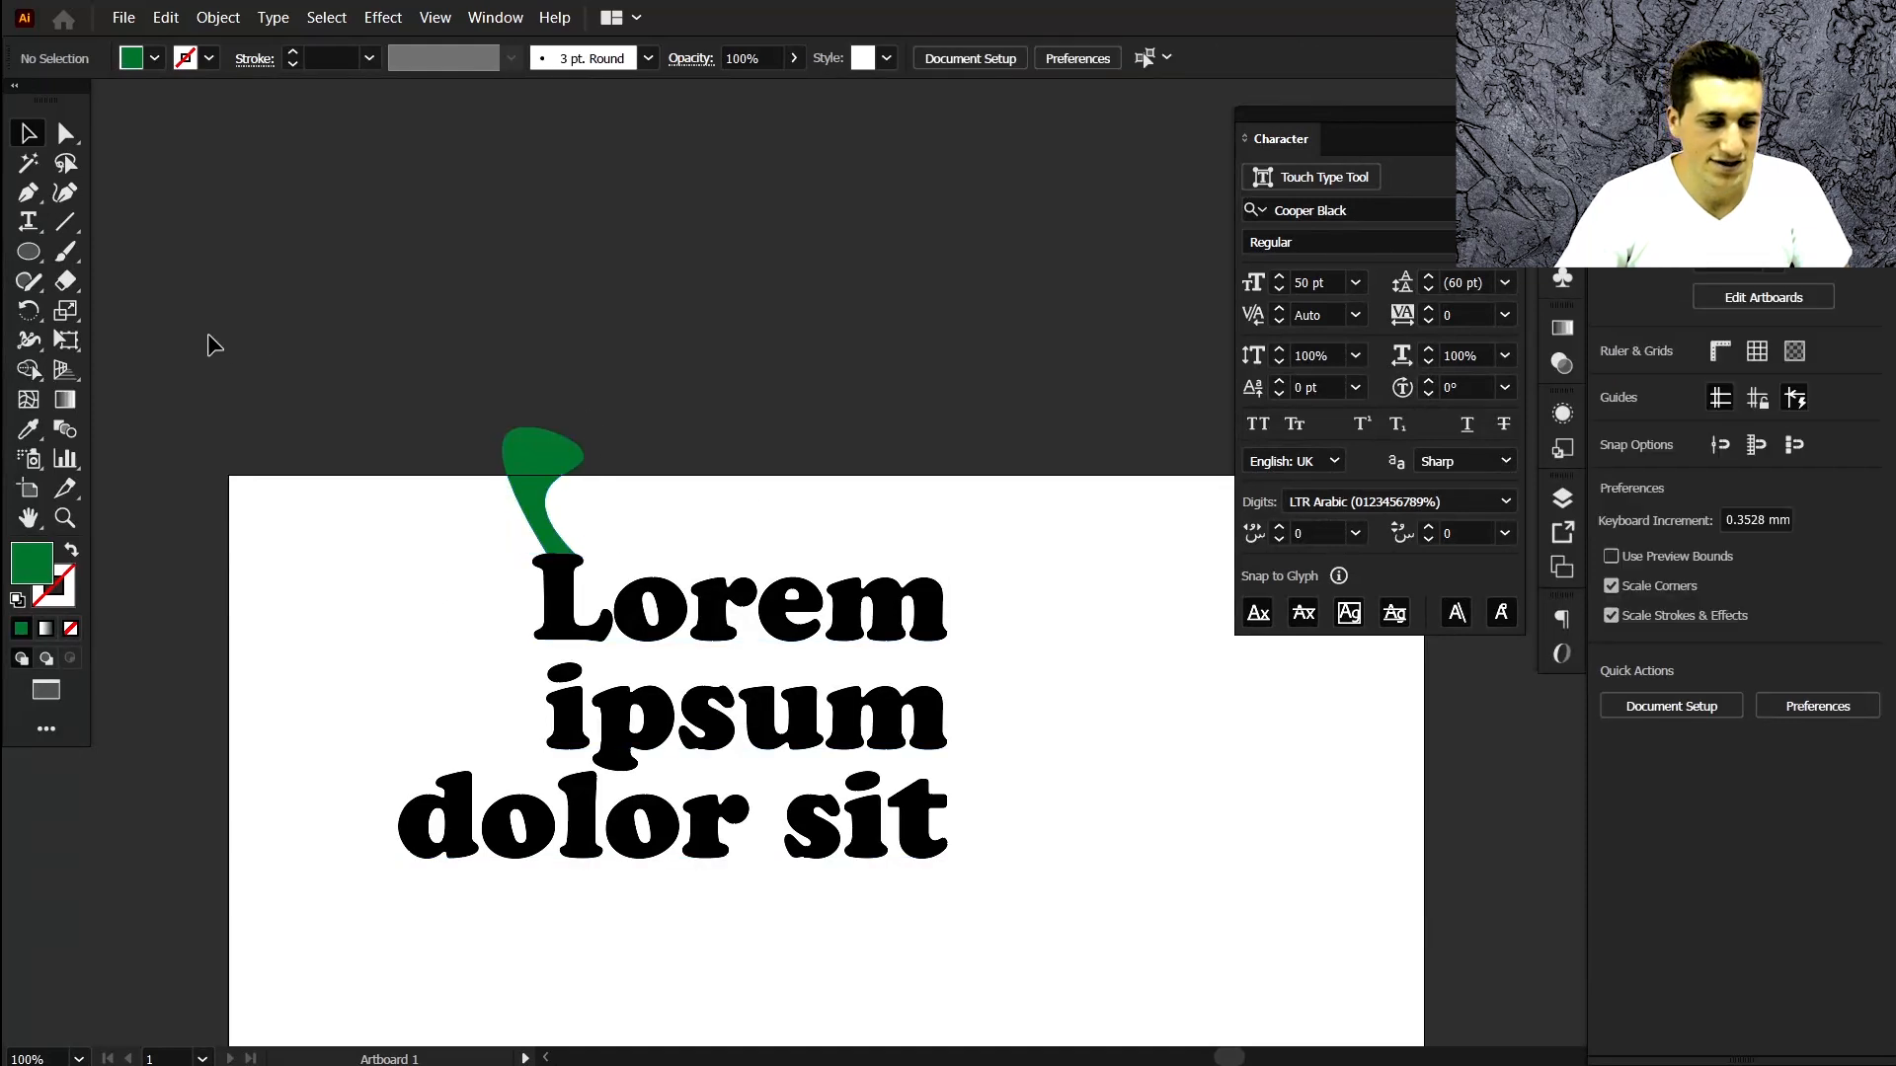
Draw two green rectangles snapped to the text, one on the top line of Lorem and one from the baseline corner of its m.
left_click_drag(29, 255, 148, 258)
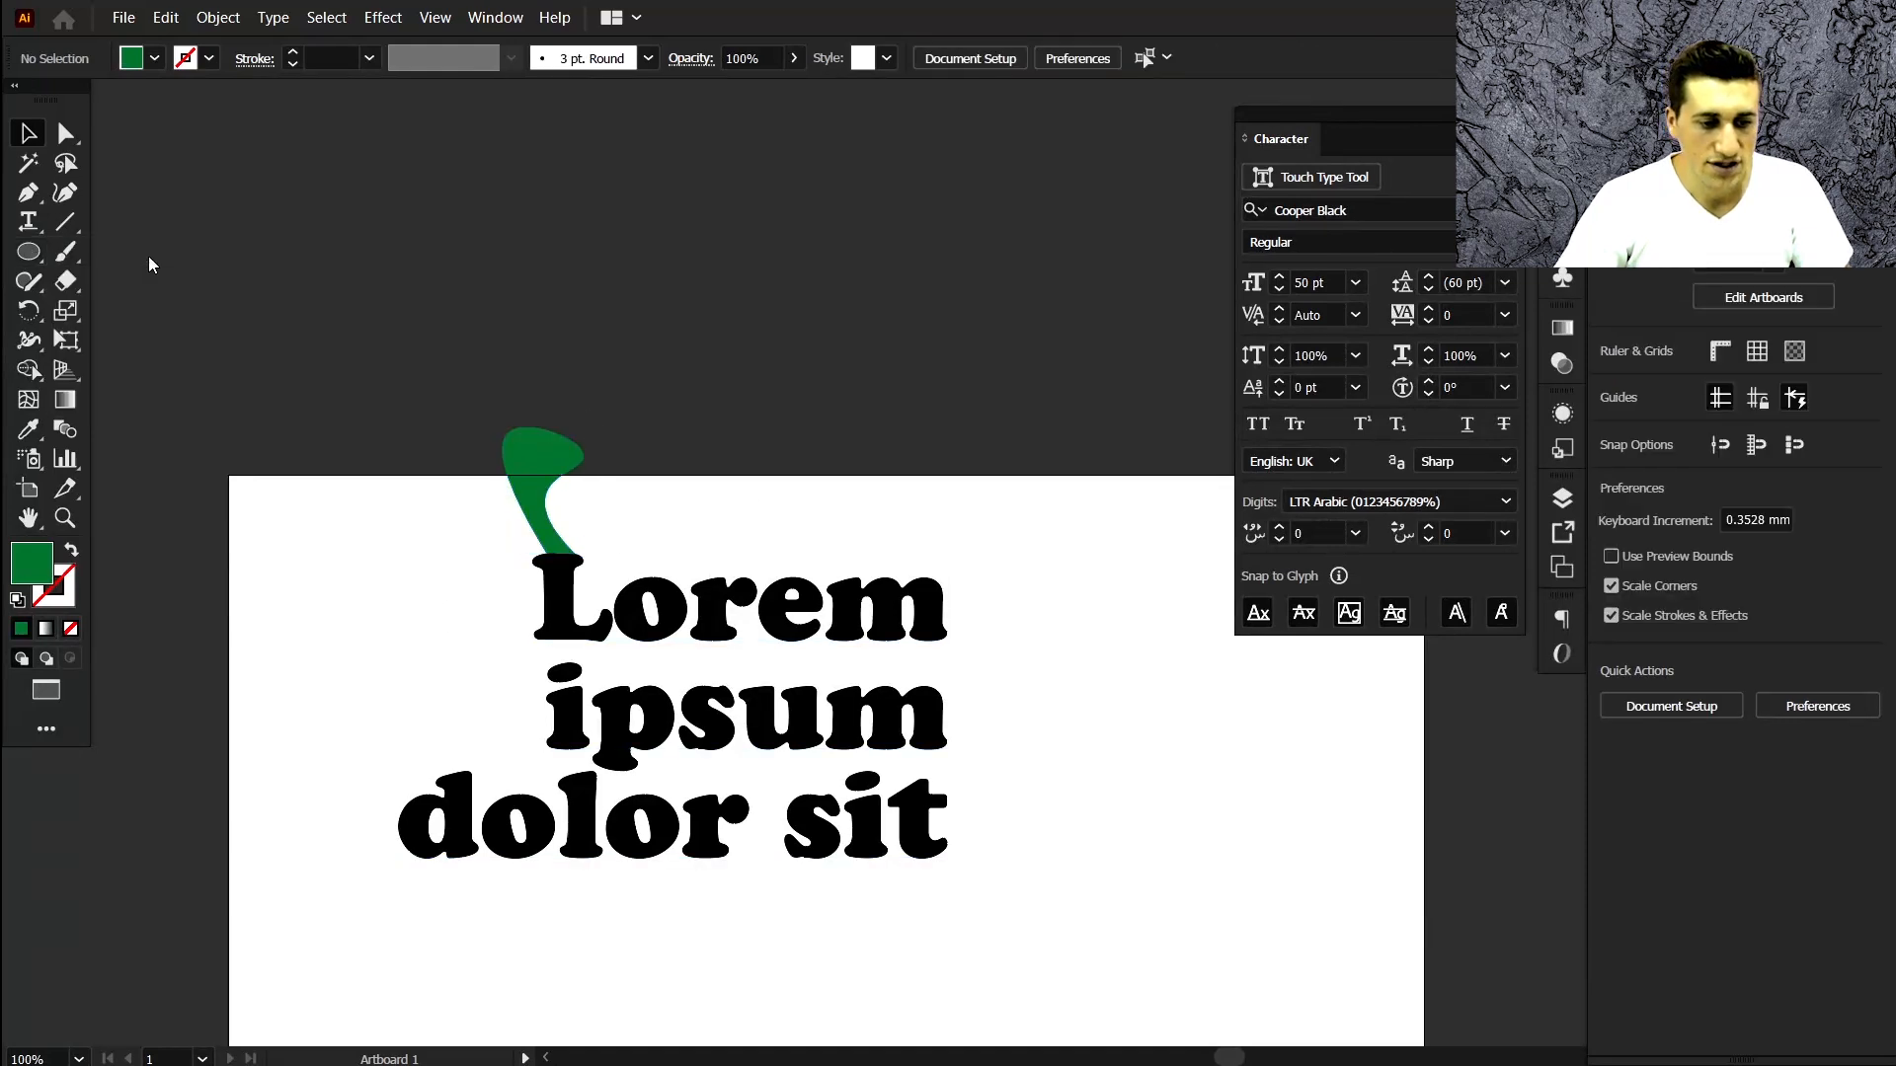
left_click(798, 549)
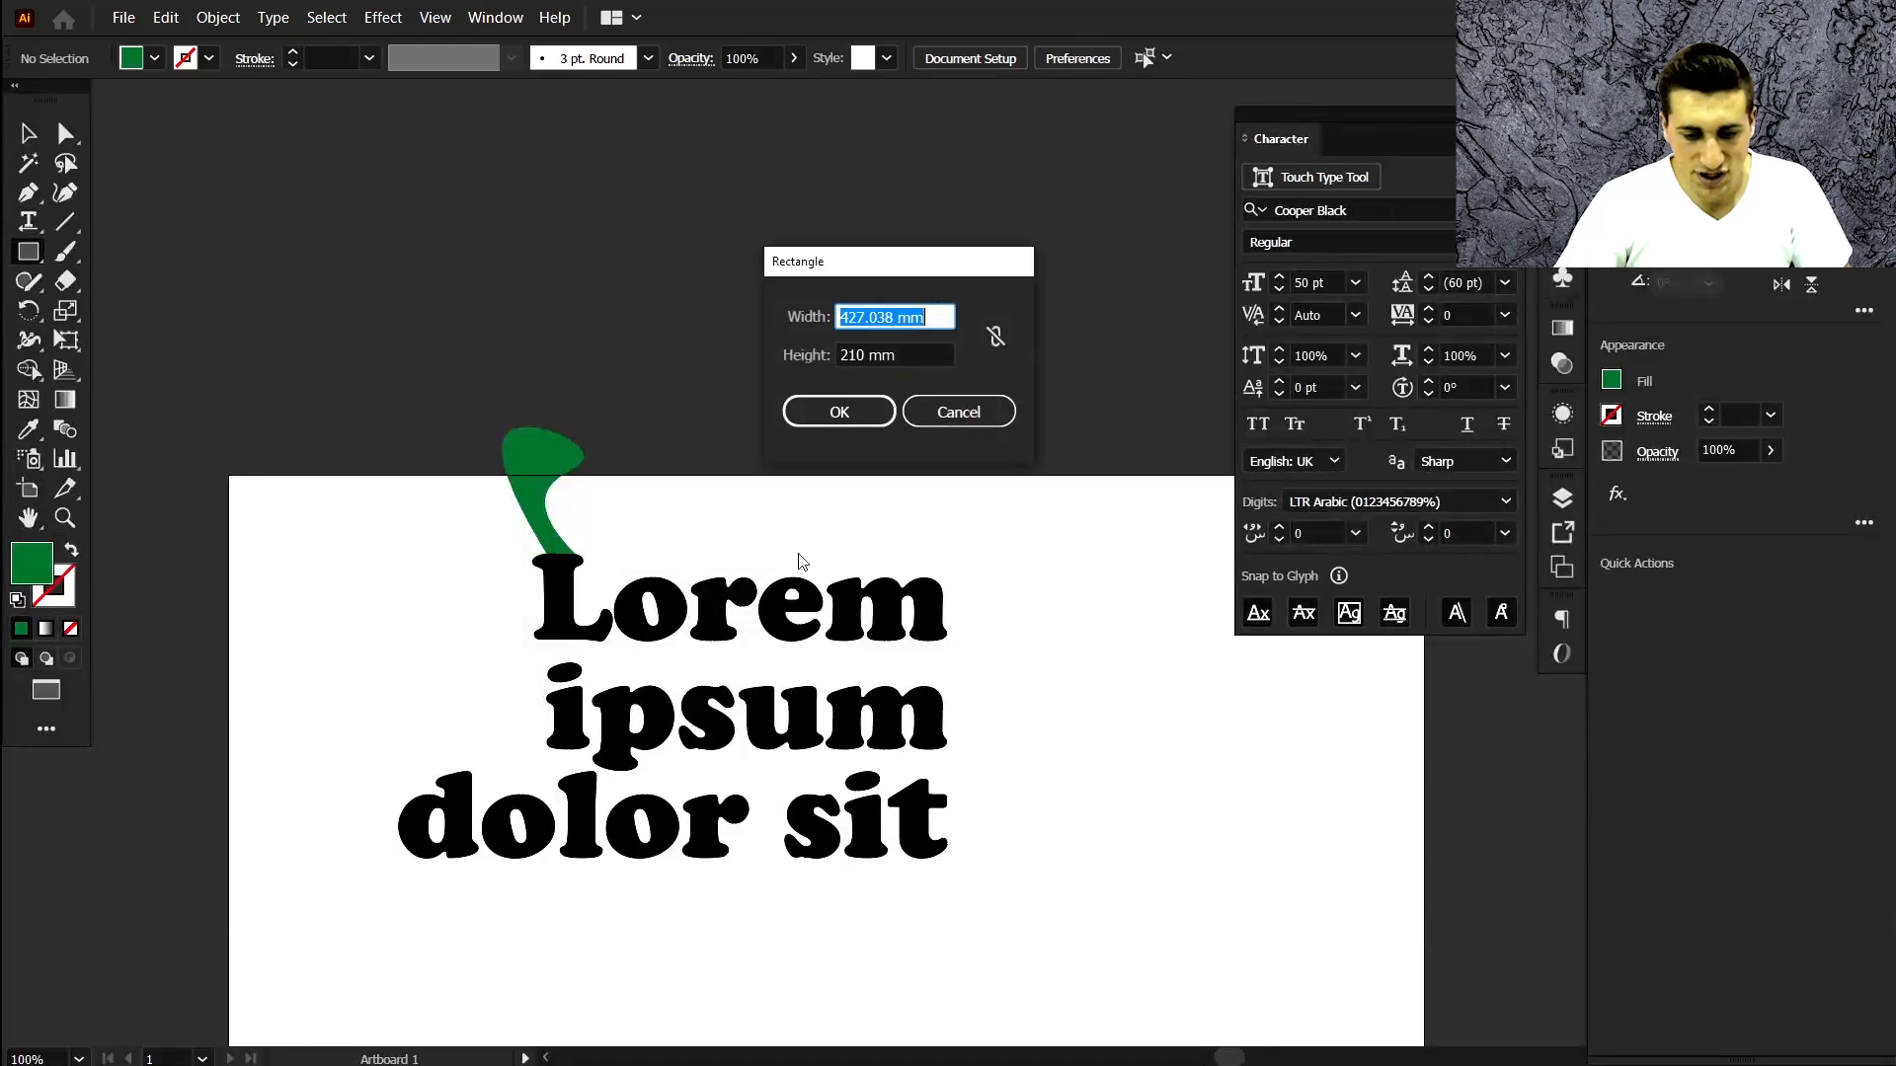
left_click(944, 431)
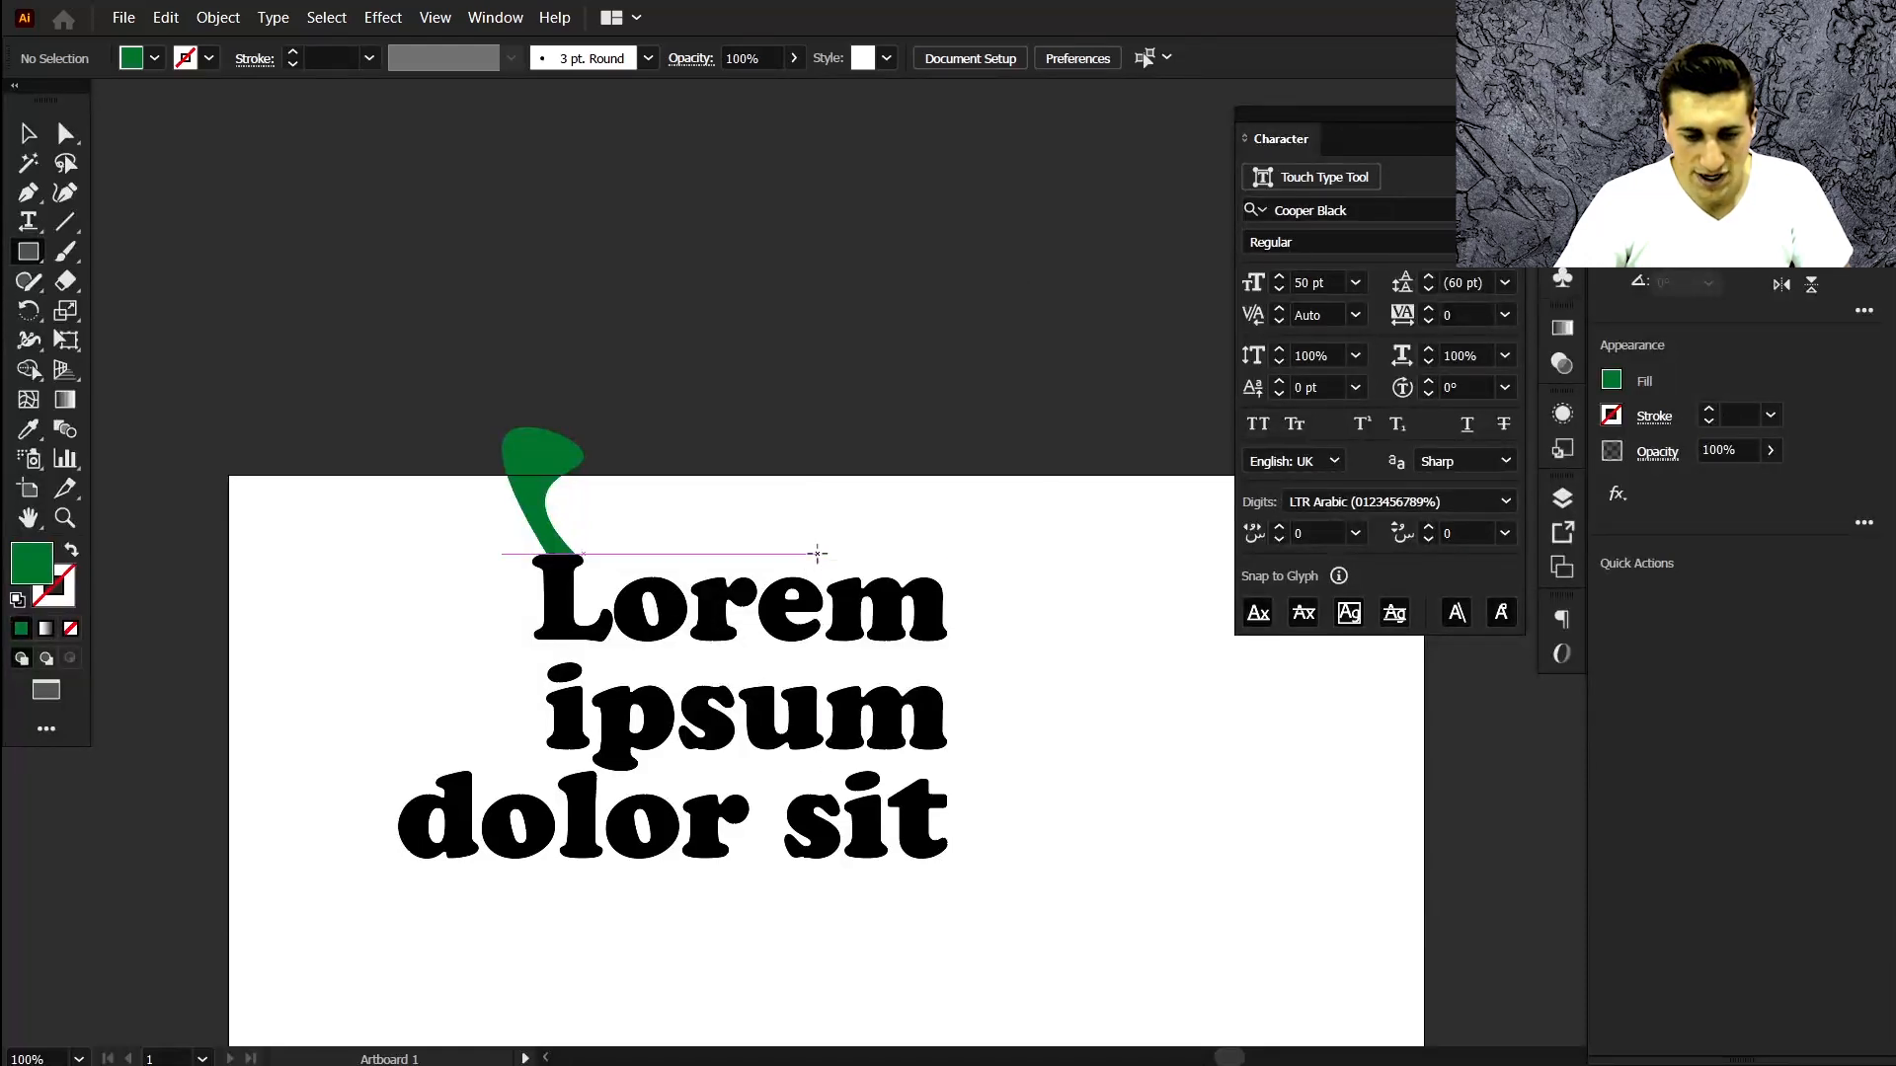
left_click_drag(818, 553, 1013, 448)
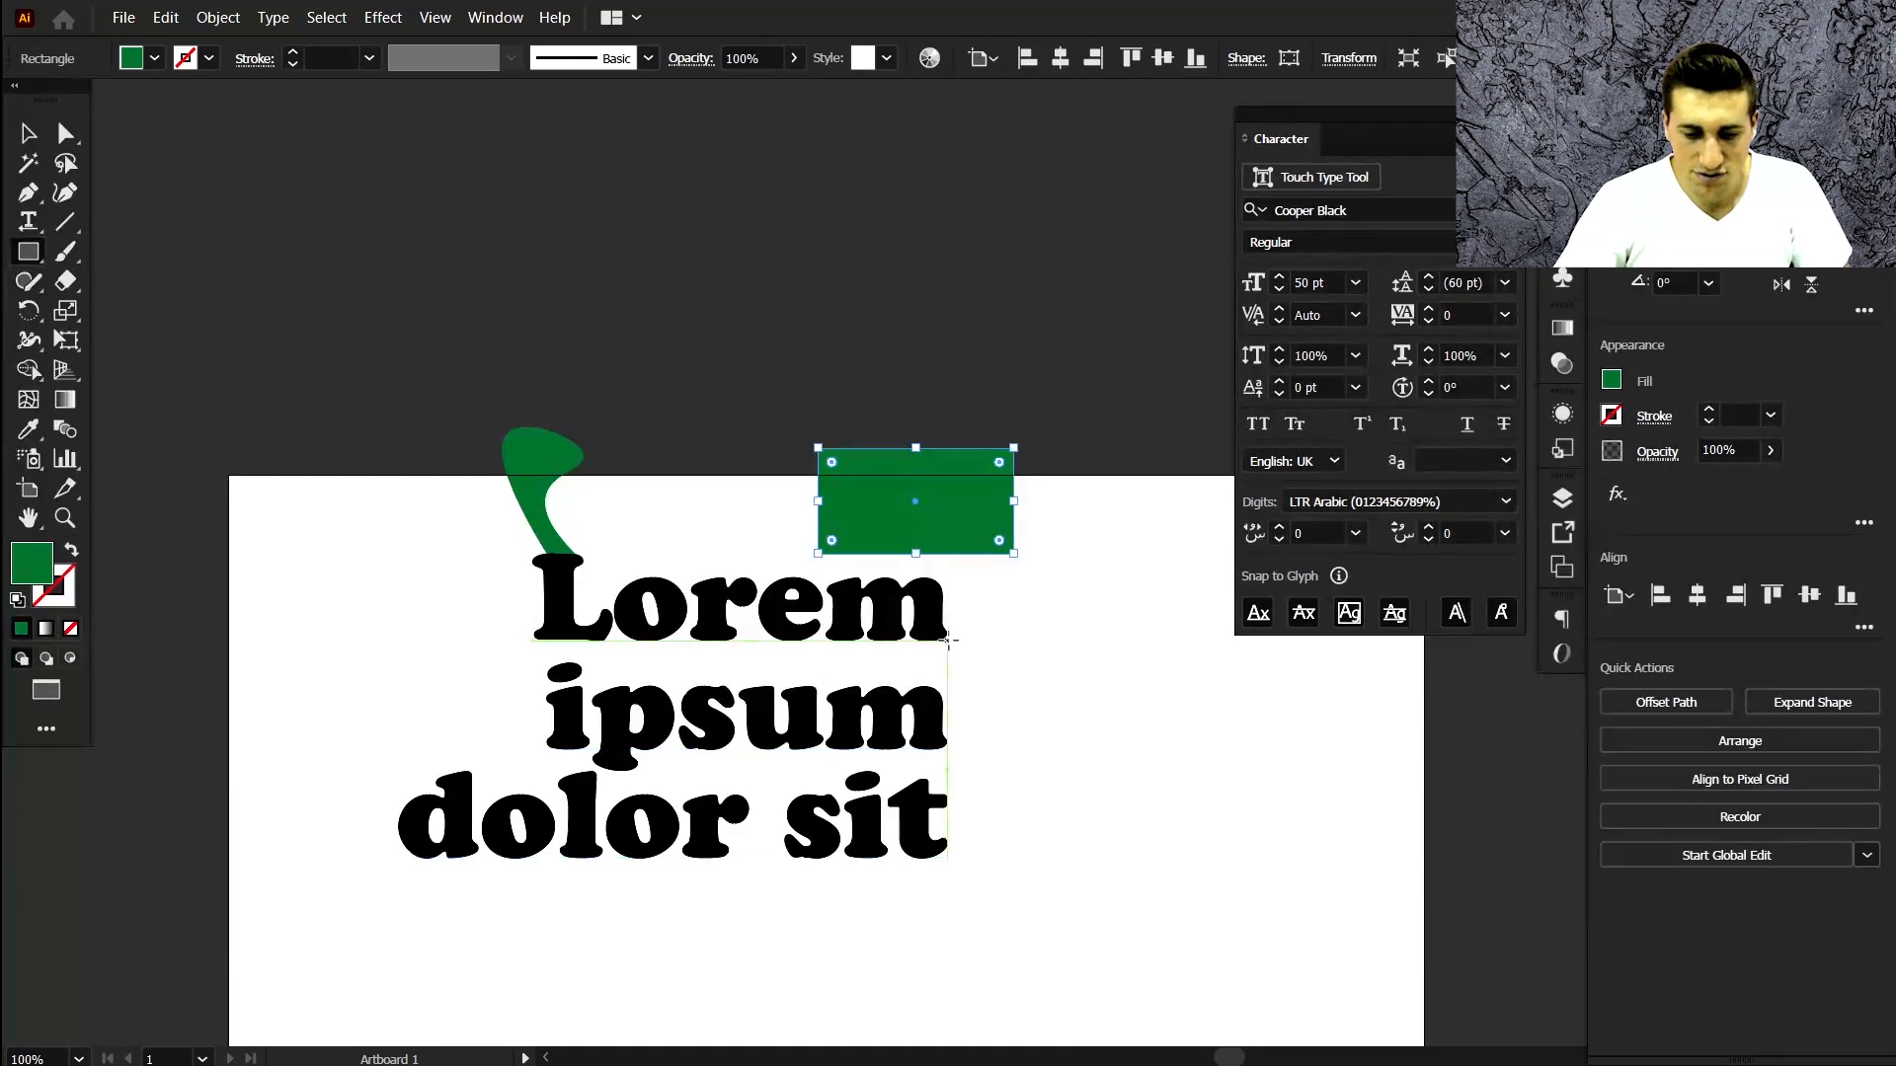
left_click_drag(947, 641, 1076, 749)
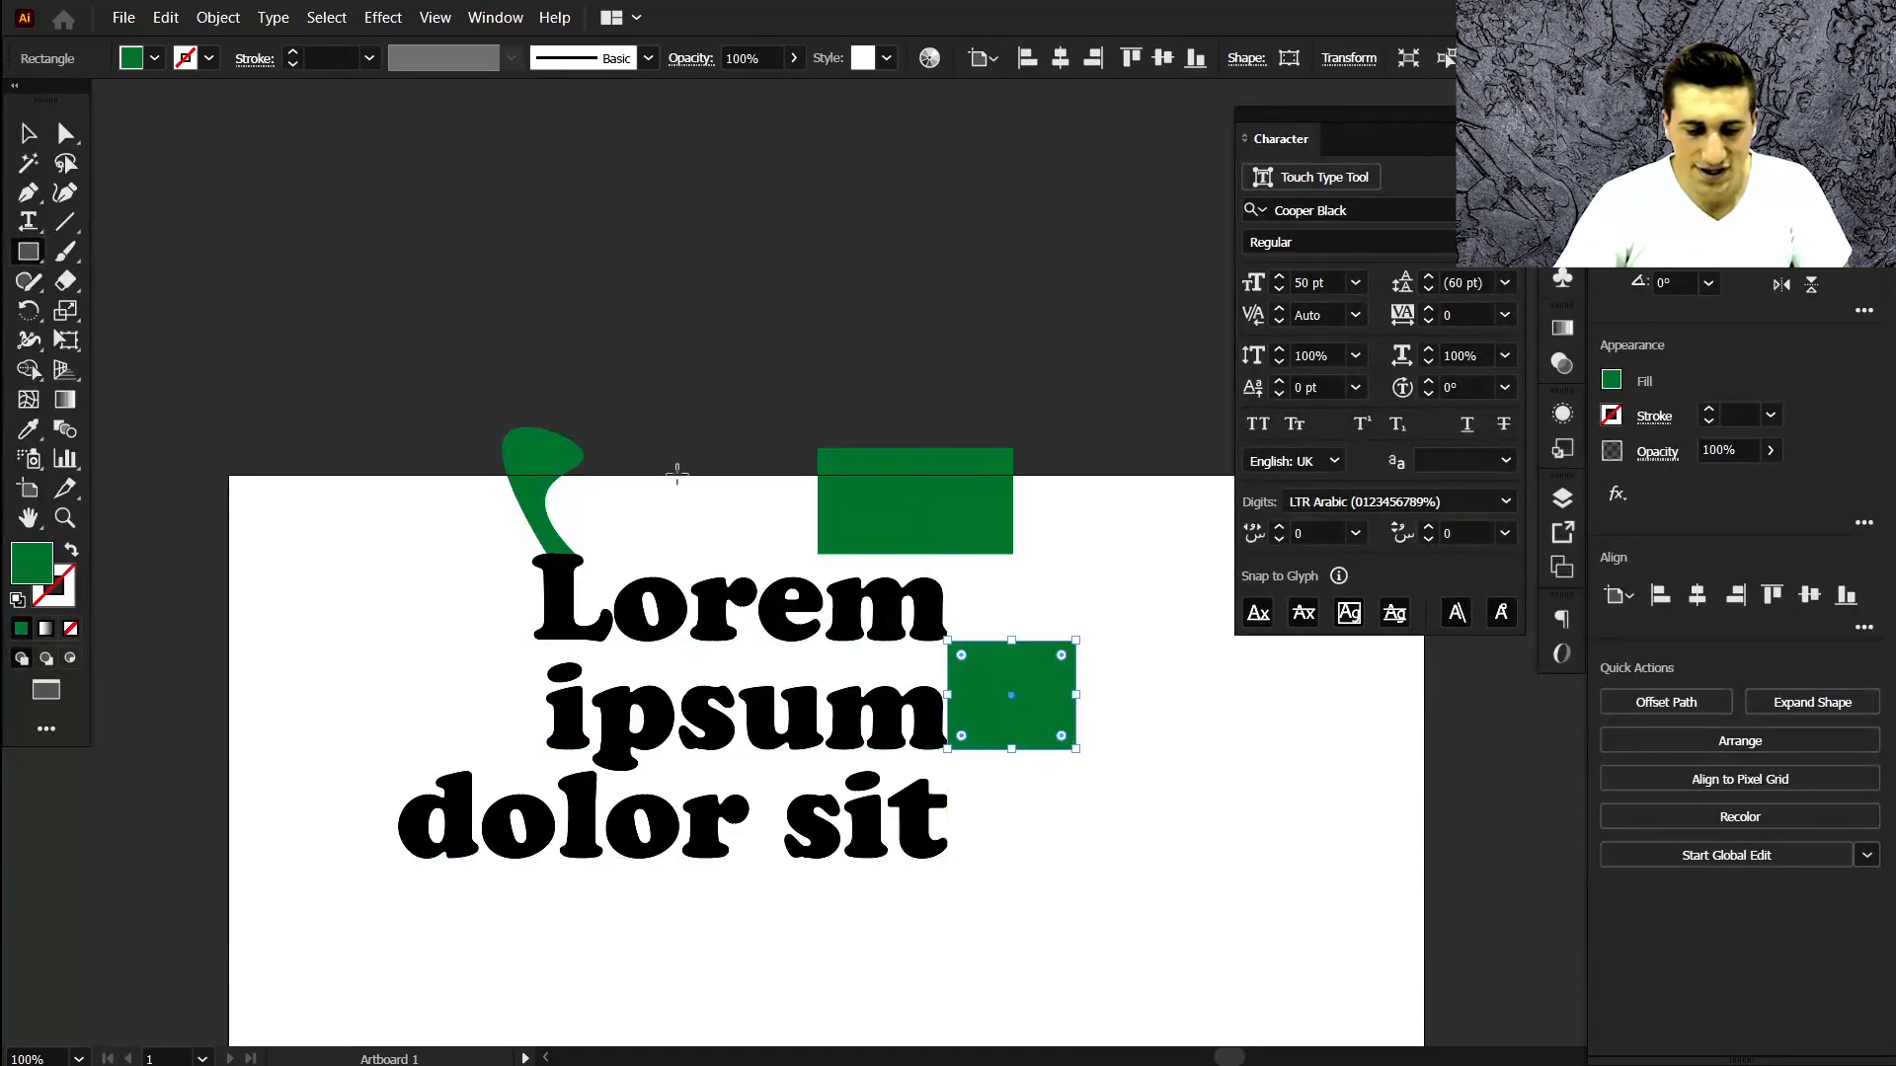
left_click(24, 195)
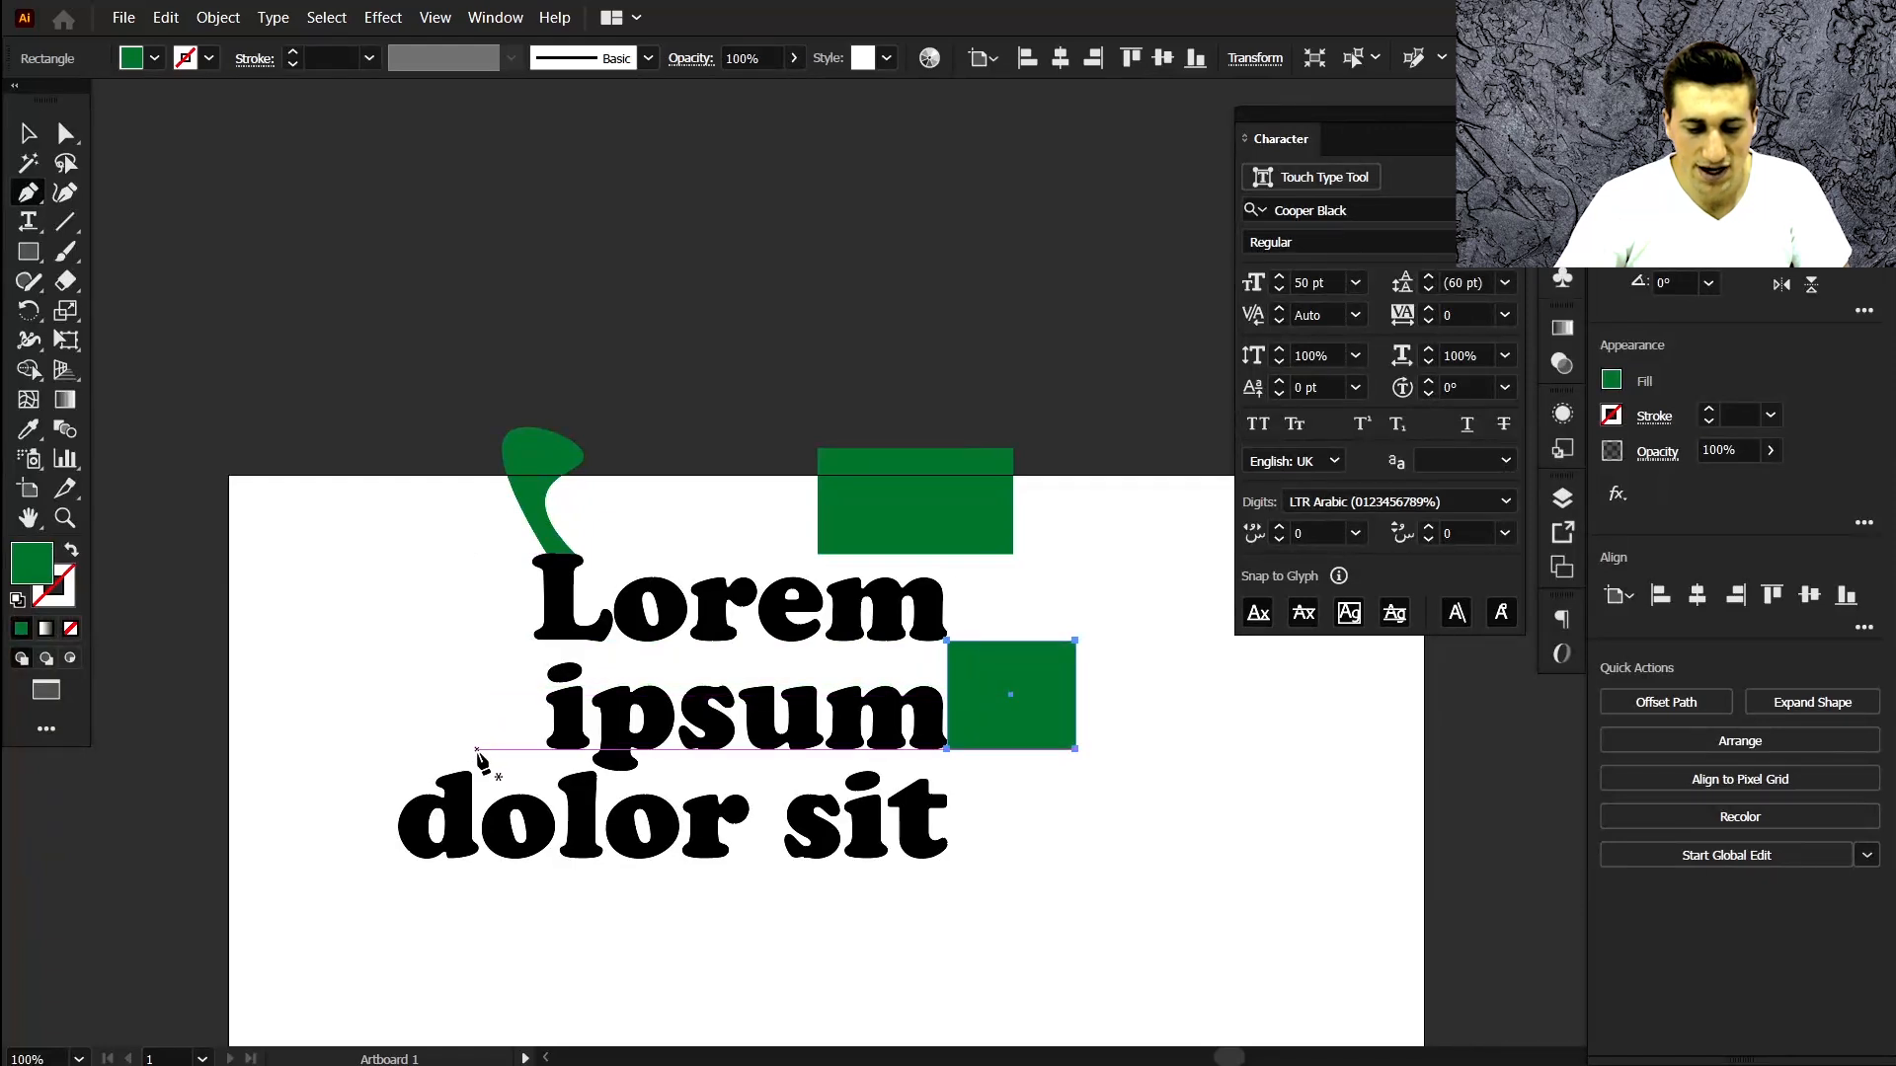
Show the font height options in the Character panel for the selected Lorem ipsum text.
left_click(28, 132)
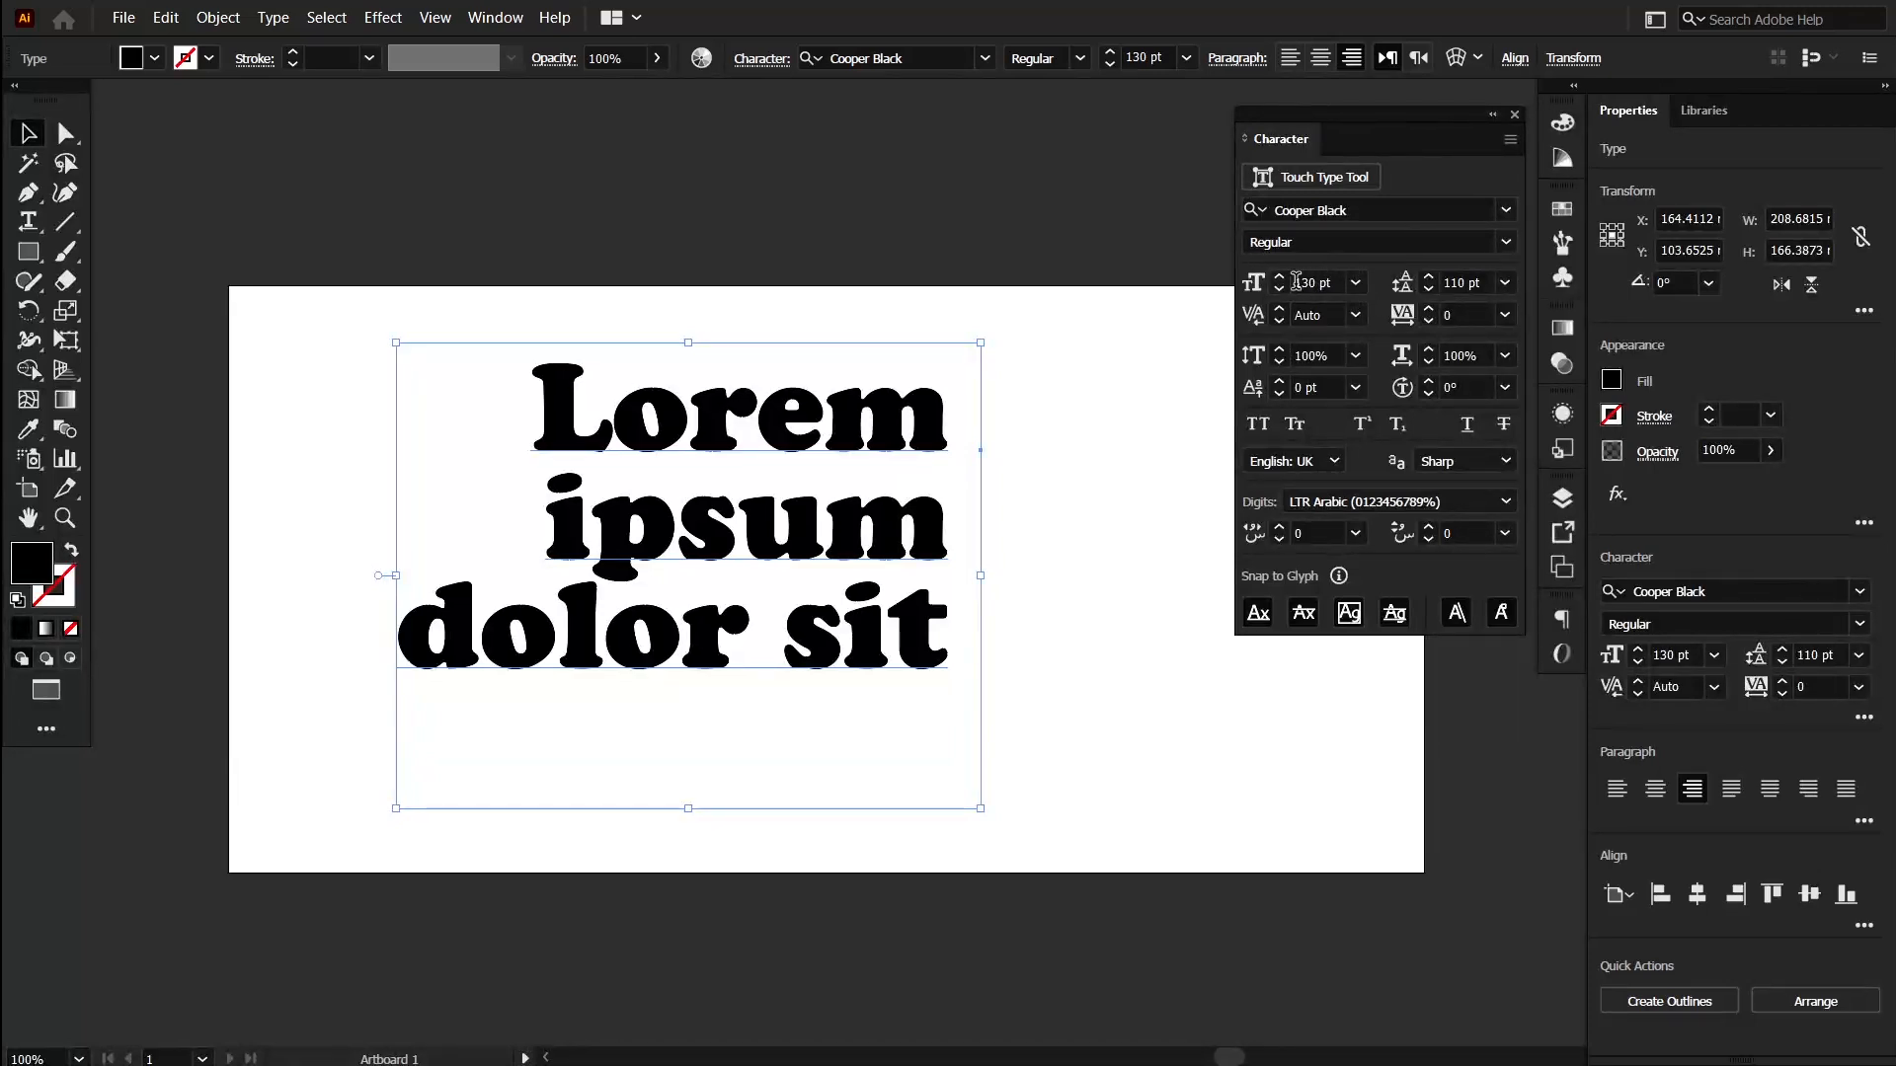
left_click(1511, 141)
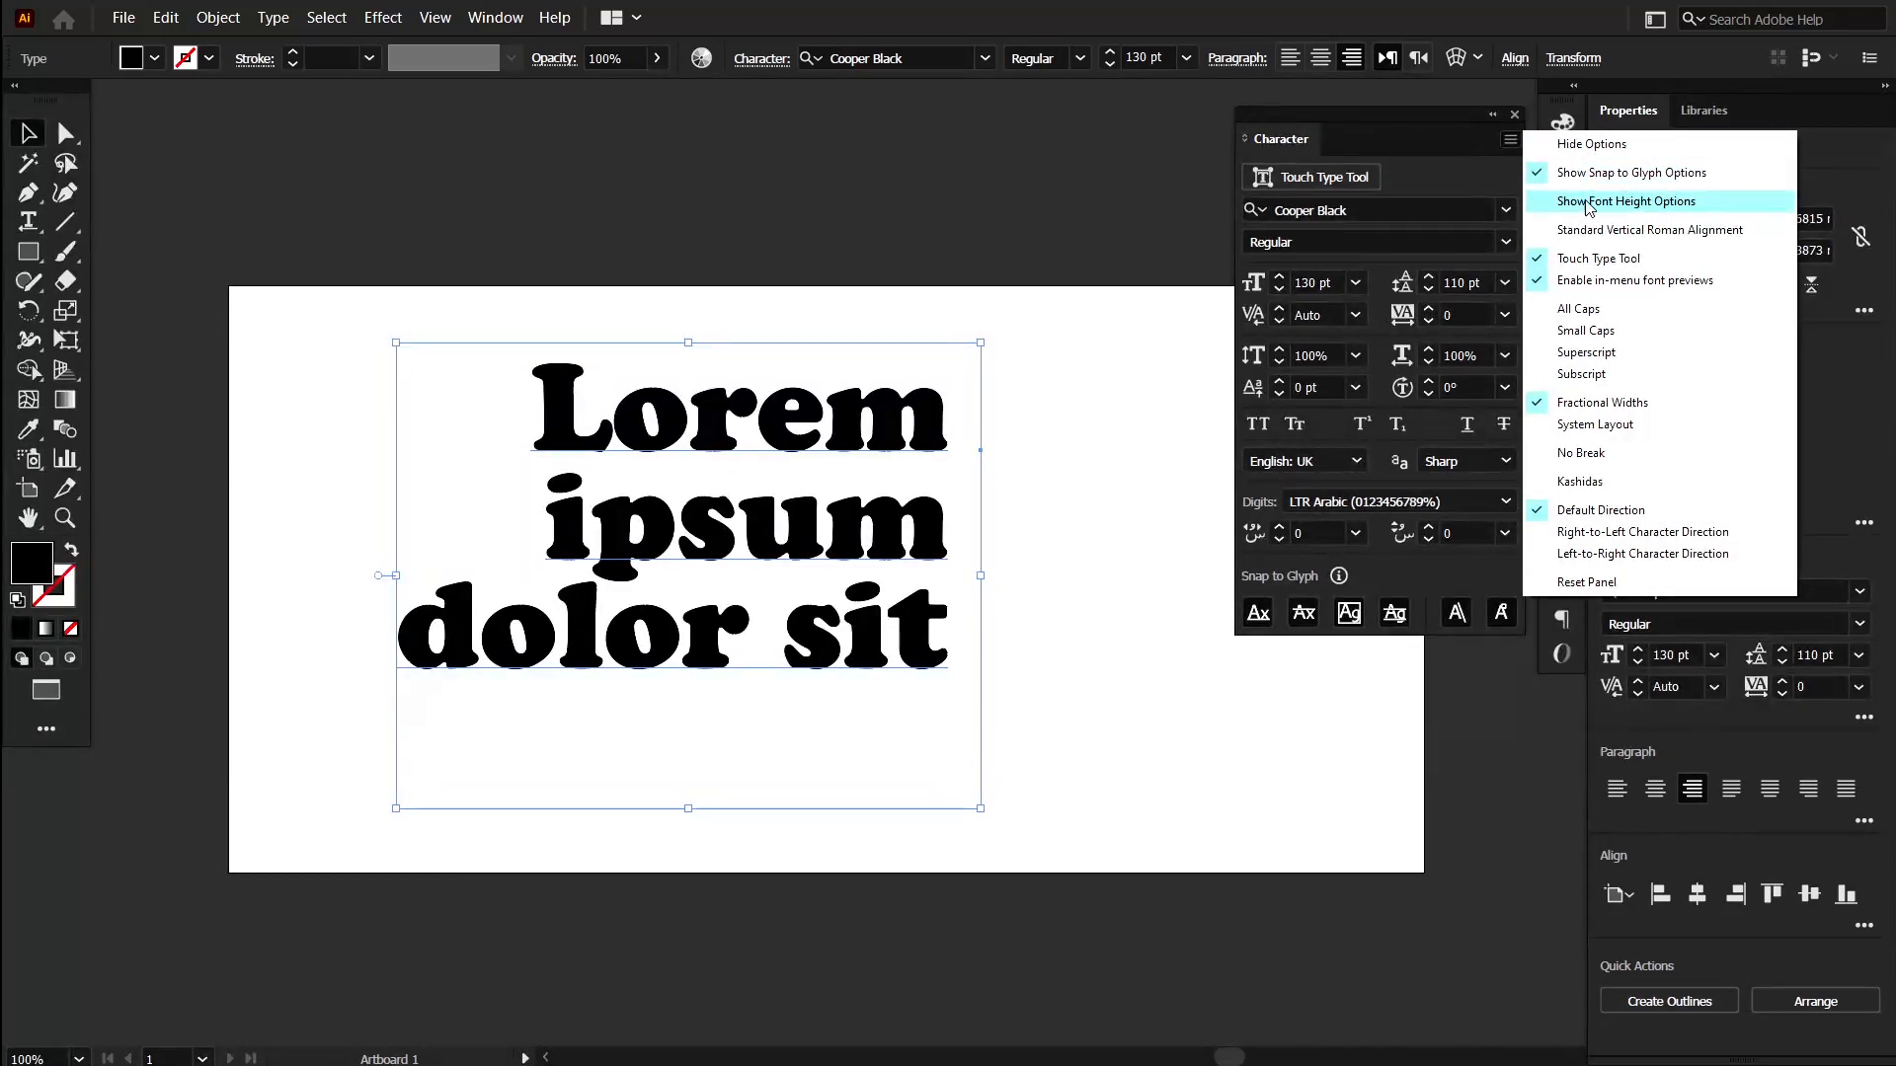
left_click(1611, 202)
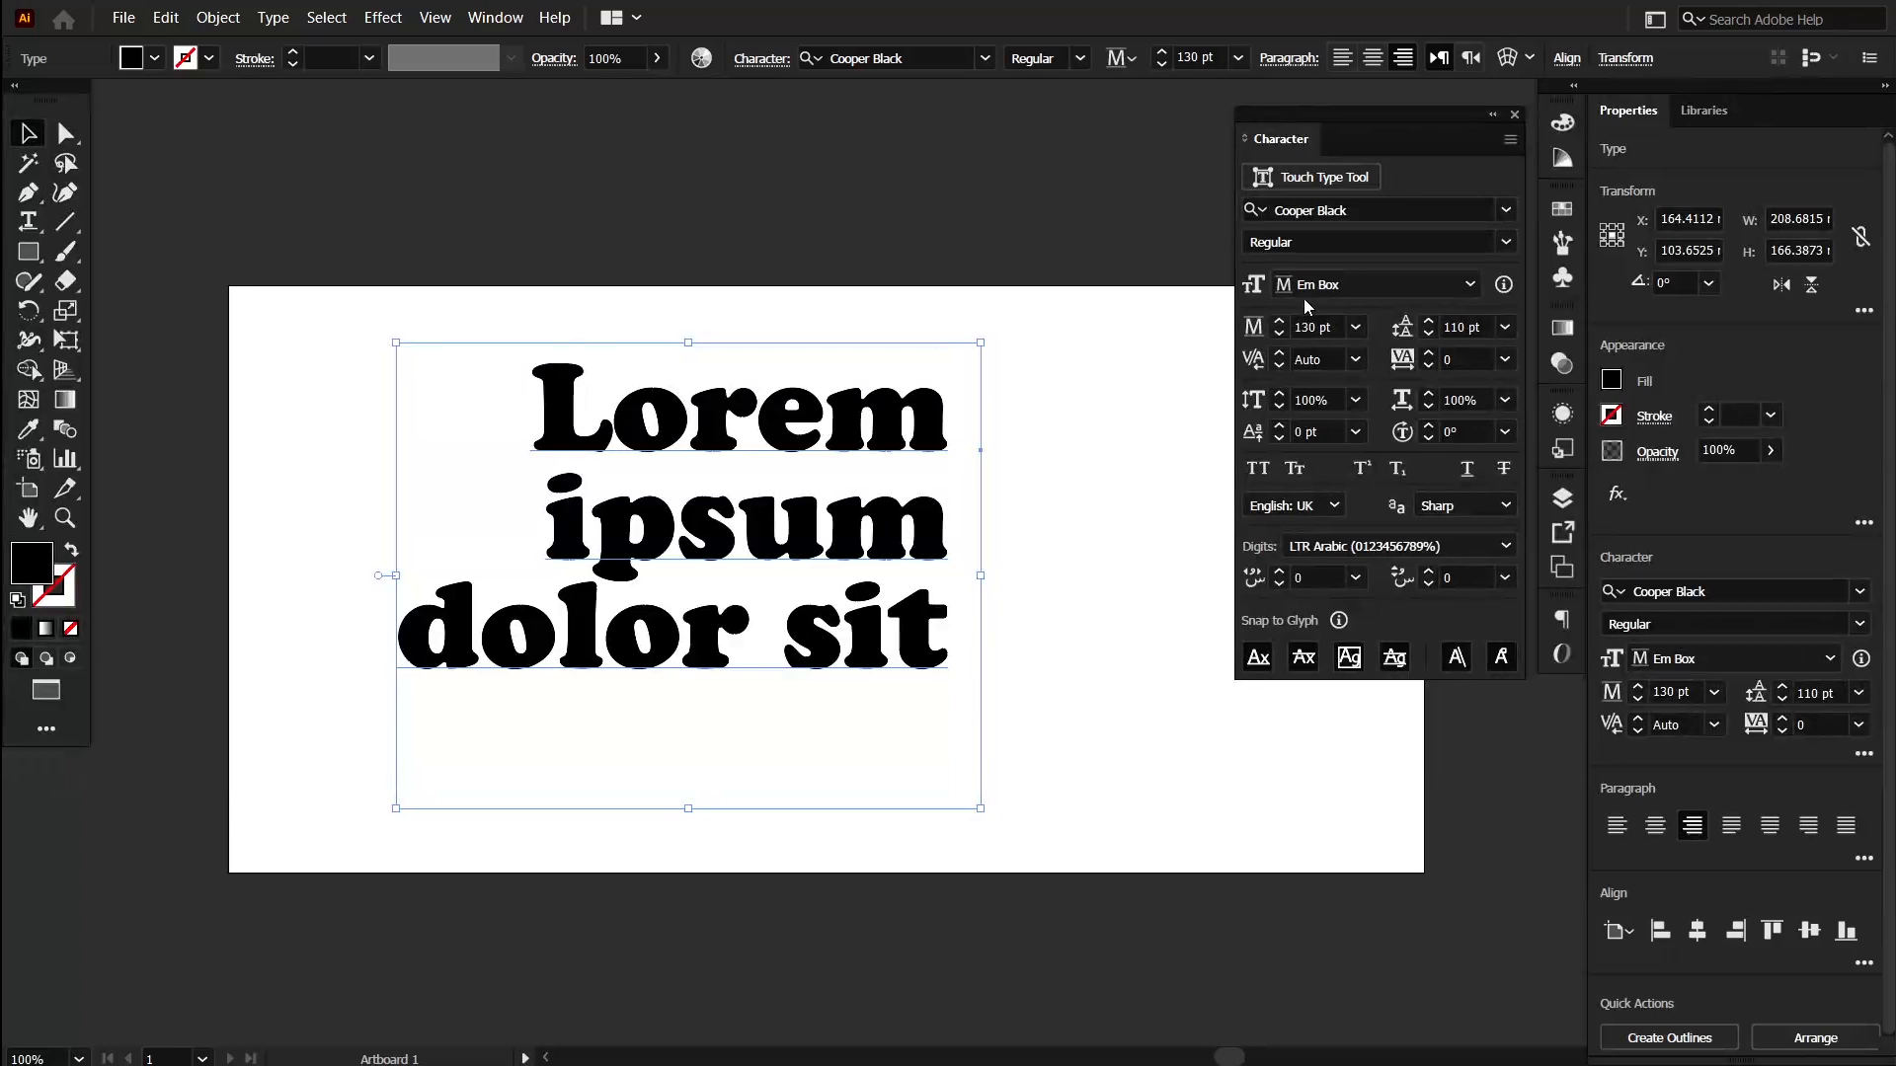
Change the font height reference of the Lorem ipsum text to Cap Height.
left_click(1349, 292)
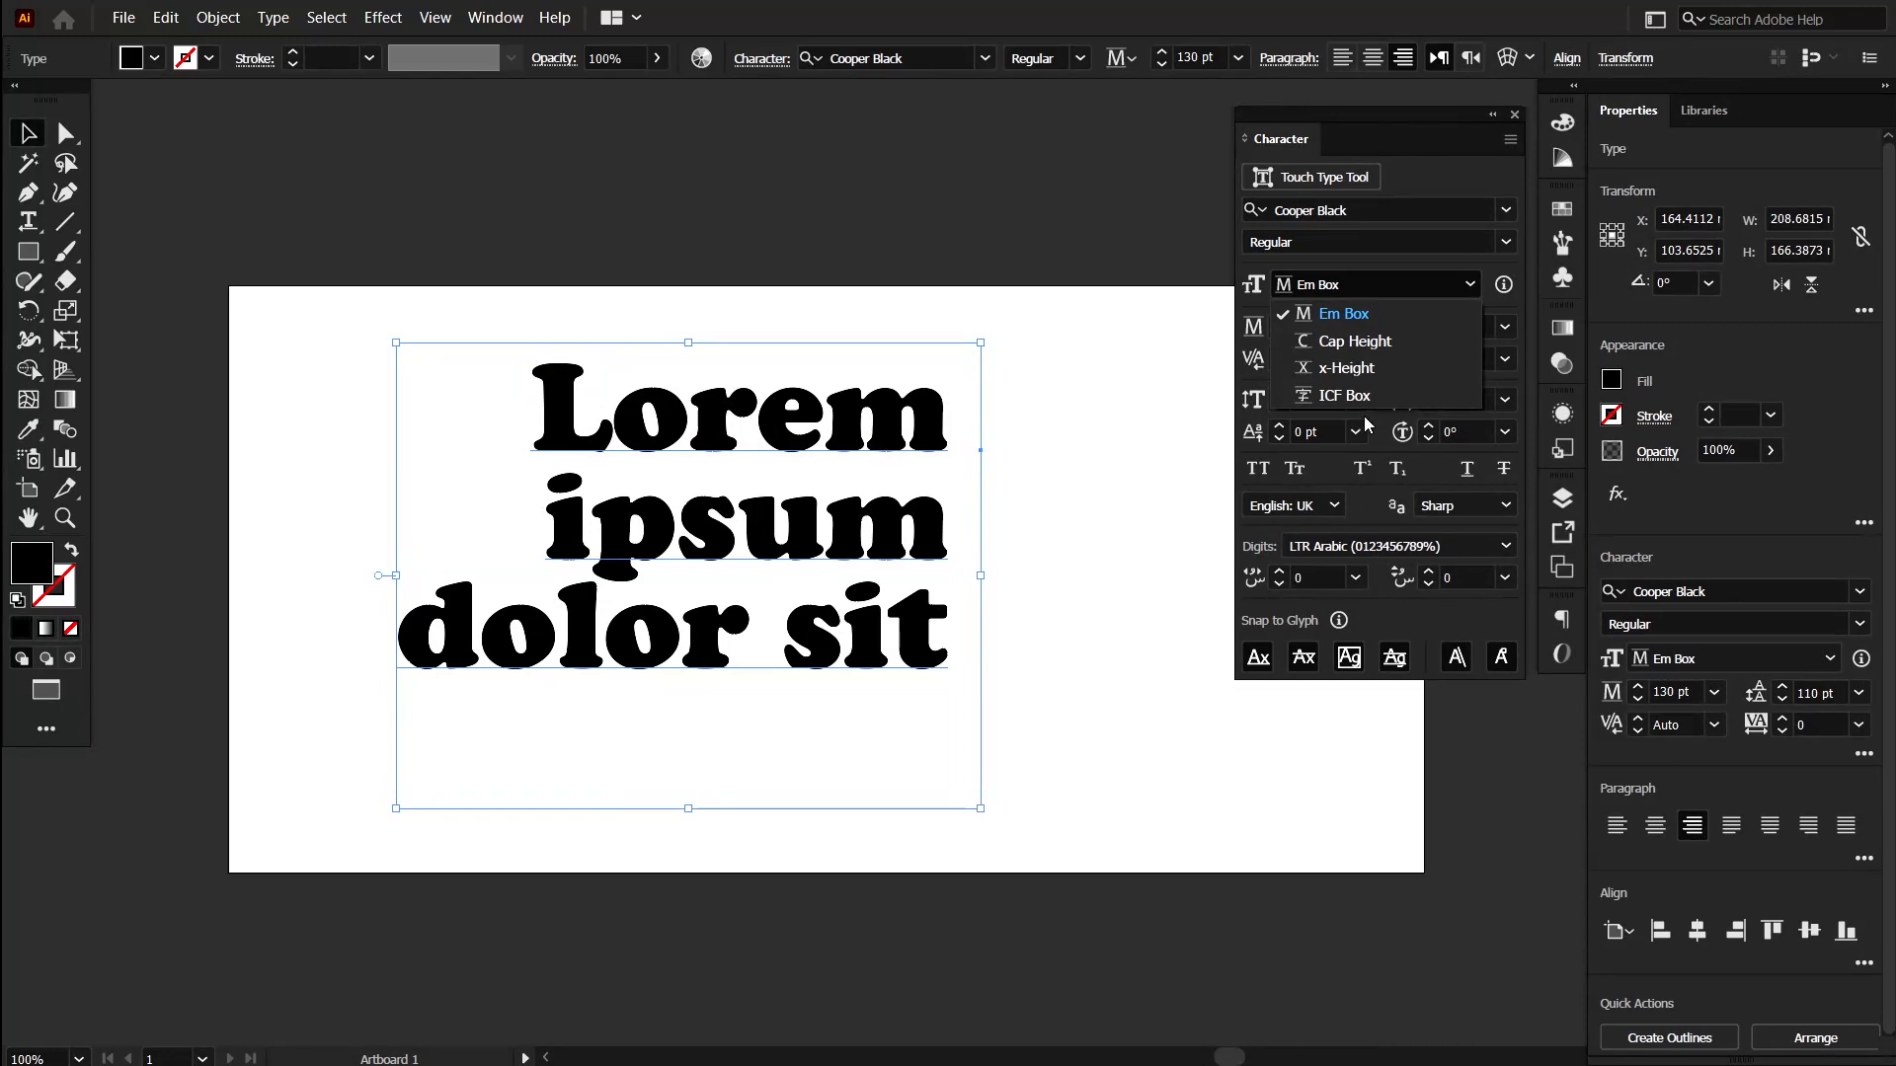
left_click(1407, 276)
left_click(1368, 282)
left_click(1406, 344)
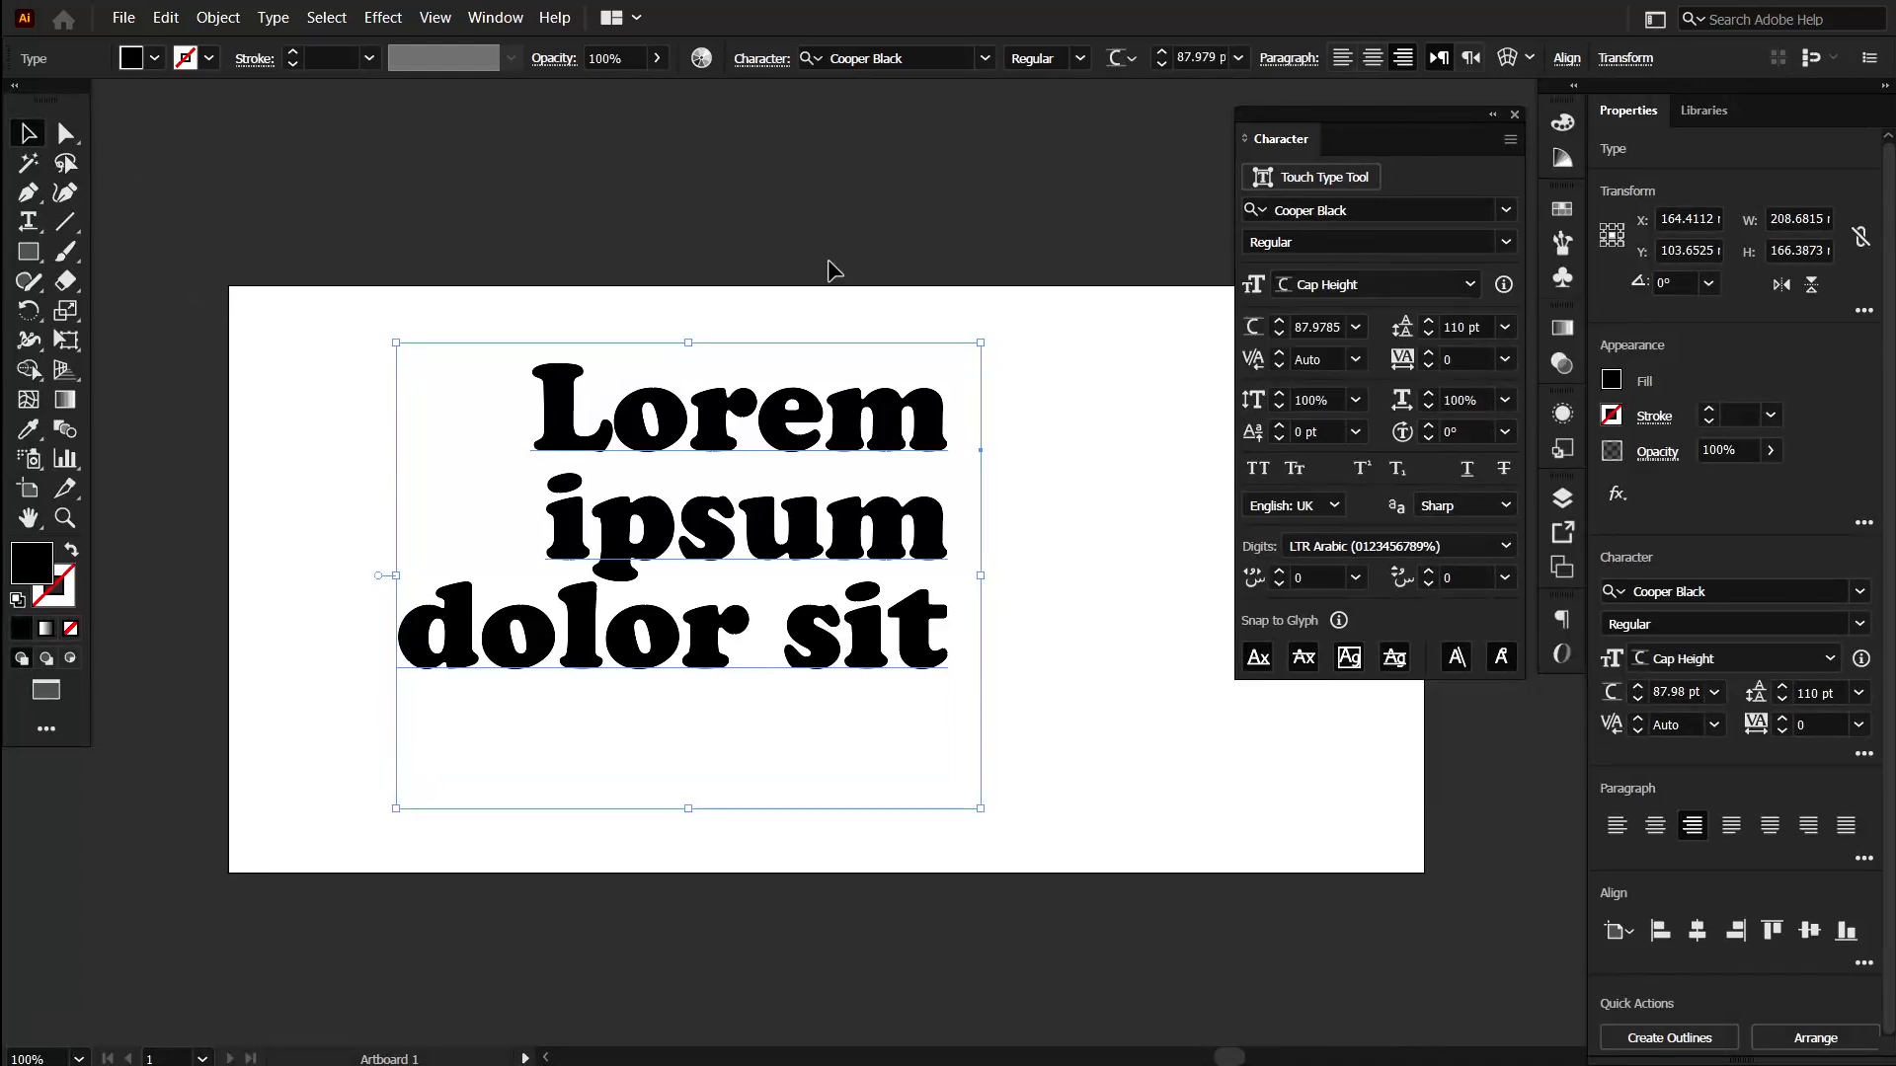
Set the cap height of the Lorem ipsum text to 89 pt and raise it to 90 pt.
left_click(1325, 329)
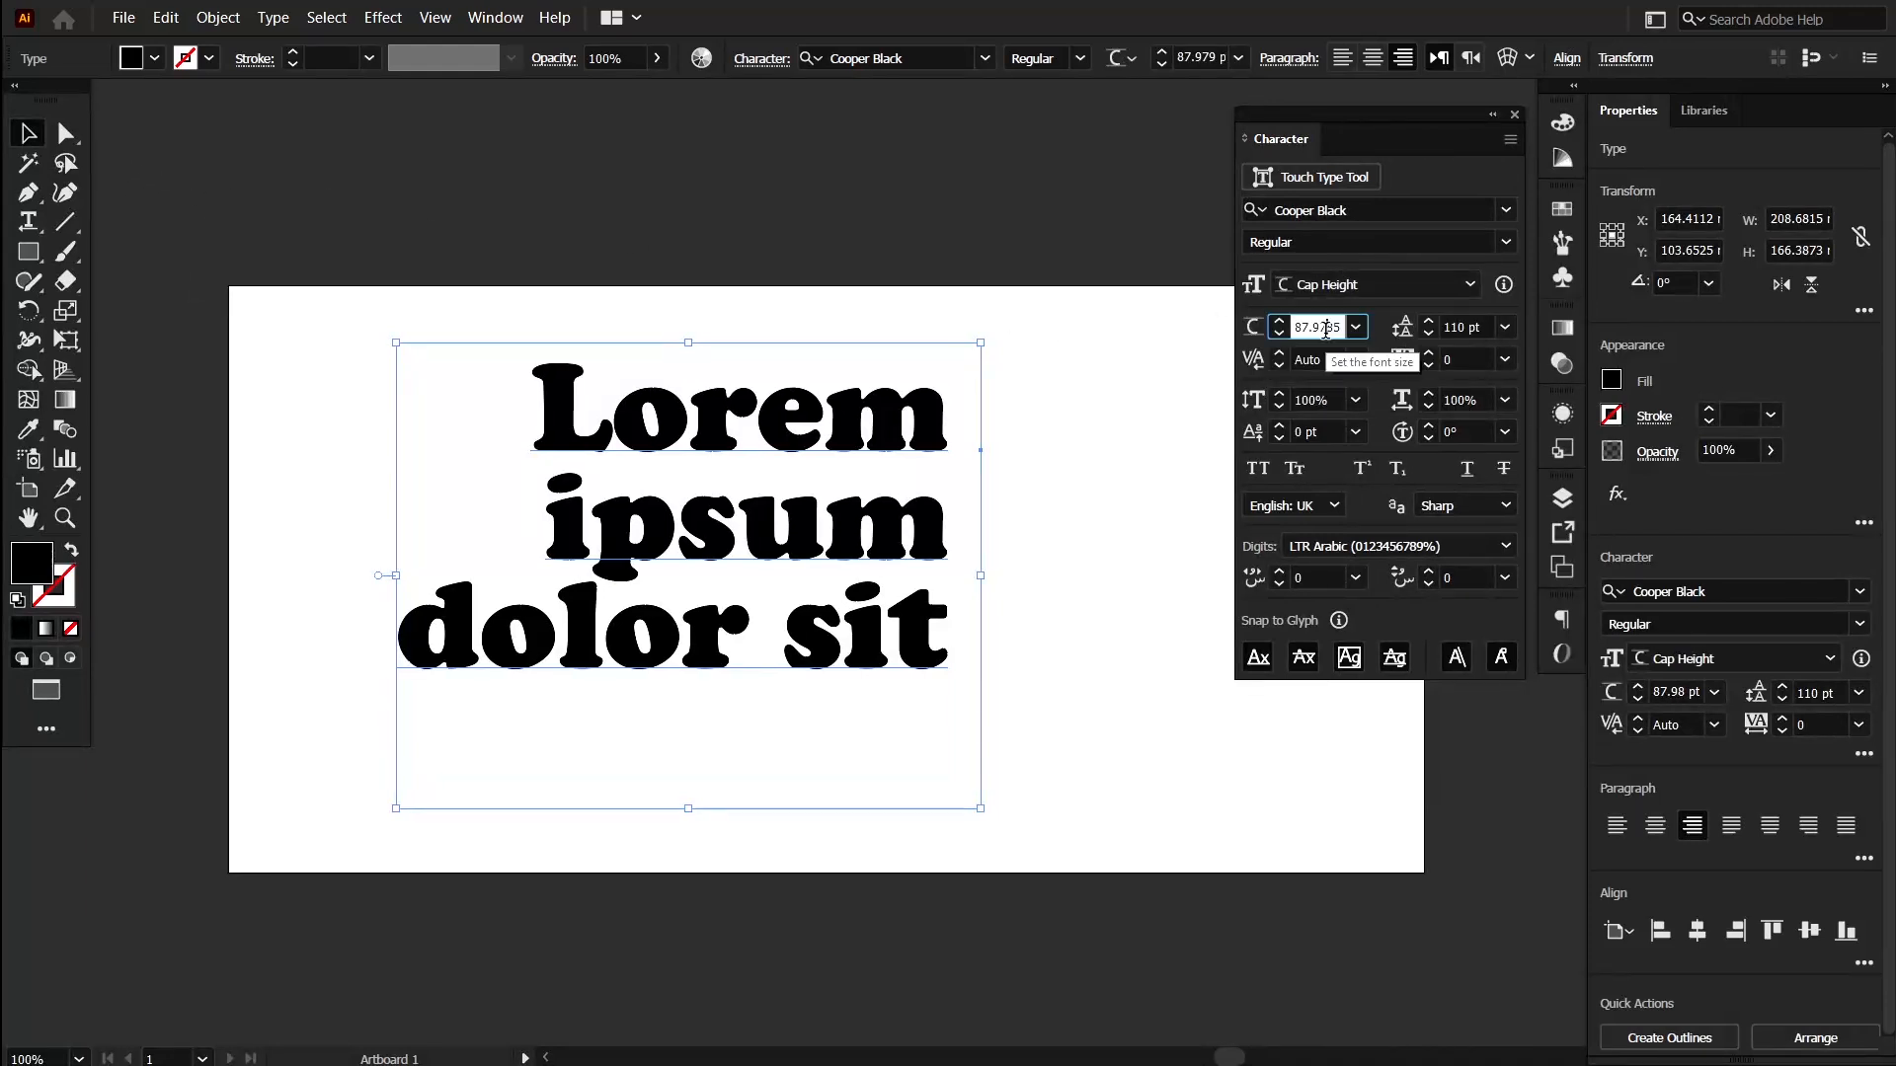
double_click(1325, 329)
type("89")
key("Return")
key("Up")
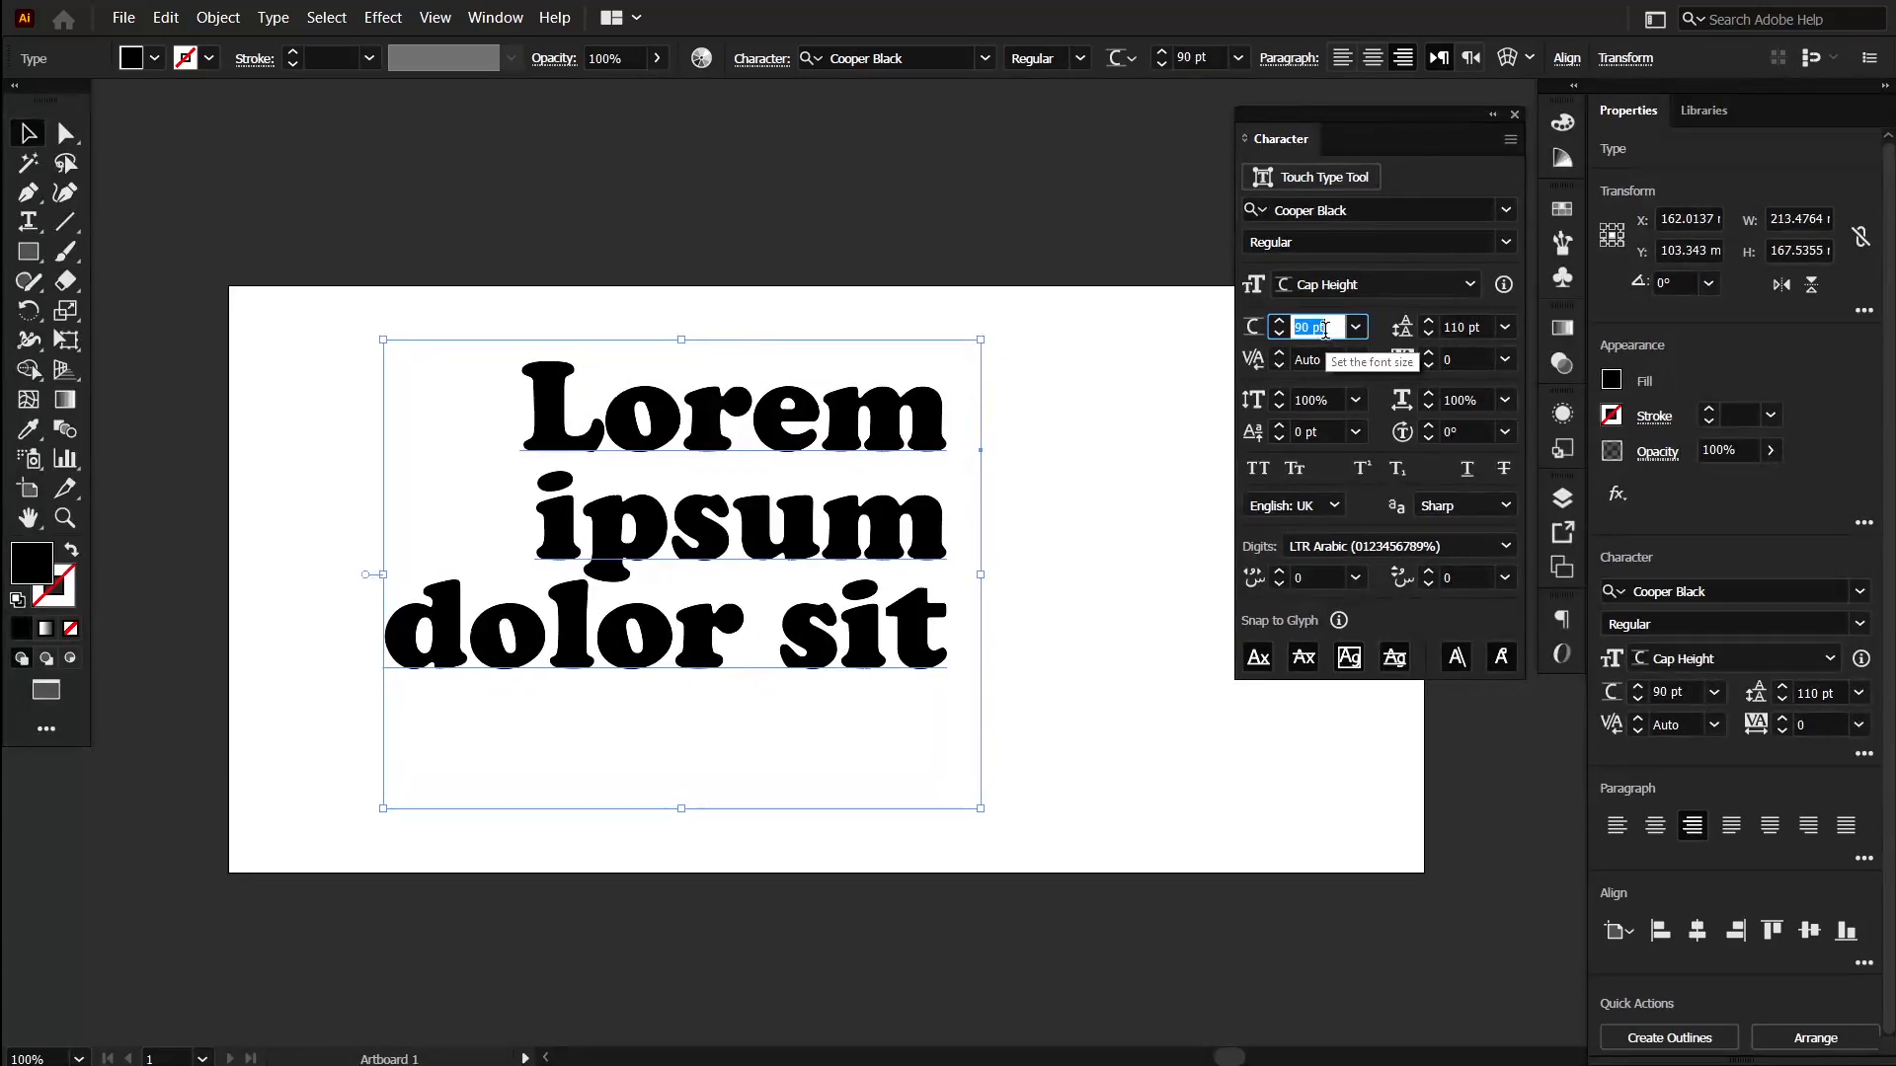
Draw a green rectangle about 23 mm wide and 39 mm high beside the first line of the Lorem ipsum text.
left_click(36, 255)
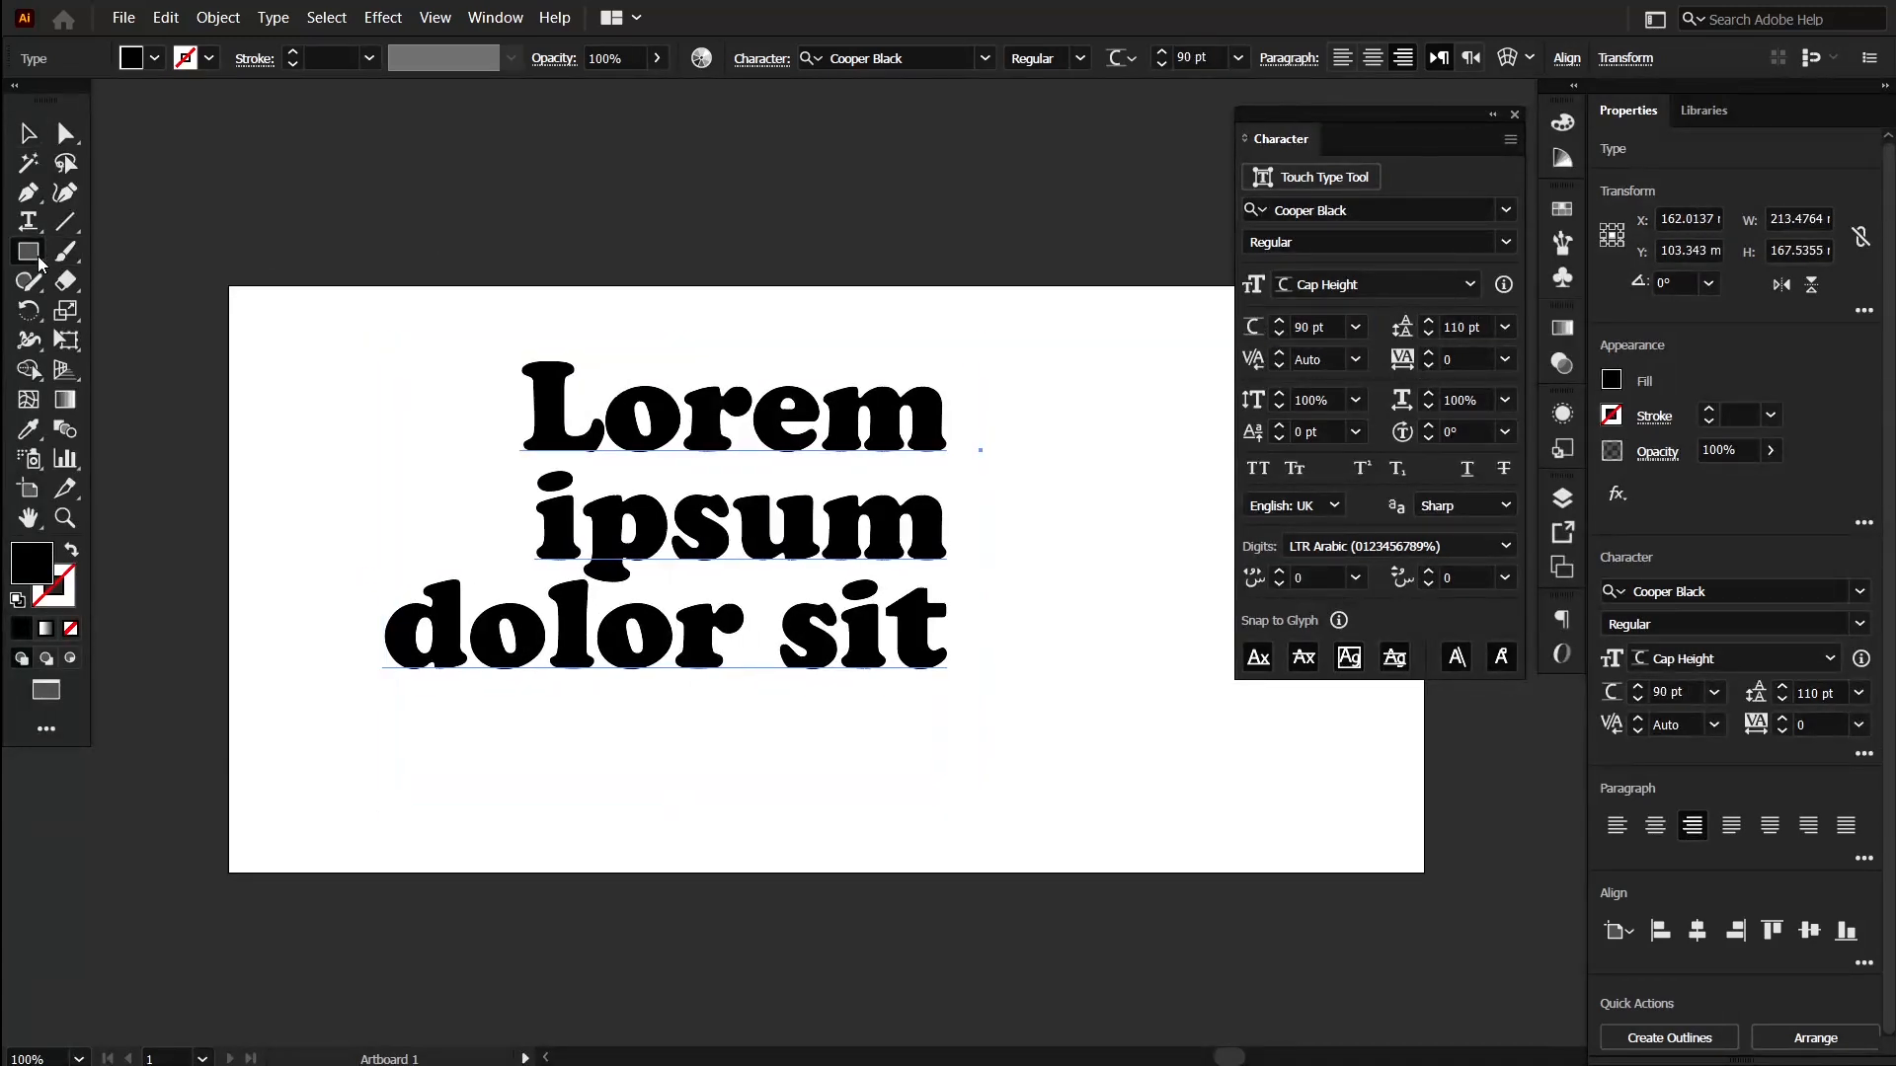
left_click_drag(331, 343, 398, 452)
key("v")
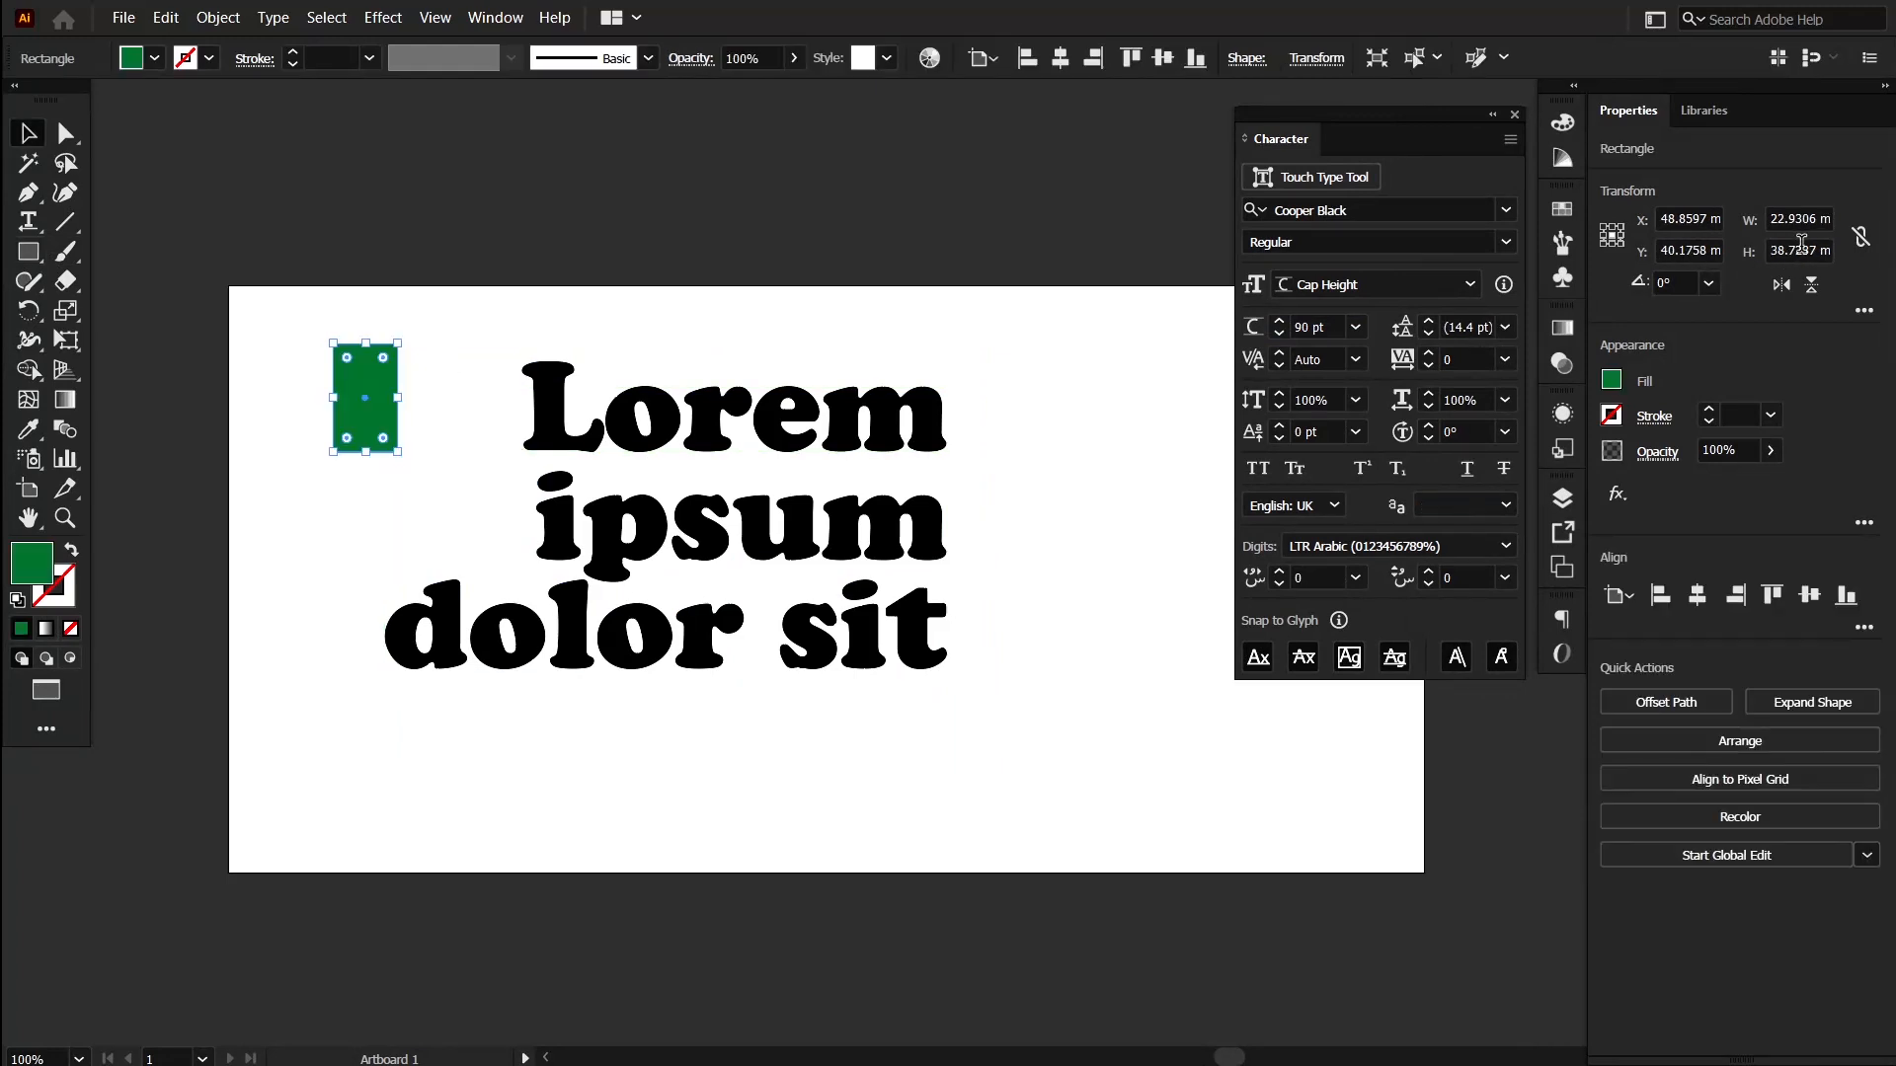
Set the green rectangle's height to 90 pt and move it over the L of Lorem to compare their heights.
left_click(1802, 248)
double_click(1800, 249)
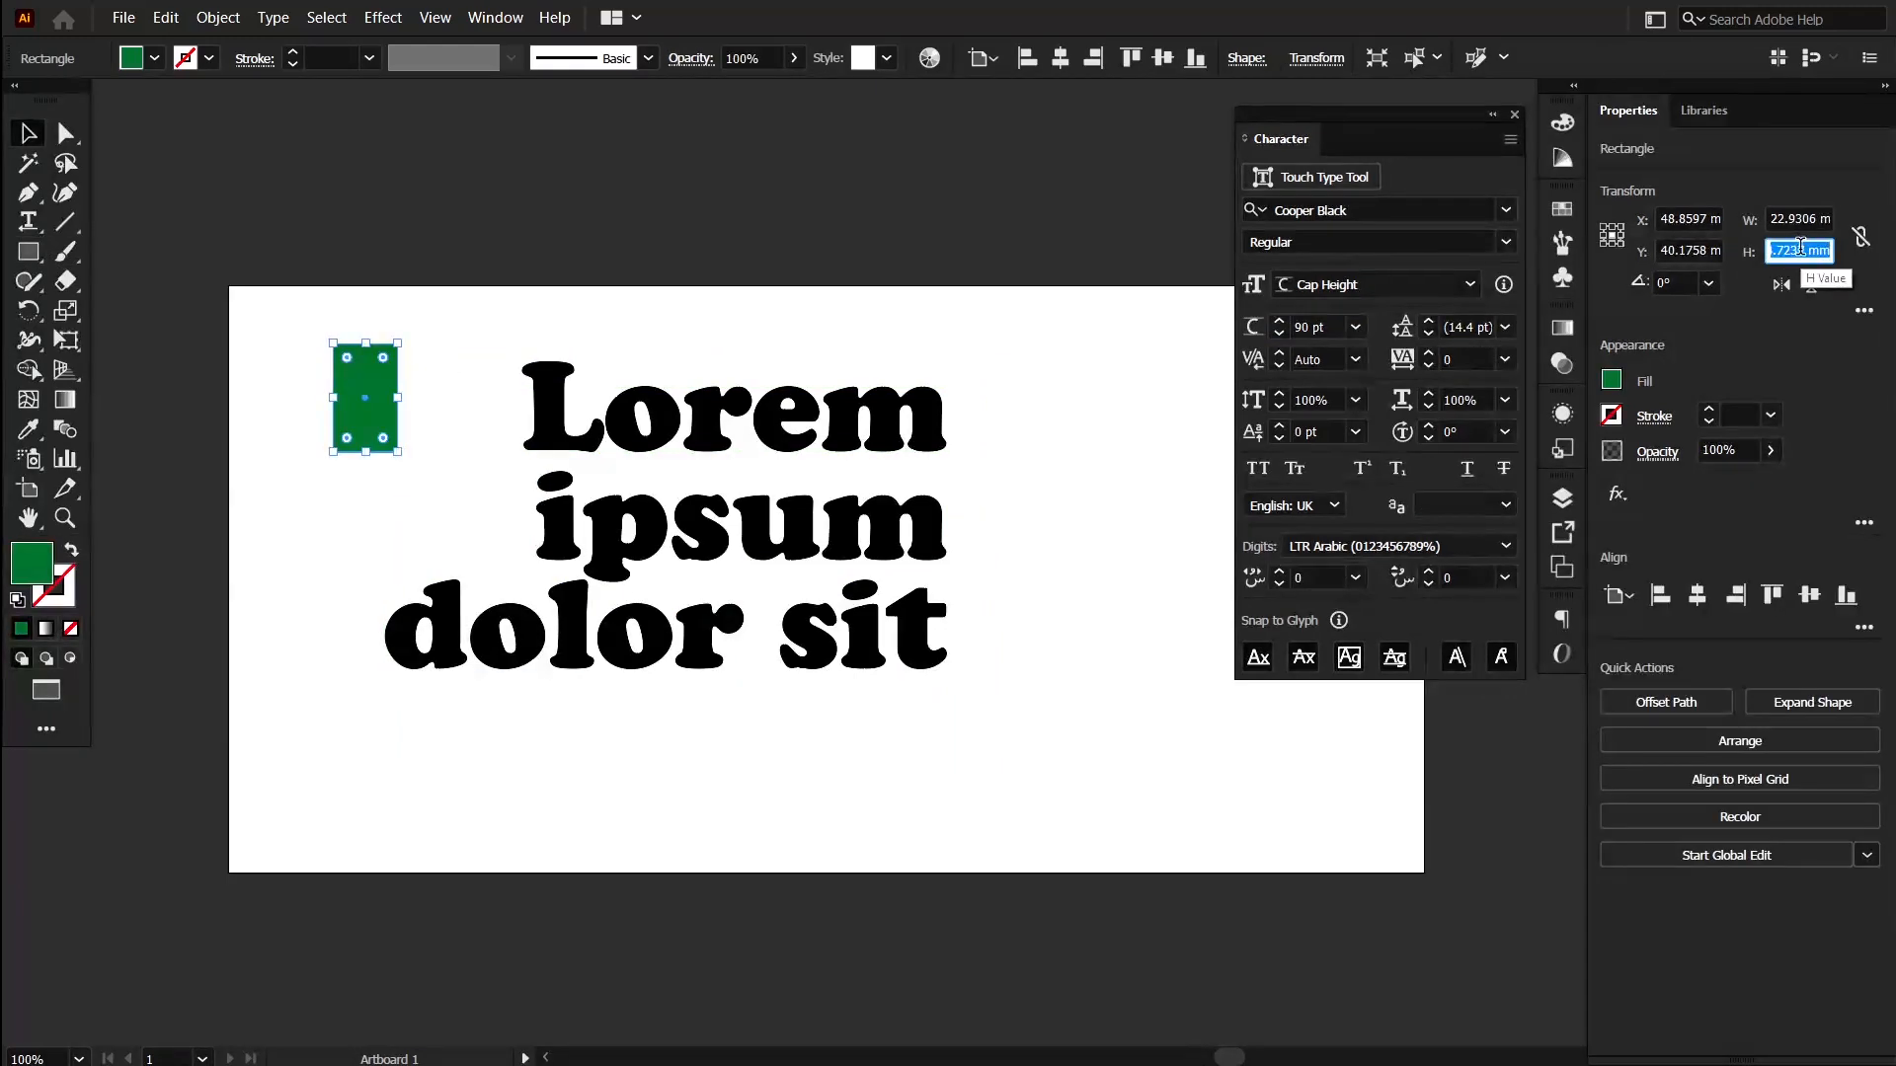
type("90pt")
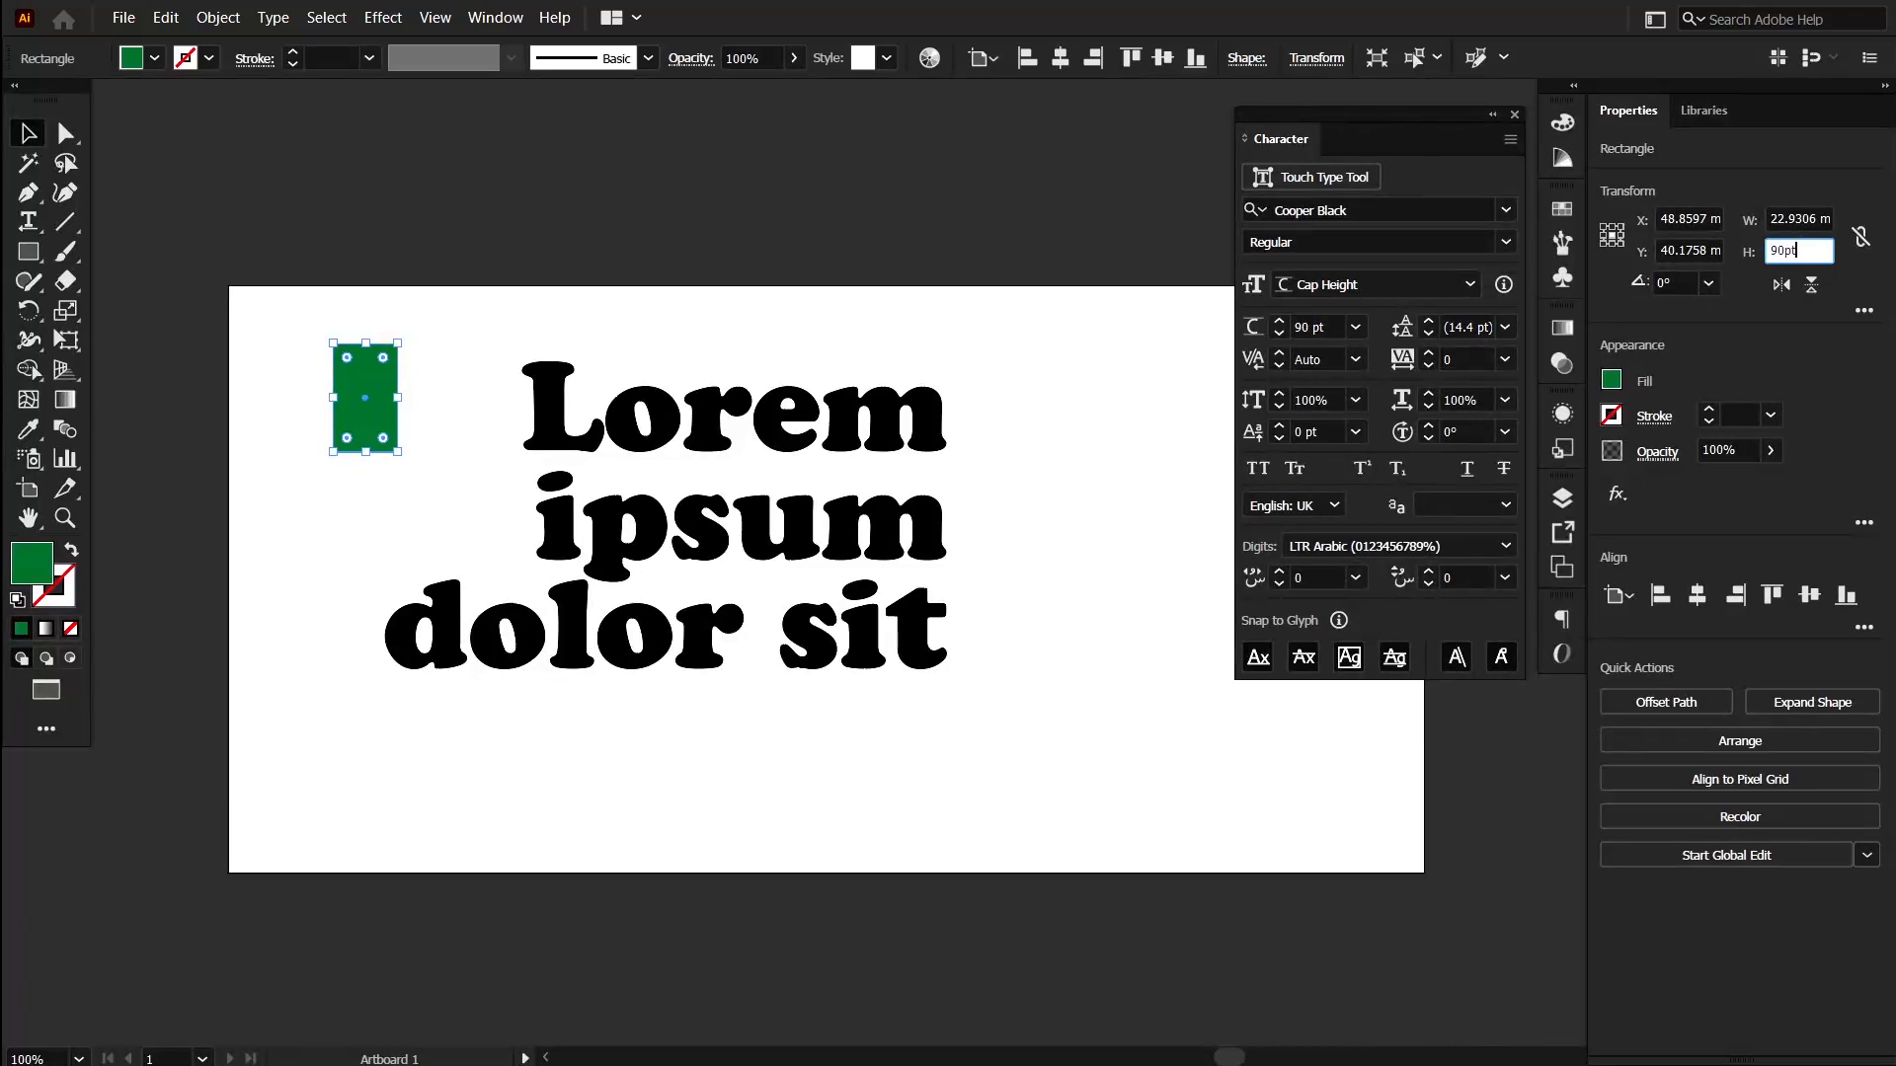
key("Return")
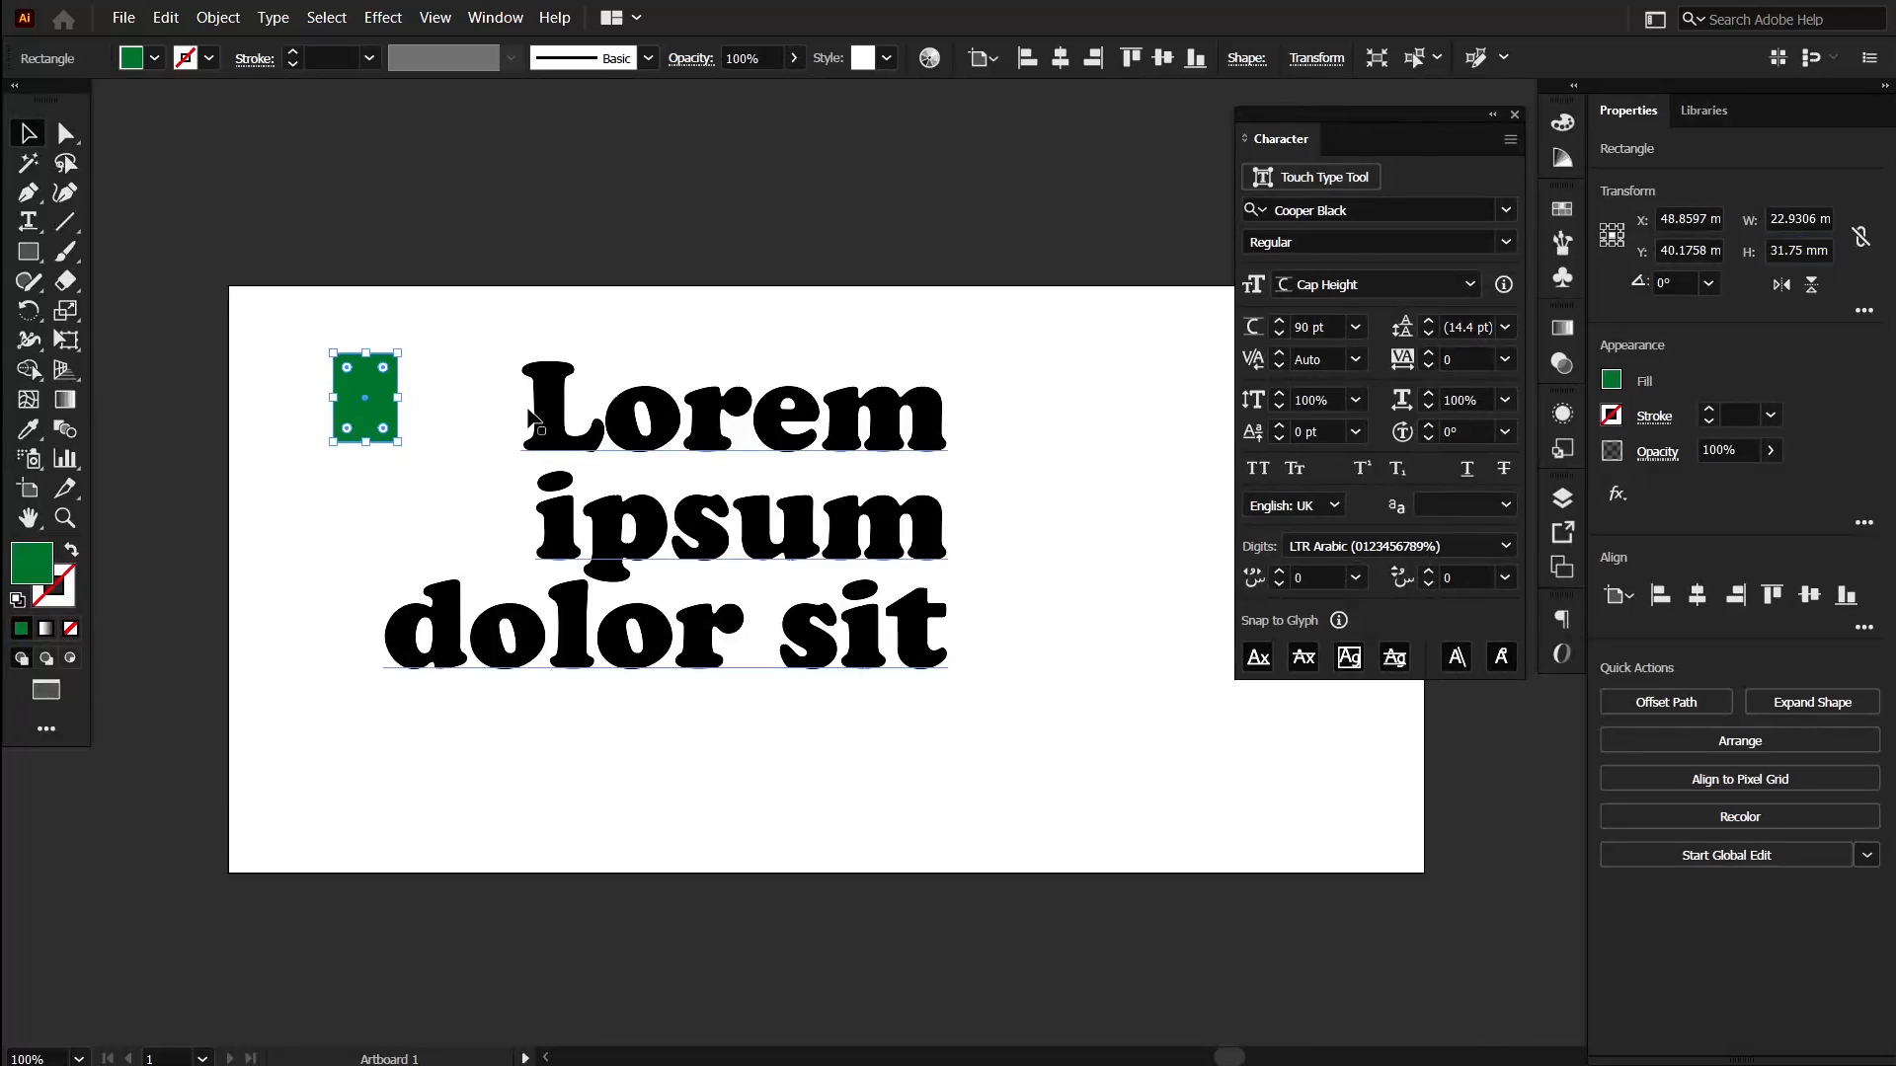
left_click_drag(372, 403, 563, 404)
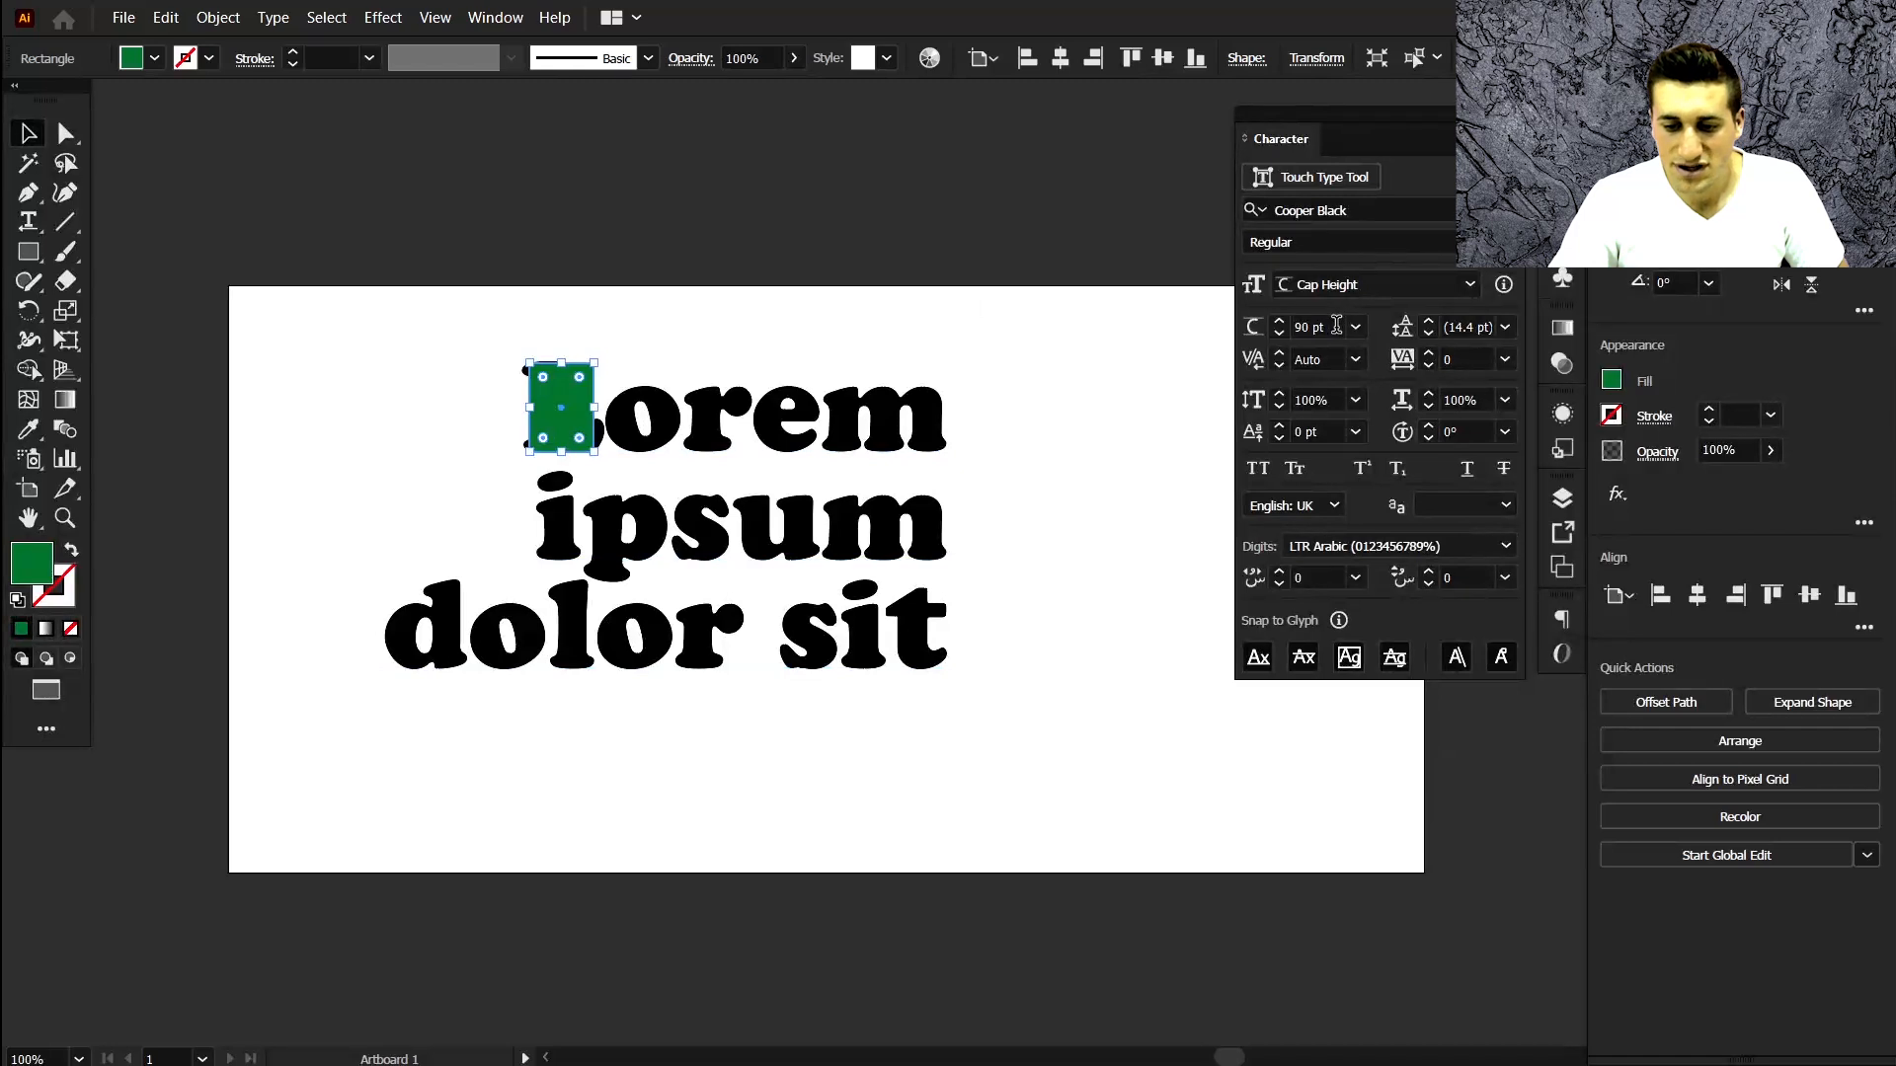
Change the font height reference of the Lorem ipsum text to x-Height and set it to 80 pt.
left_click(1390, 287)
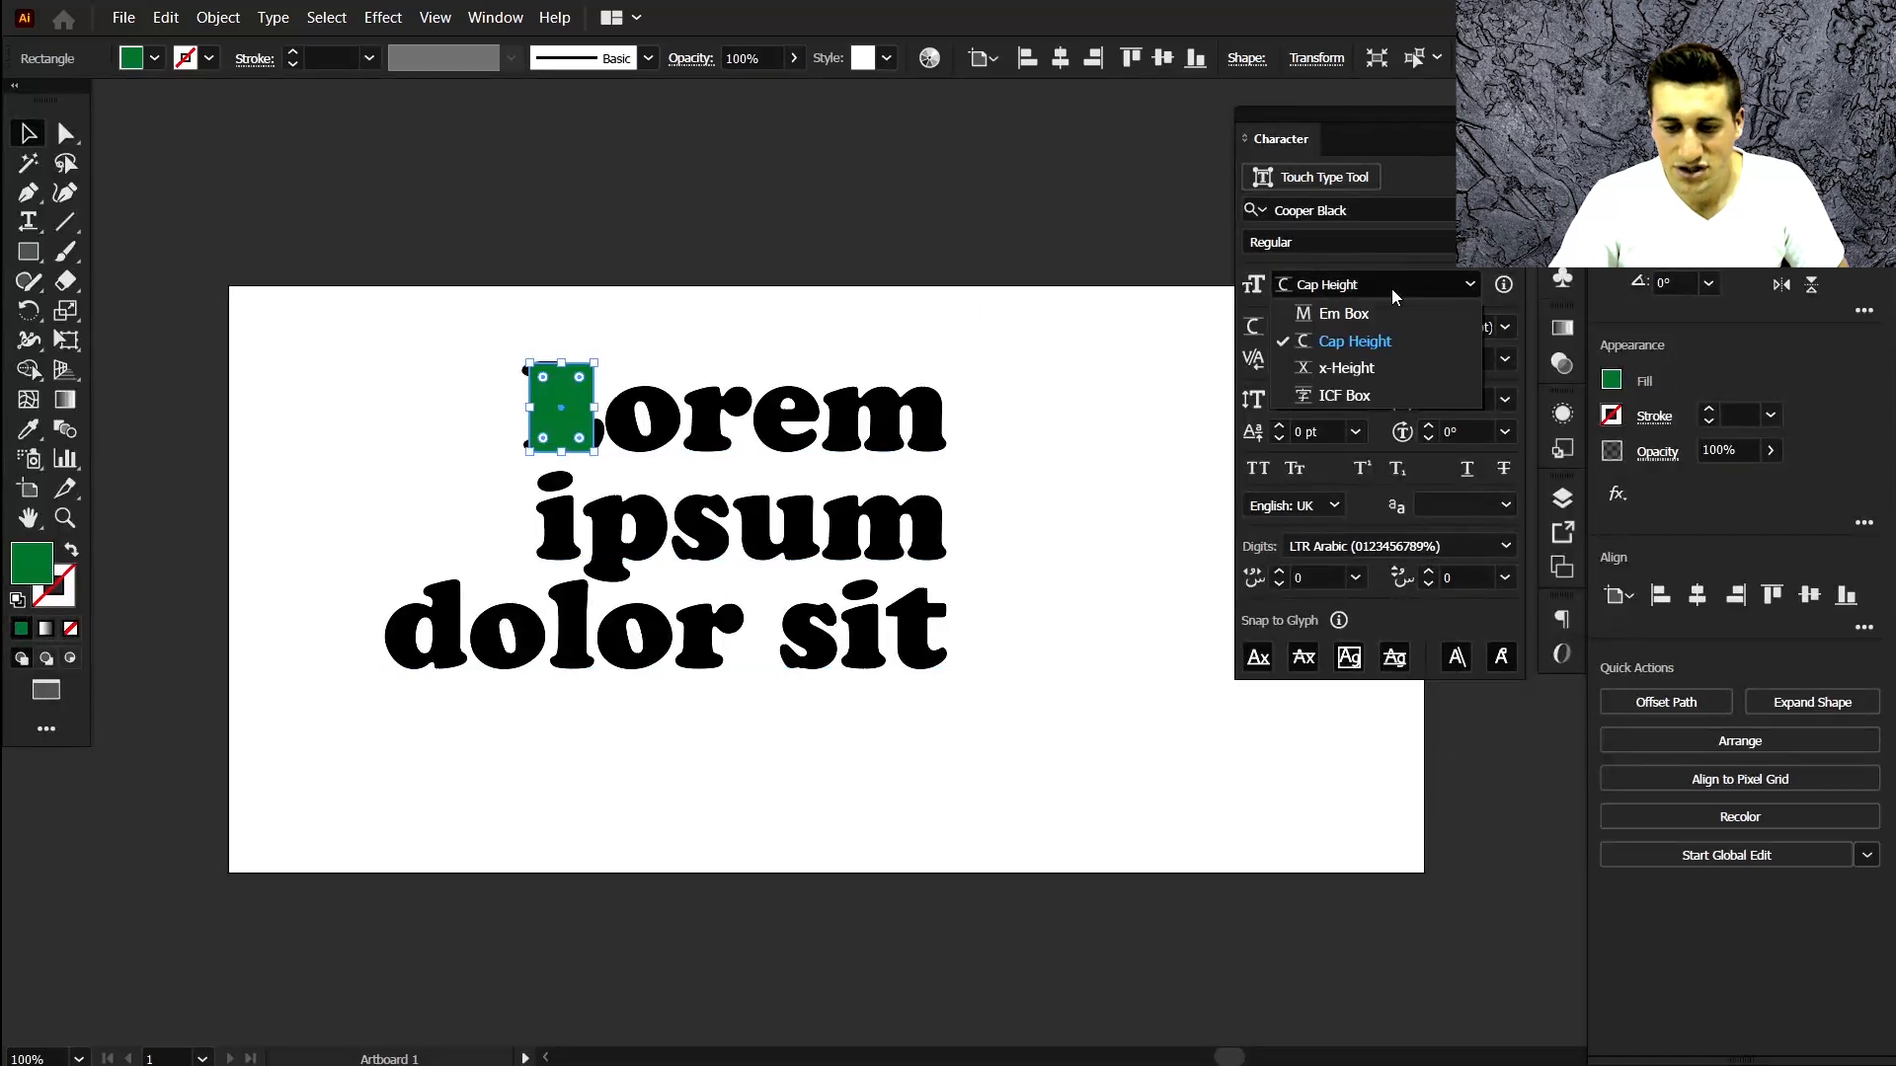
left_click(1347, 368)
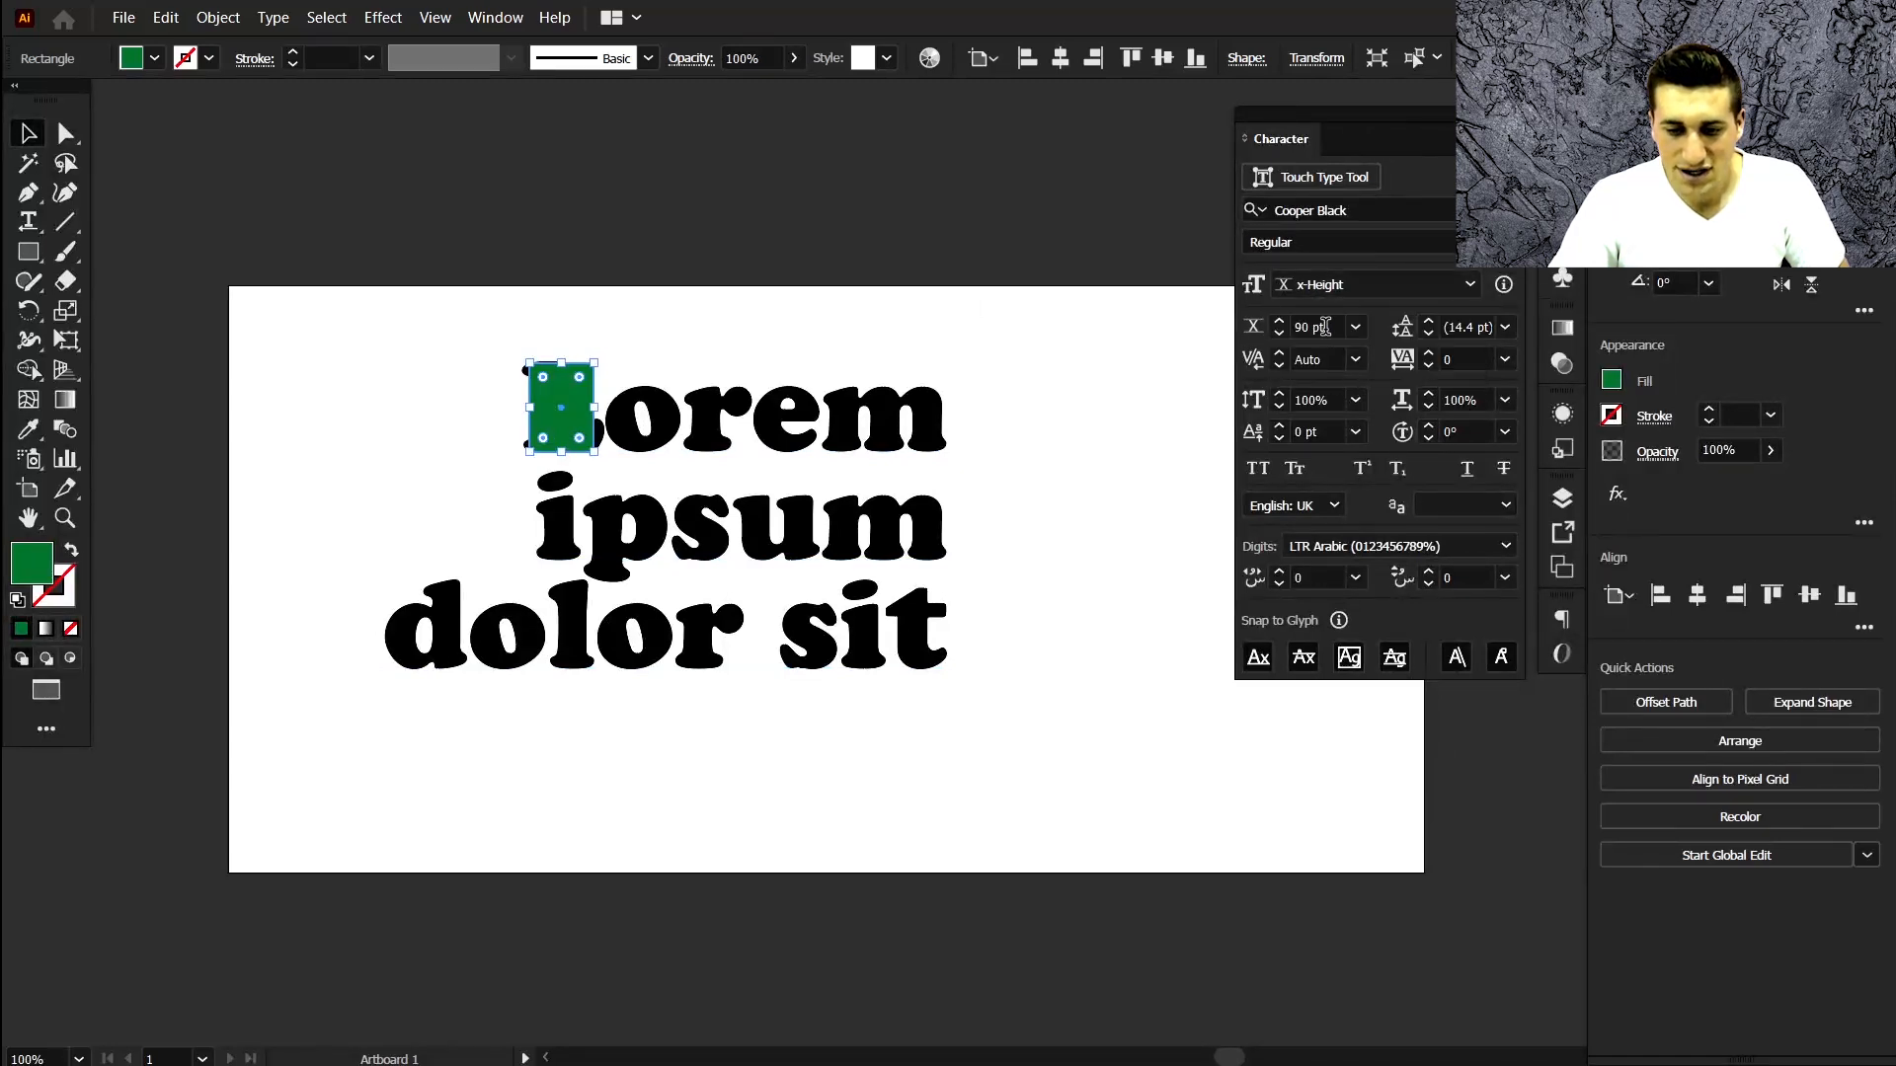
double_click(1331, 326)
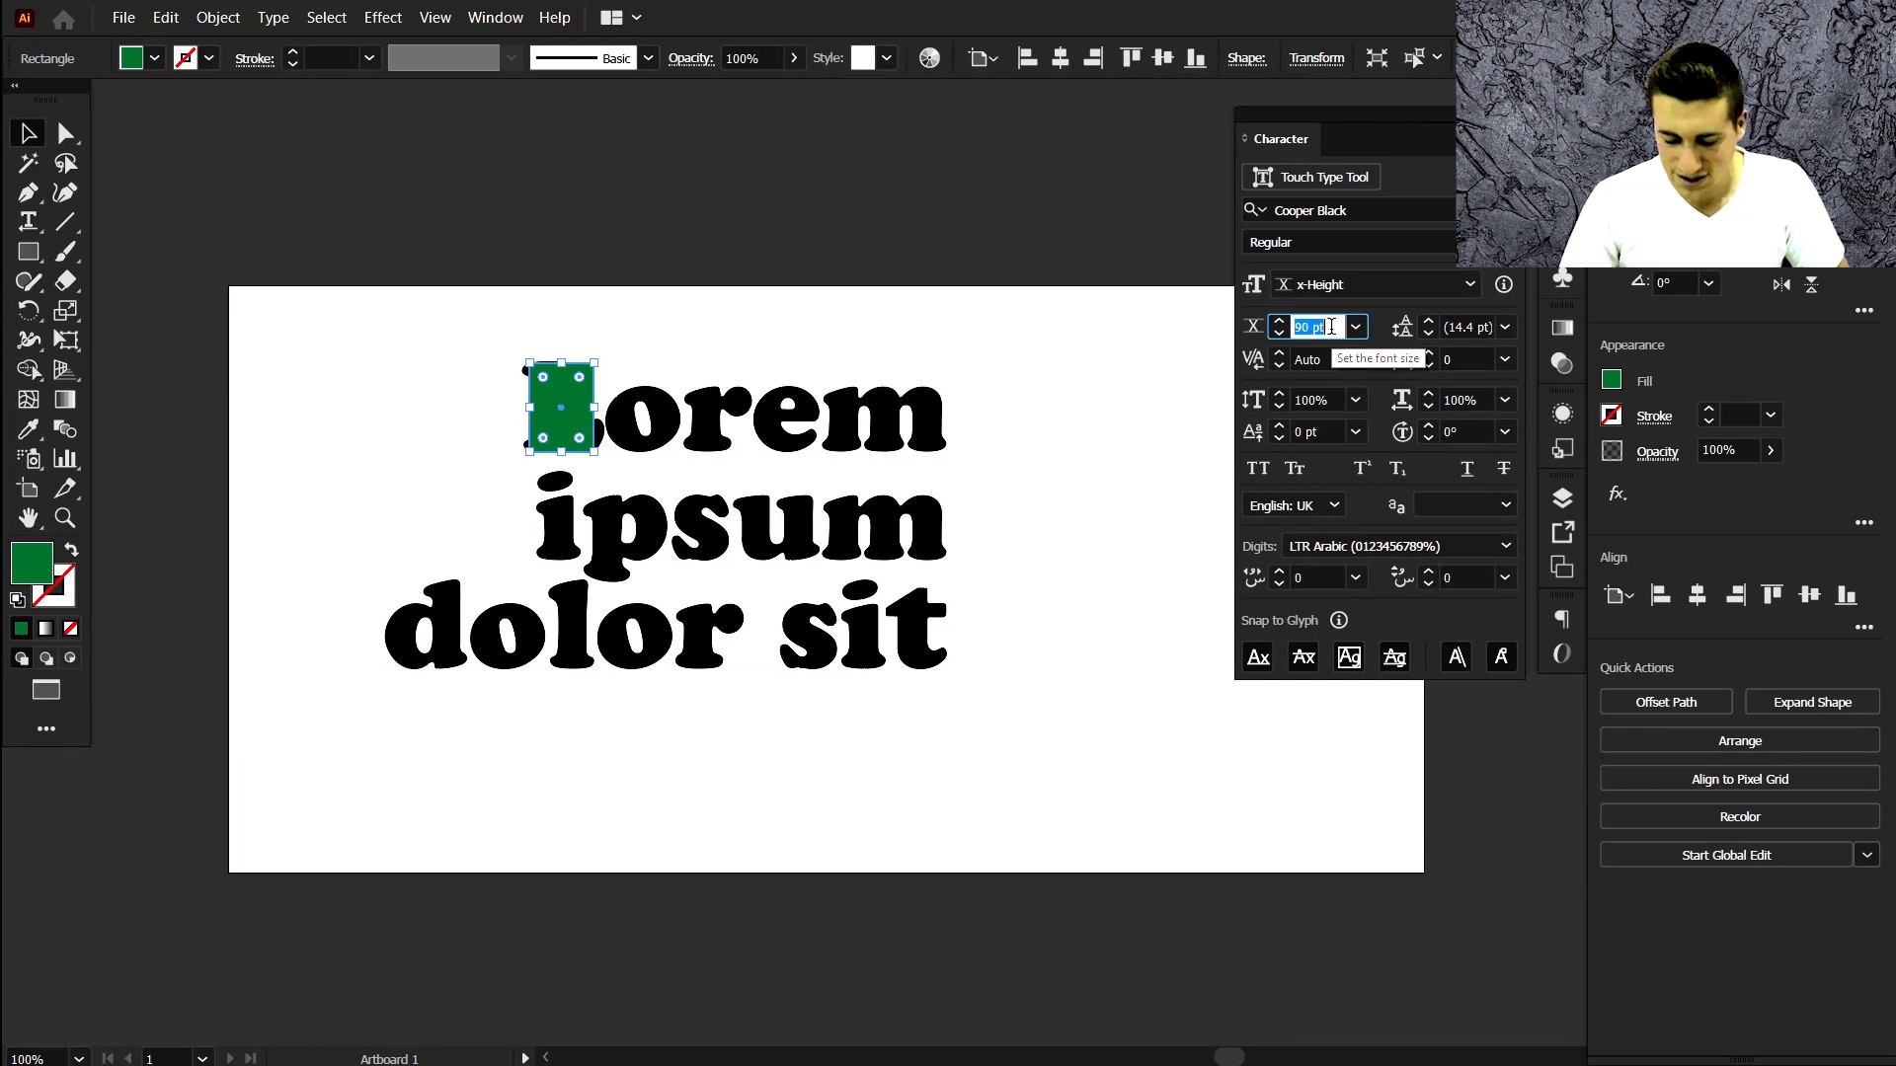
type("80")
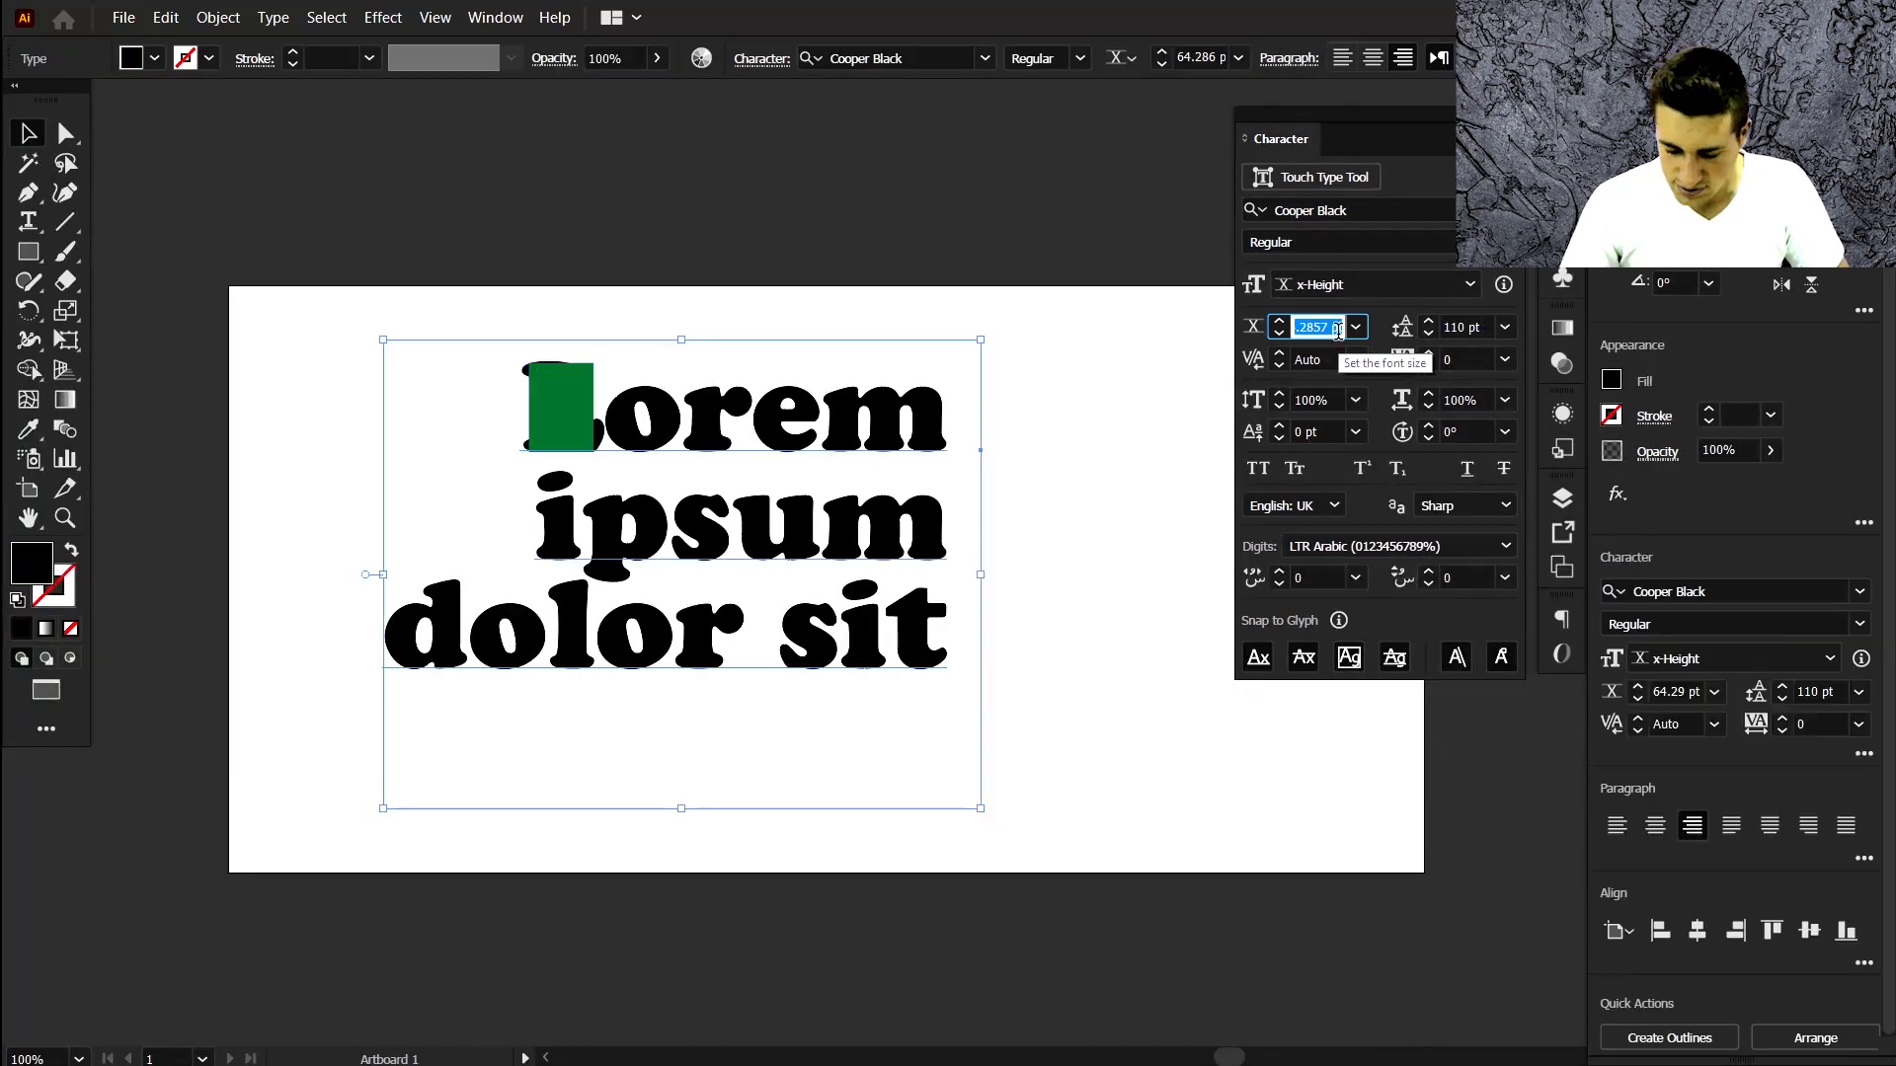
type("80")
key("Return")
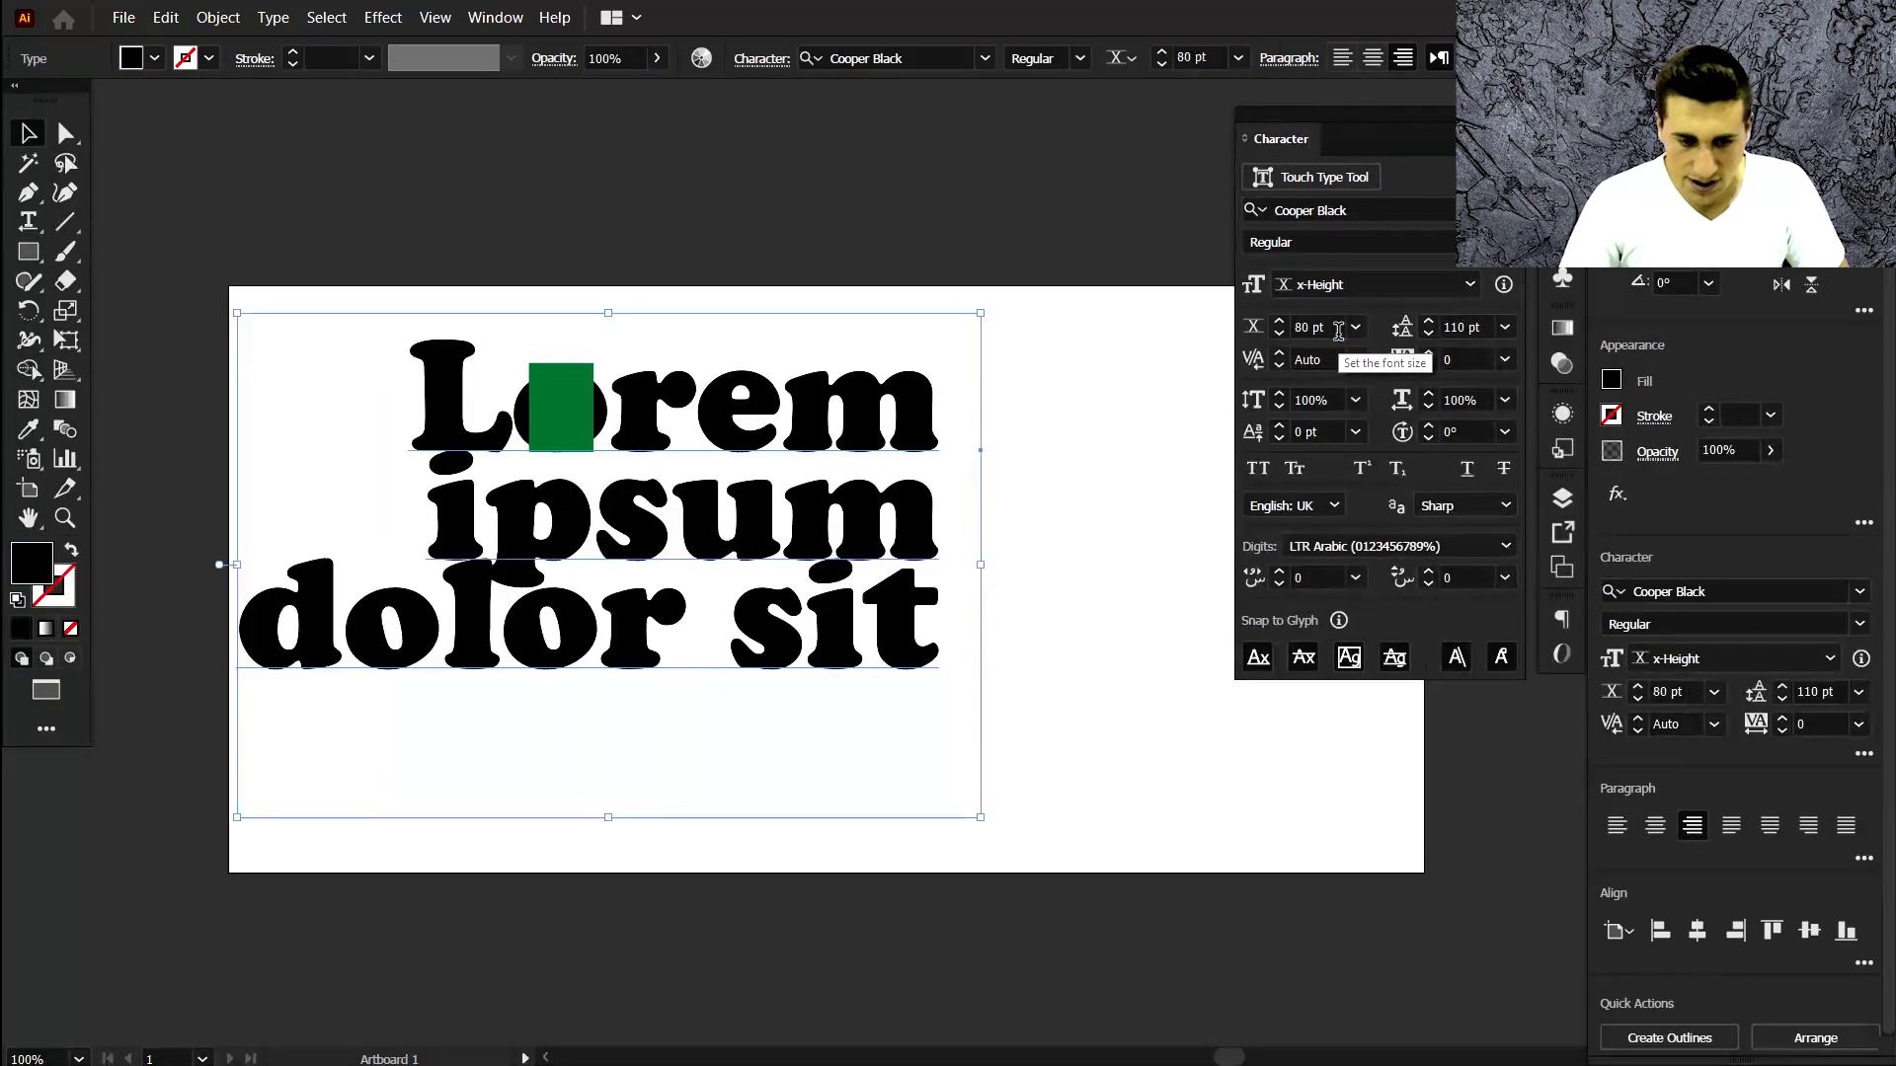
Set the green rectangle's height to 80 pt and move it beside the m of Lorem to compare with the x-height.
left_click(558, 415)
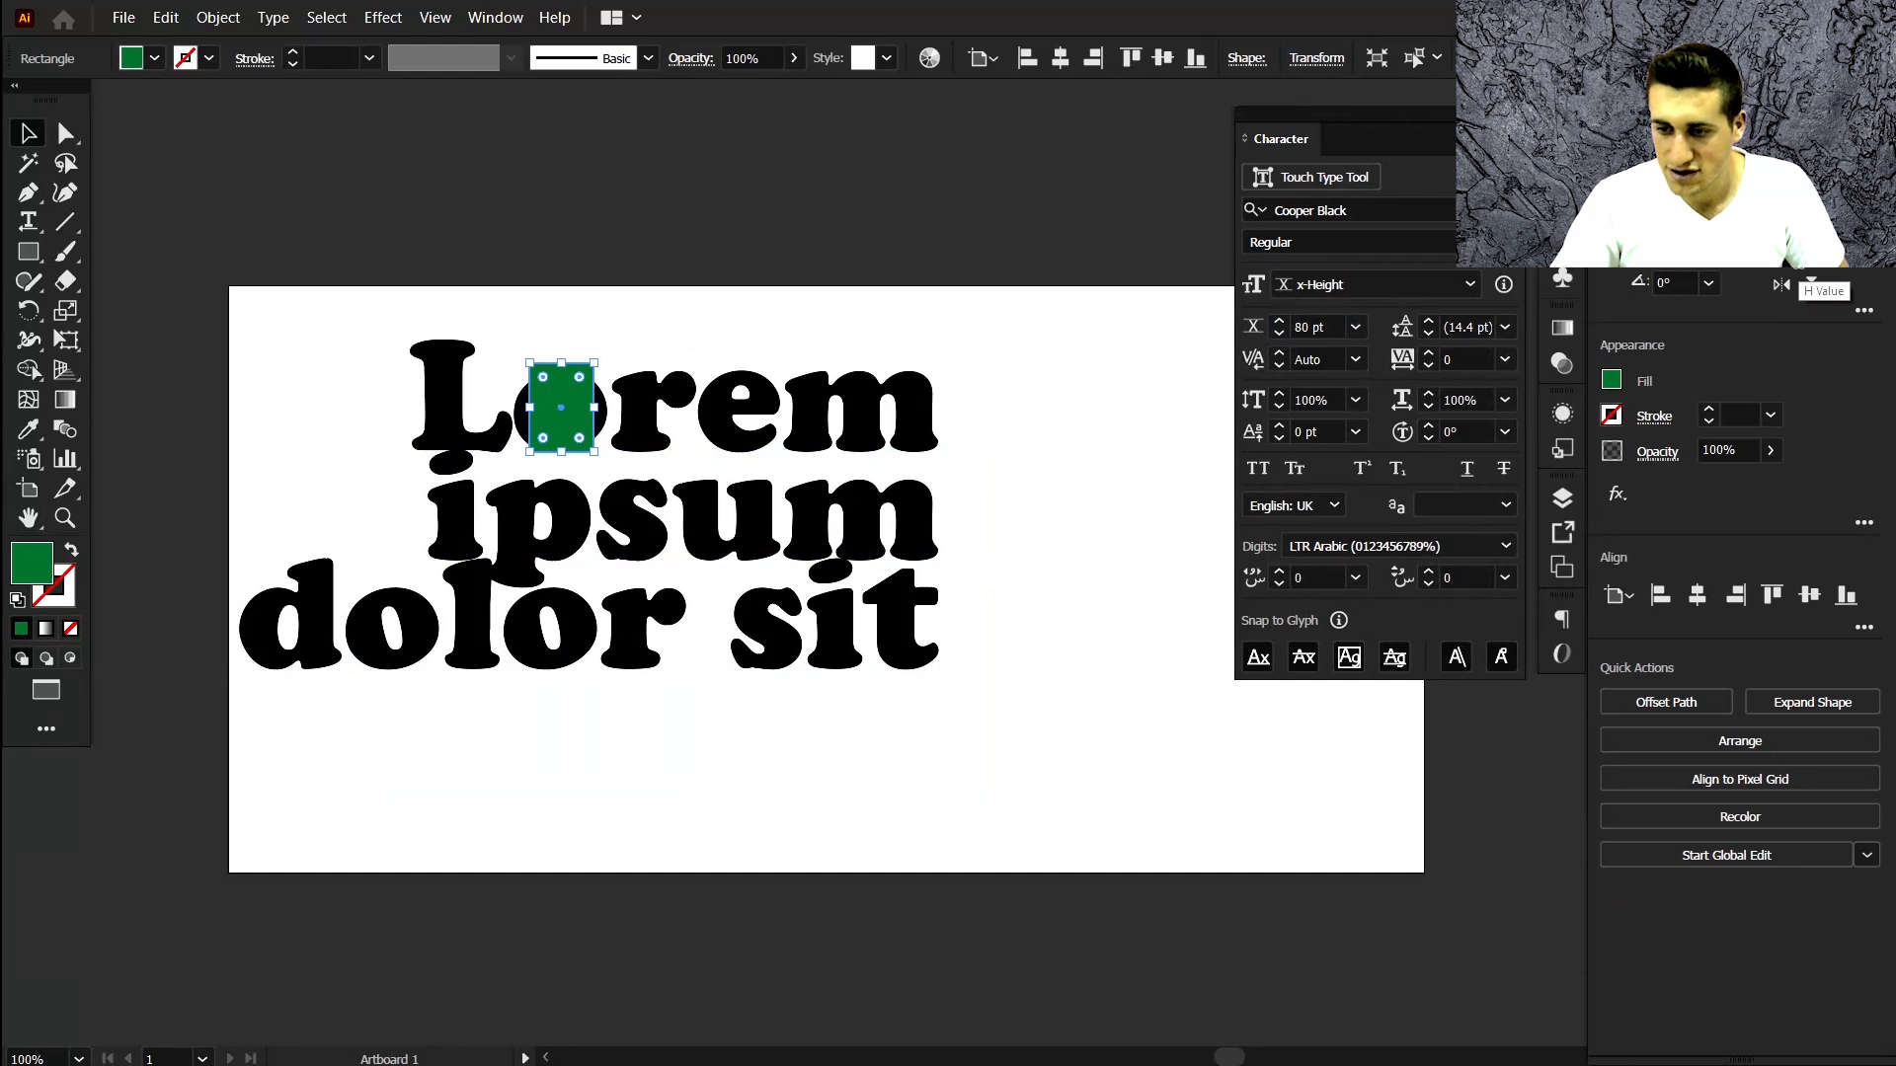
double_click(1798, 251)
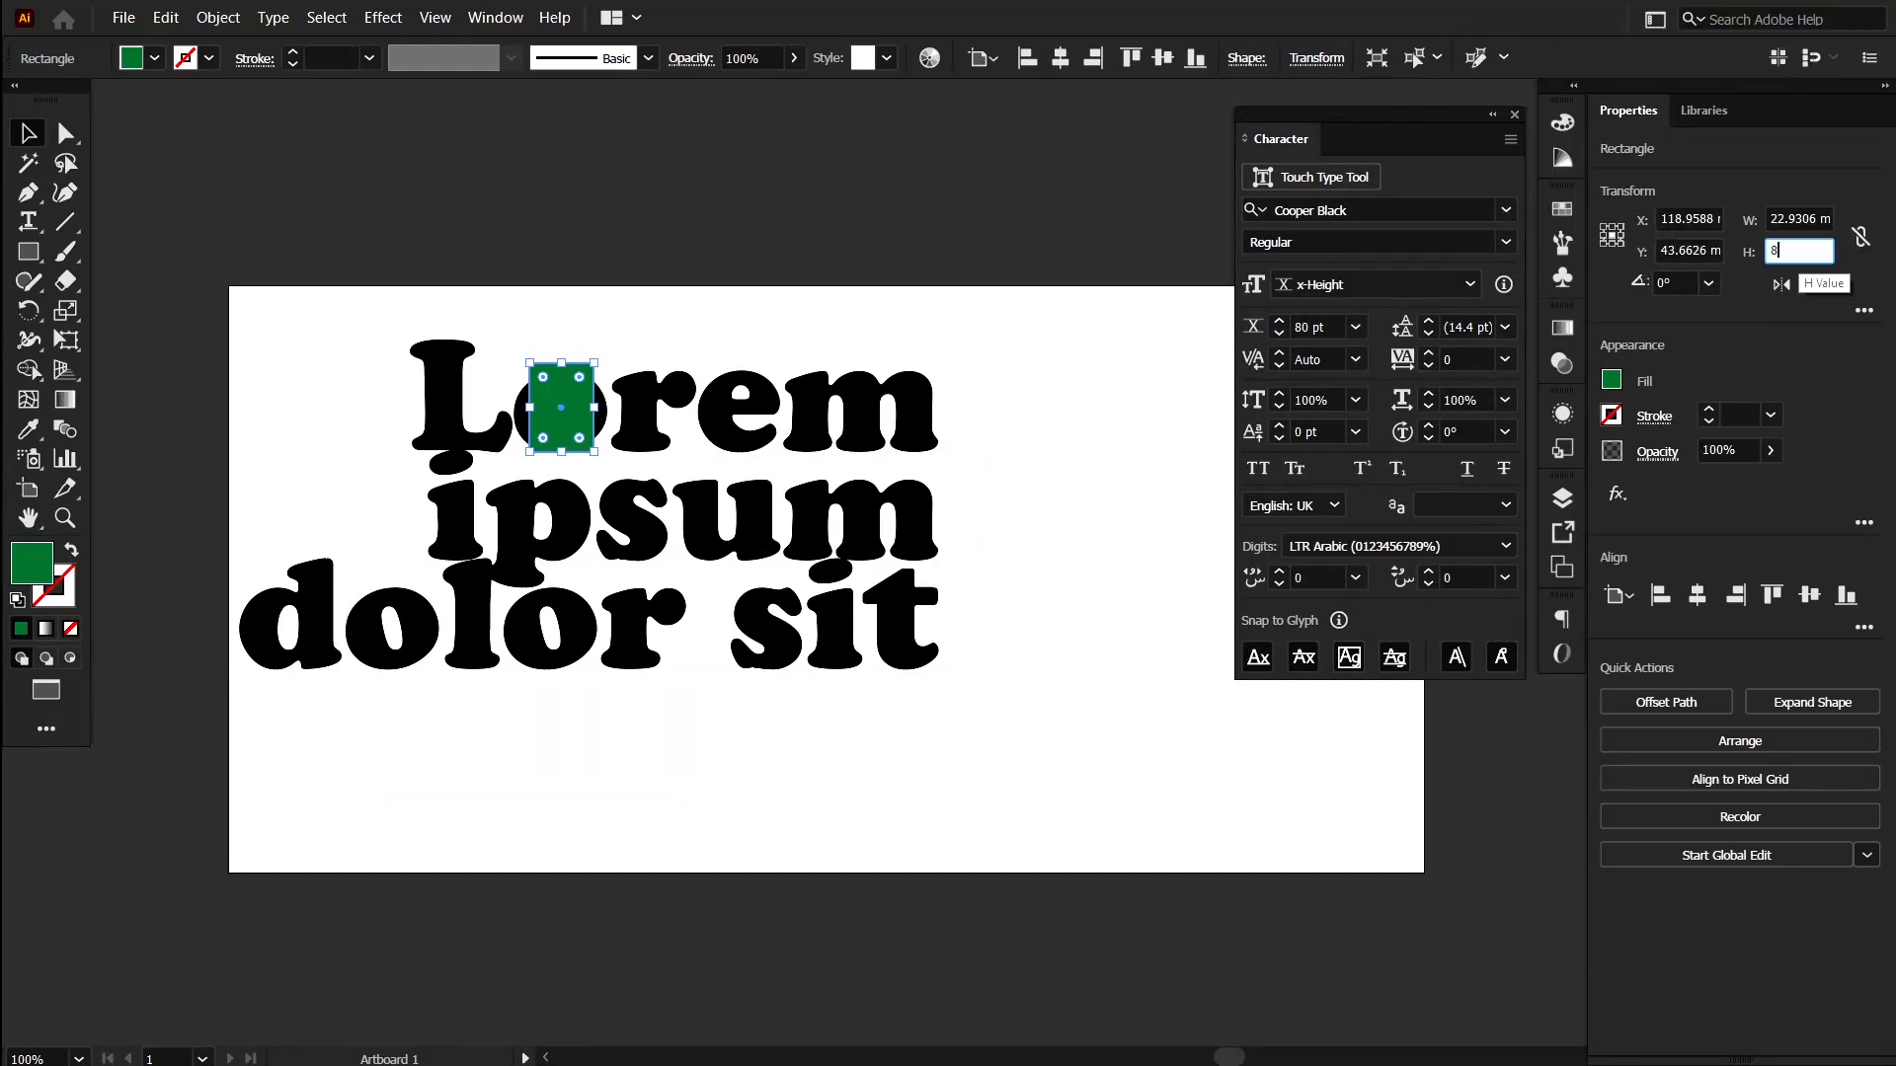
type("80 pt")
key("Return")
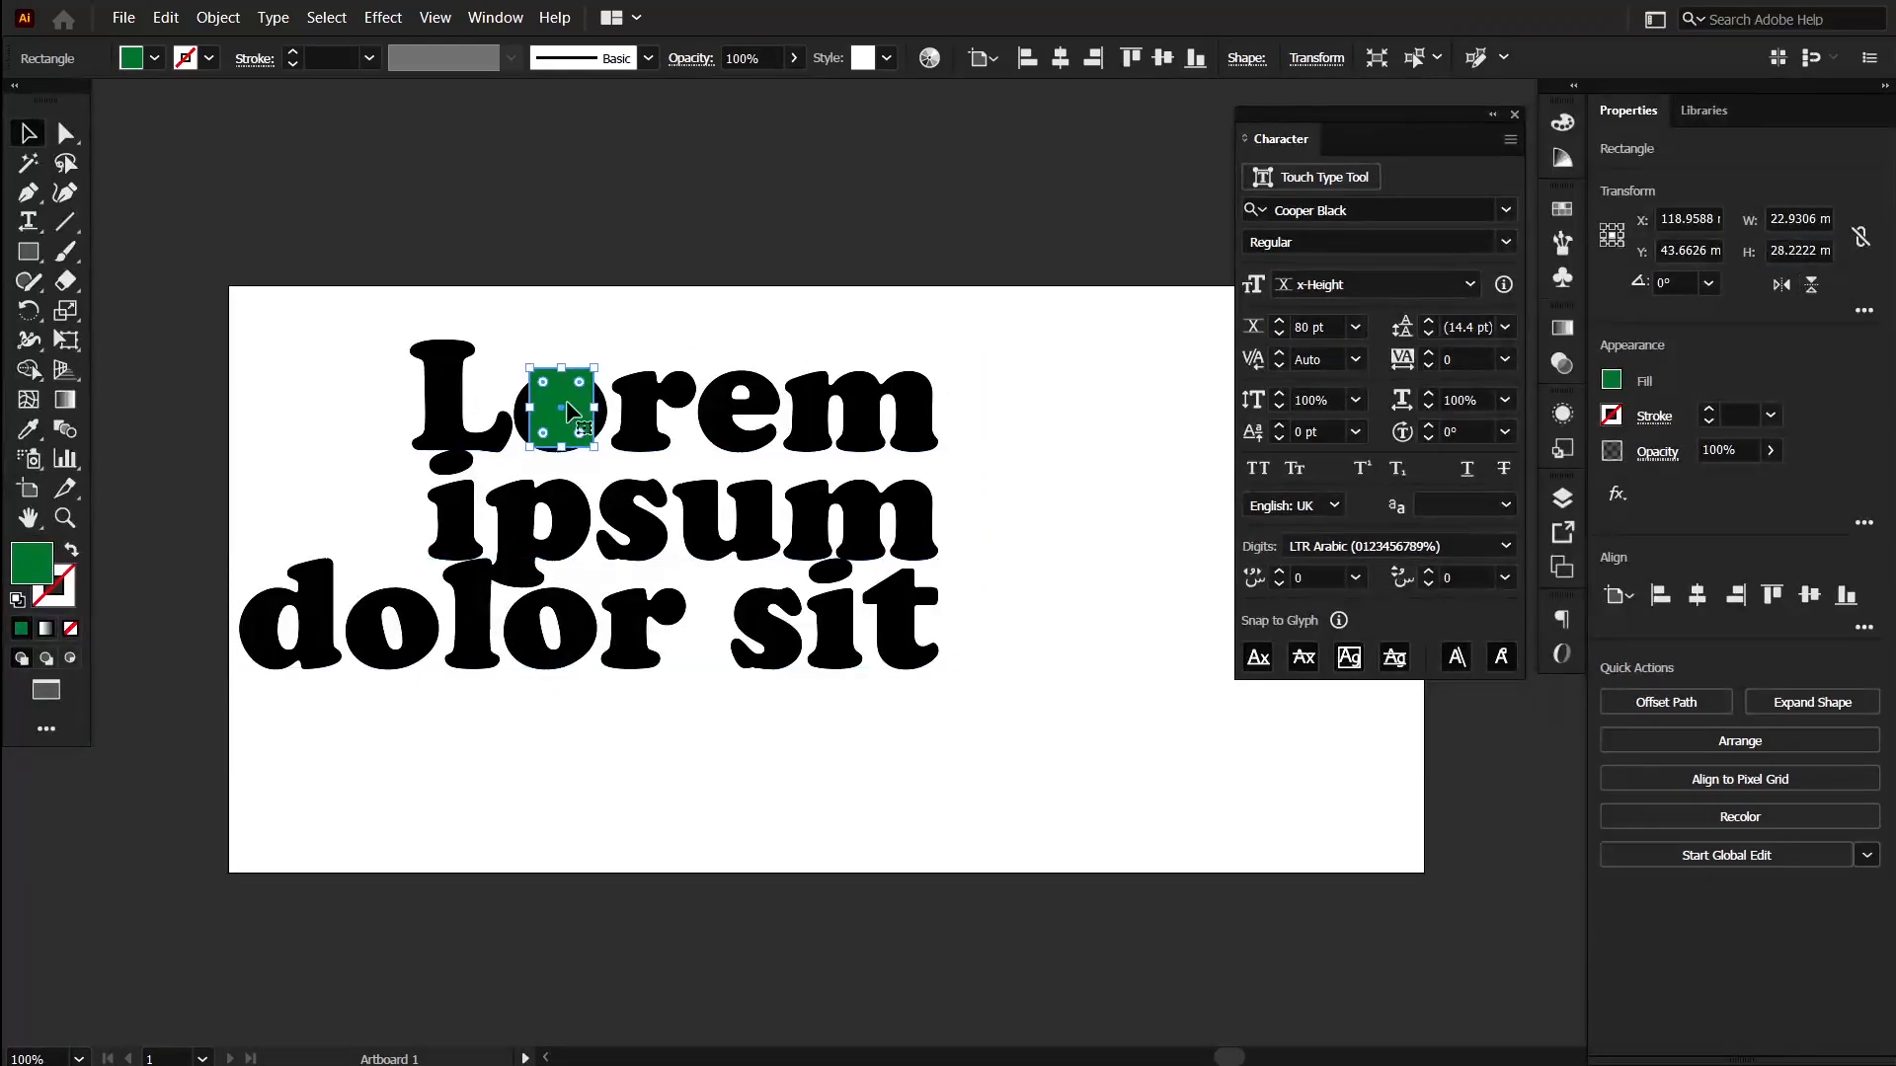
left_click_drag(560, 410, 975, 399)
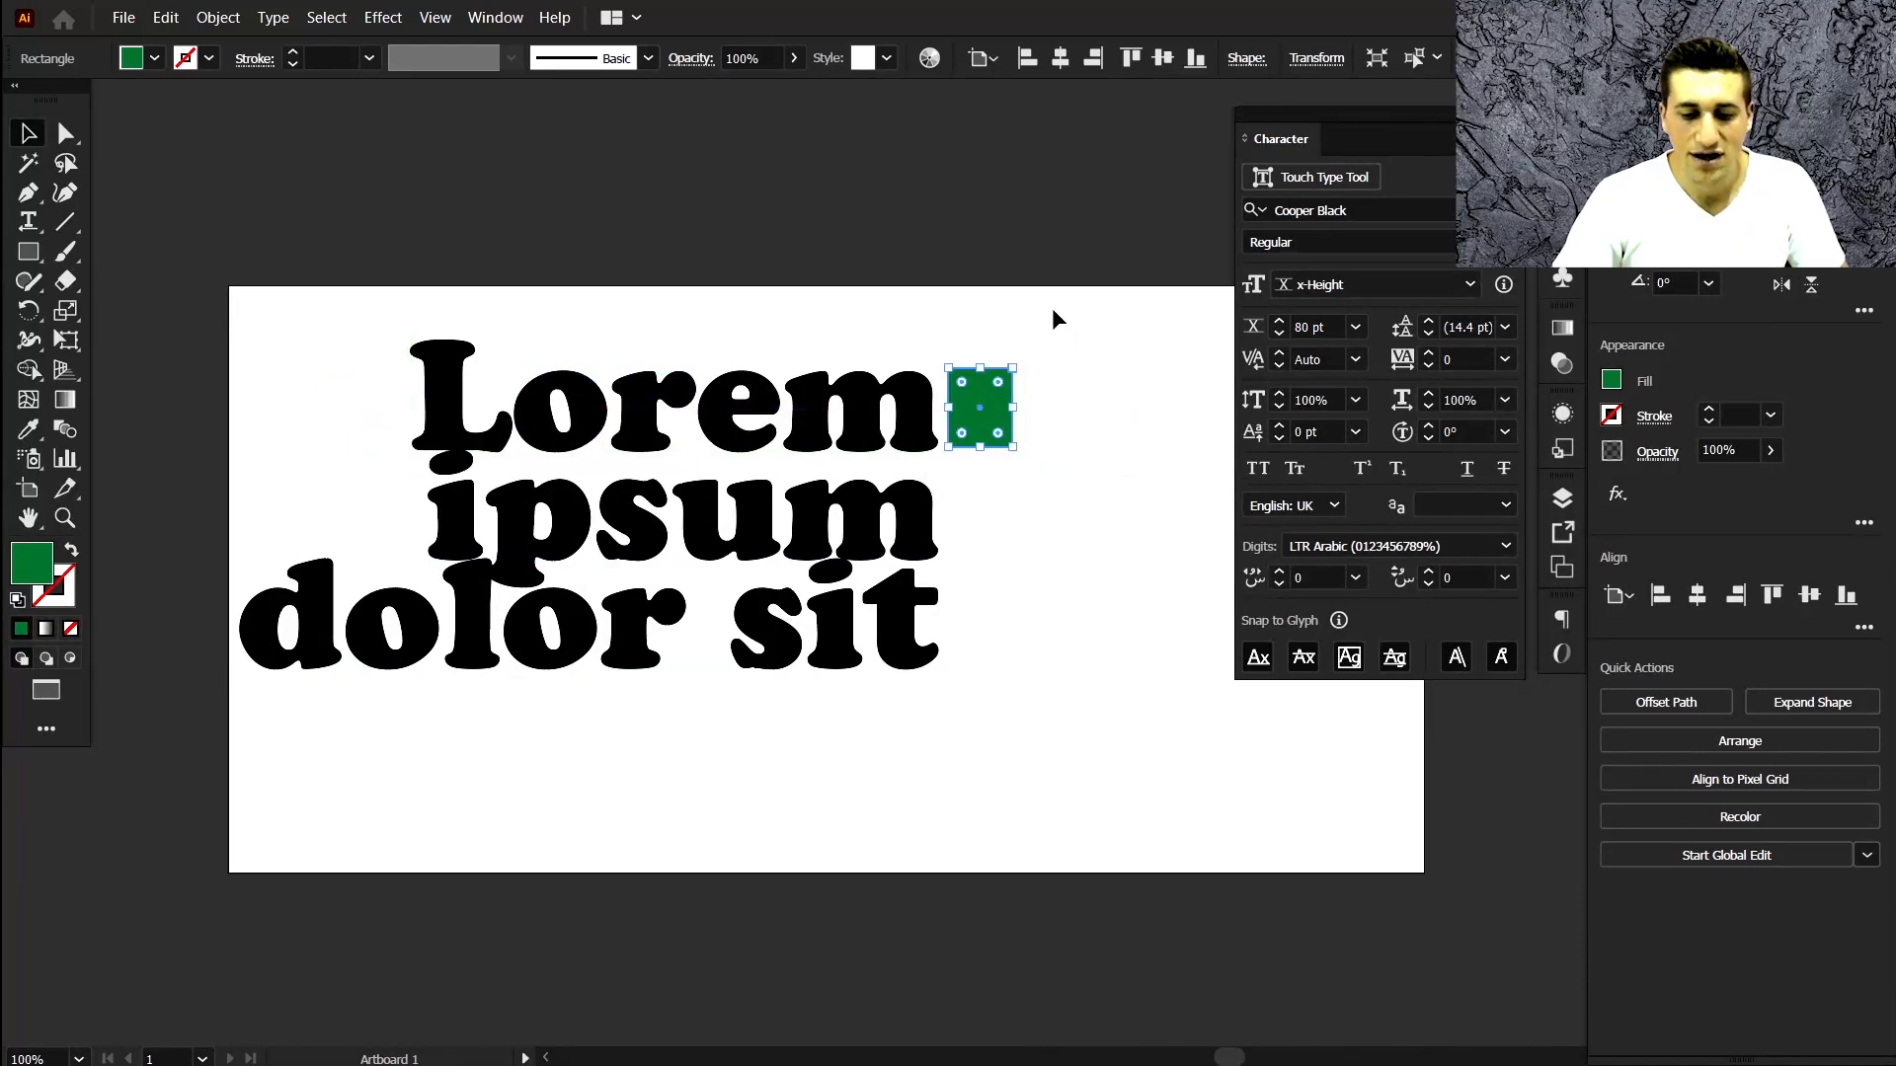
left_click(1052, 306)
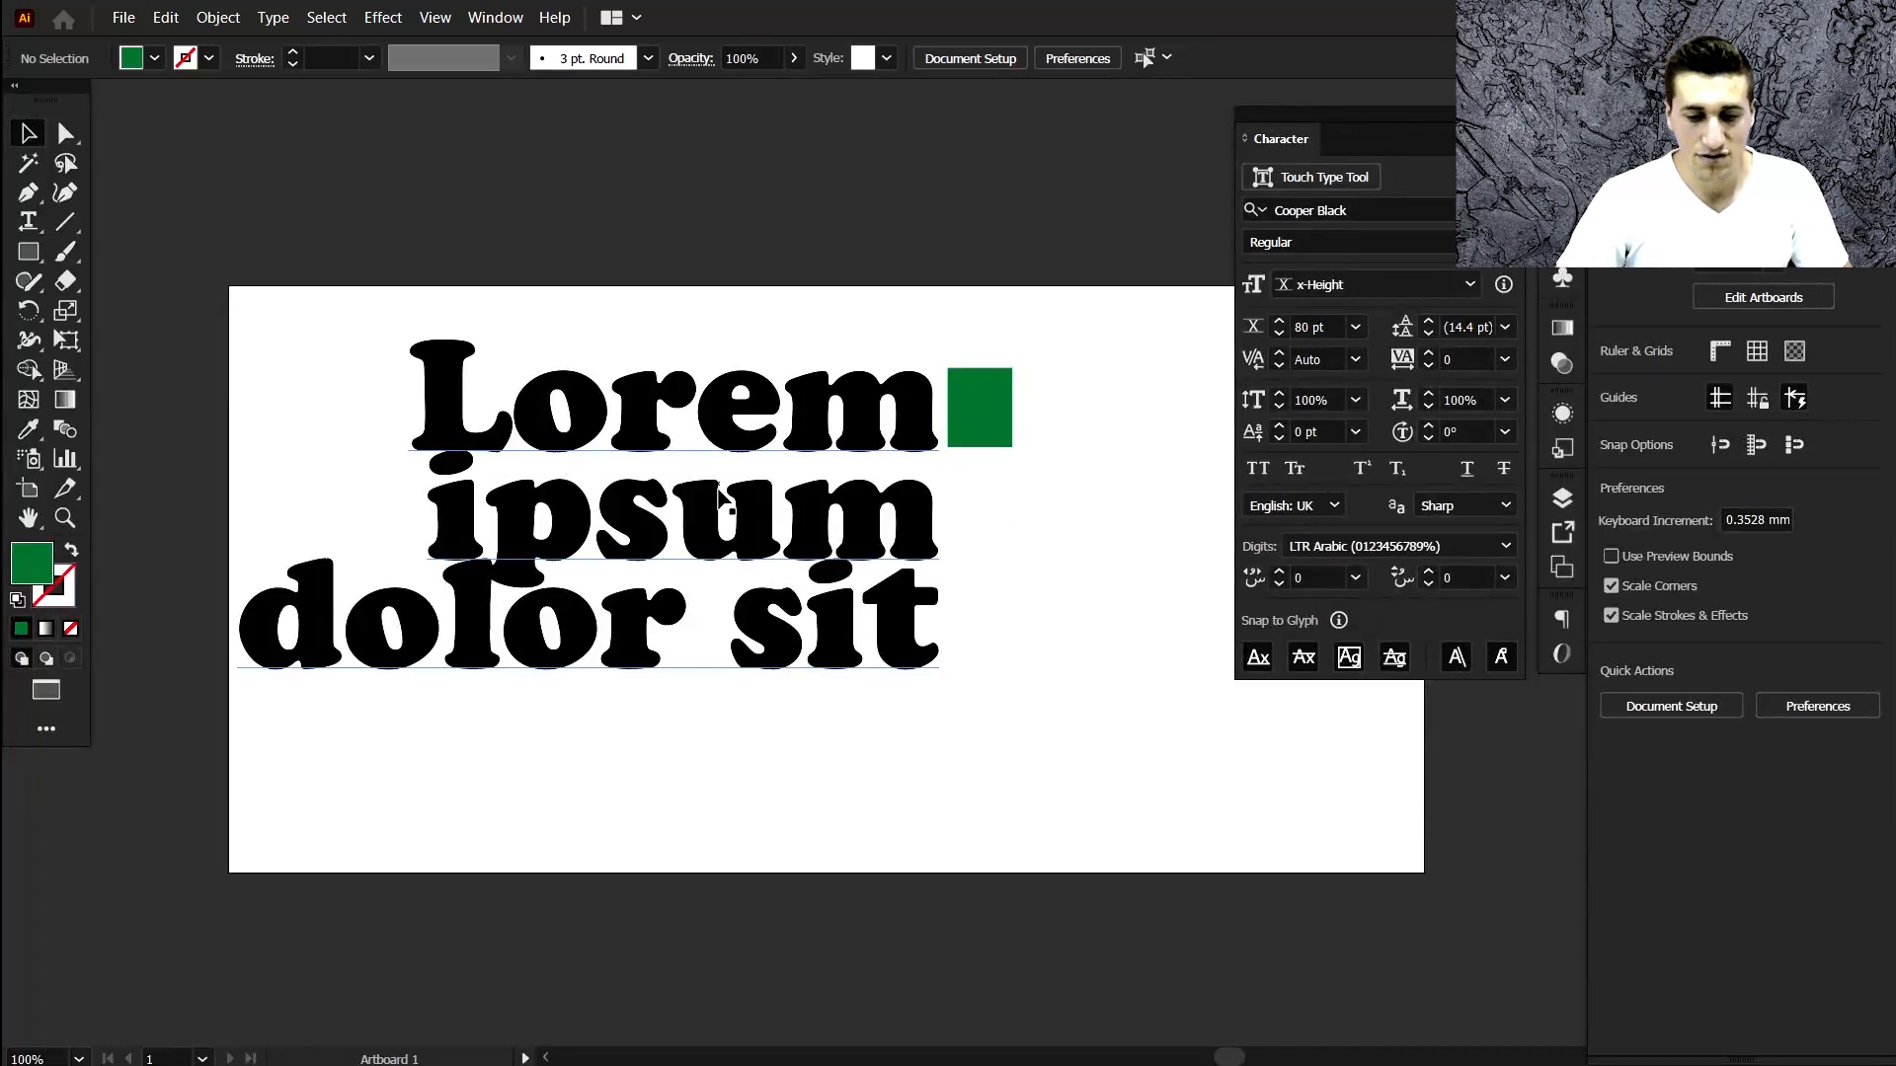
Convert the Lorem ipsum text to area type and open its Area Type Options.
left_click_drag(719, 491, 761, 491)
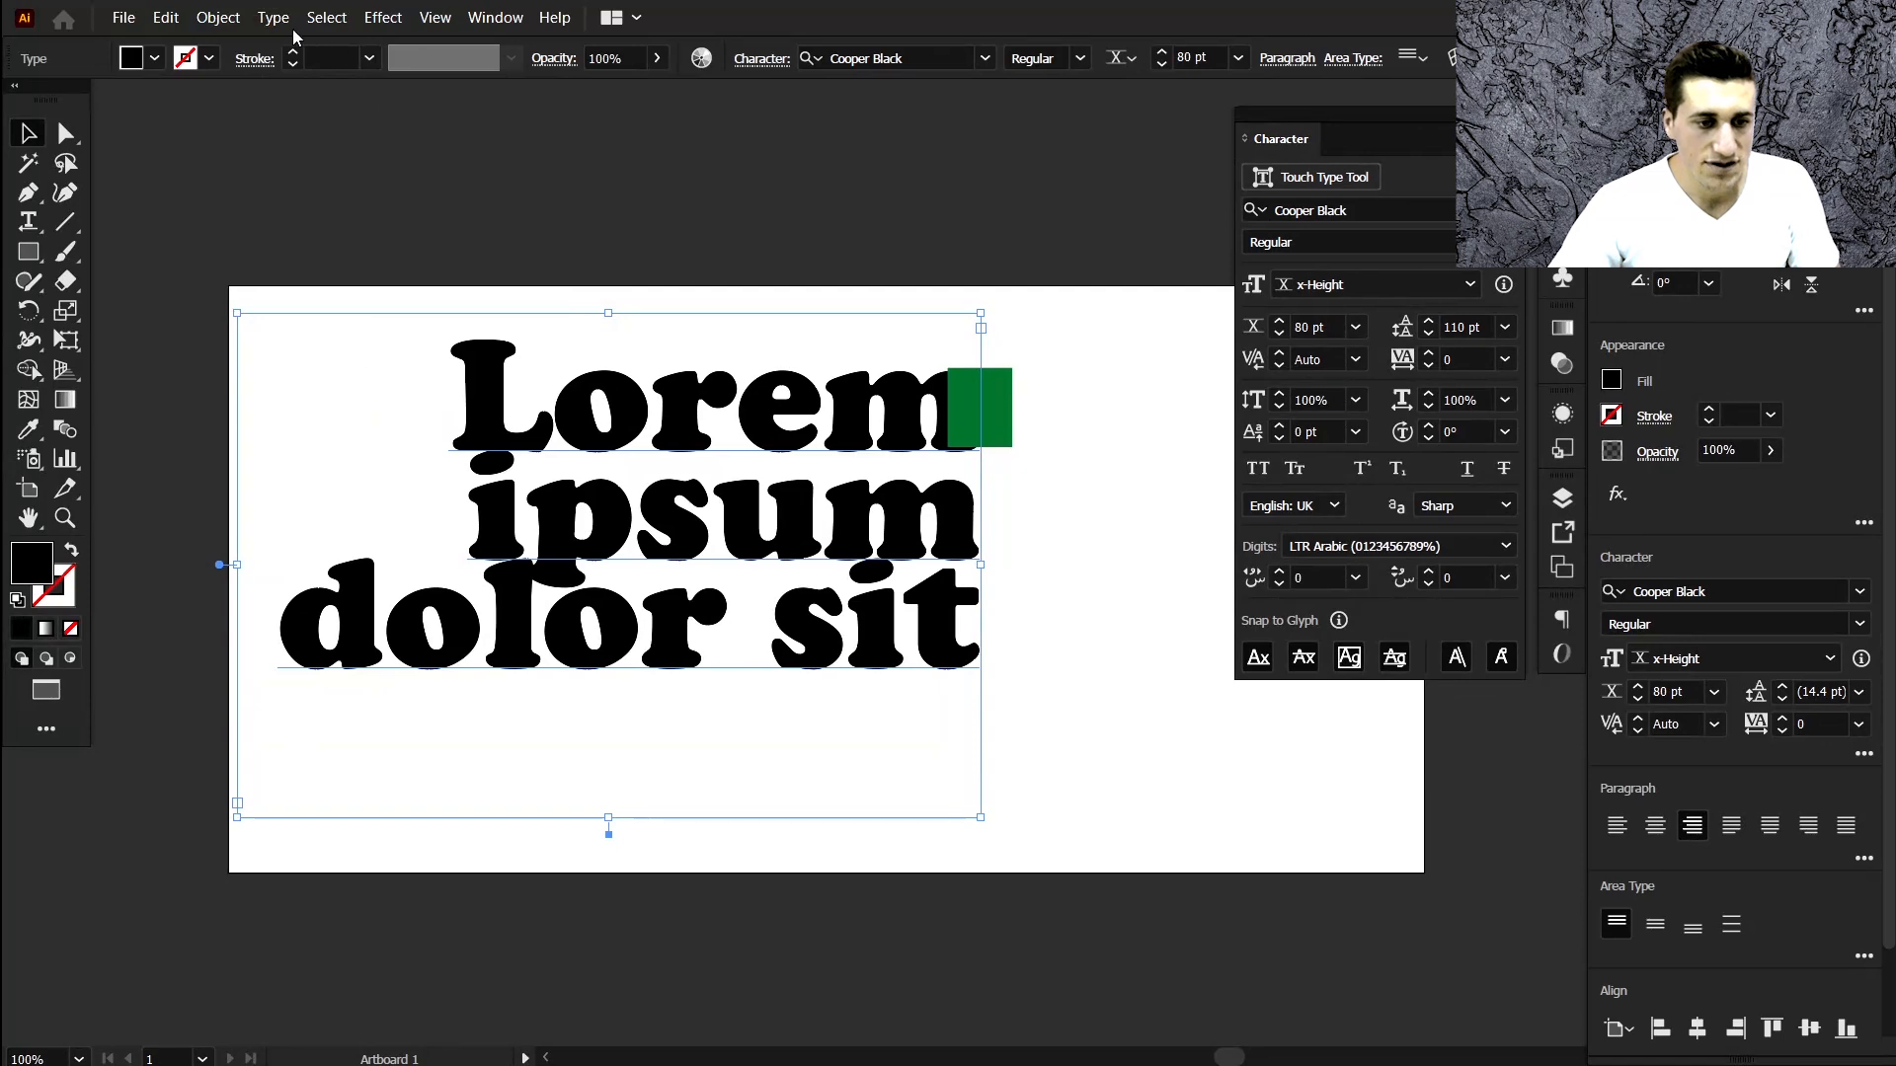
left_click(272, 17)
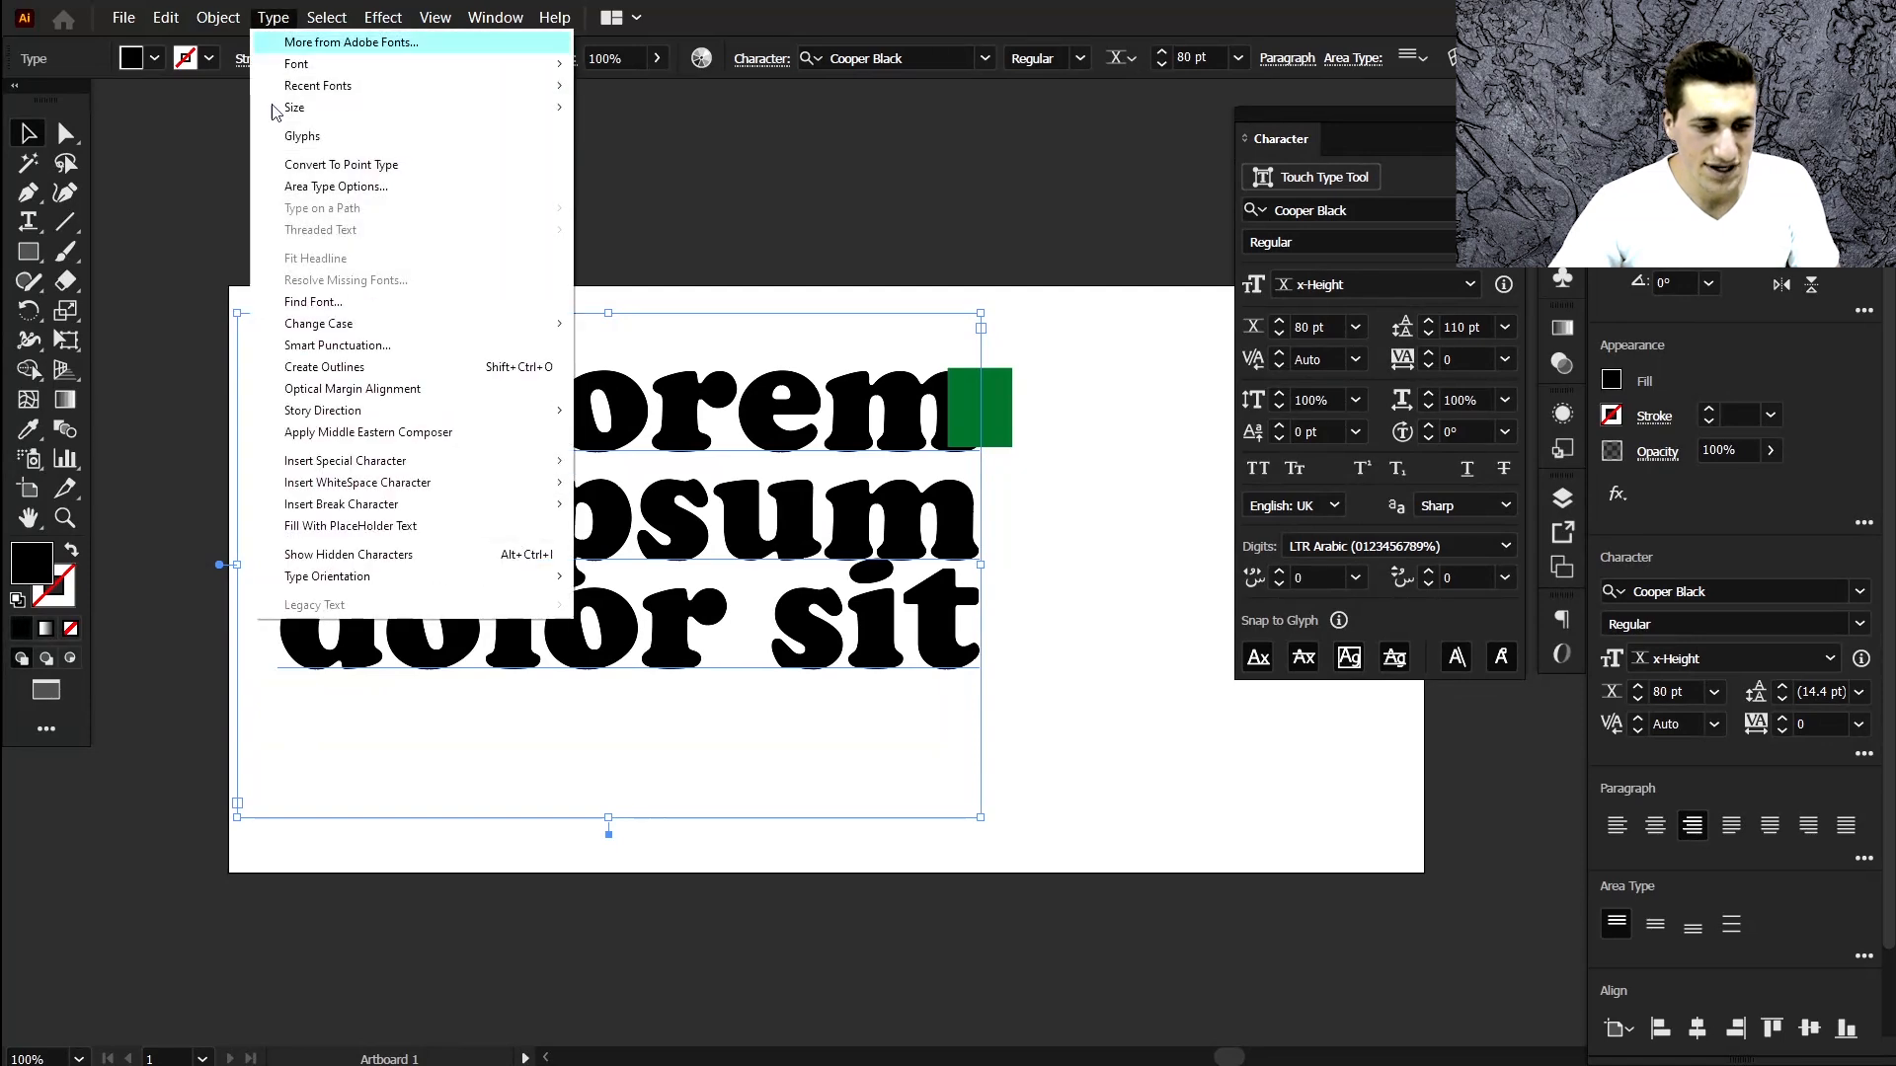
left_click(405, 189)
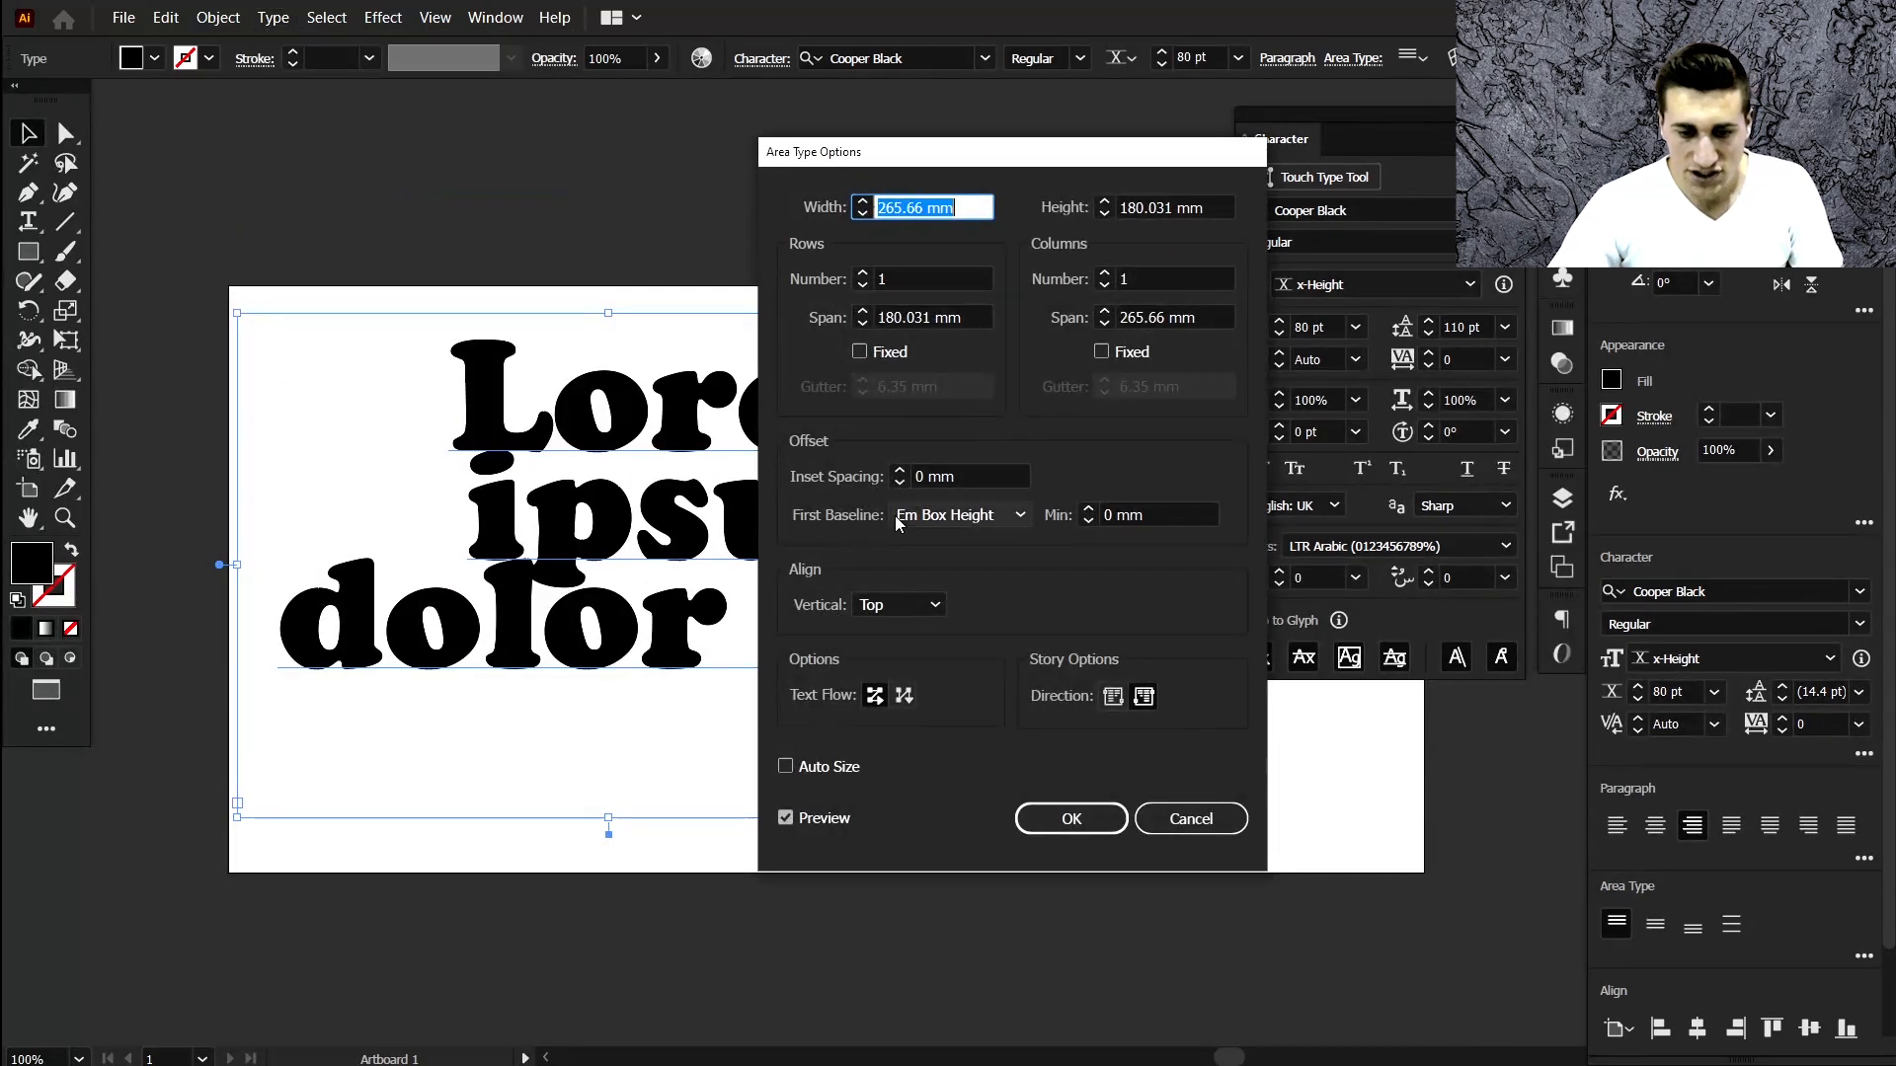
Preview the Ascent, Cap Height and x Height first-baseline options and Center vertical alignment on the Lorem ipsum text.
left_click(966, 515)
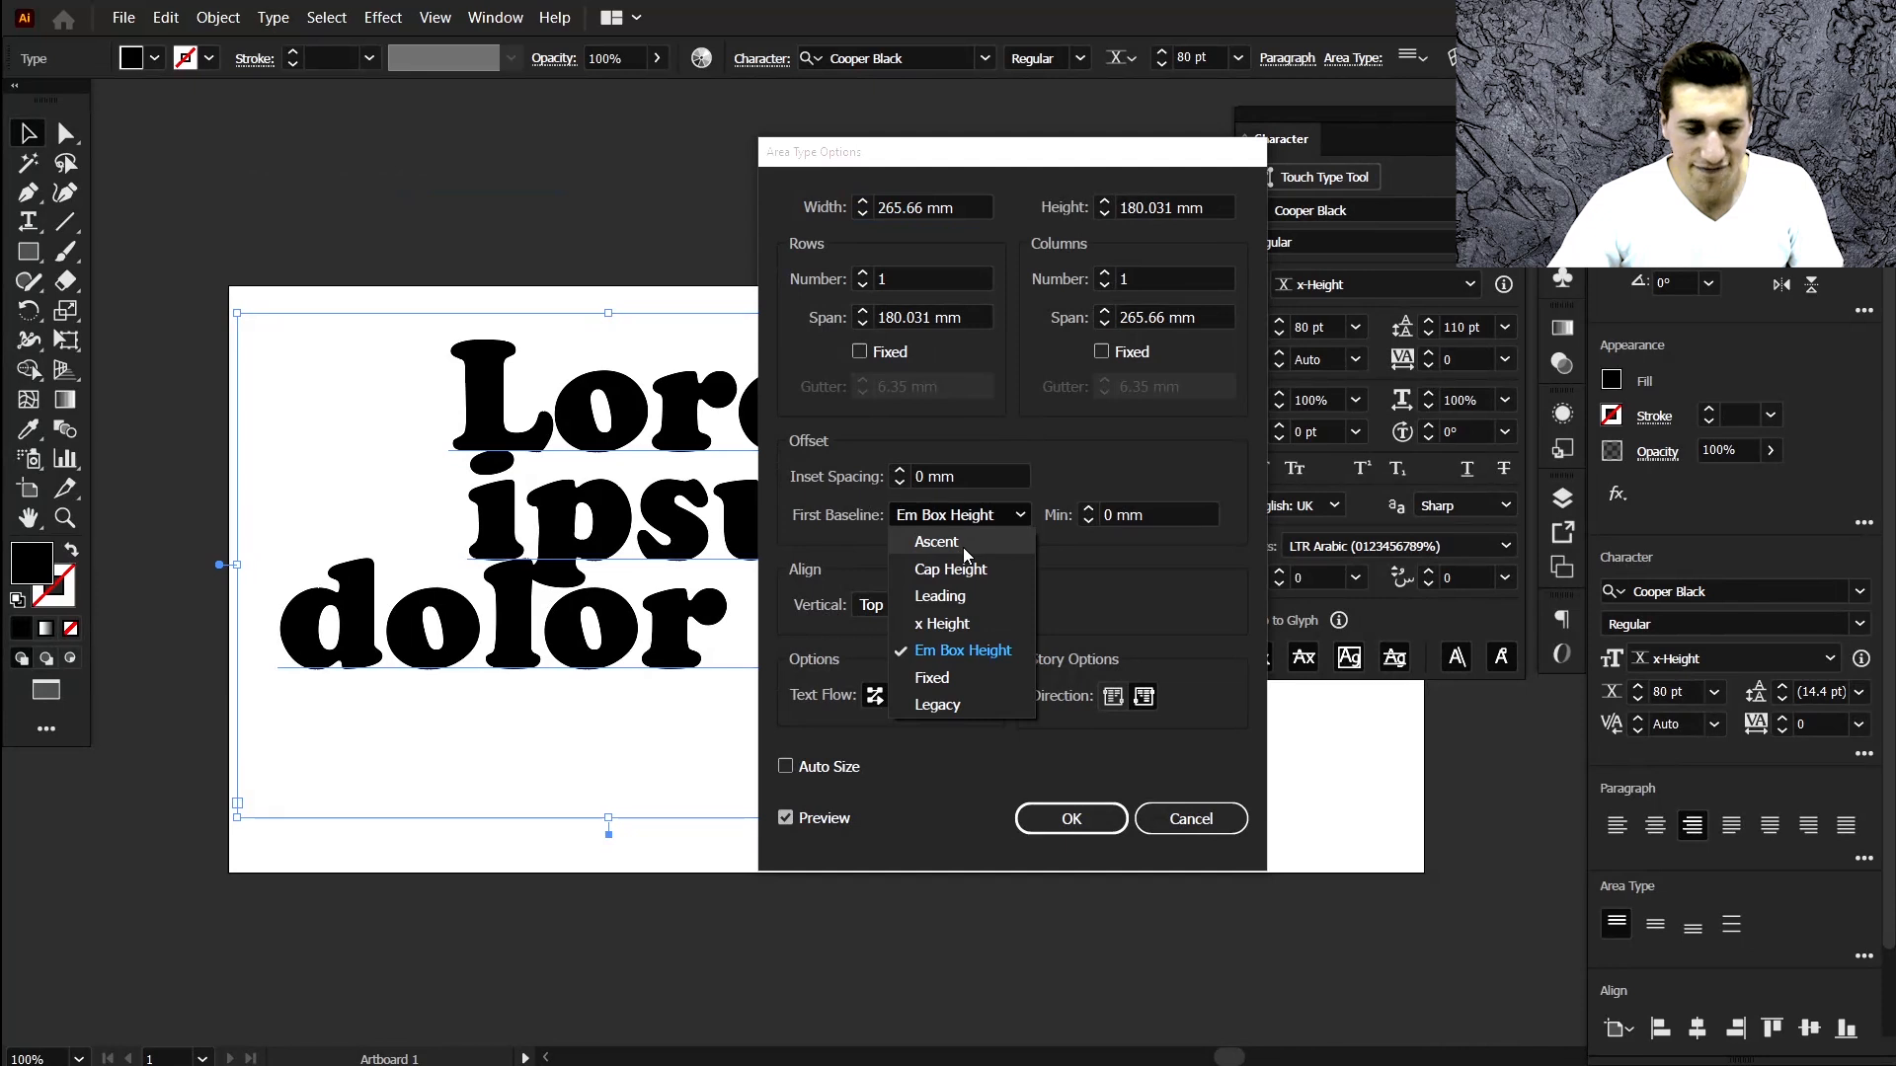
left_click(963, 545)
left_click(976, 524)
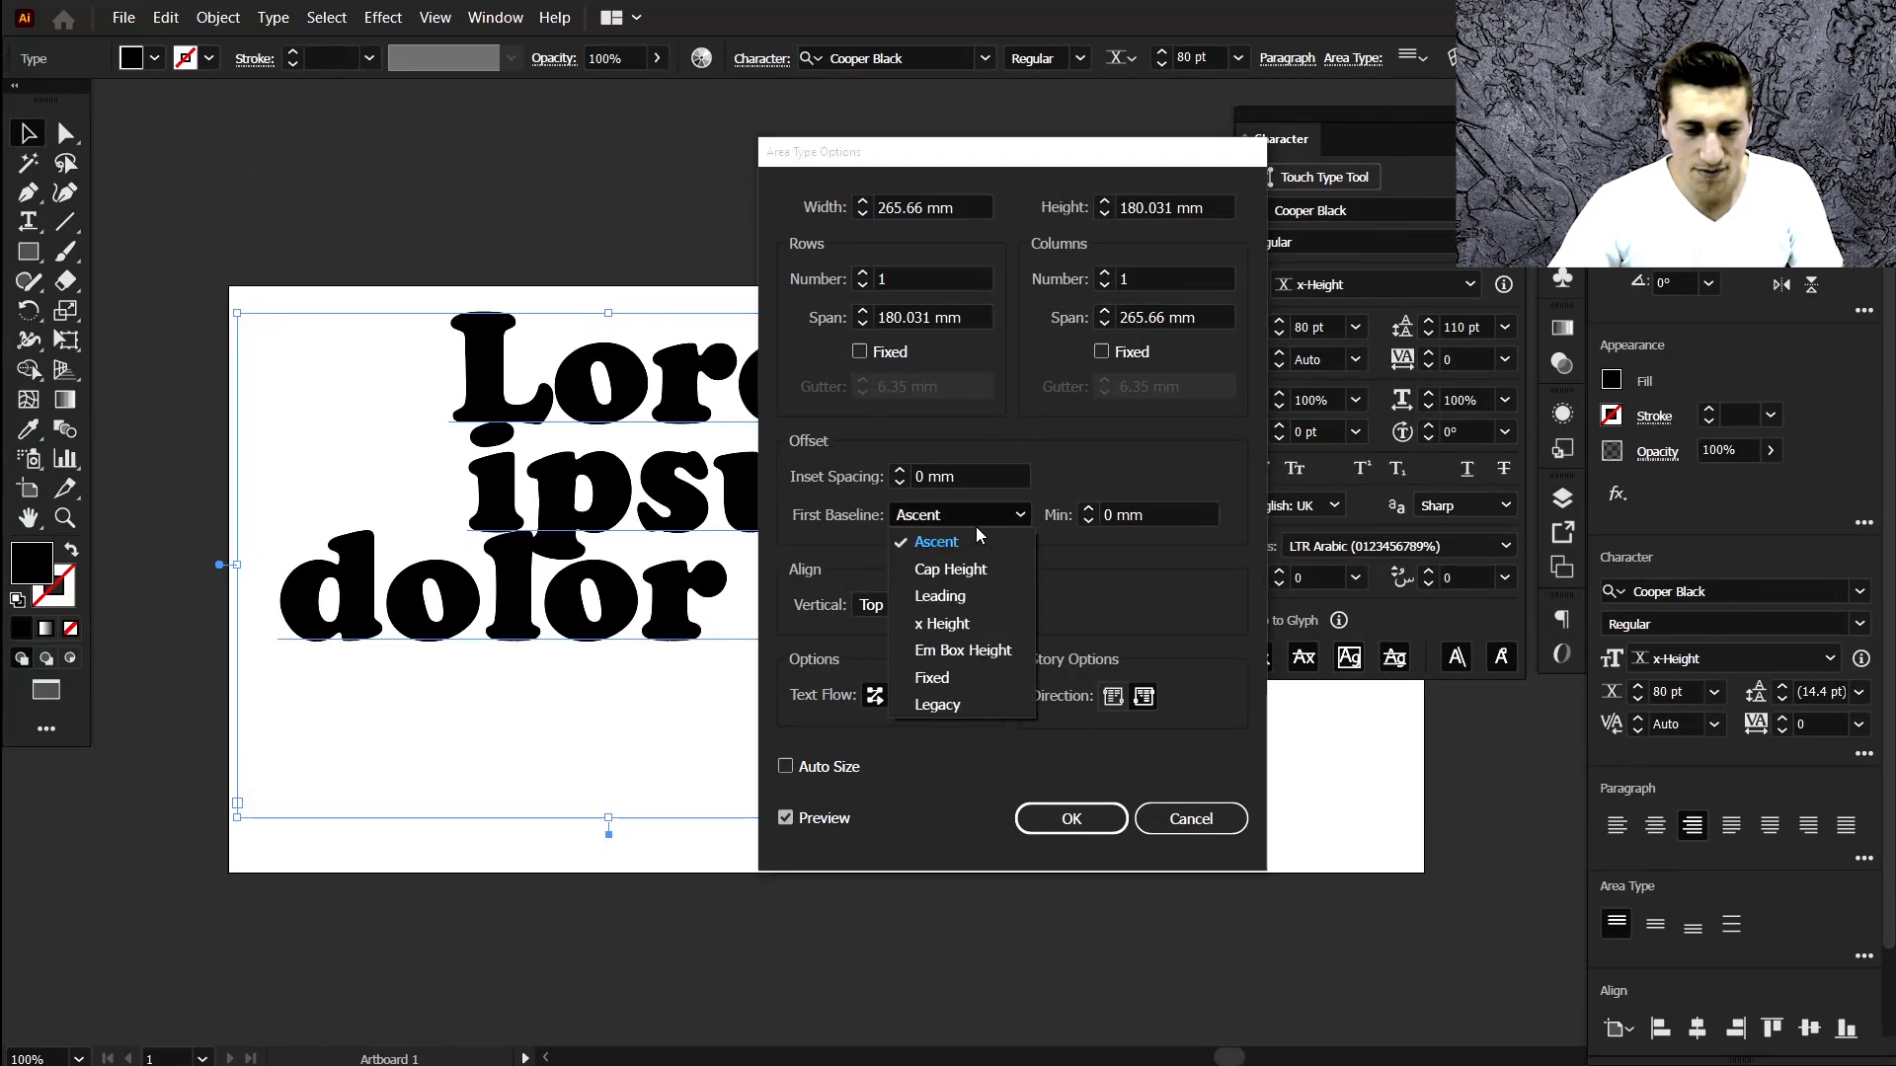
left_click(984, 568)
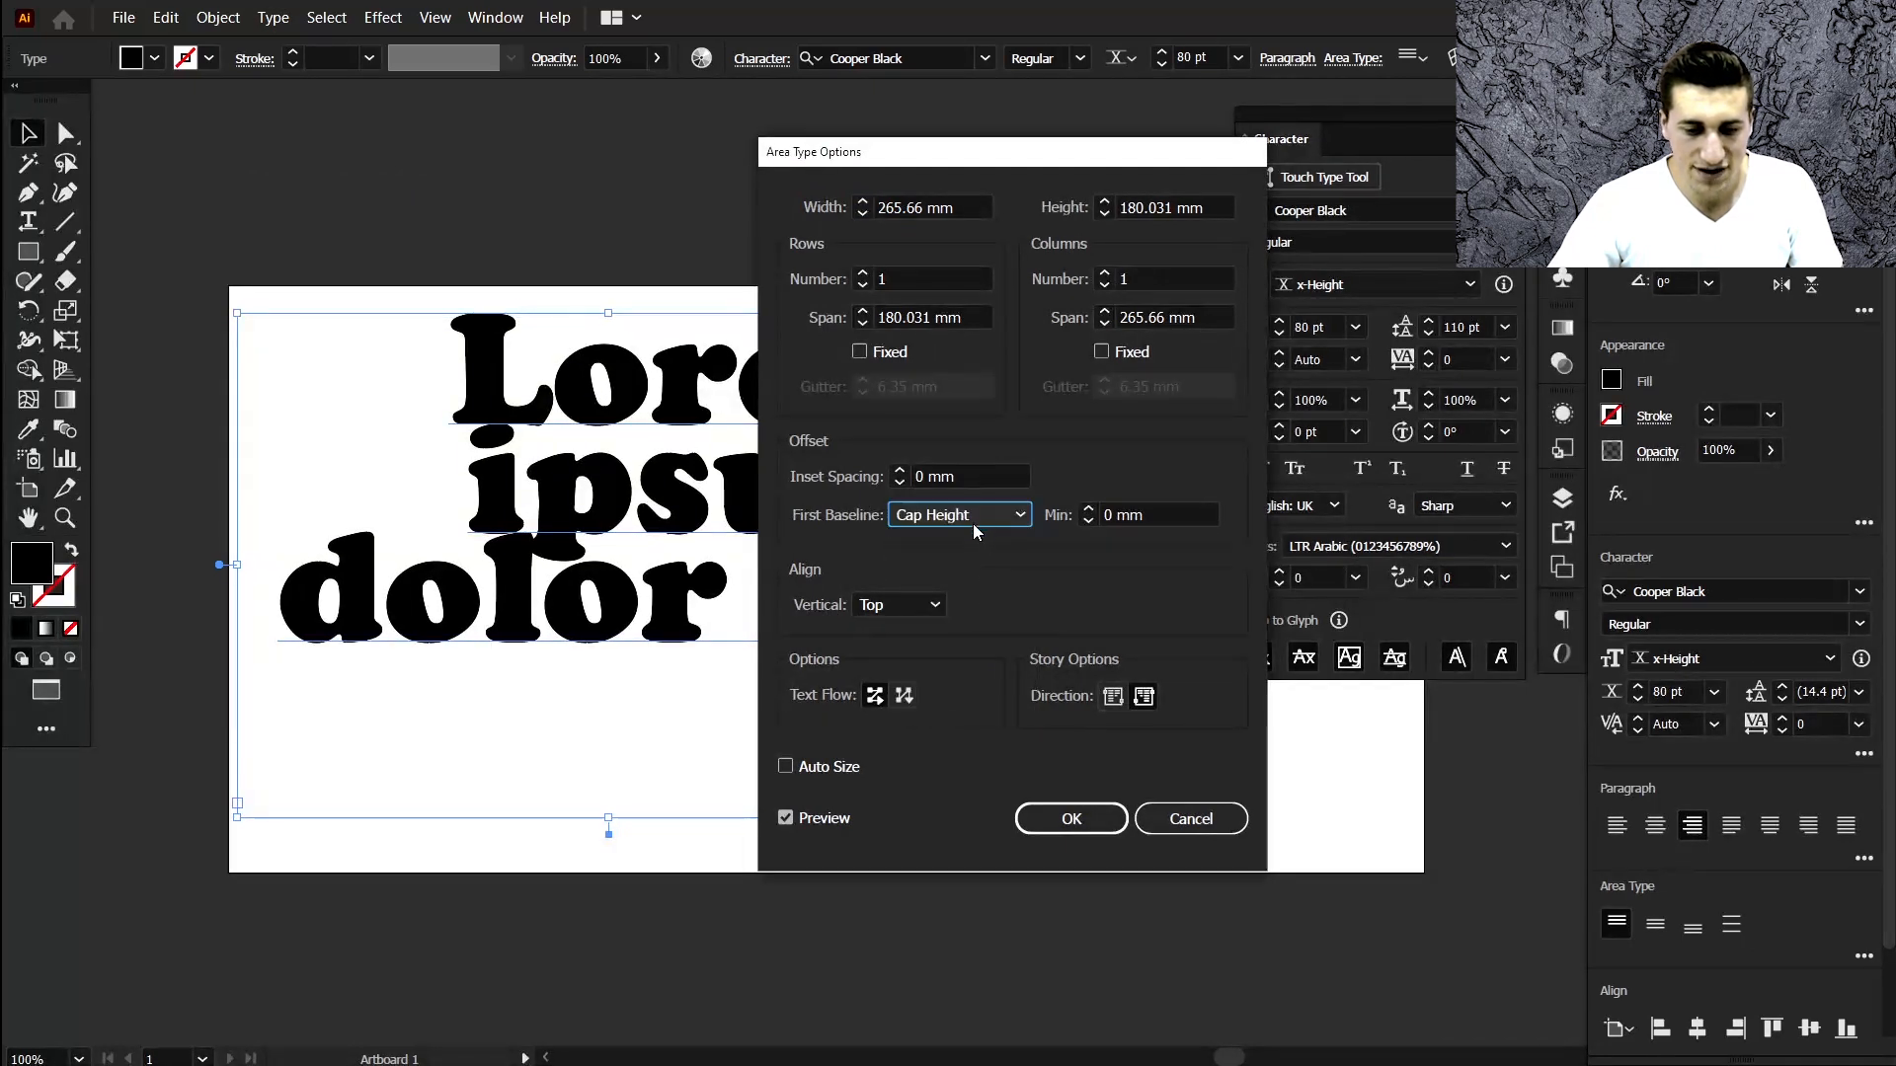
left_click(974, 523)
left_click(943, 624)
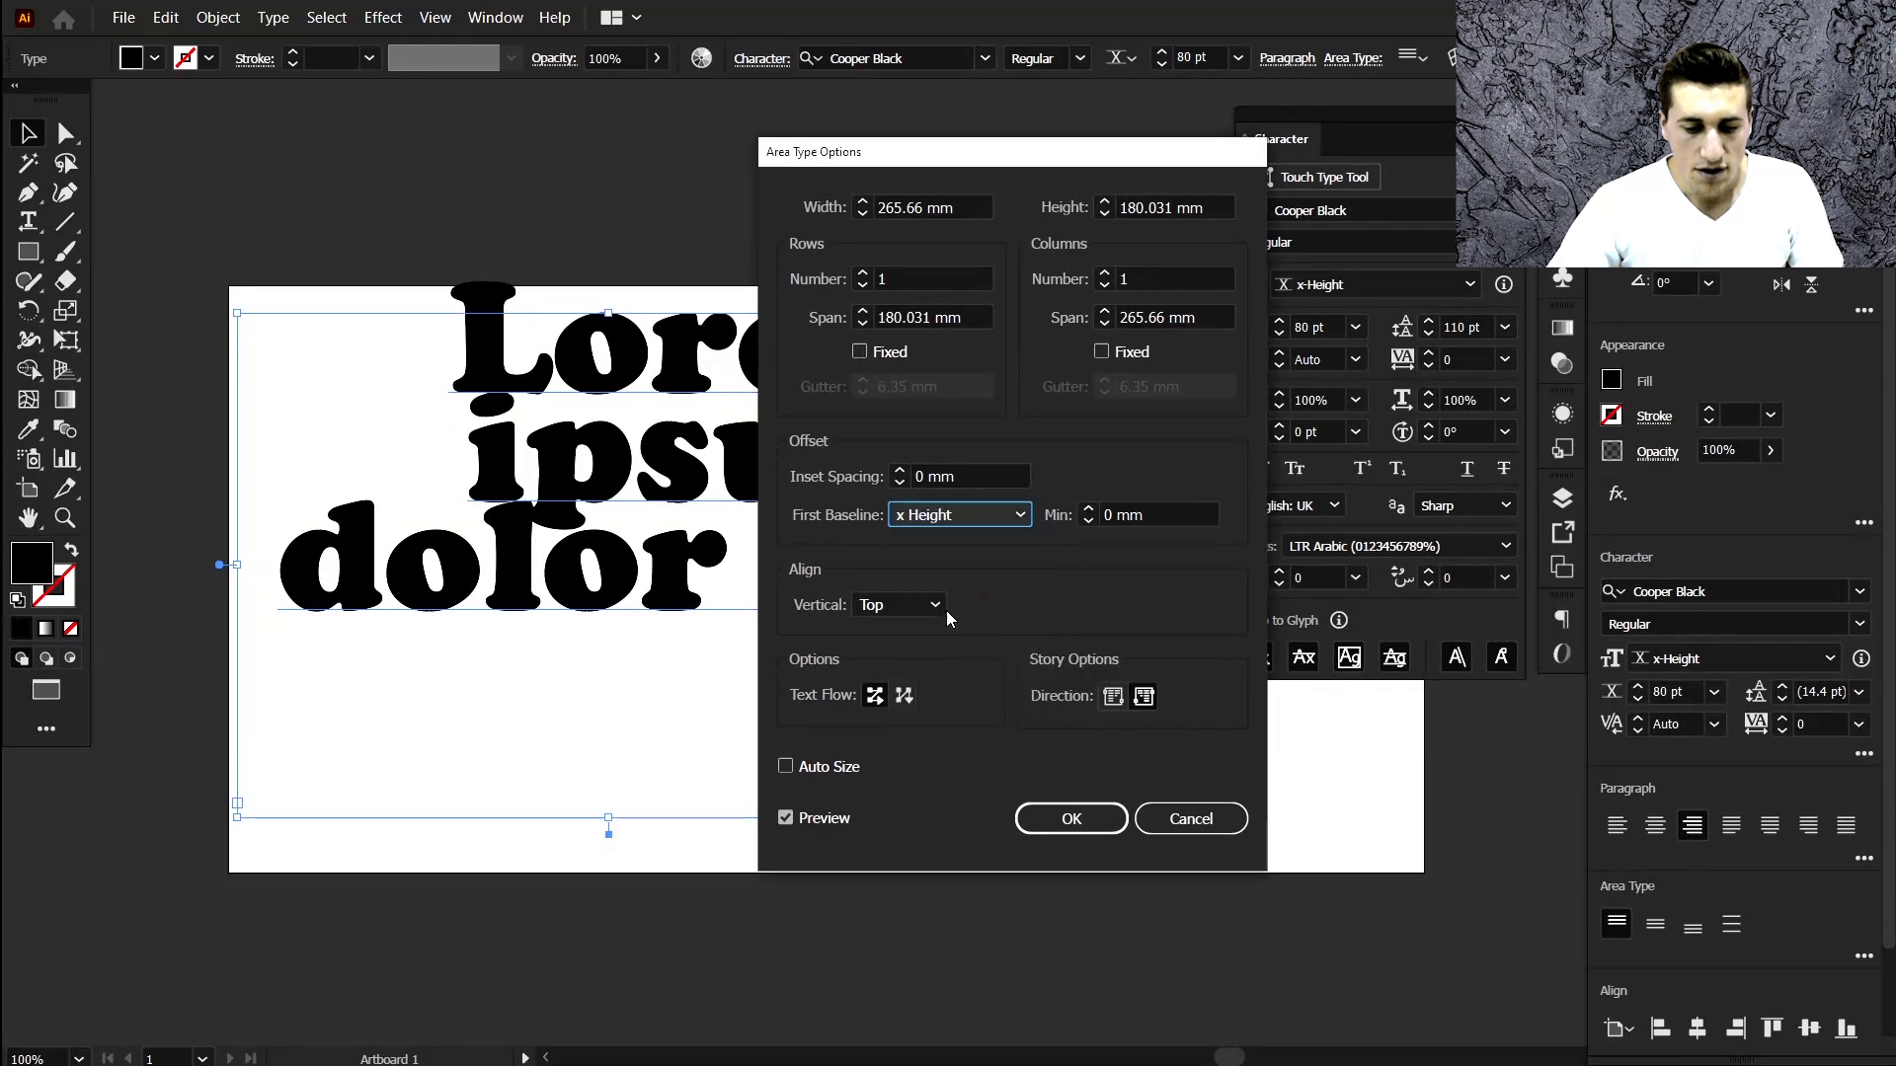
left_click(901, 604)
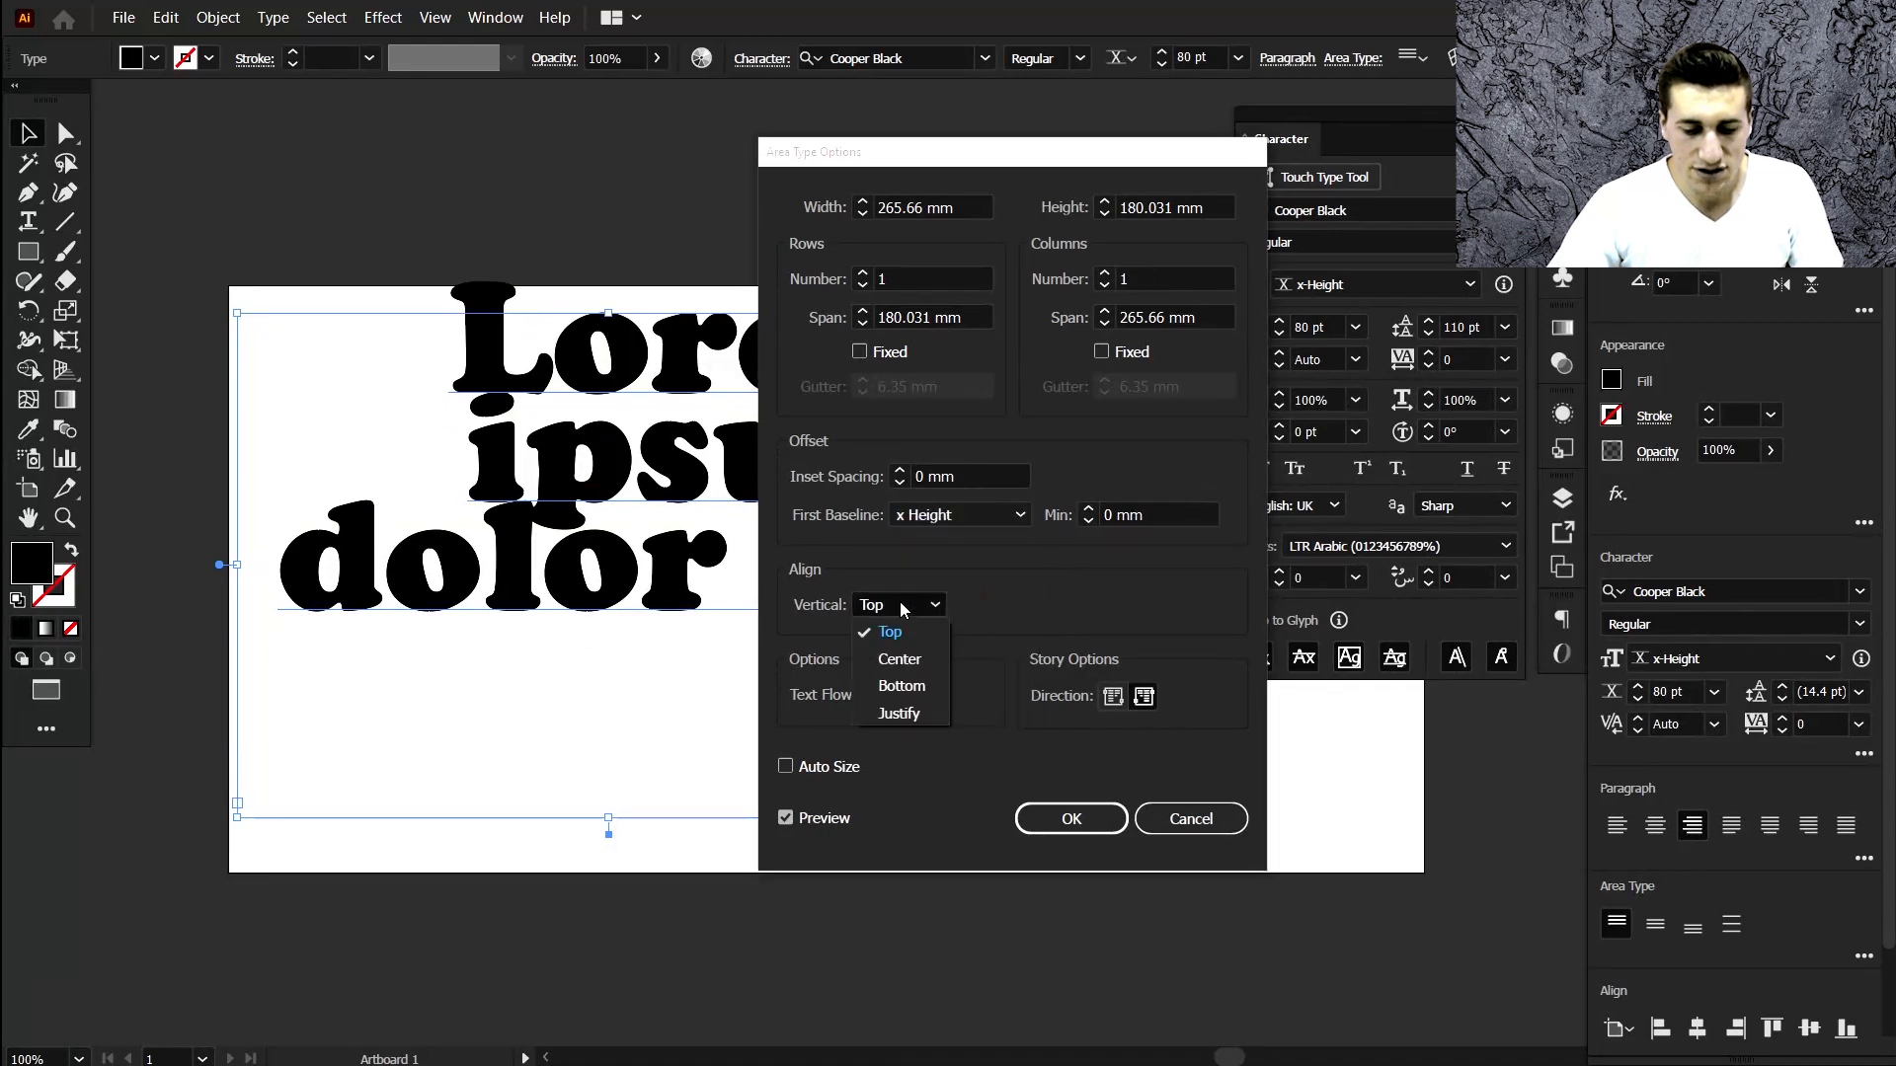
left_click(907, 658)
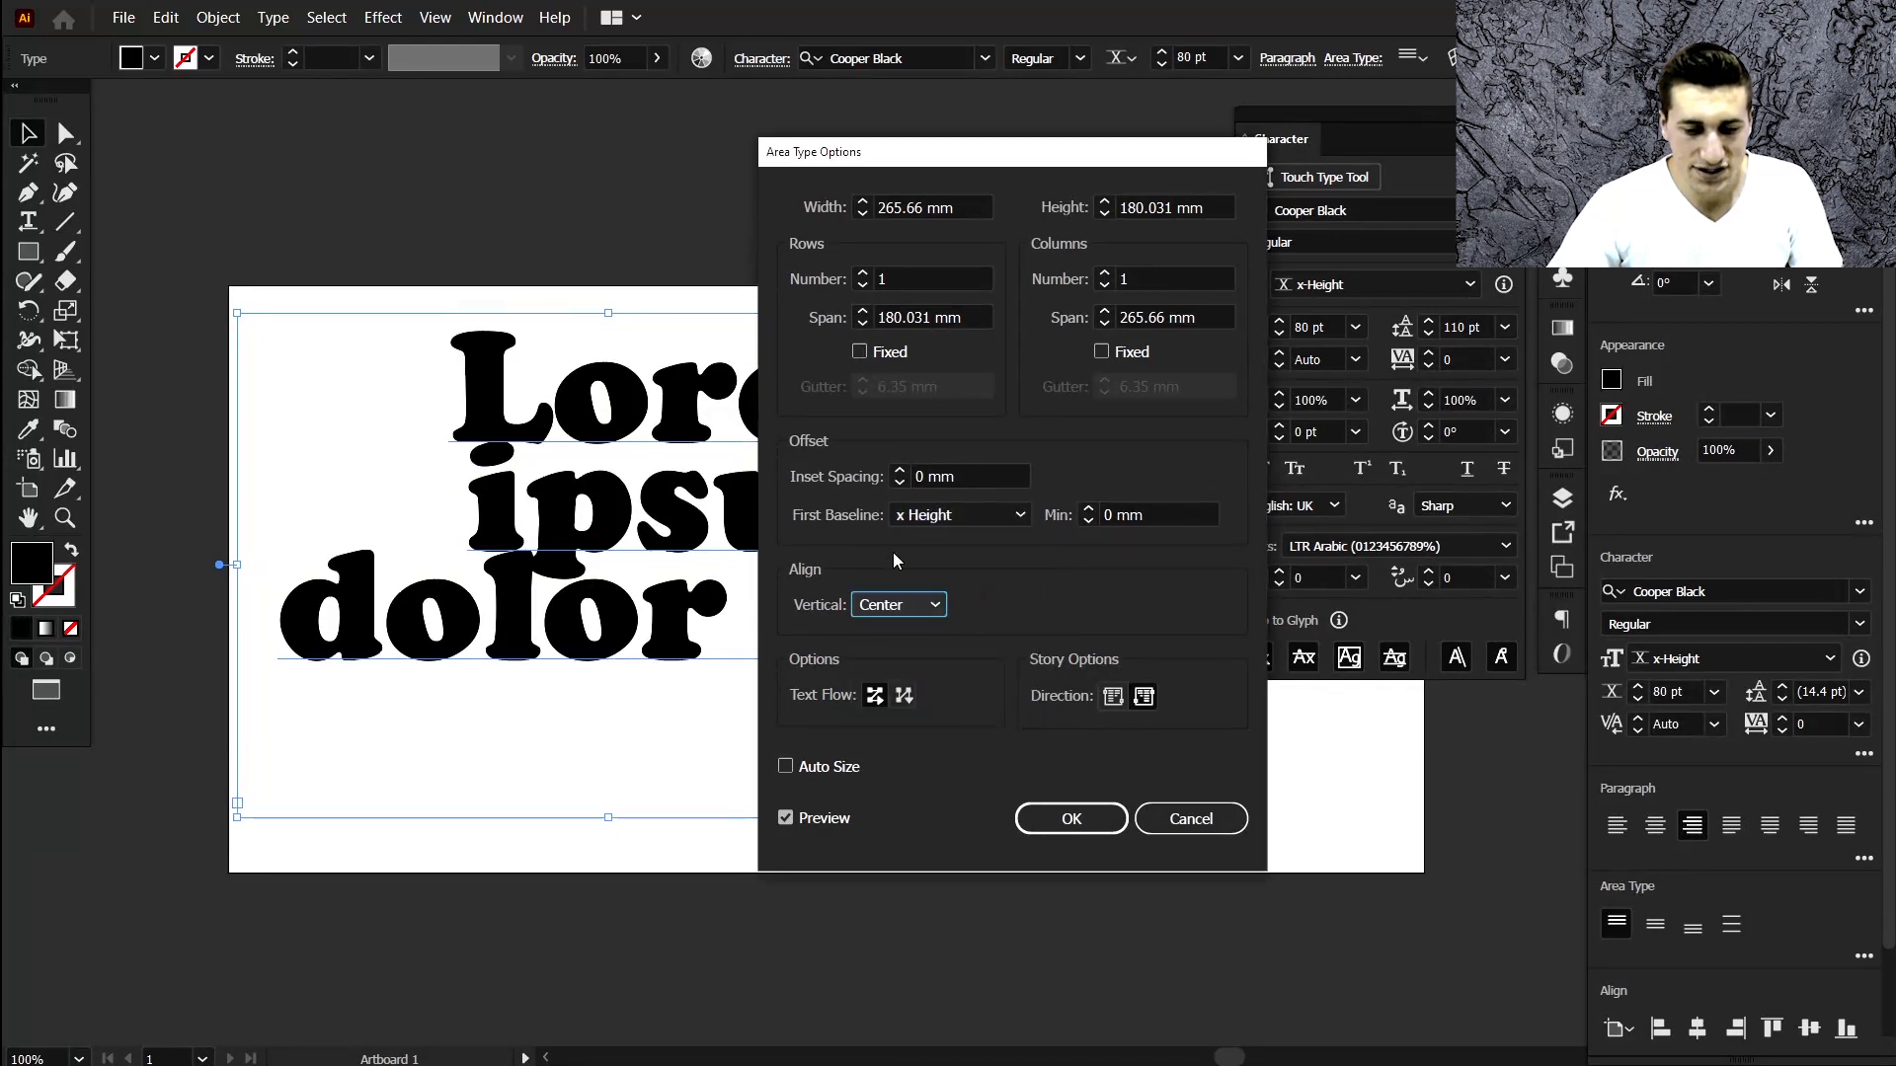
Set the text's first baseline to Leading and its vertical alignment to Justify, and apply the area type options.
left_click(921, 514)
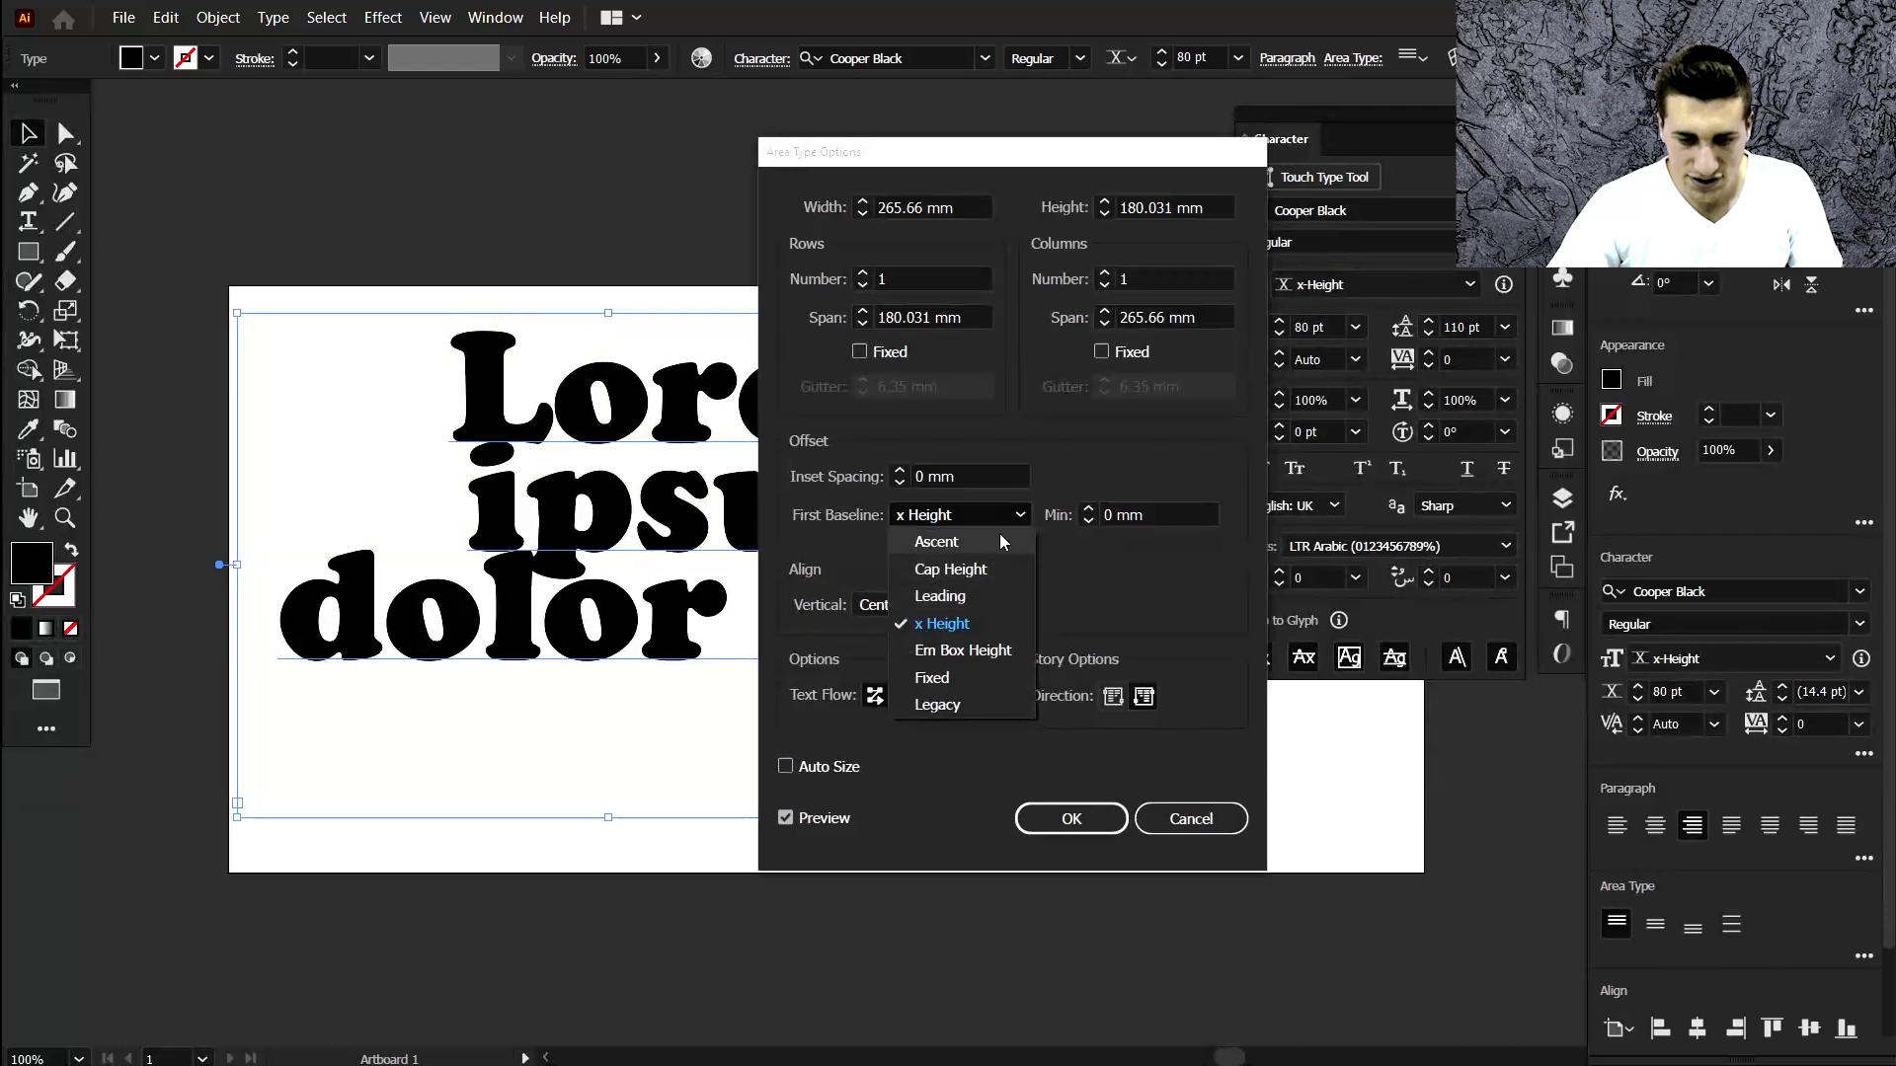
left_click(940, 595)
left_click(901, 604)
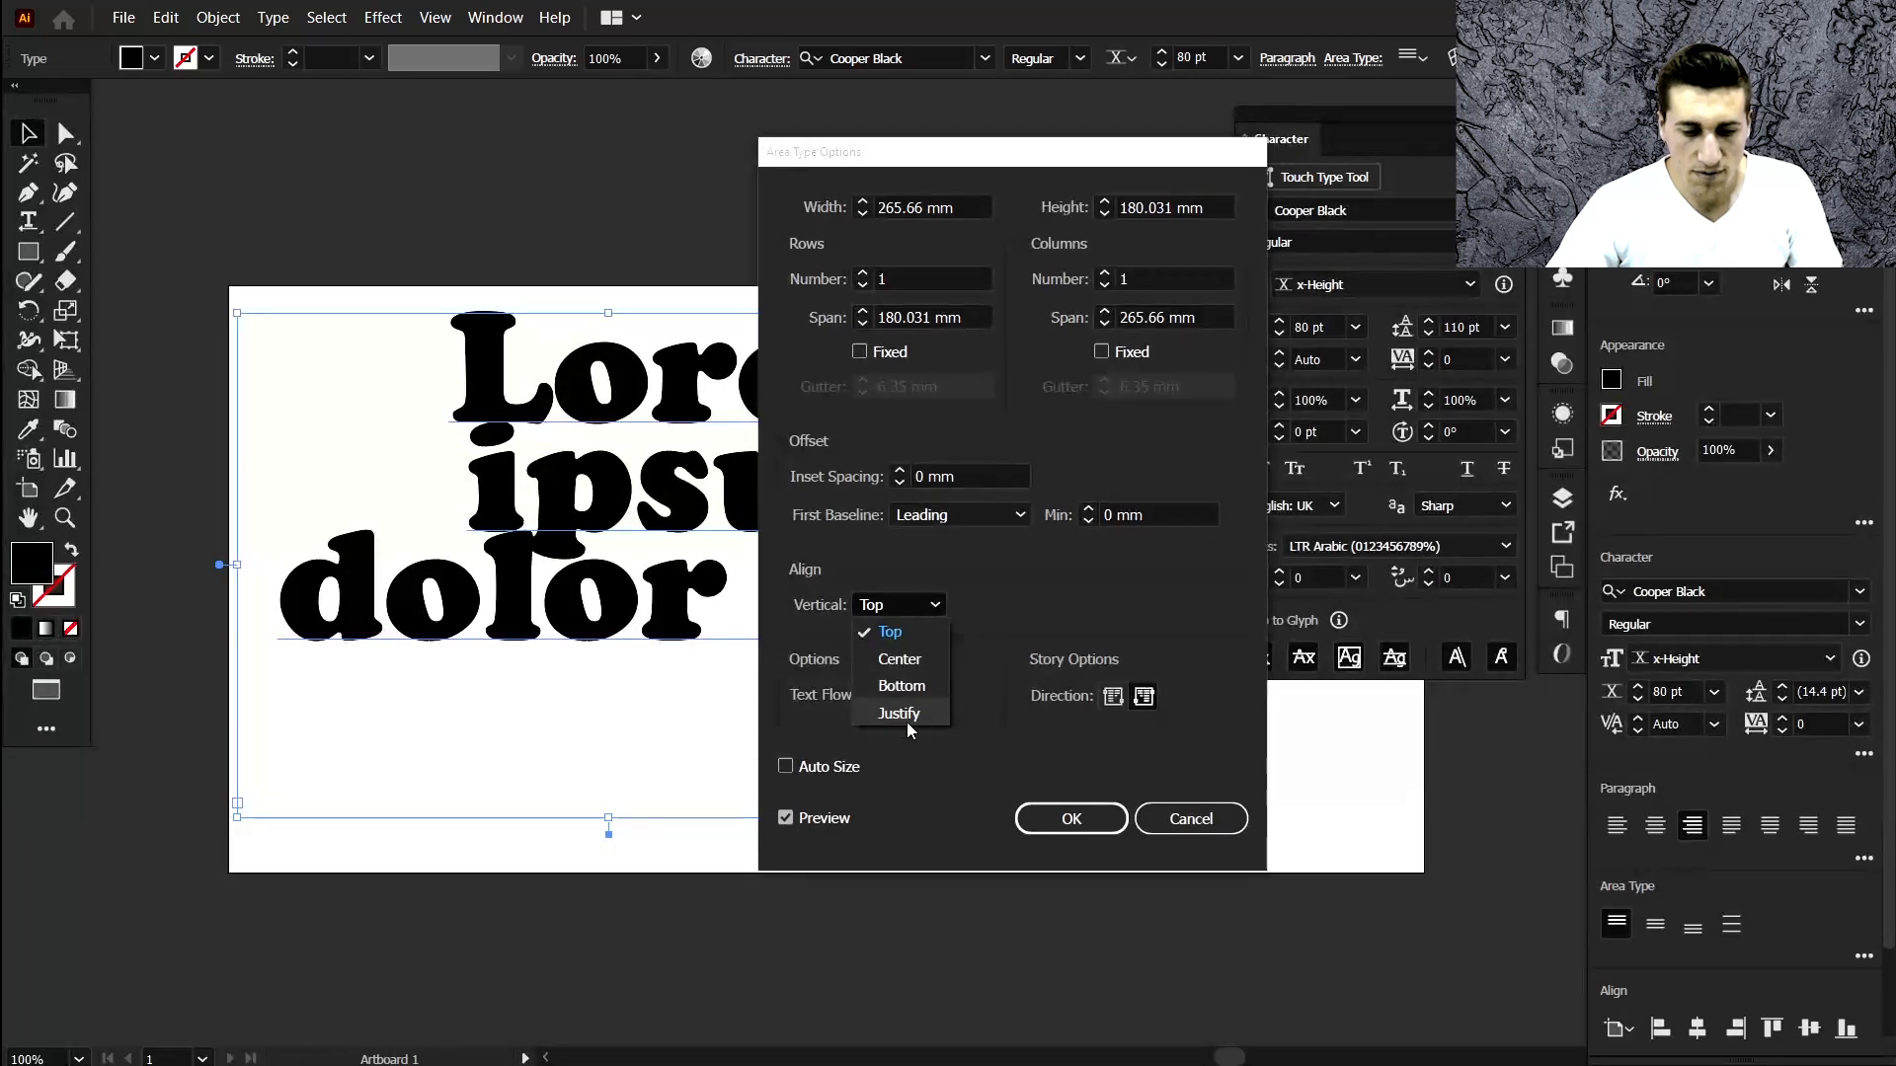
left_click(901, 712)
left_click(917, 602)
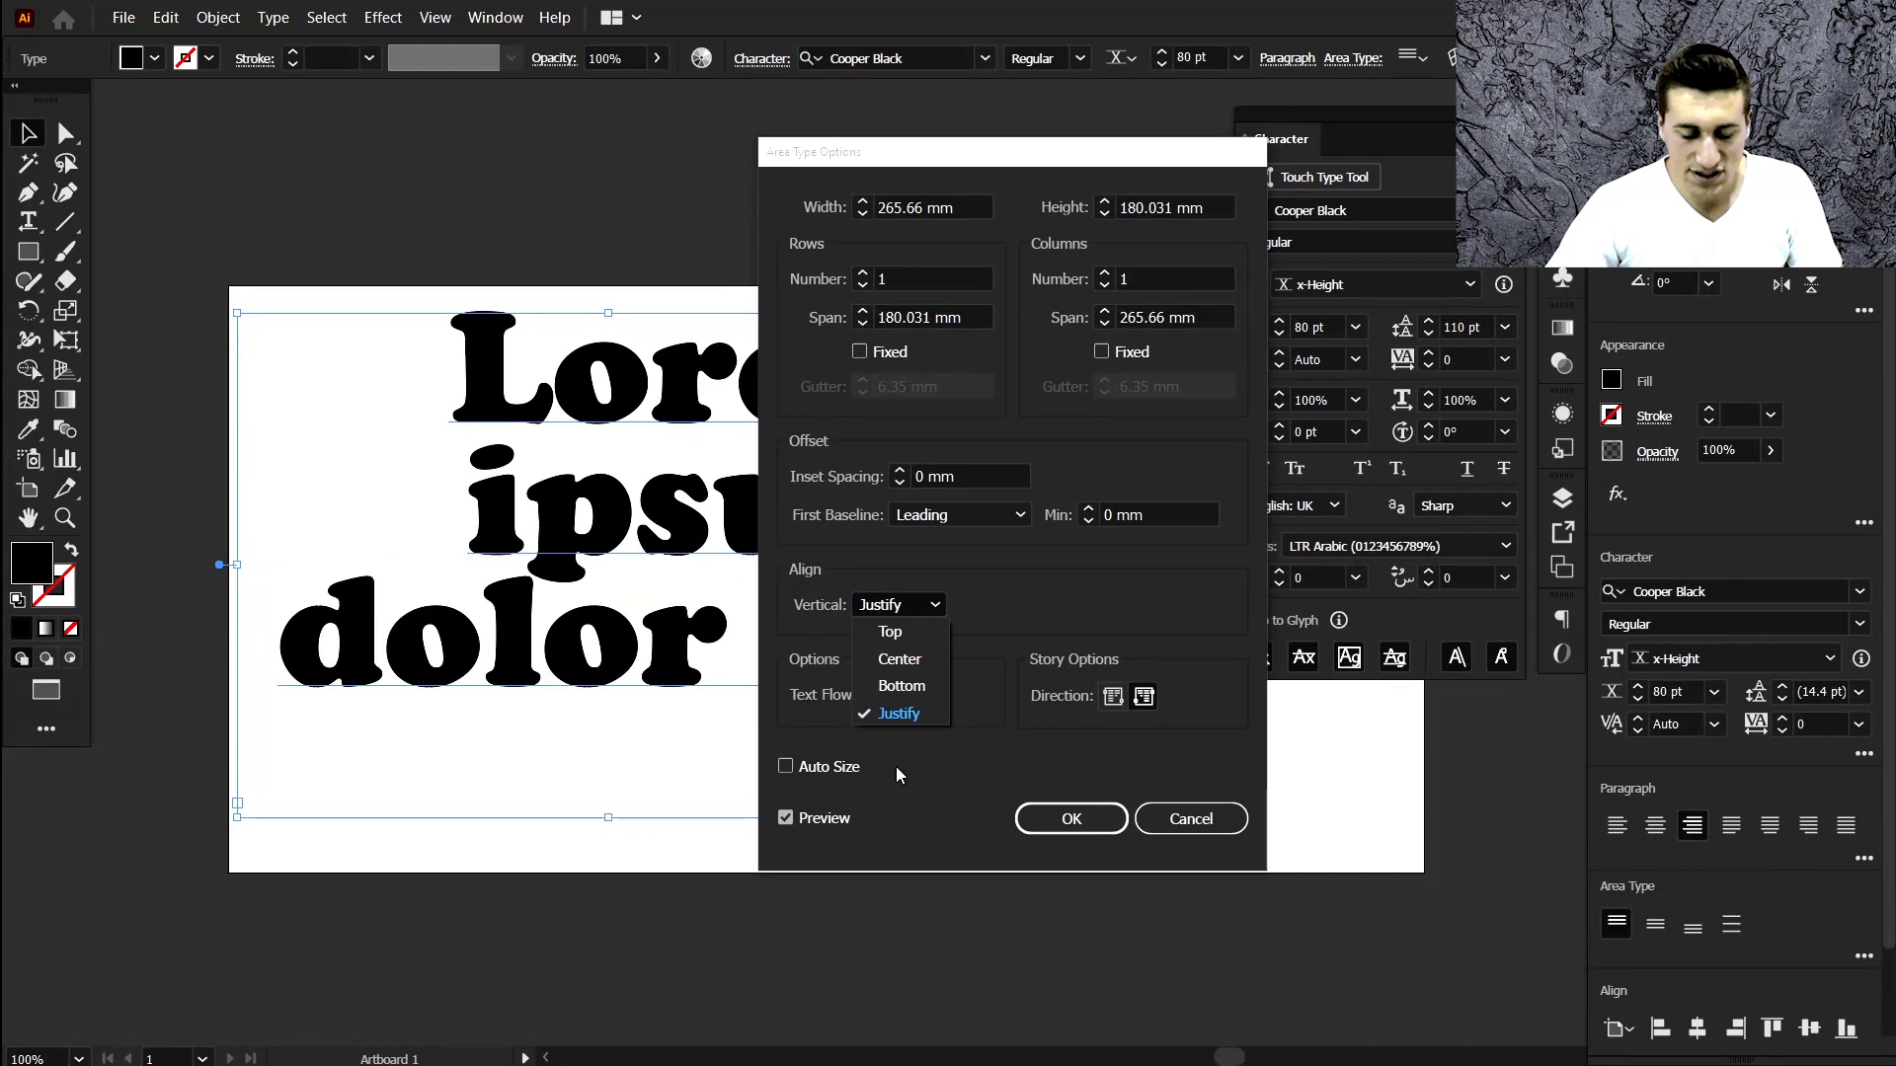
left_click(921, 768)
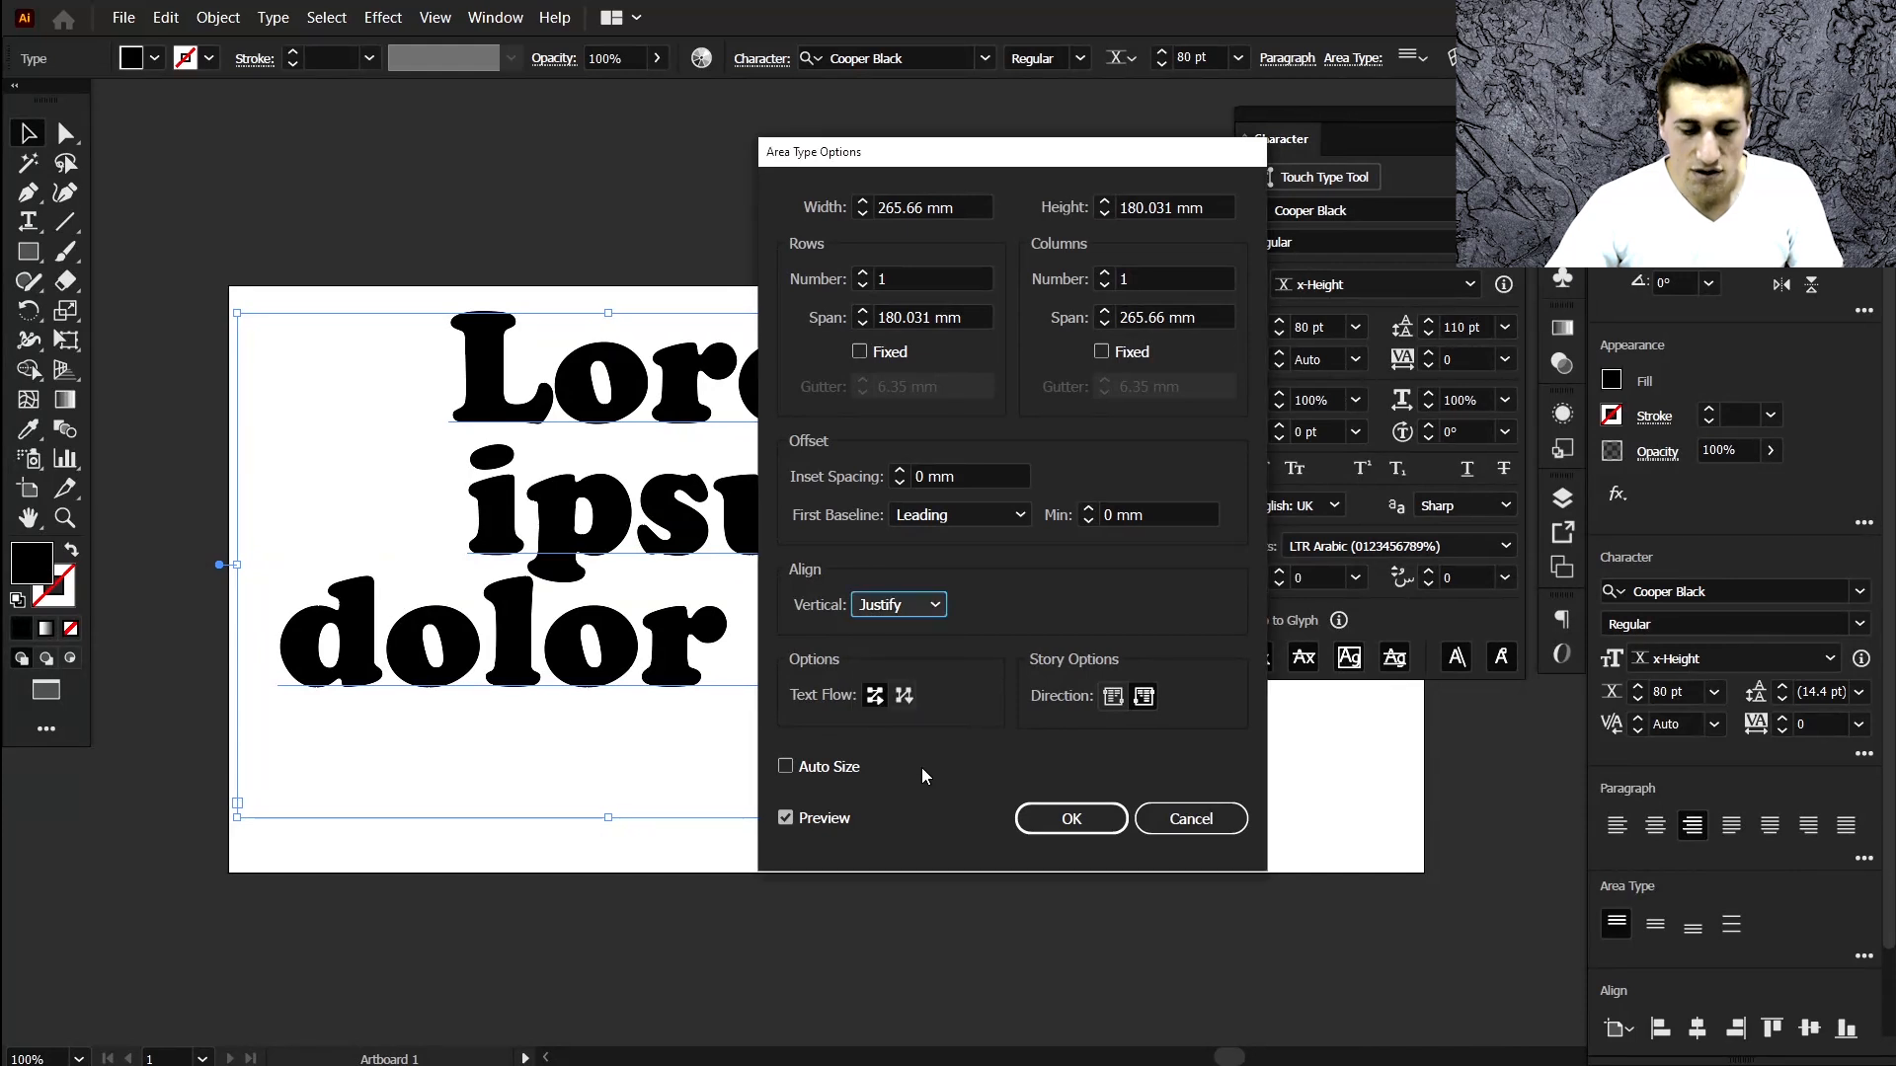
left_click(806, 764)
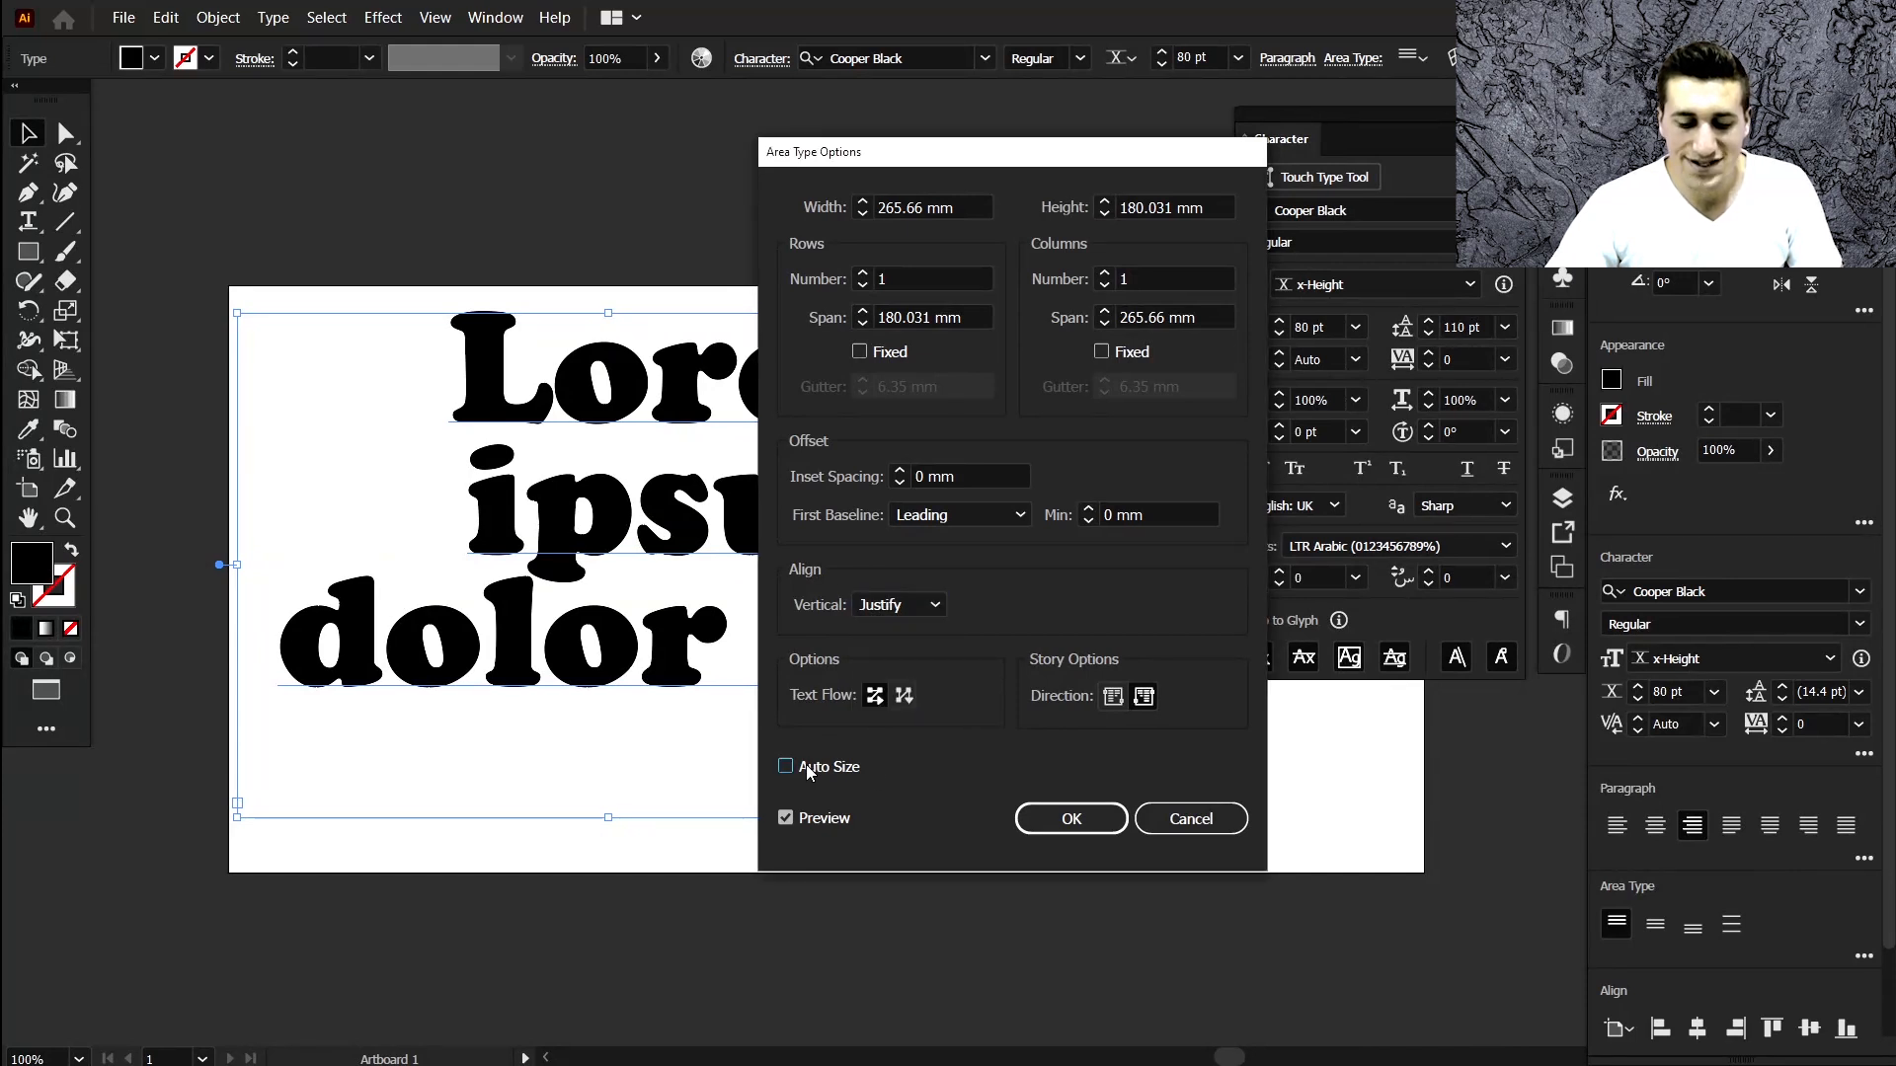
left_click(1100, 822)
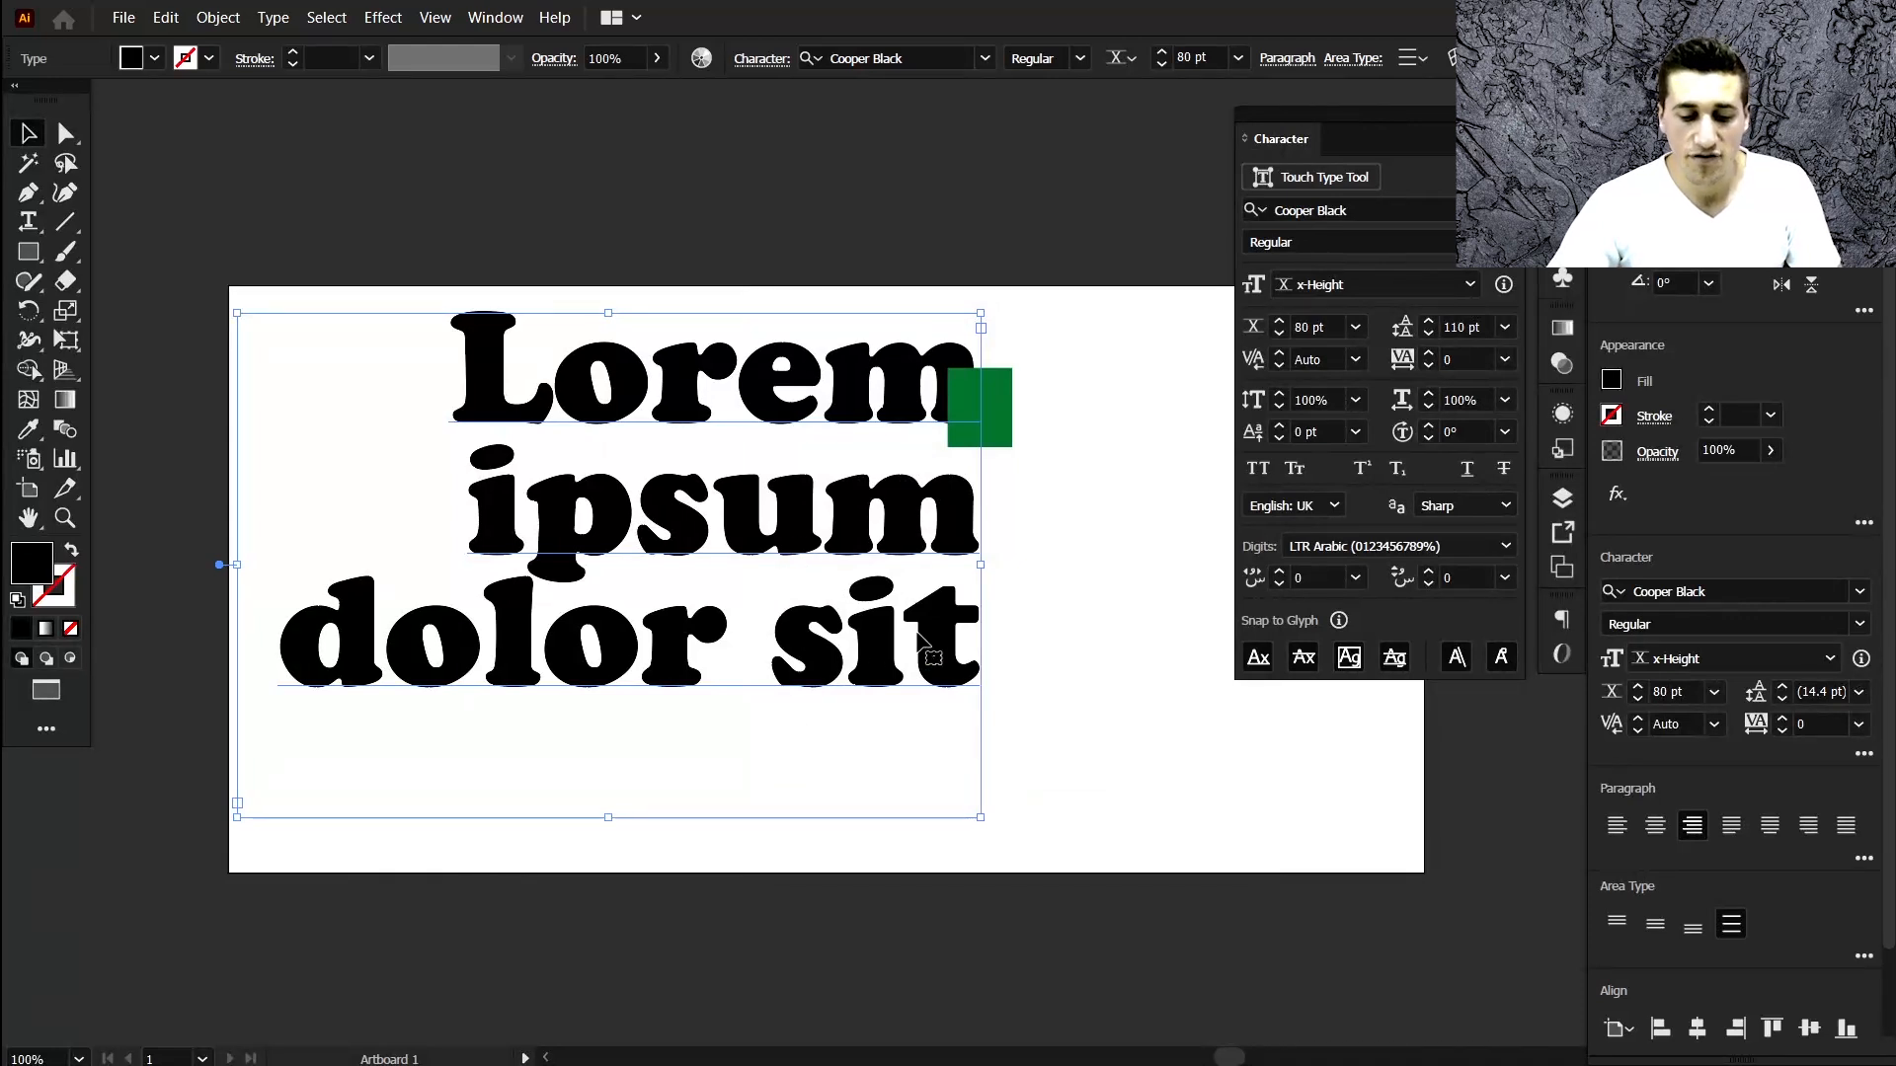
Add a new line with the filler text "oasnvao" after "dolor sit" in the justified text area.
double_click(956, 642)
triple_click(956, 642)
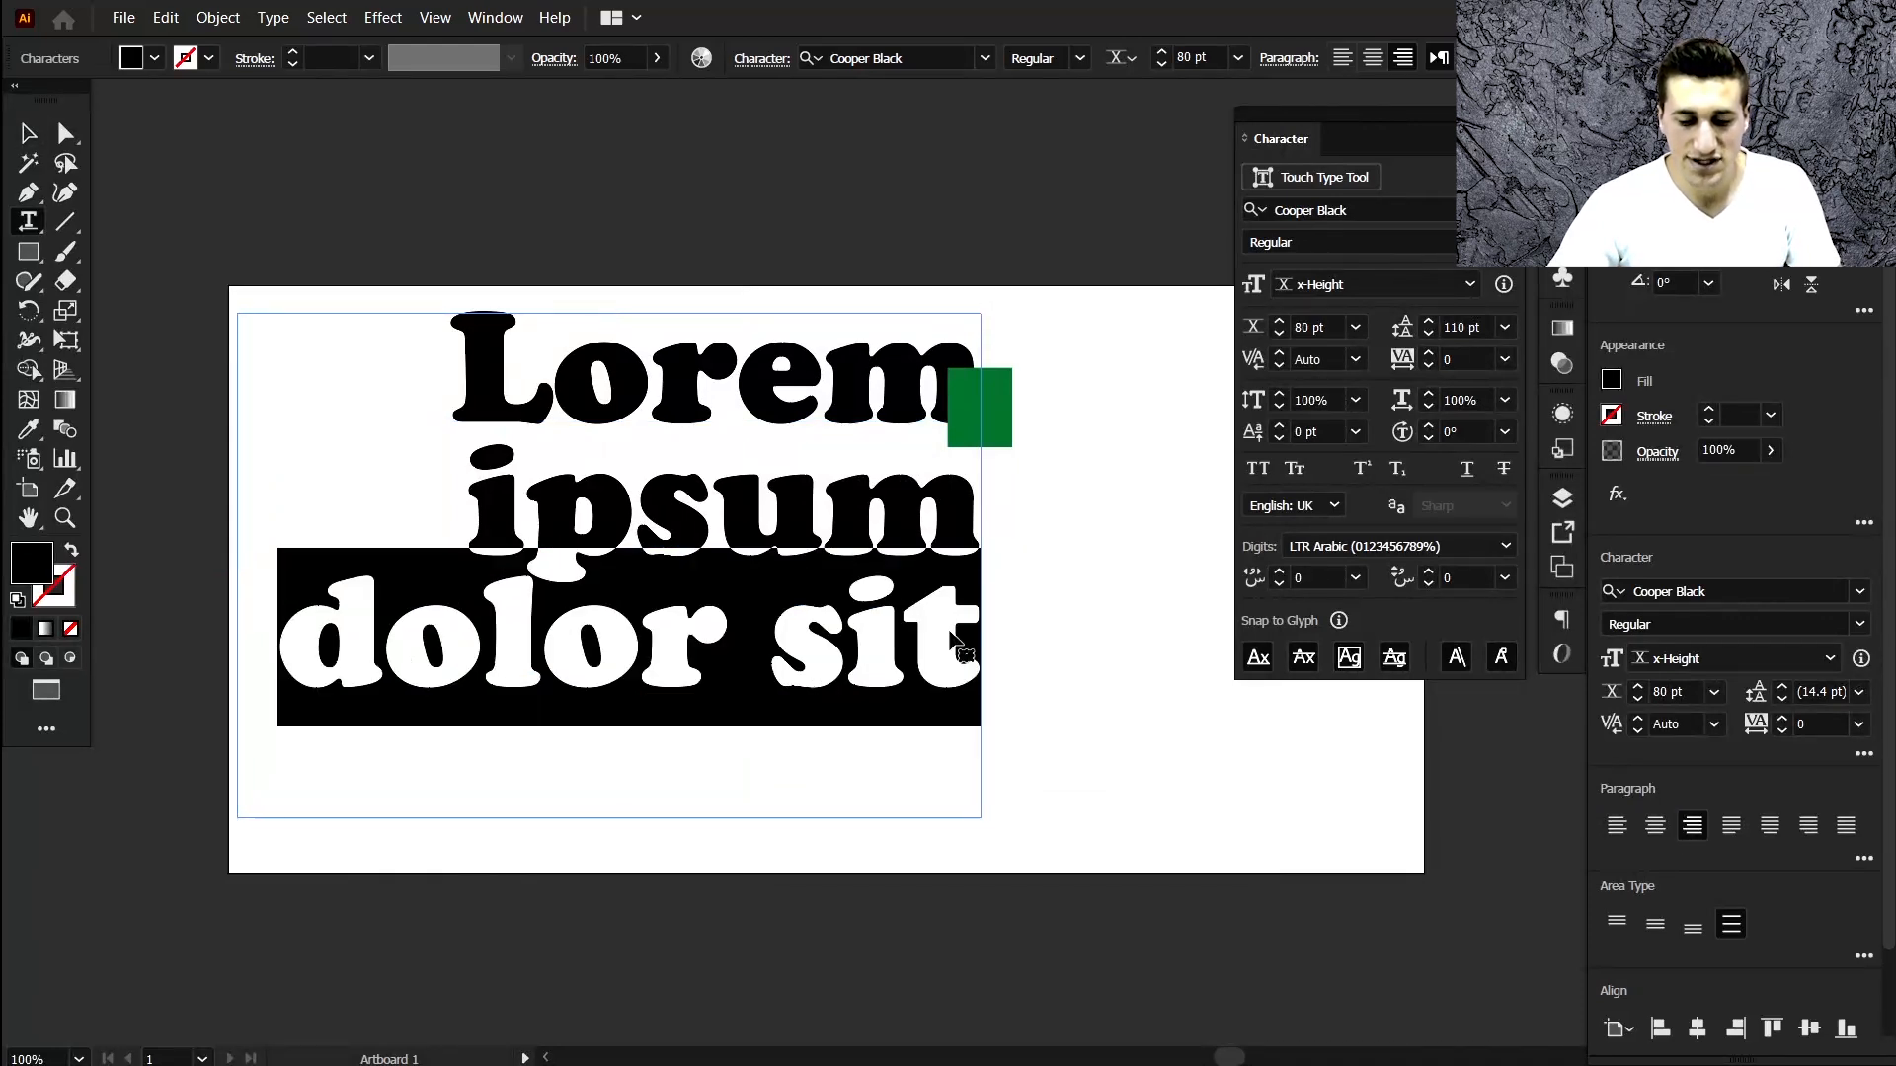
left_click(955, 642)
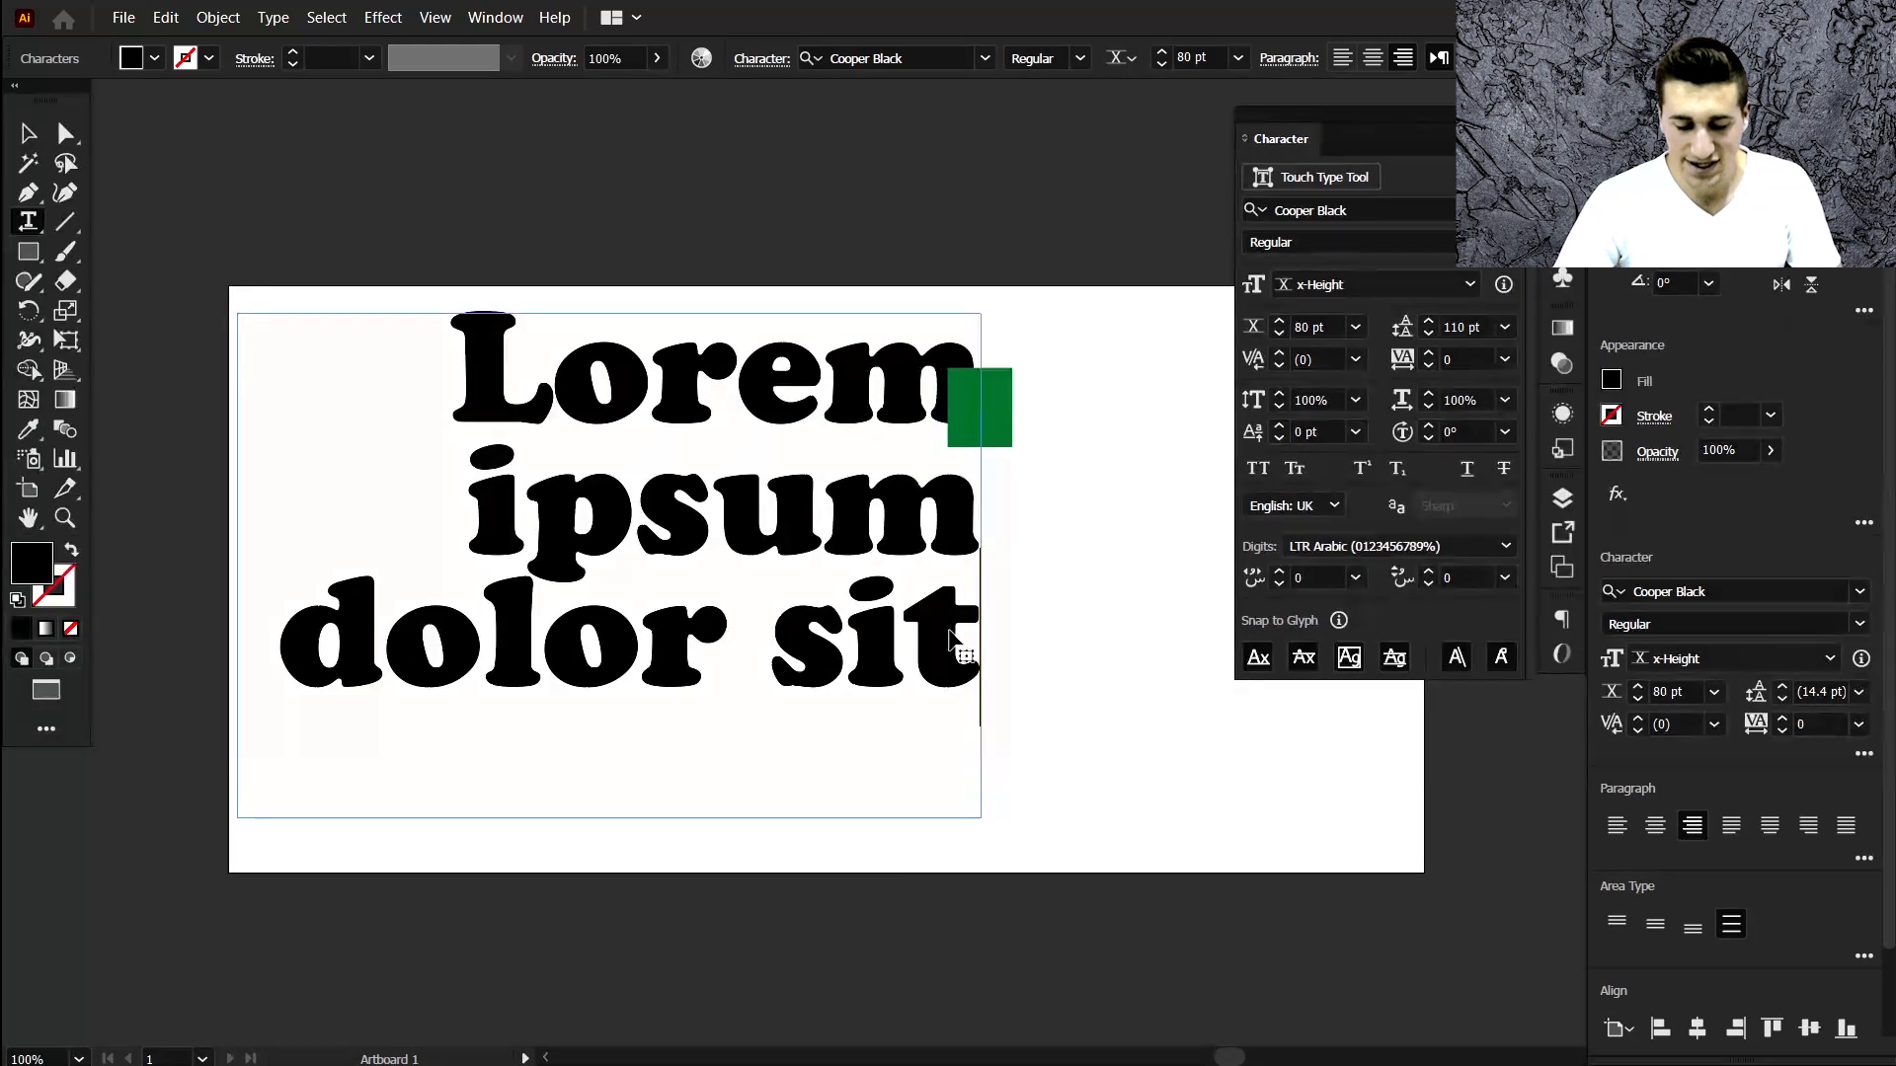
key("Return")
type("oasnvao")
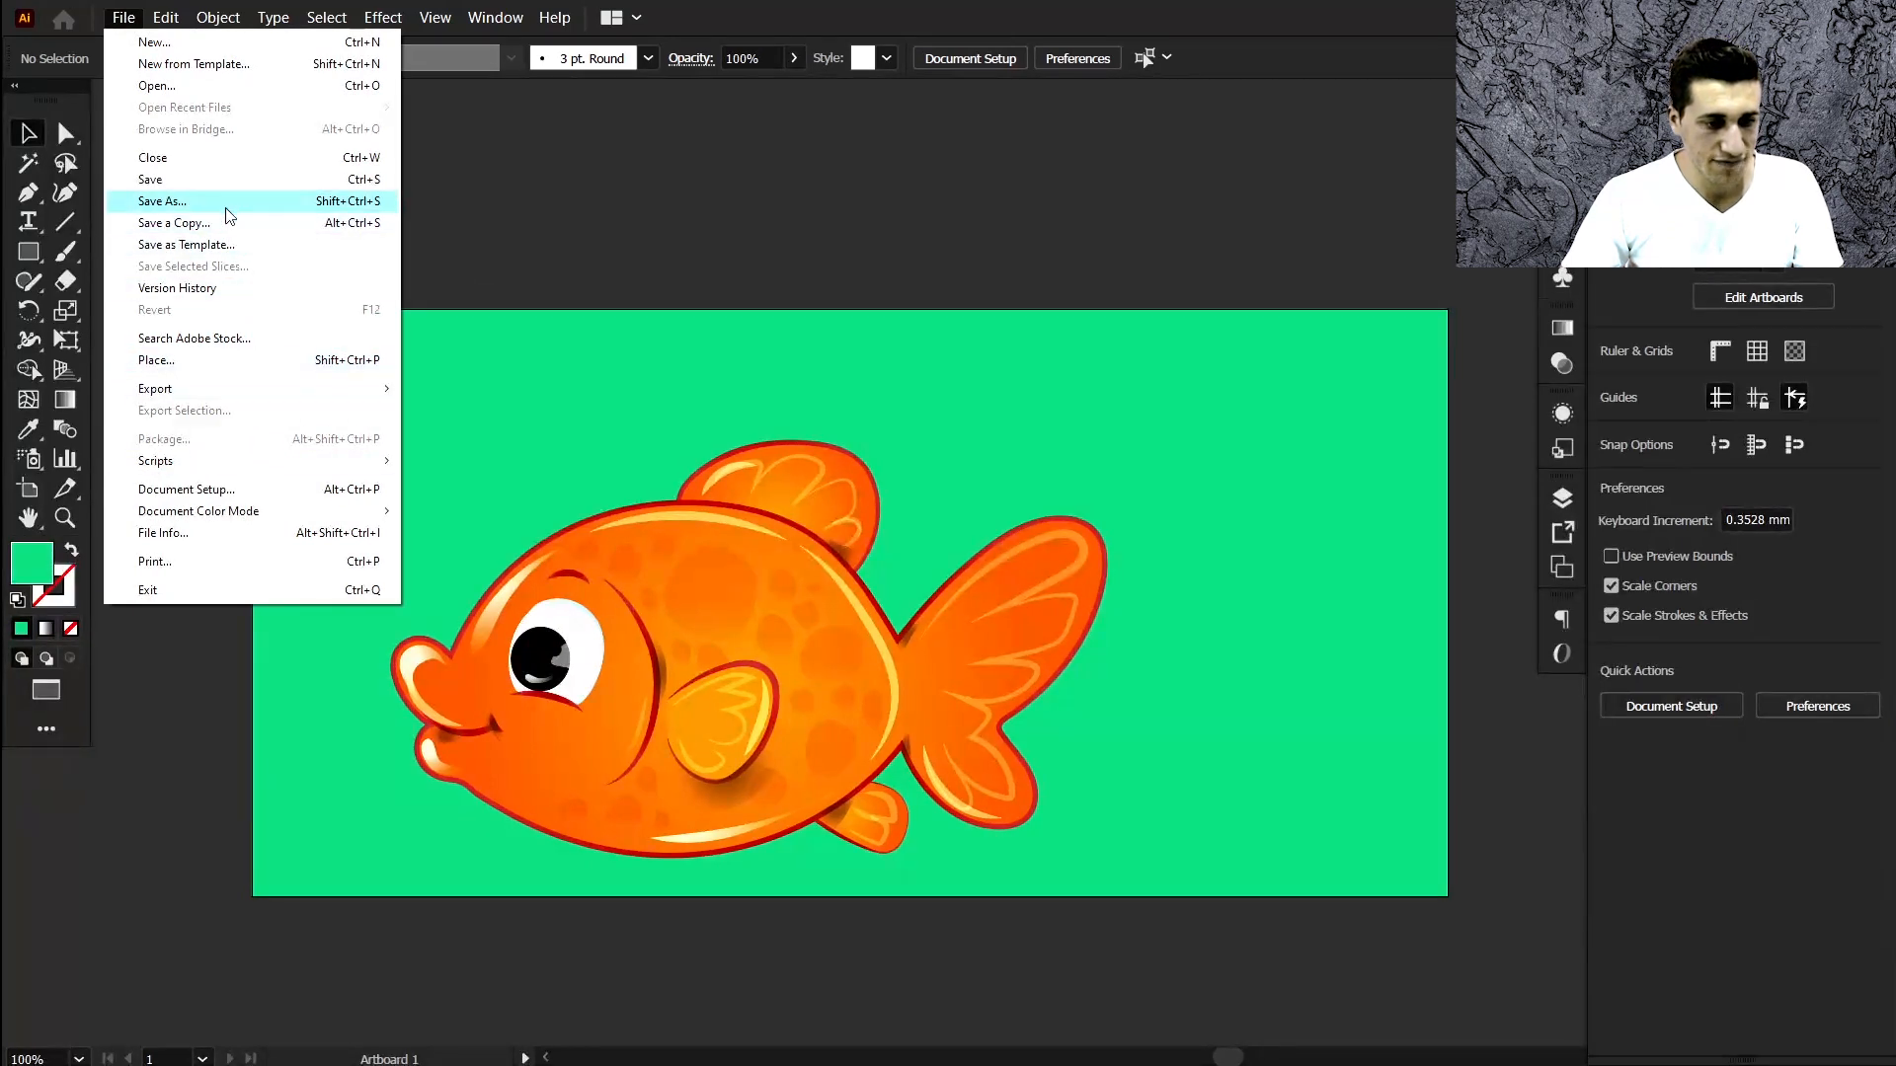
Save the fish artwork as a cloud document named fish2.
left_click(221, 181)
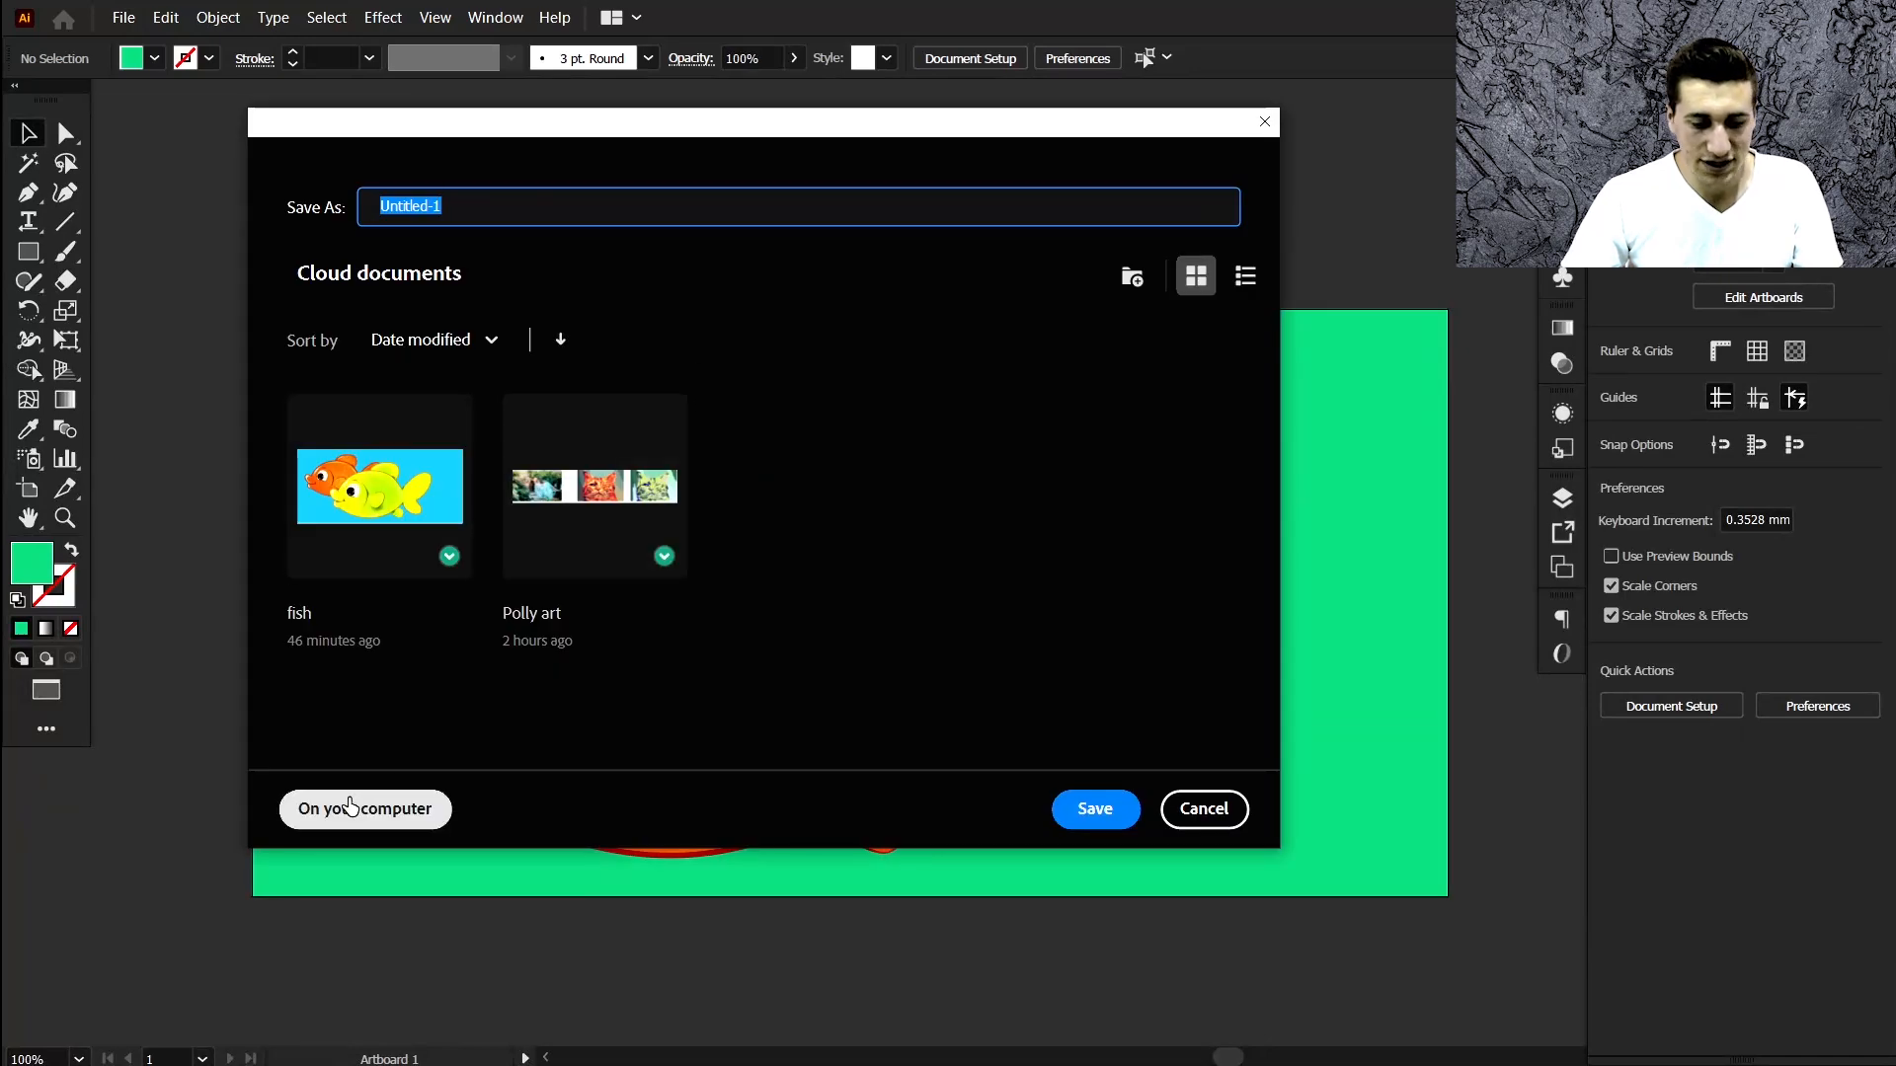
left_click(385, 816)
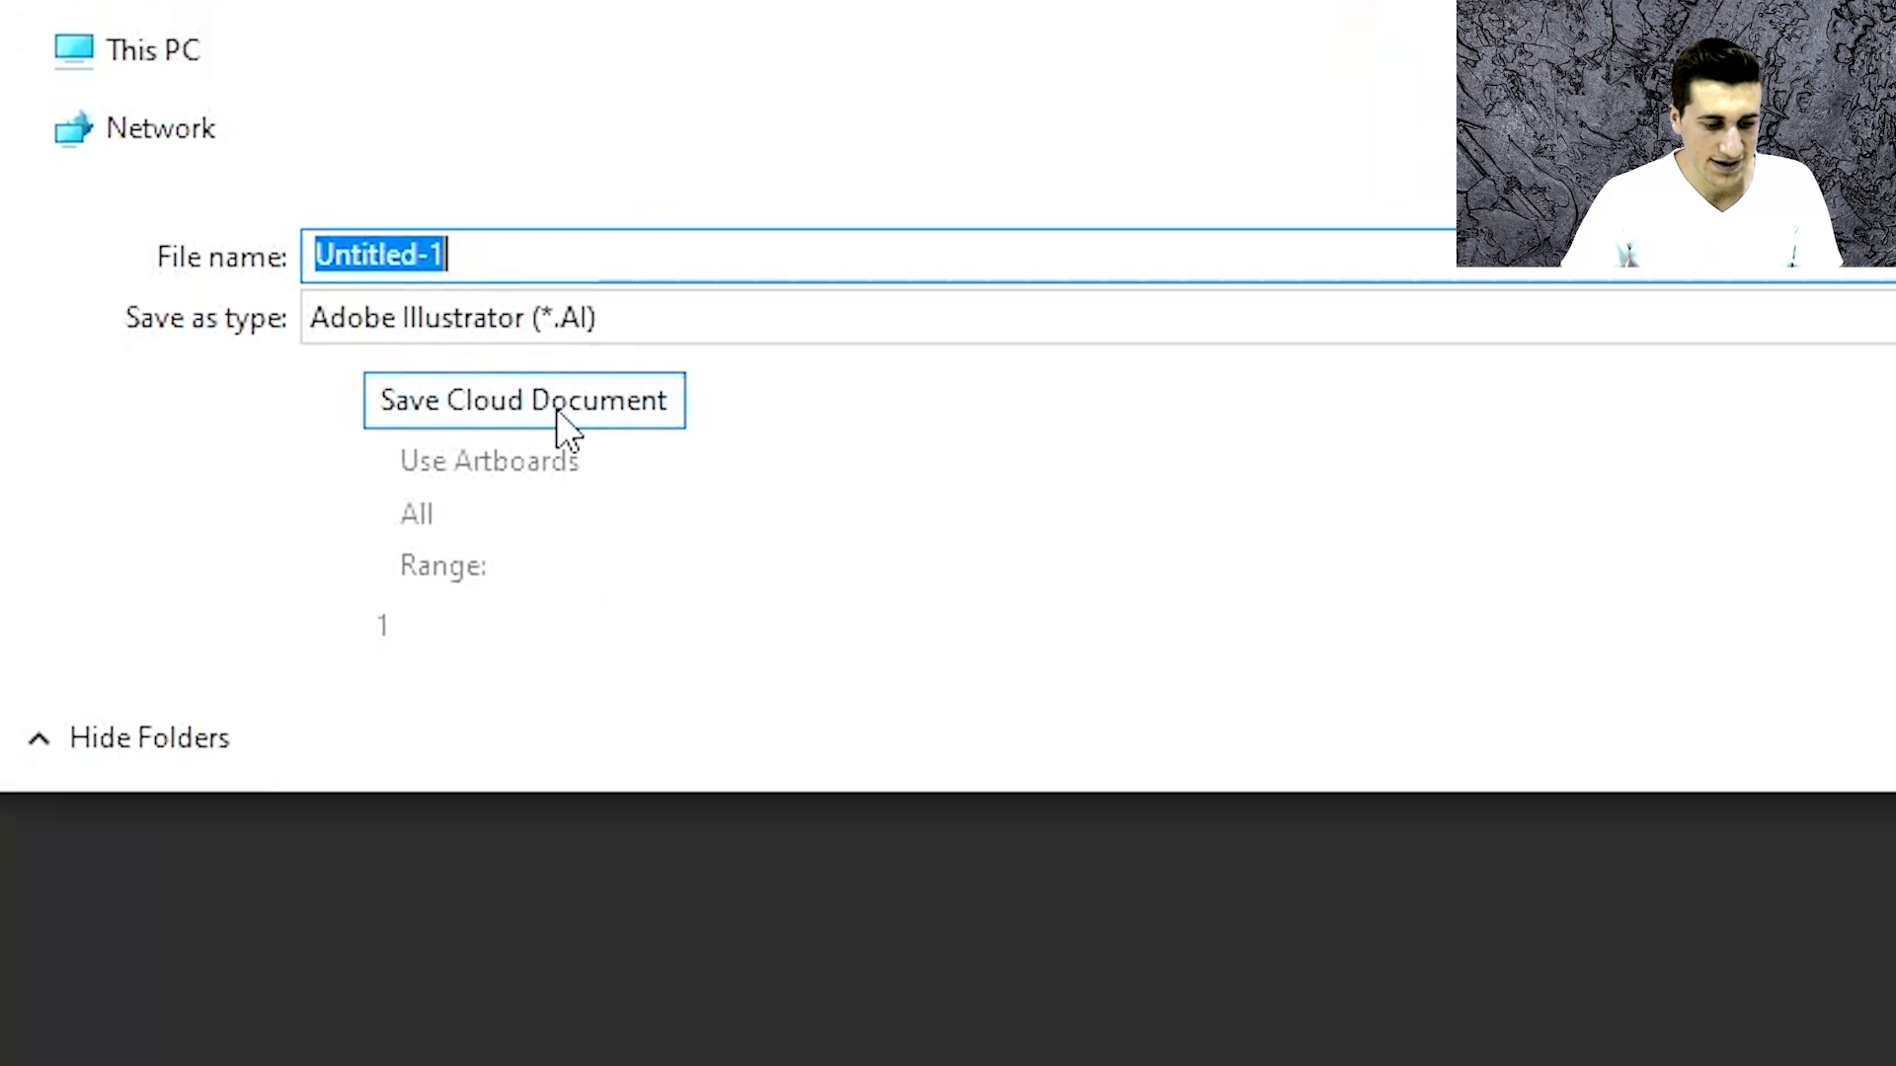
left_click(568, 405)
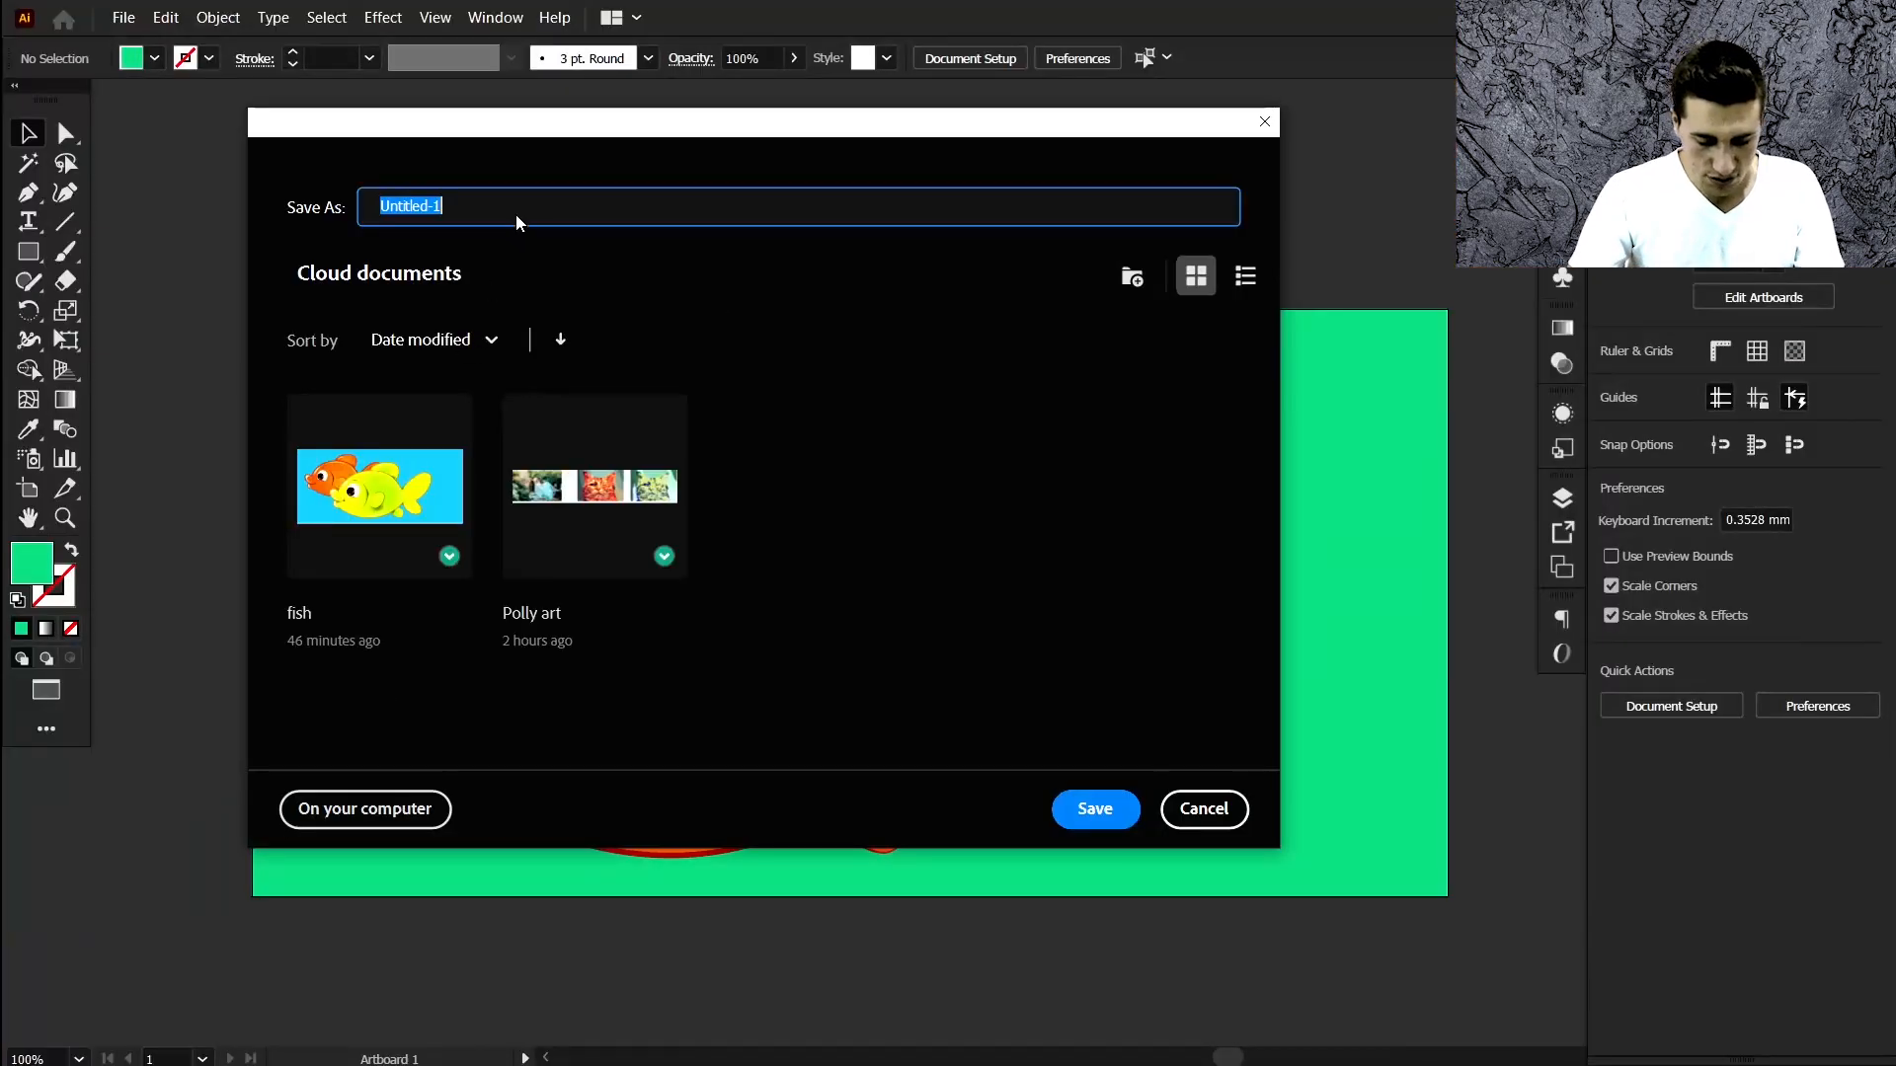
type("fish2")
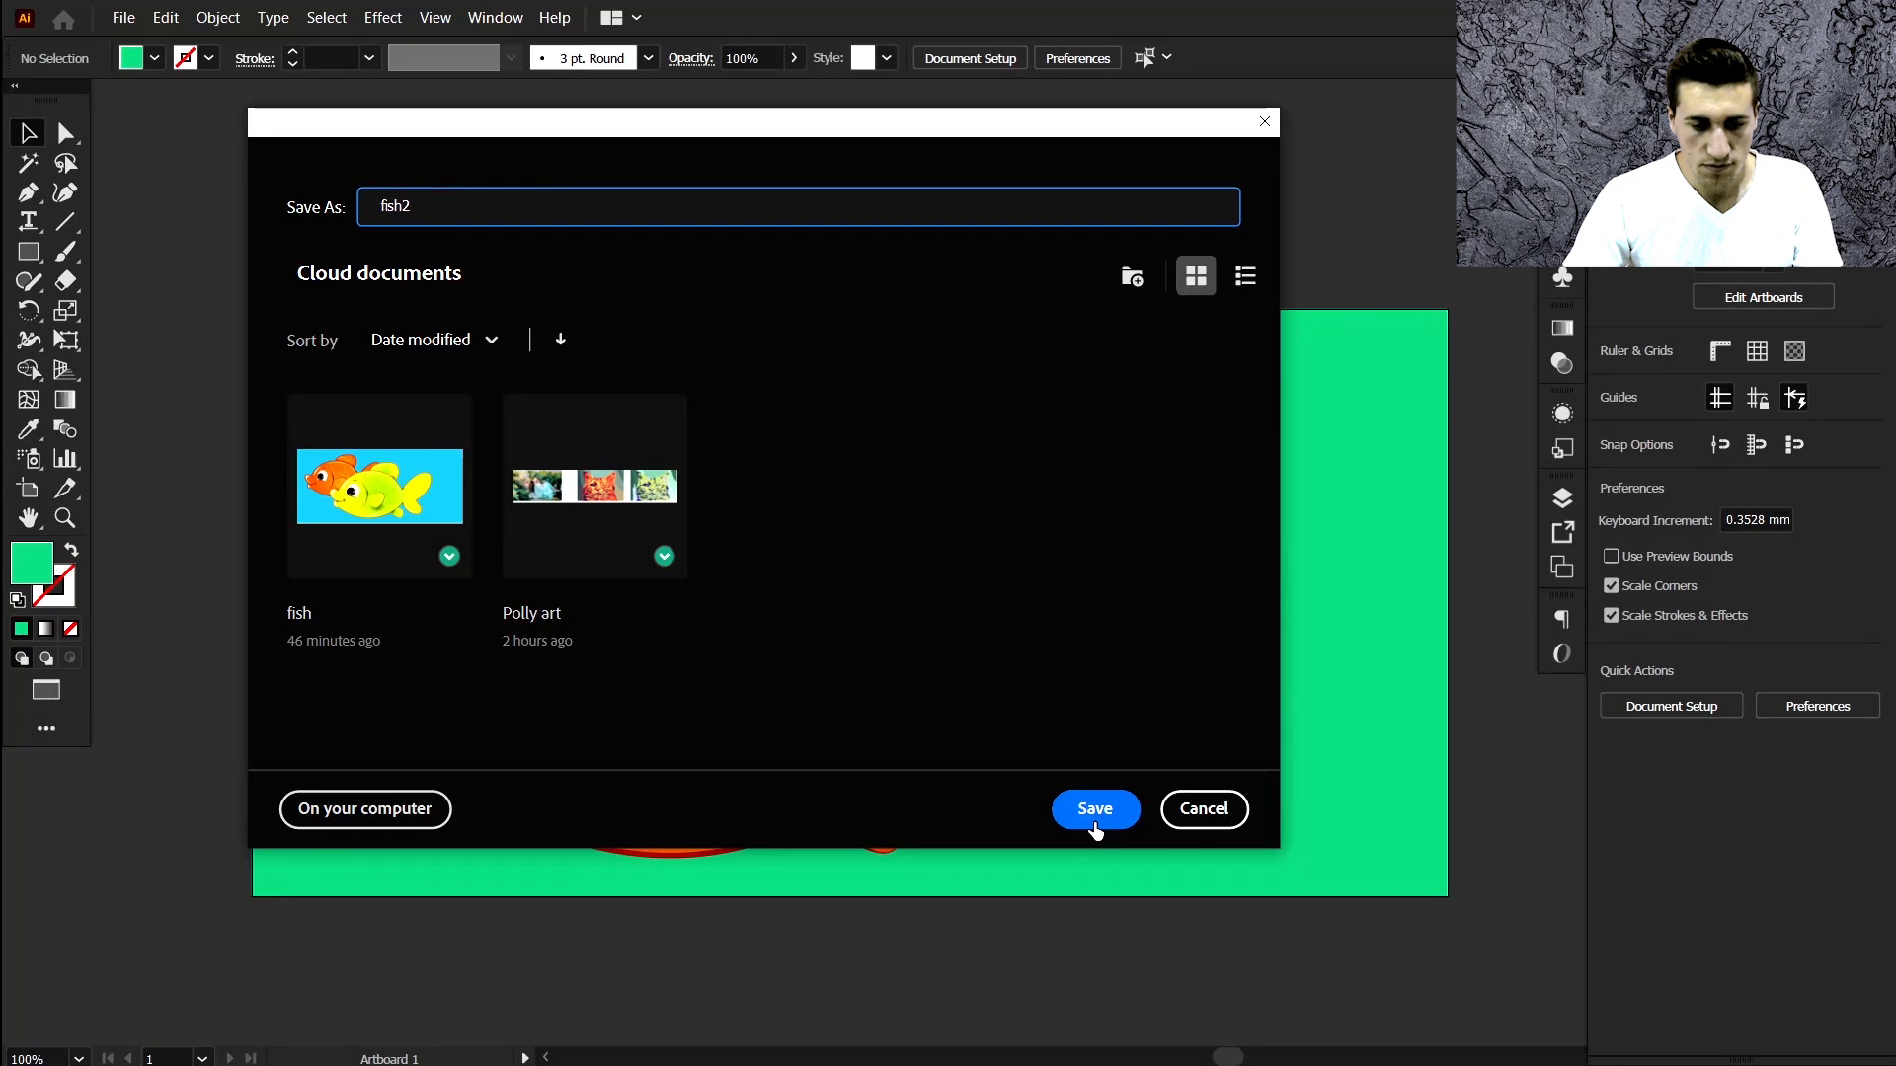
left_click(1095, 810)
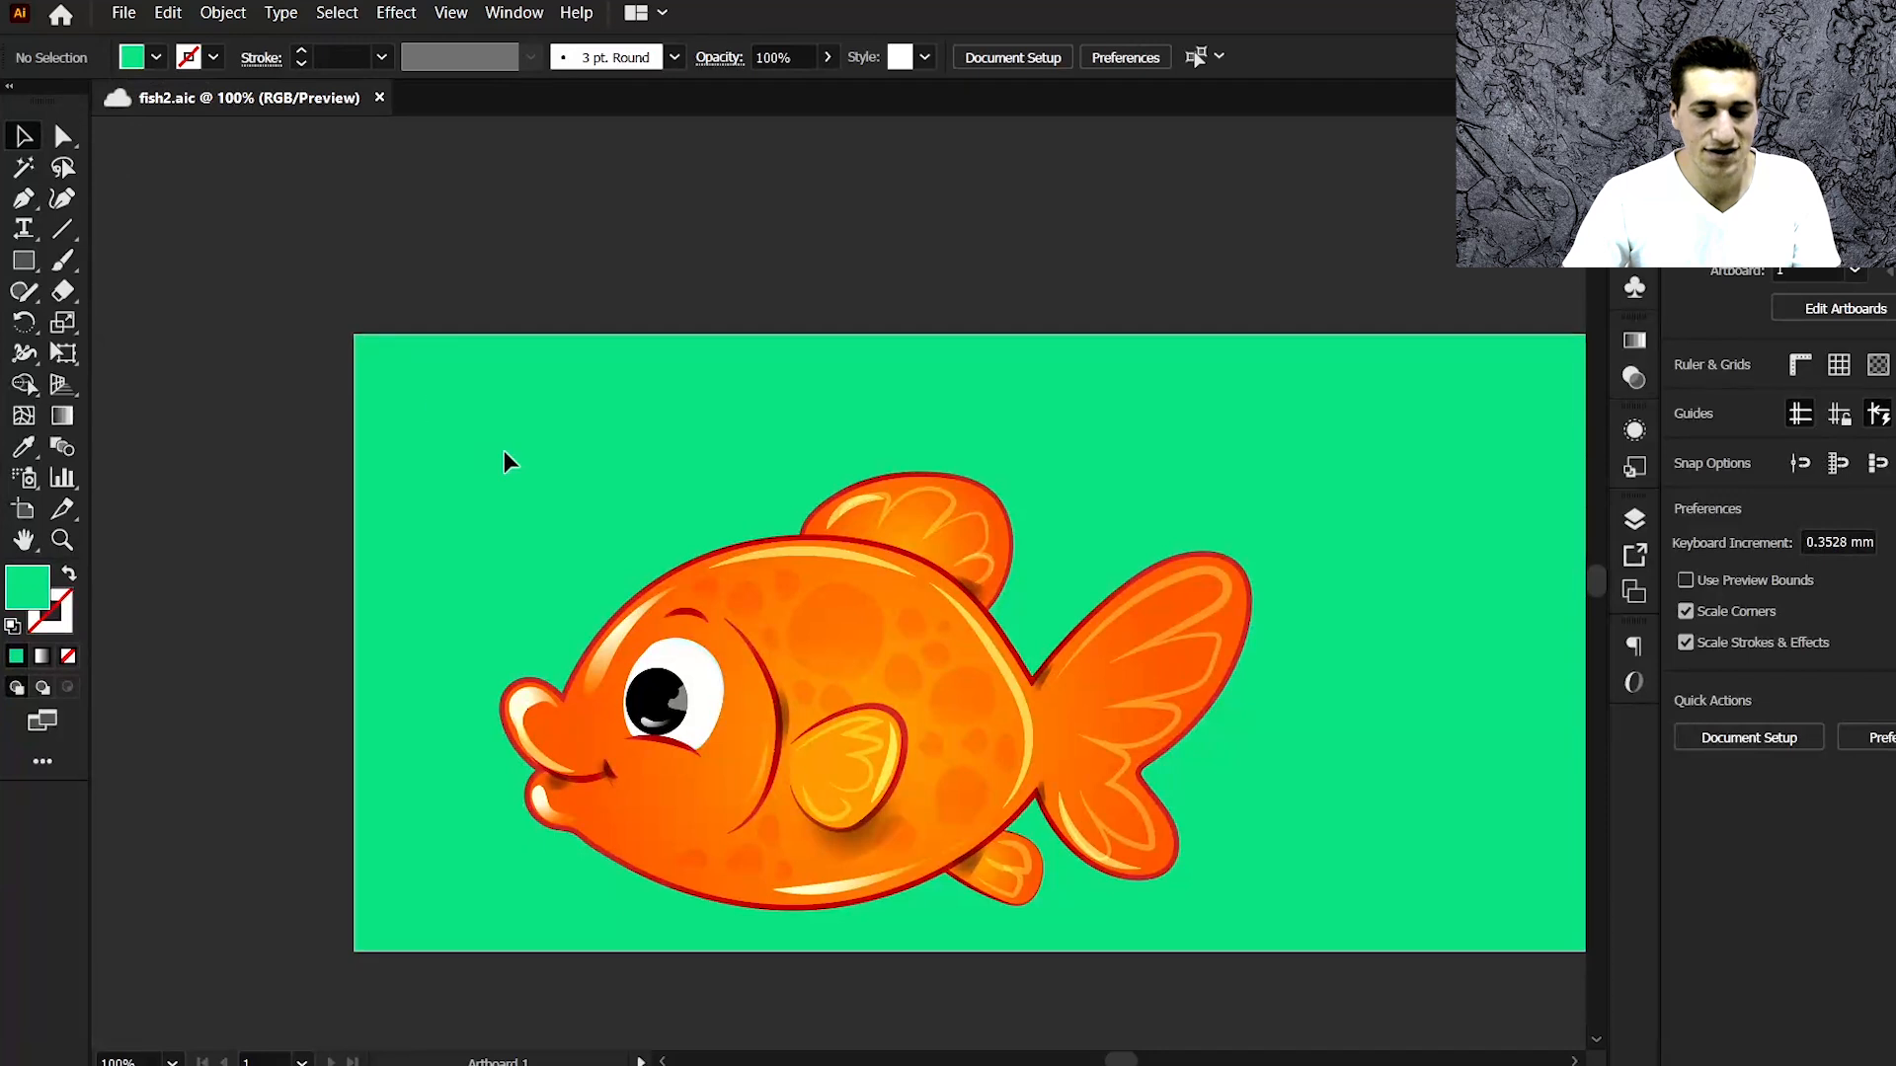
scroll(520, 317, "down", 2)
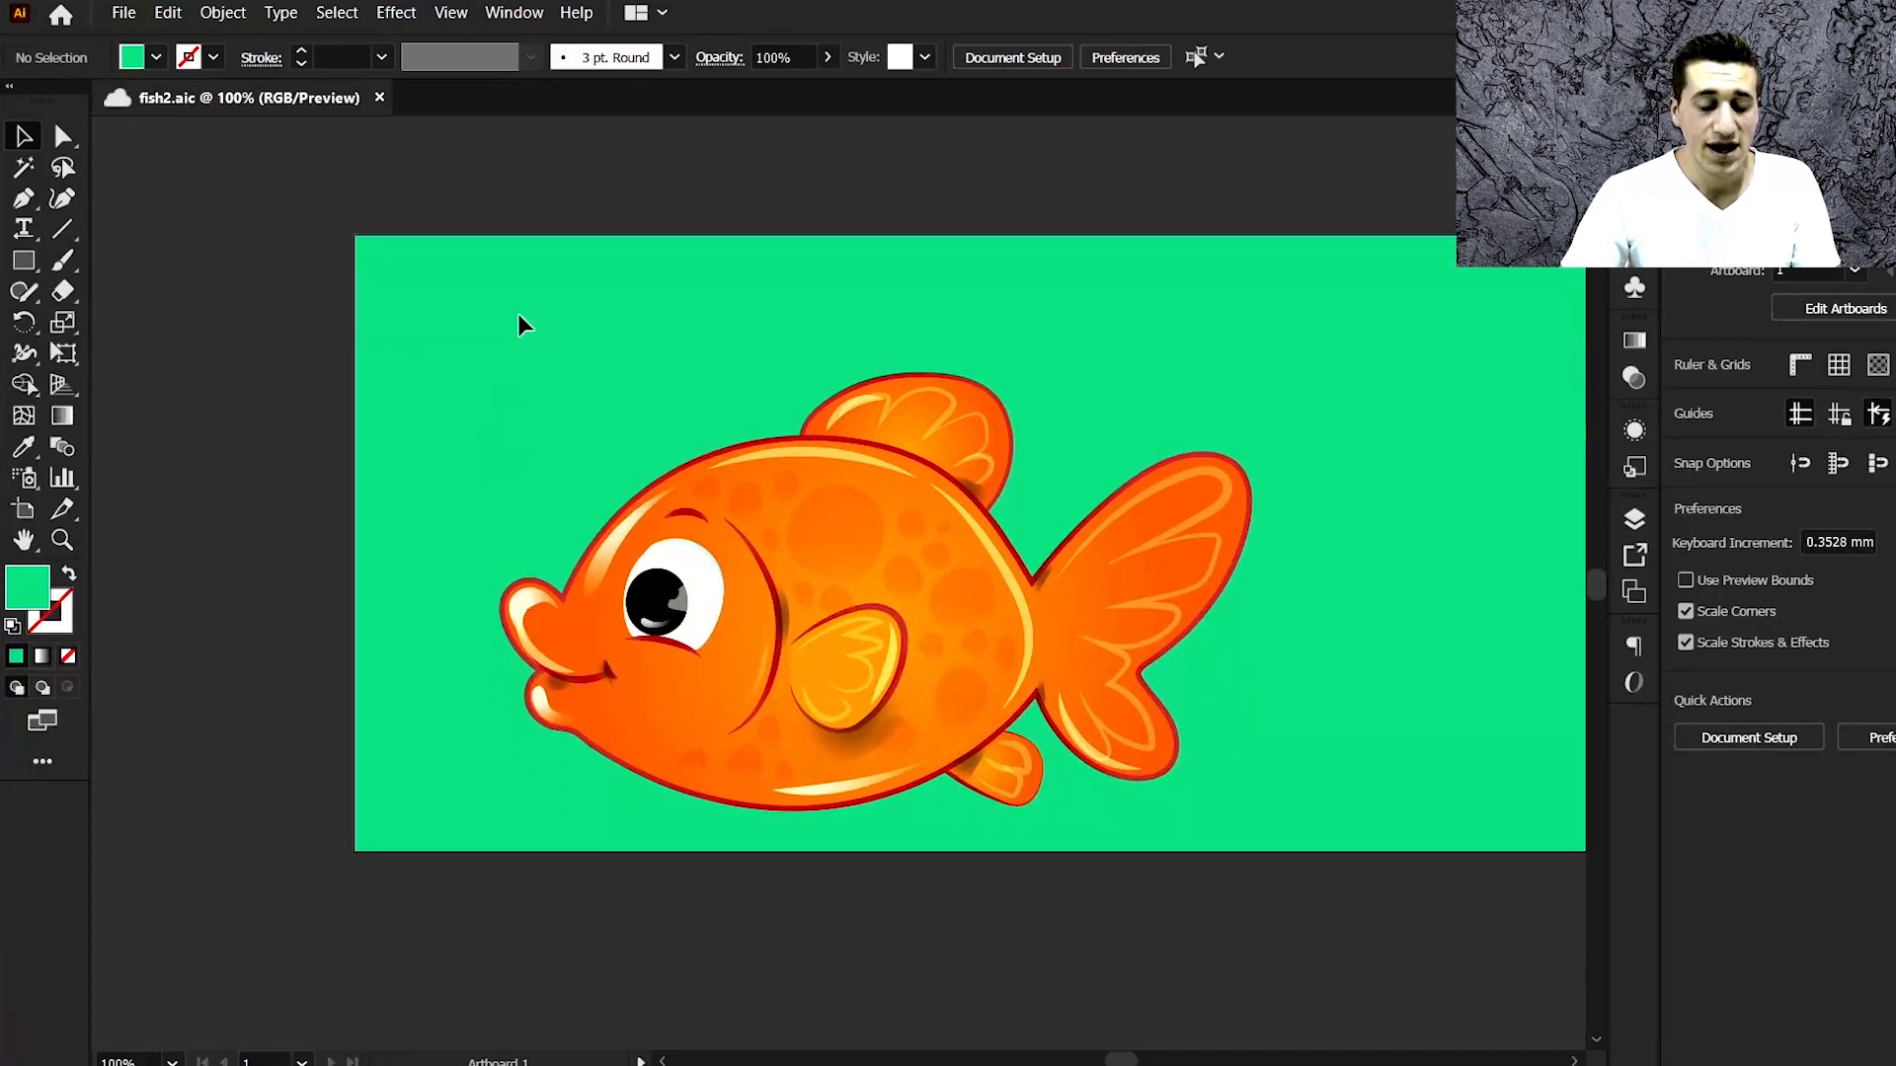
scroll(519, 317, "up", 2)
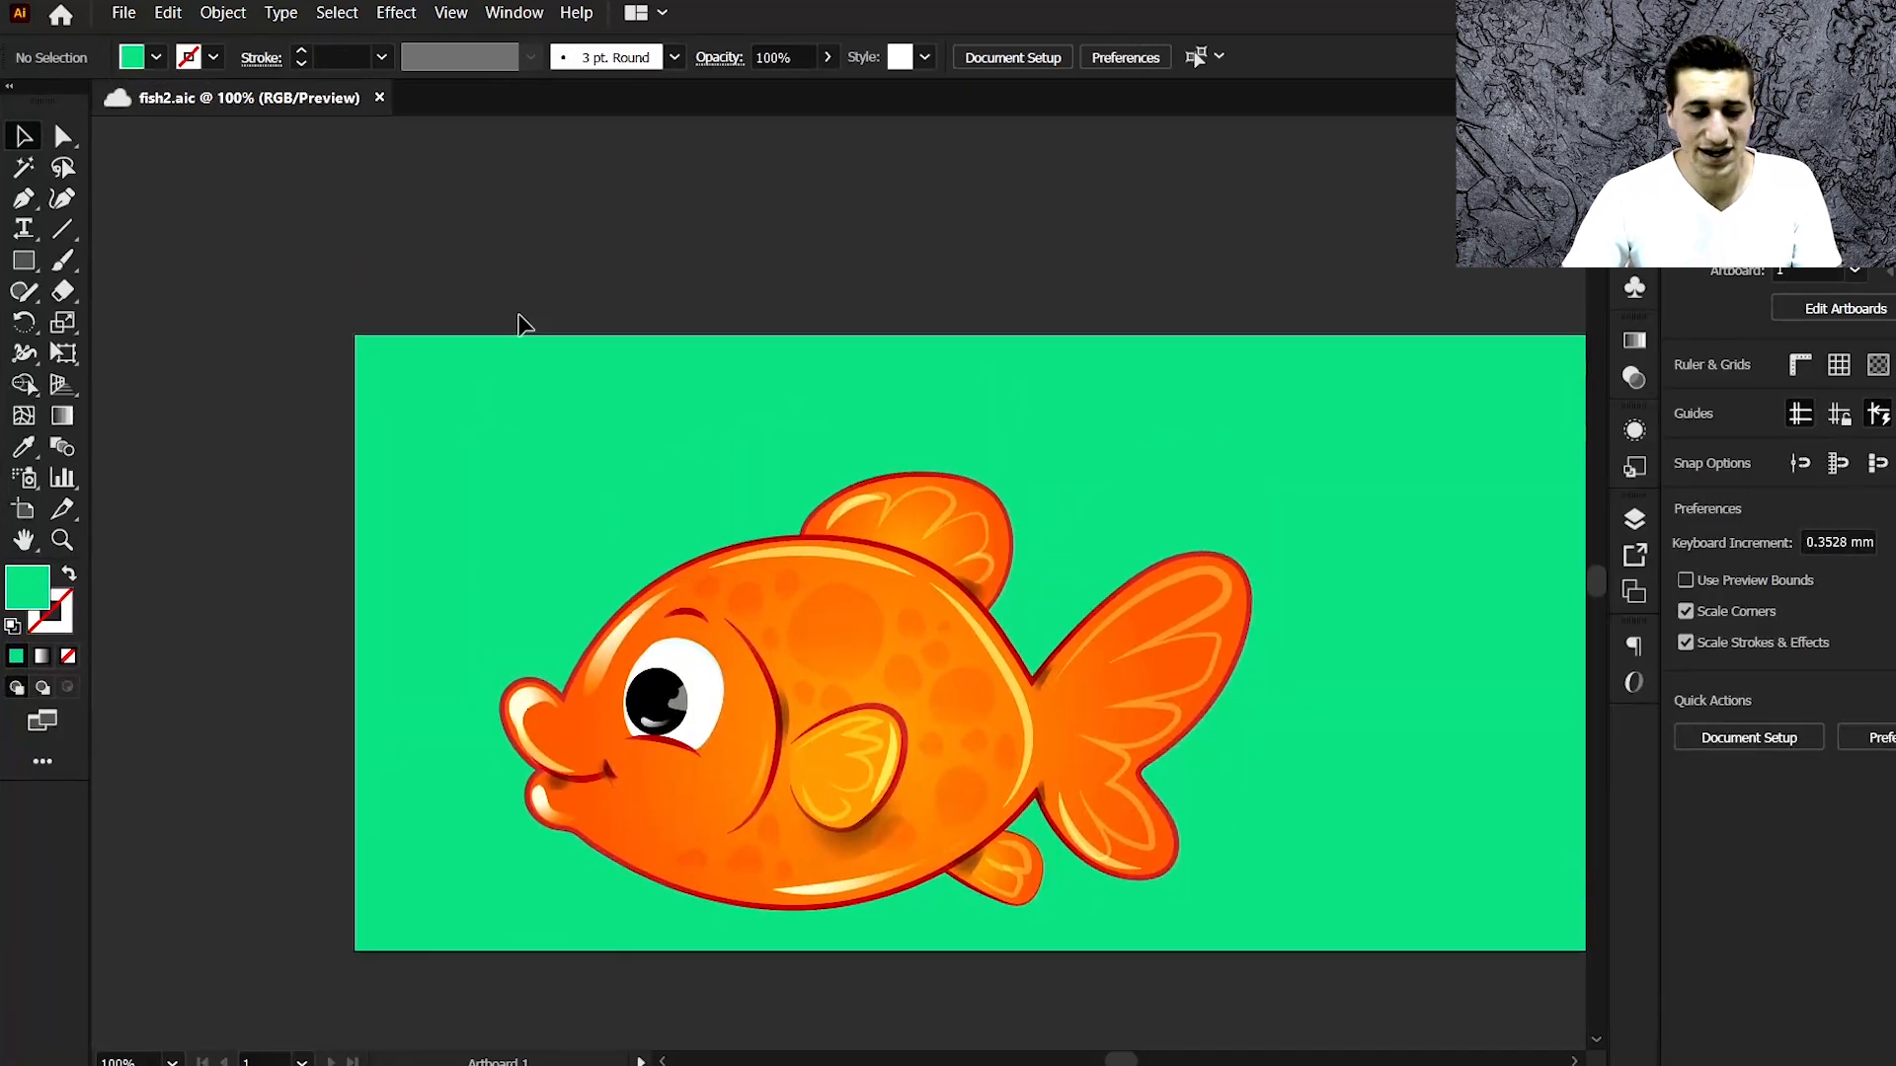
scroll(485, 411, "right", 2)
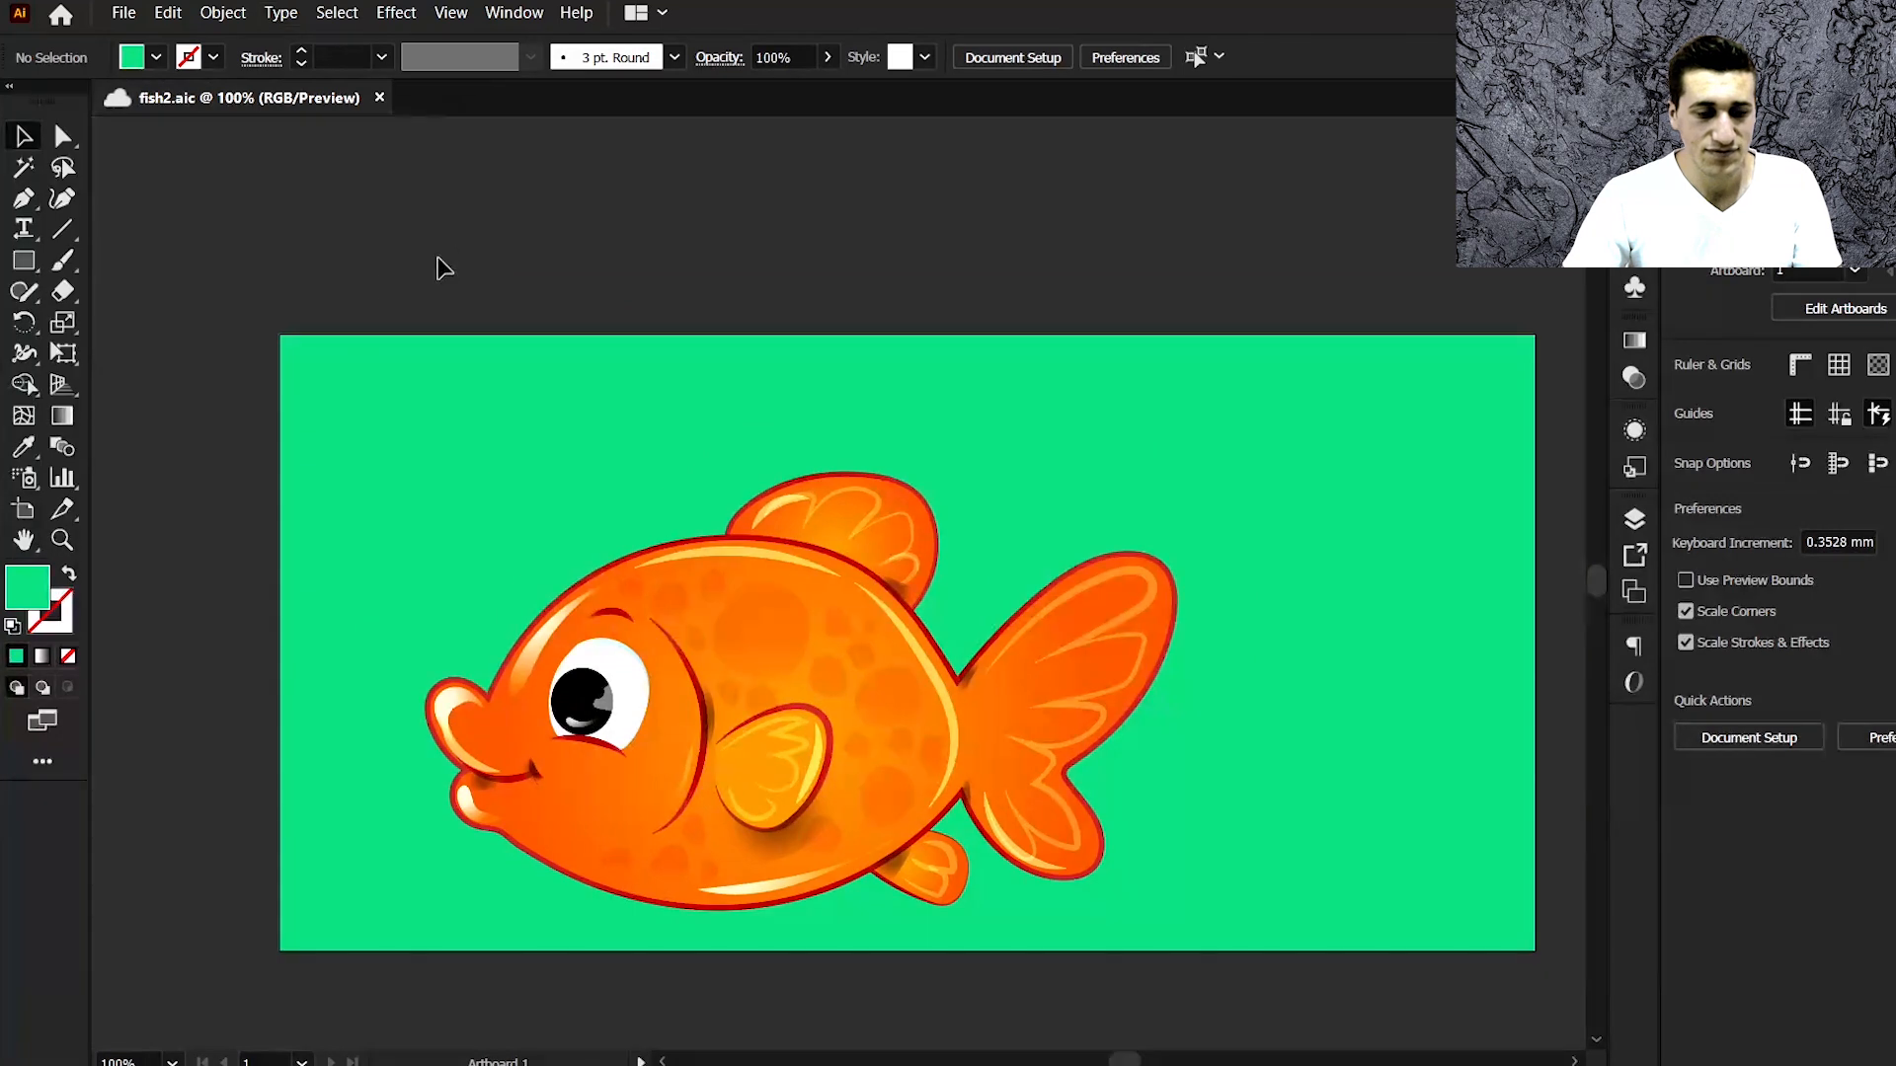
scroll(636, 494, "down", 2)
scroll(850, 657, "up", 2)
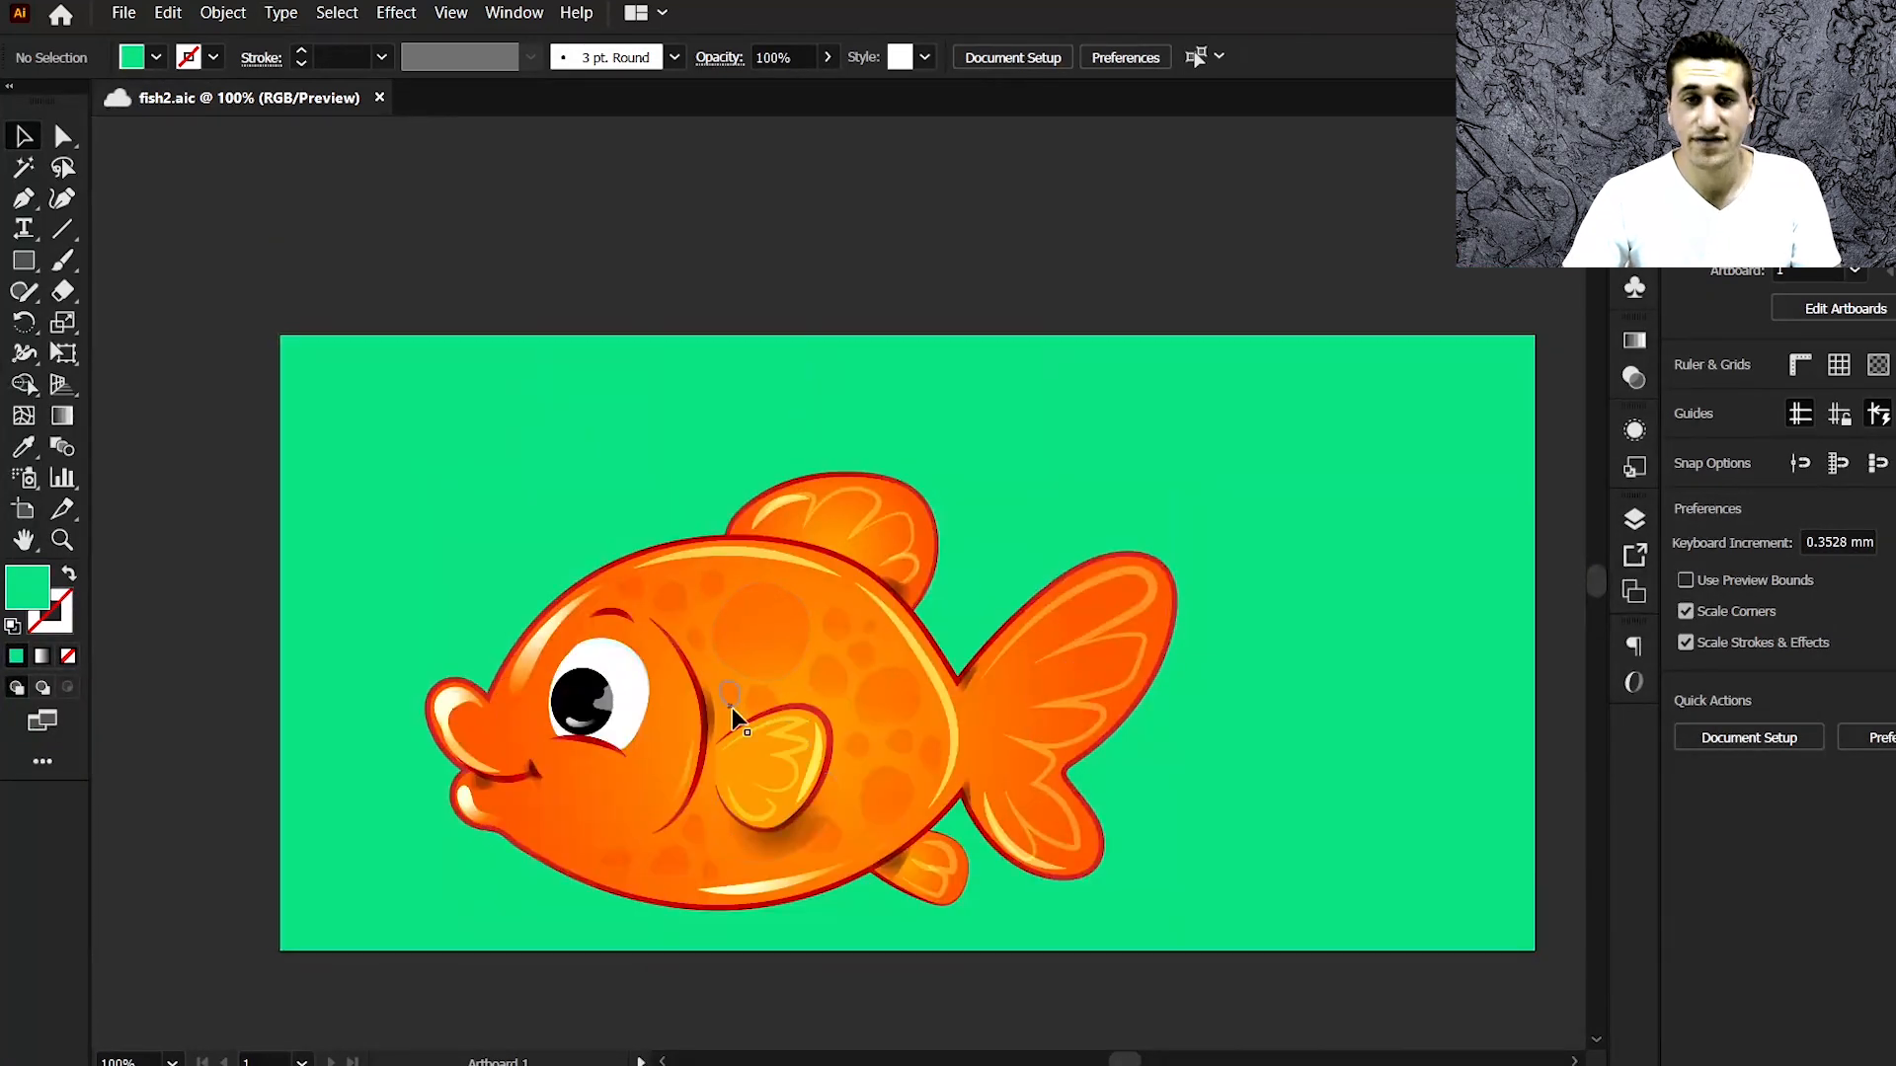
Recolor the orange fish group to red with purple outlines by rotating its linked color-wheel hues, and save the document.
left_click(731, 636)
left_click(969, 57)
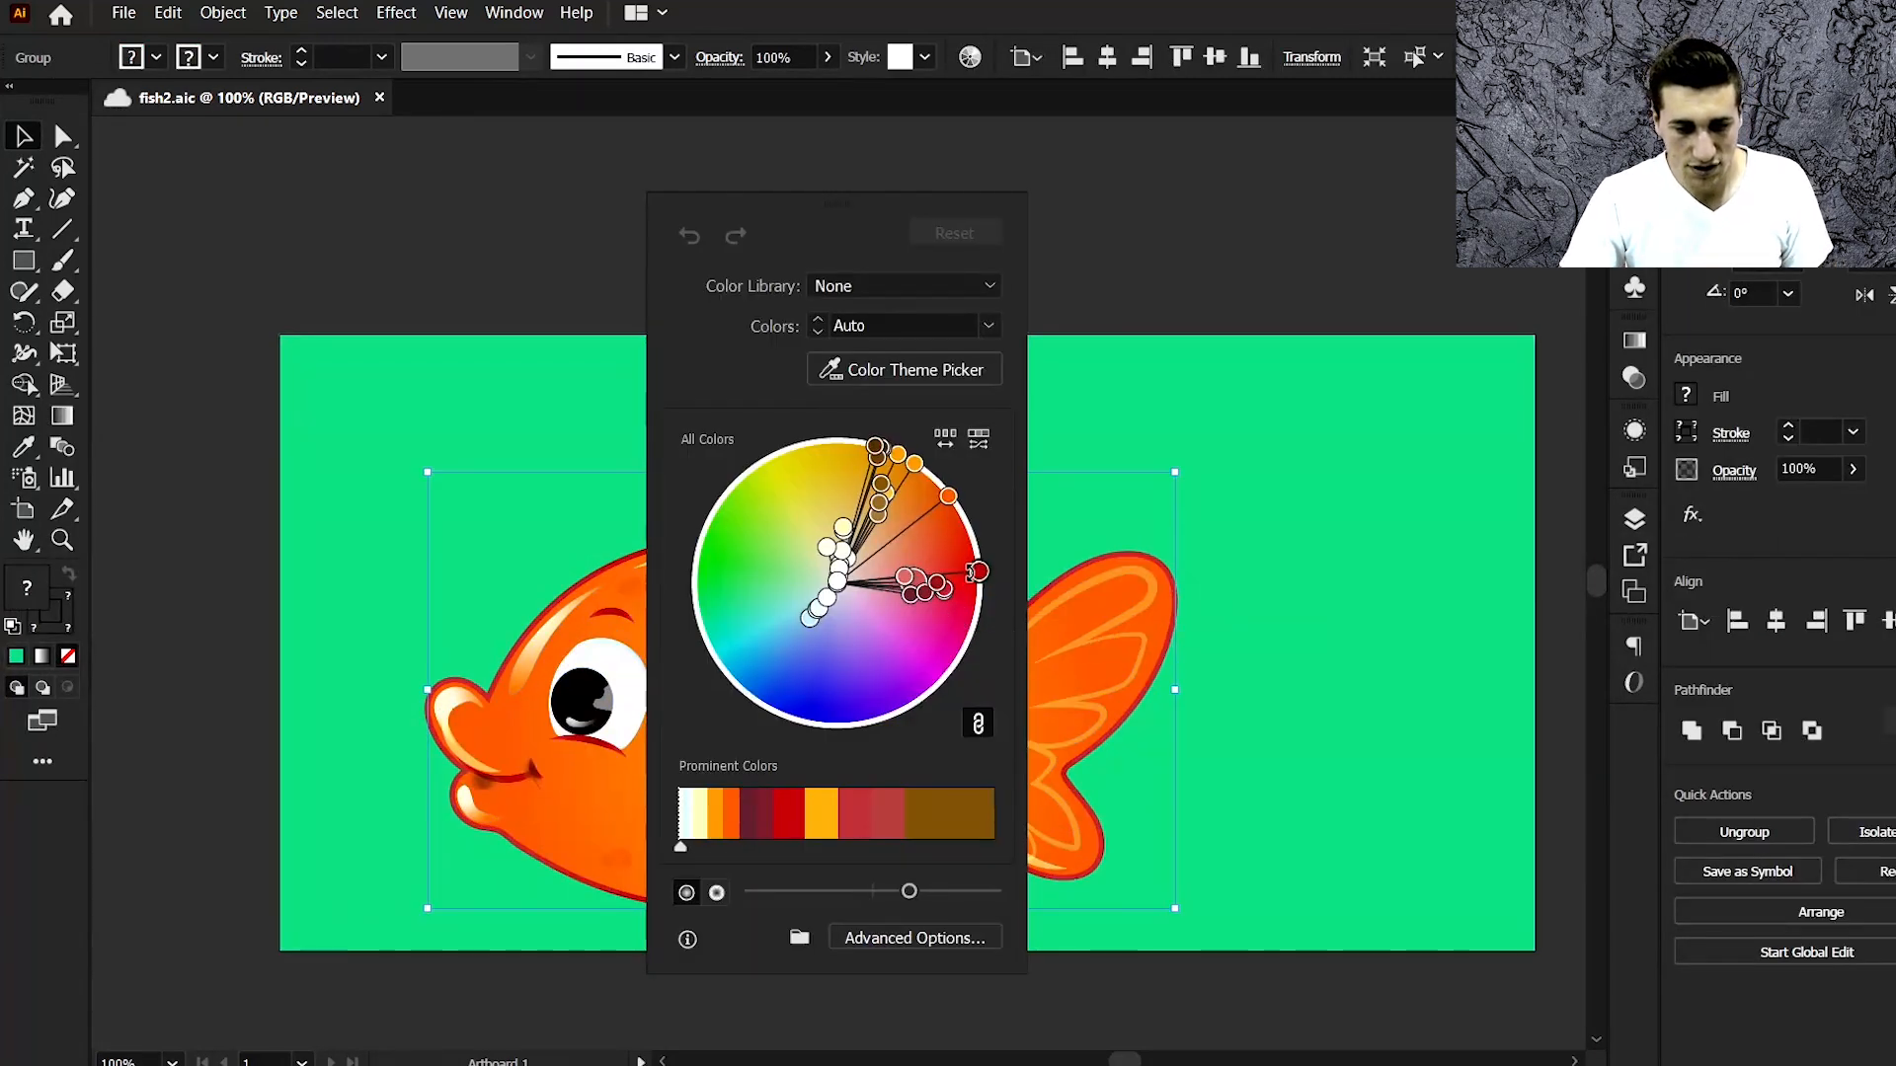
left_click_drag(975, 572, 960, 647)
left_click(1096, 267)
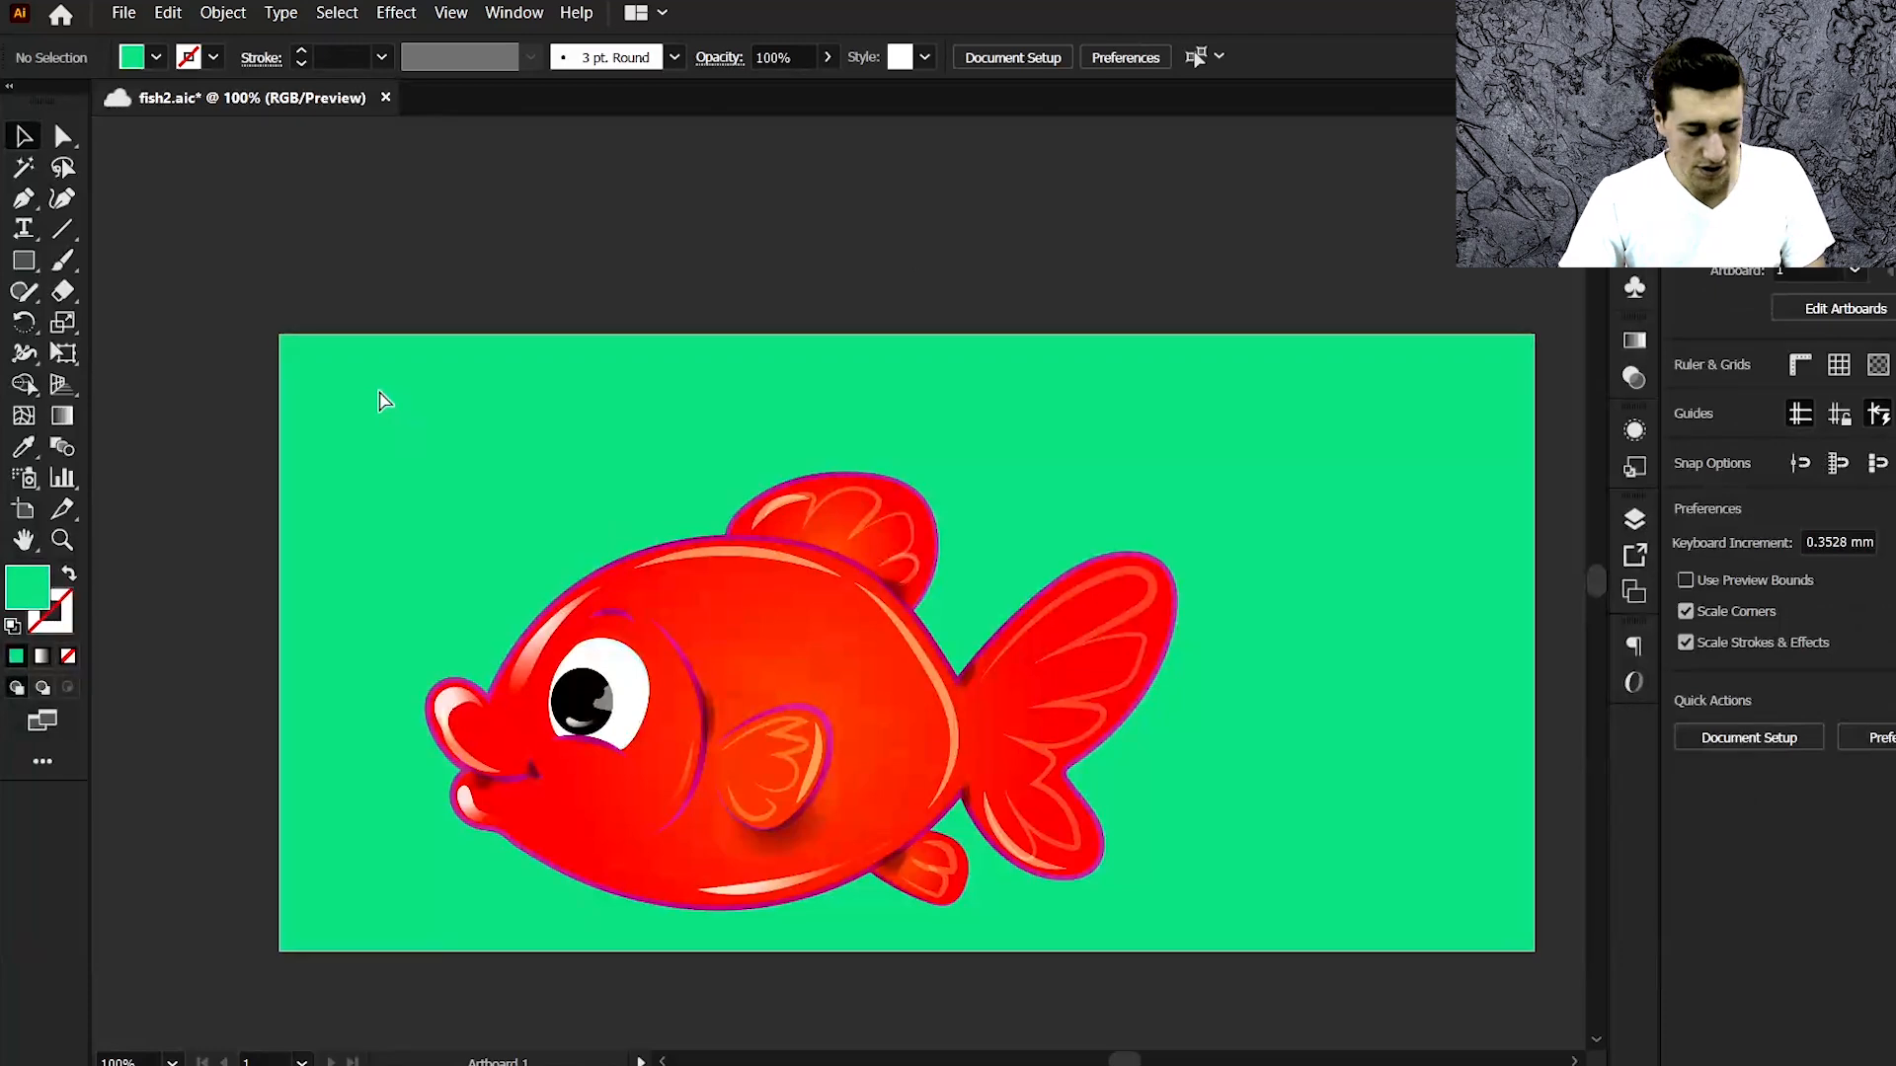
key("ctrl+s")
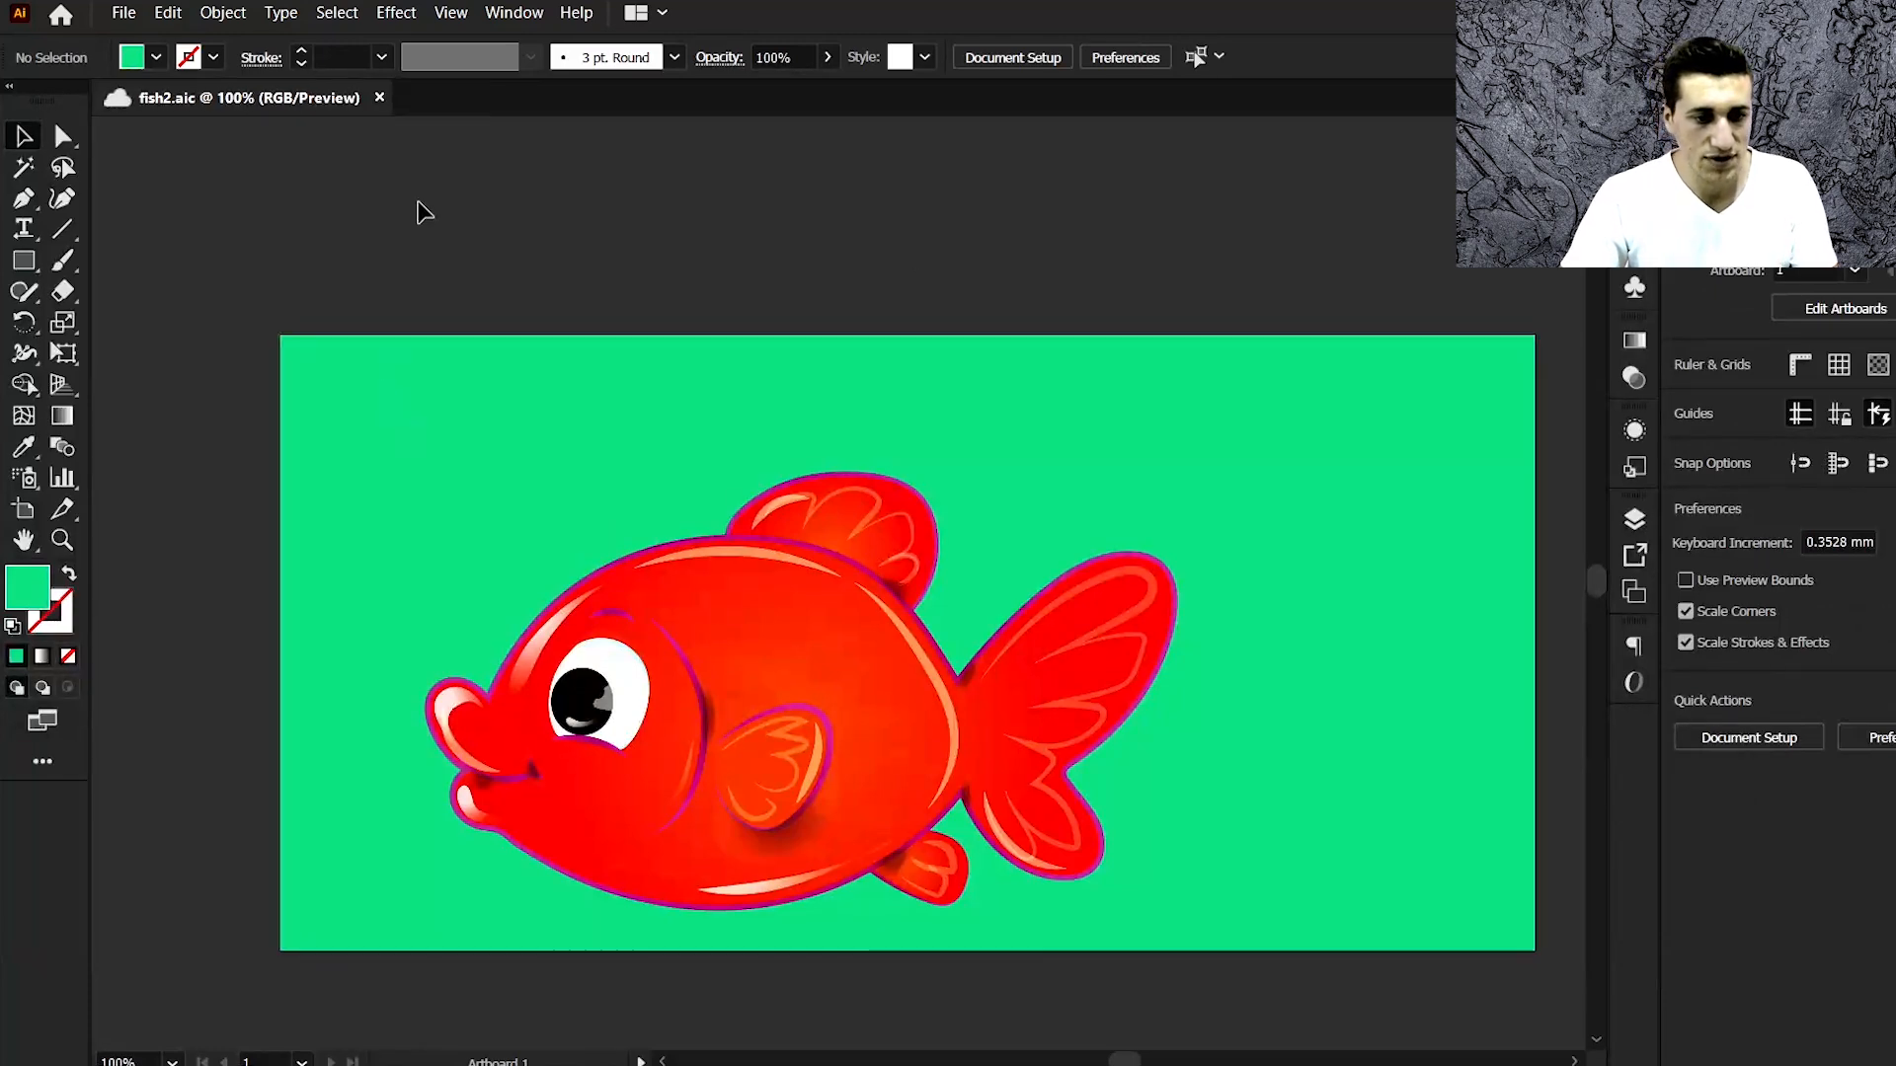
Open the document's version history and preview the earlier saved version of the fish.
left_click(123, 12)
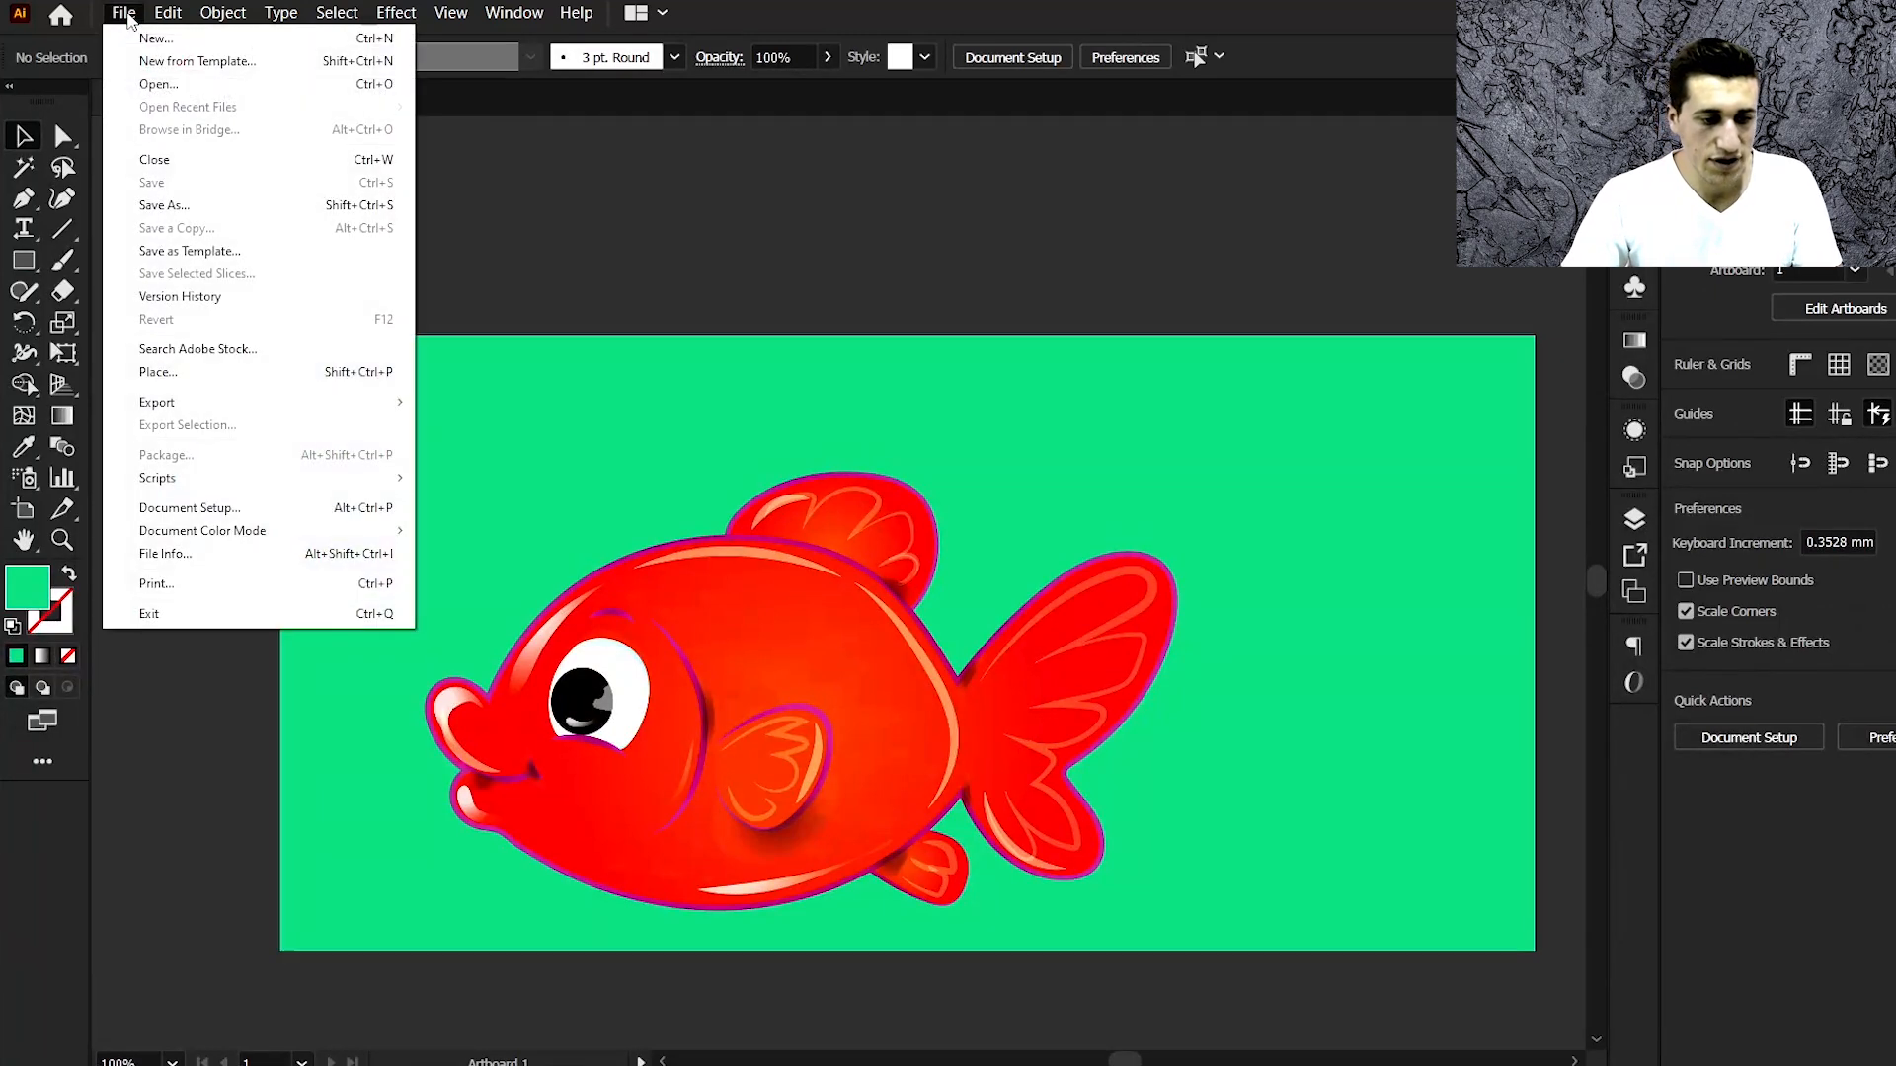
left_click(246, 298)
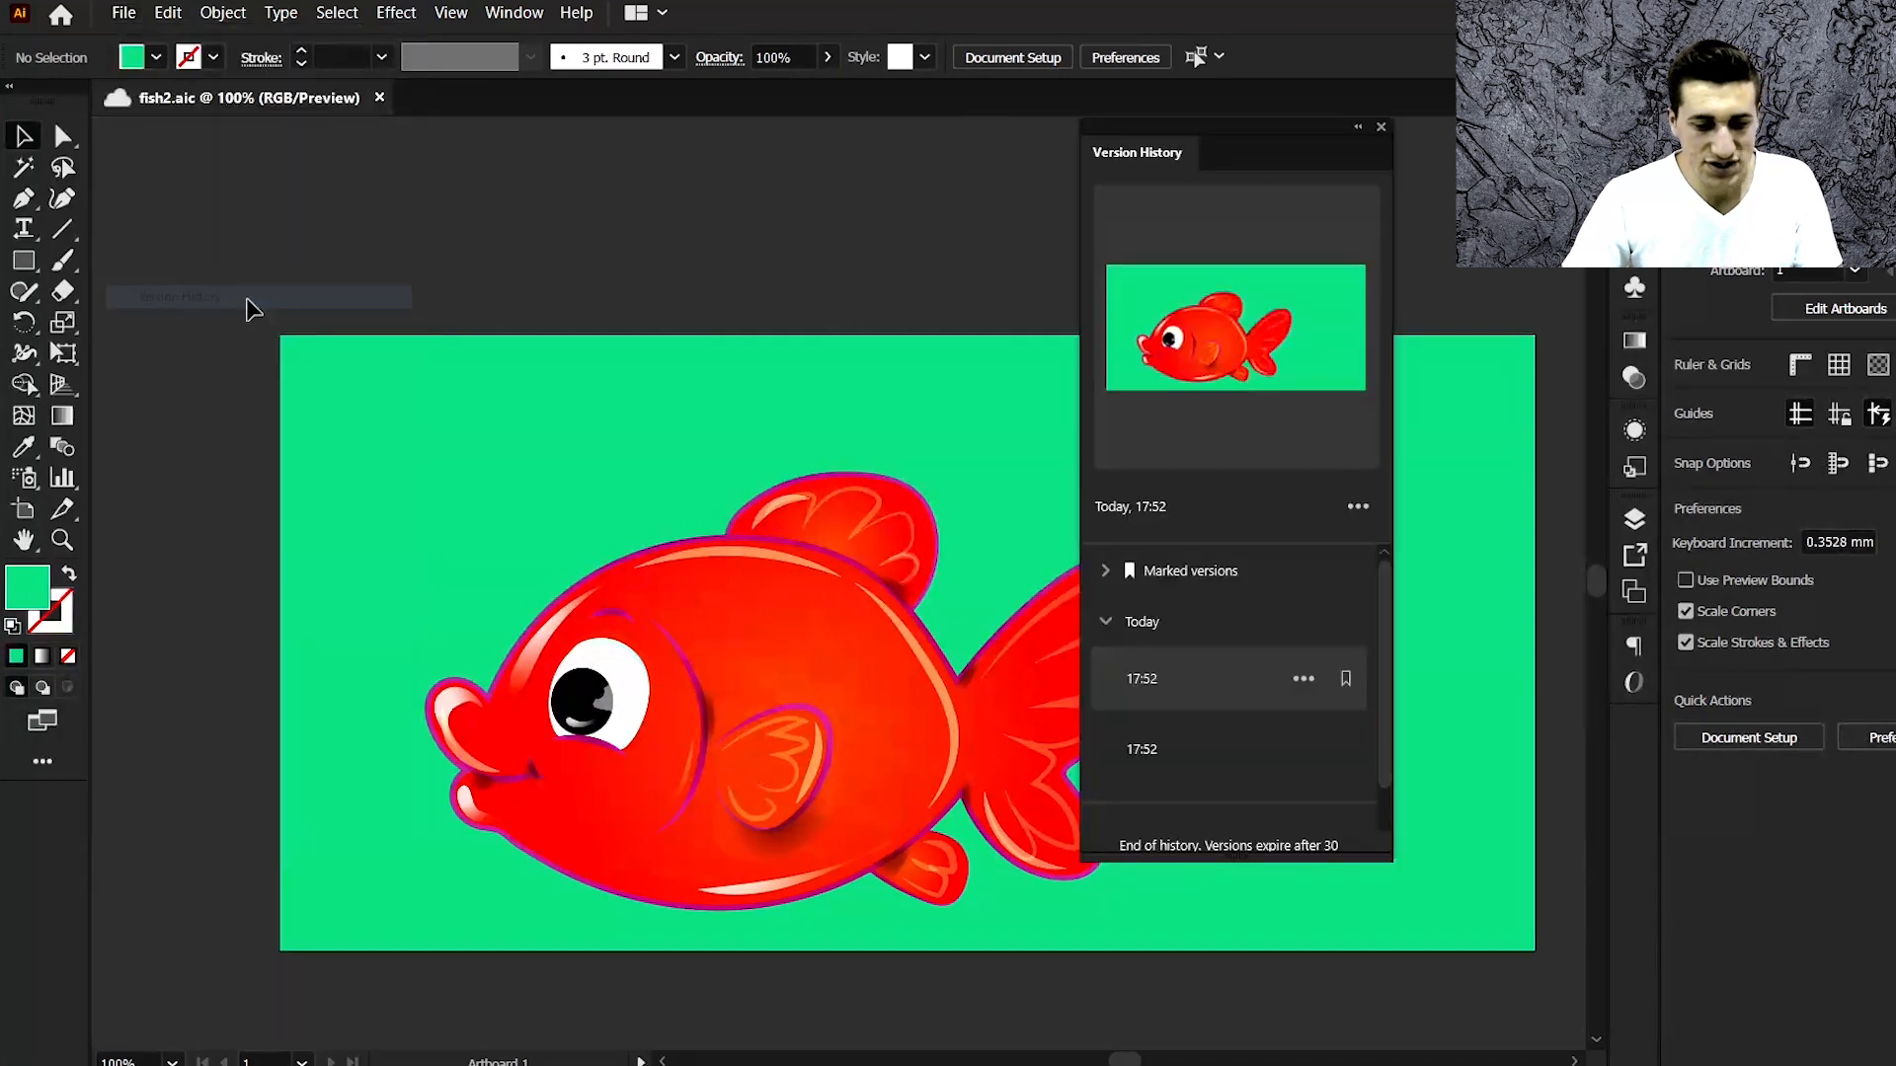
left_click(1187, 744)
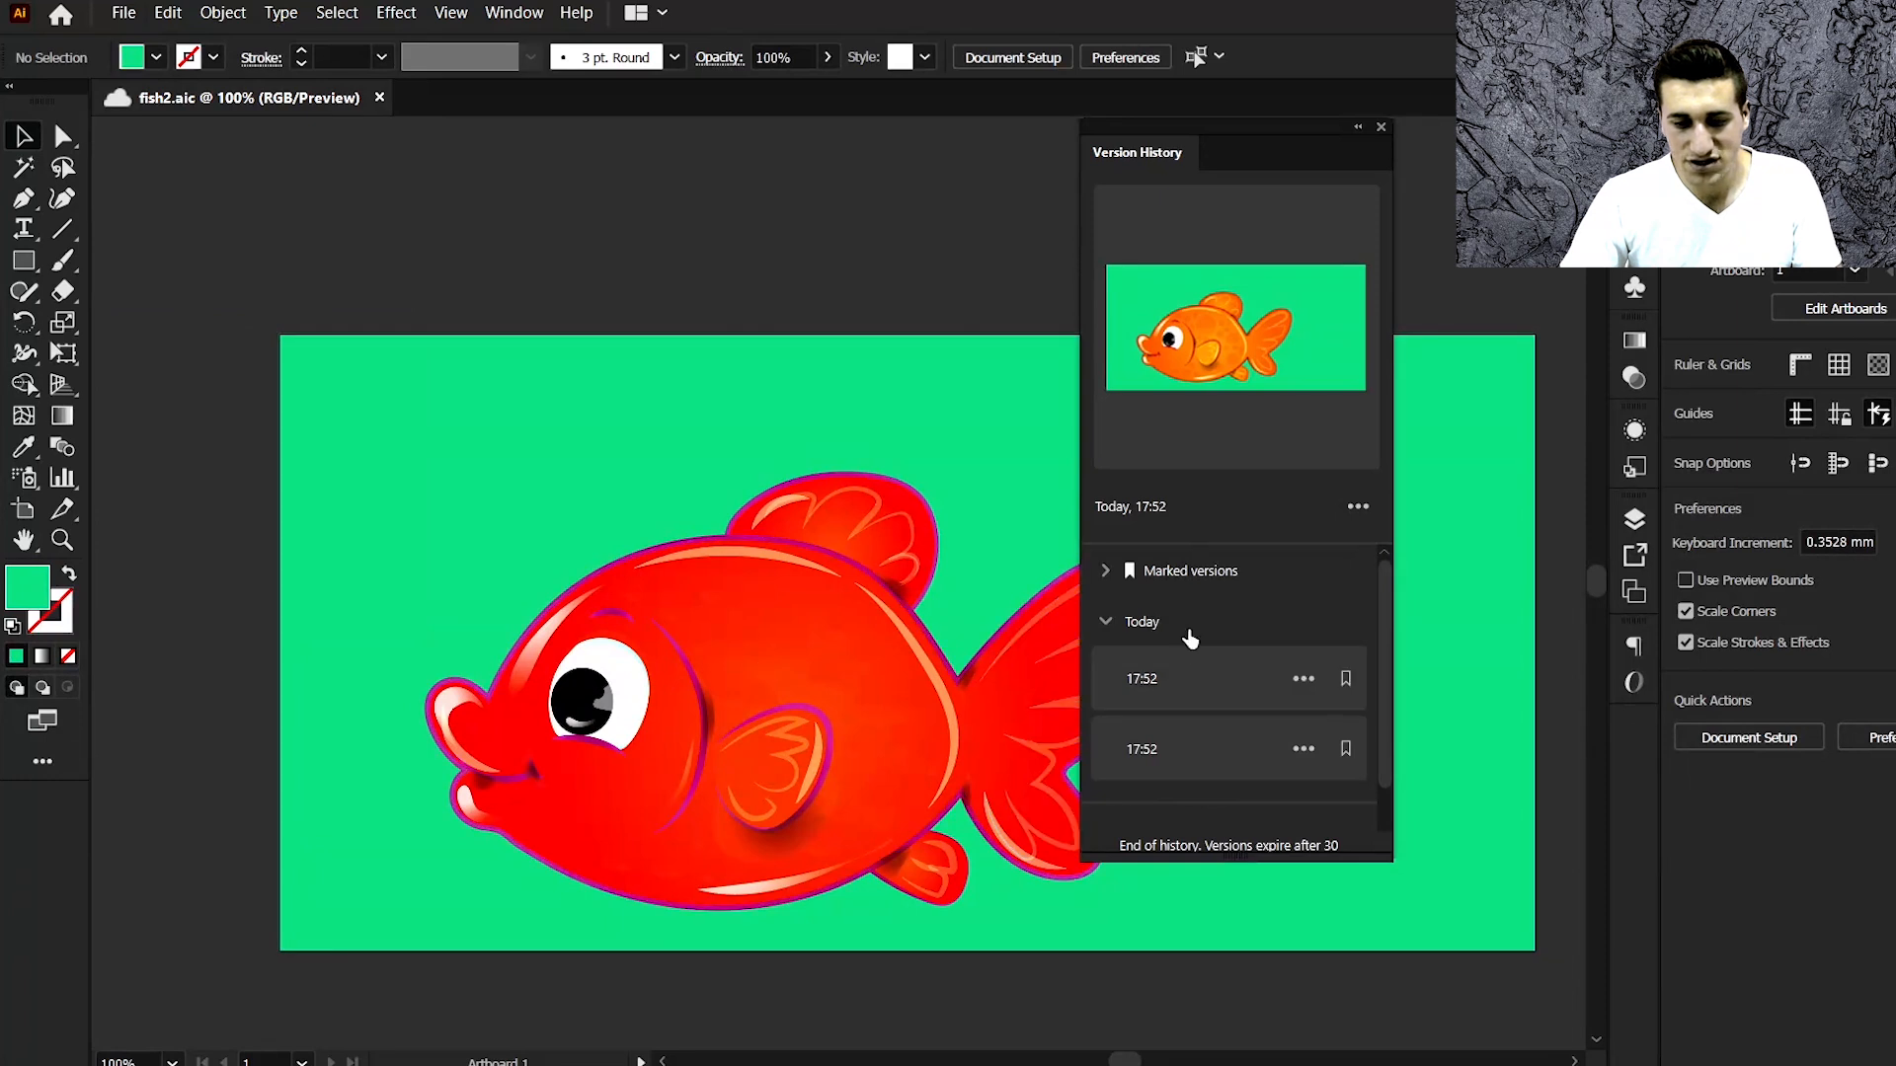
Mark the newest saved version in the version history without naming it, and close the history.
left_click(1176, 679)
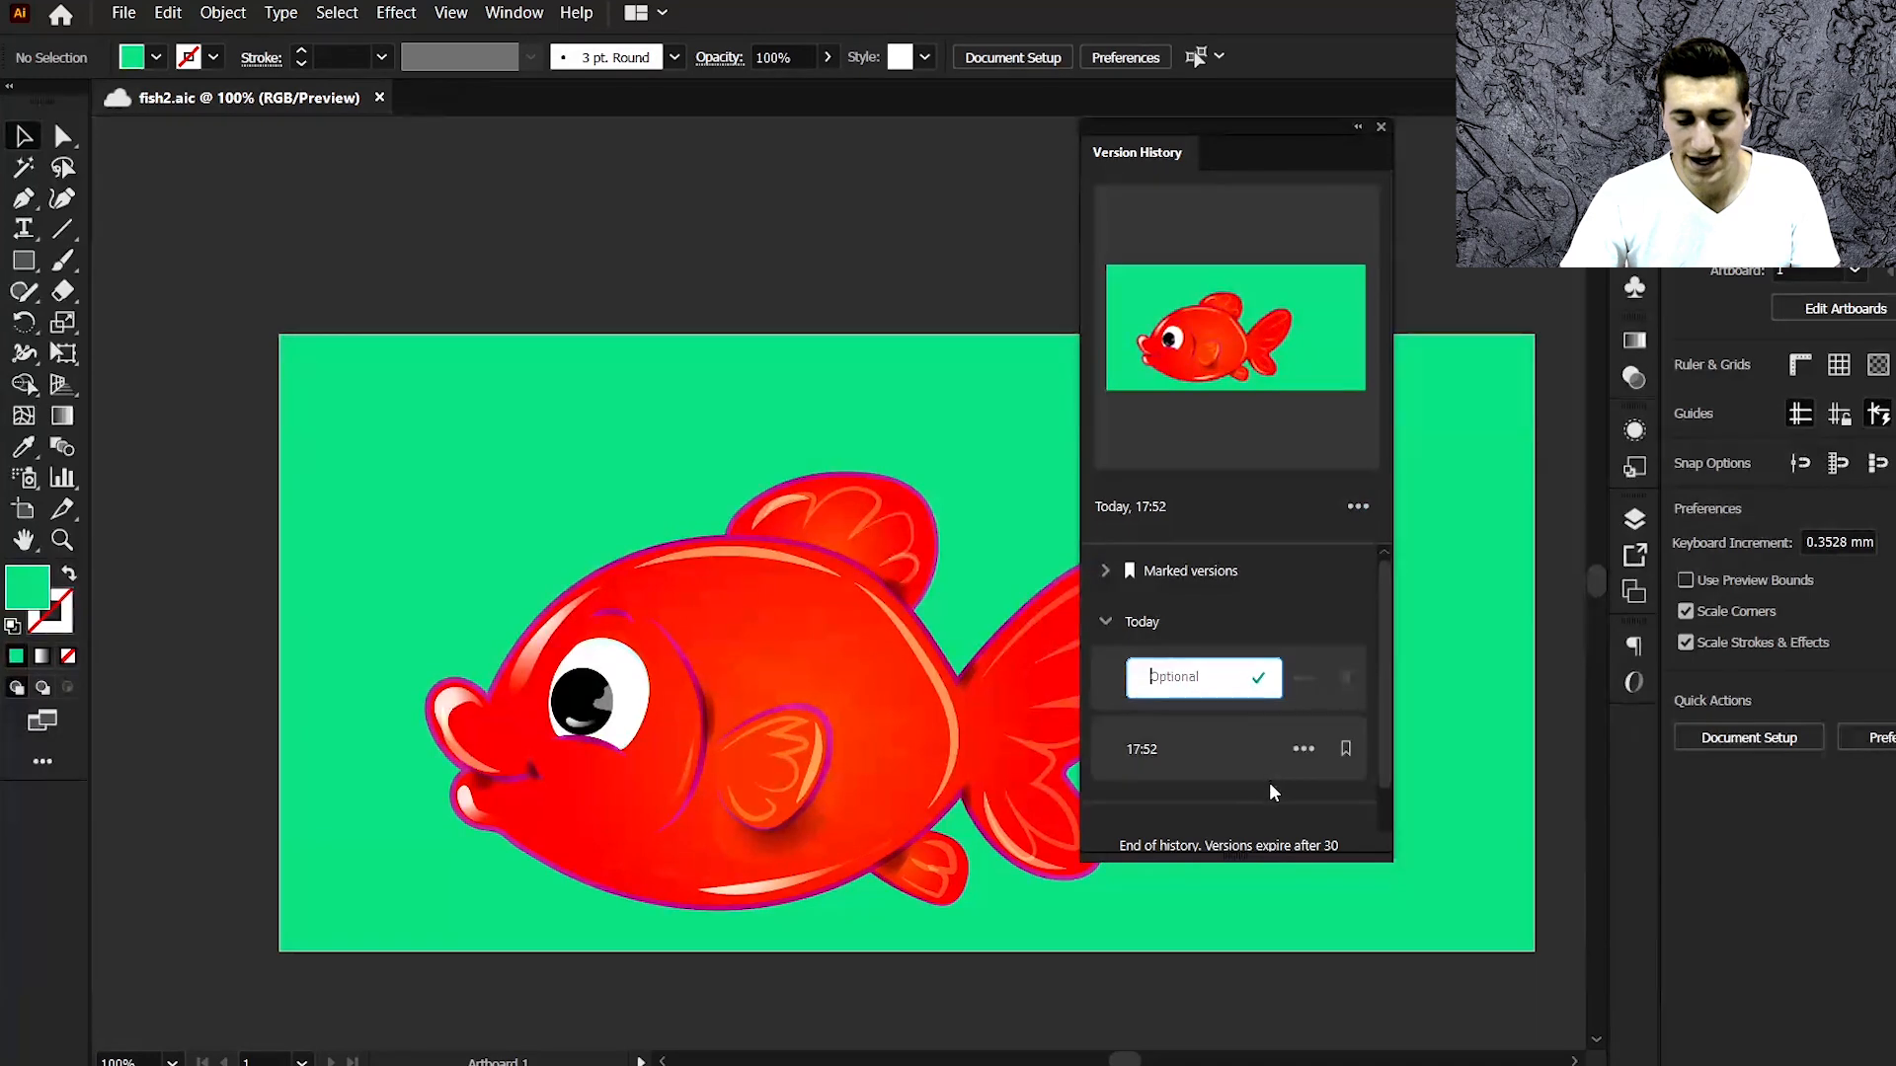
left_click(1195, 821)
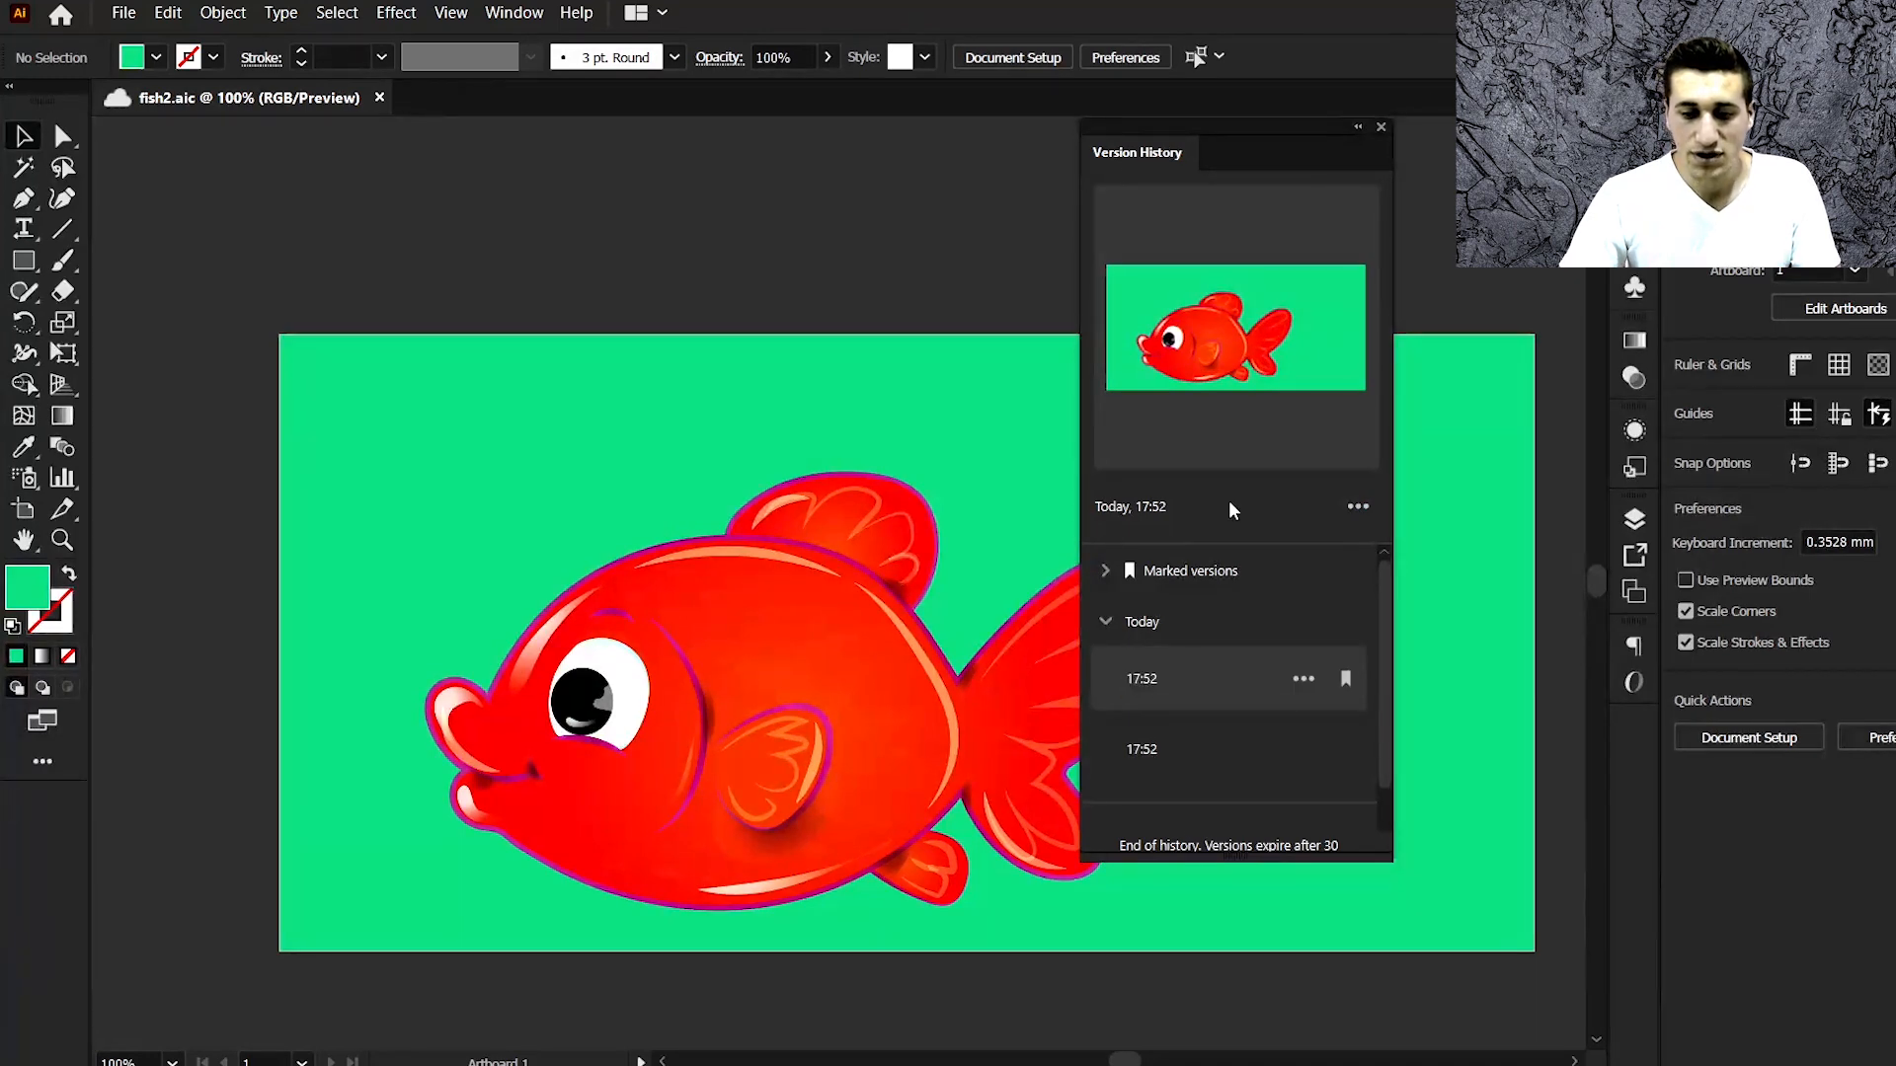
left_click(1382, 131)
scroll(889, 614, "down", 4)
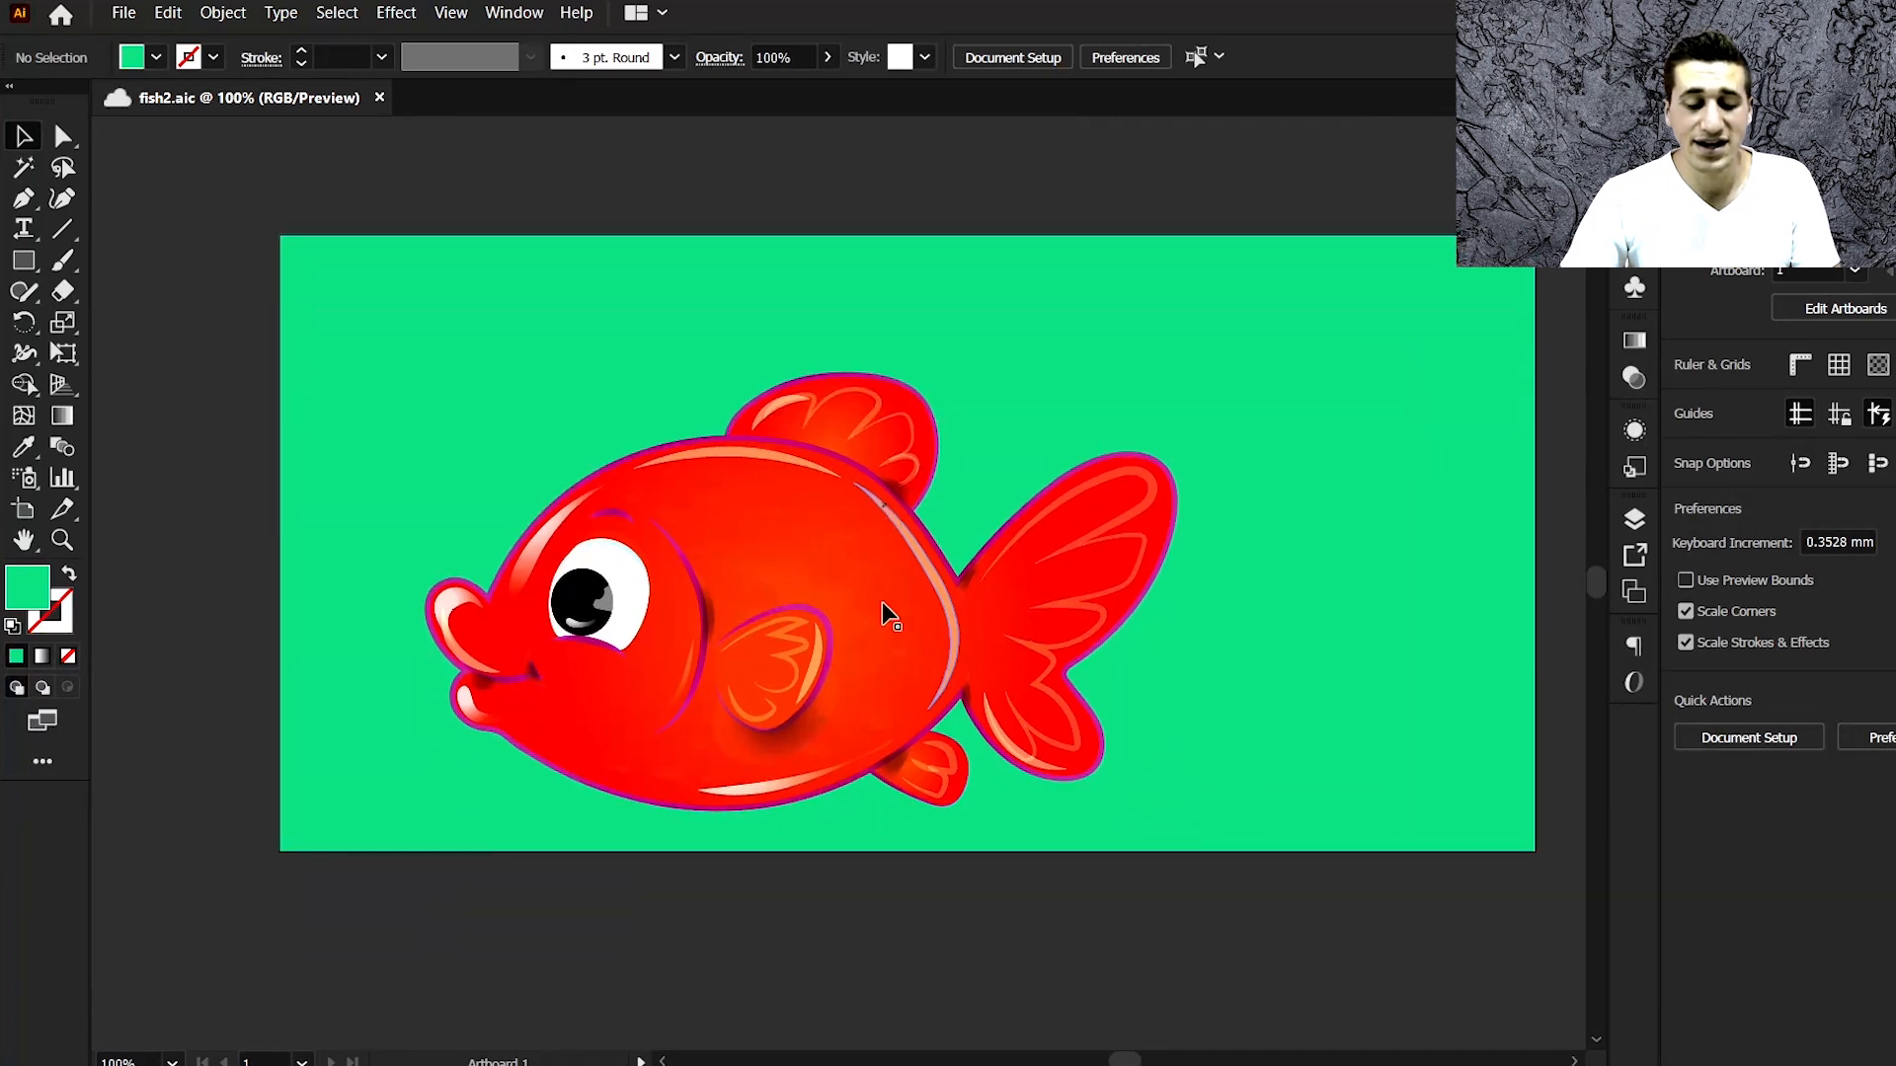
scroll(889, 614, "right", 7)
scroll(889, 614, "left", 6)
scroll(889, 614, "up", 2)
scroll(888, 615, "up", 2)
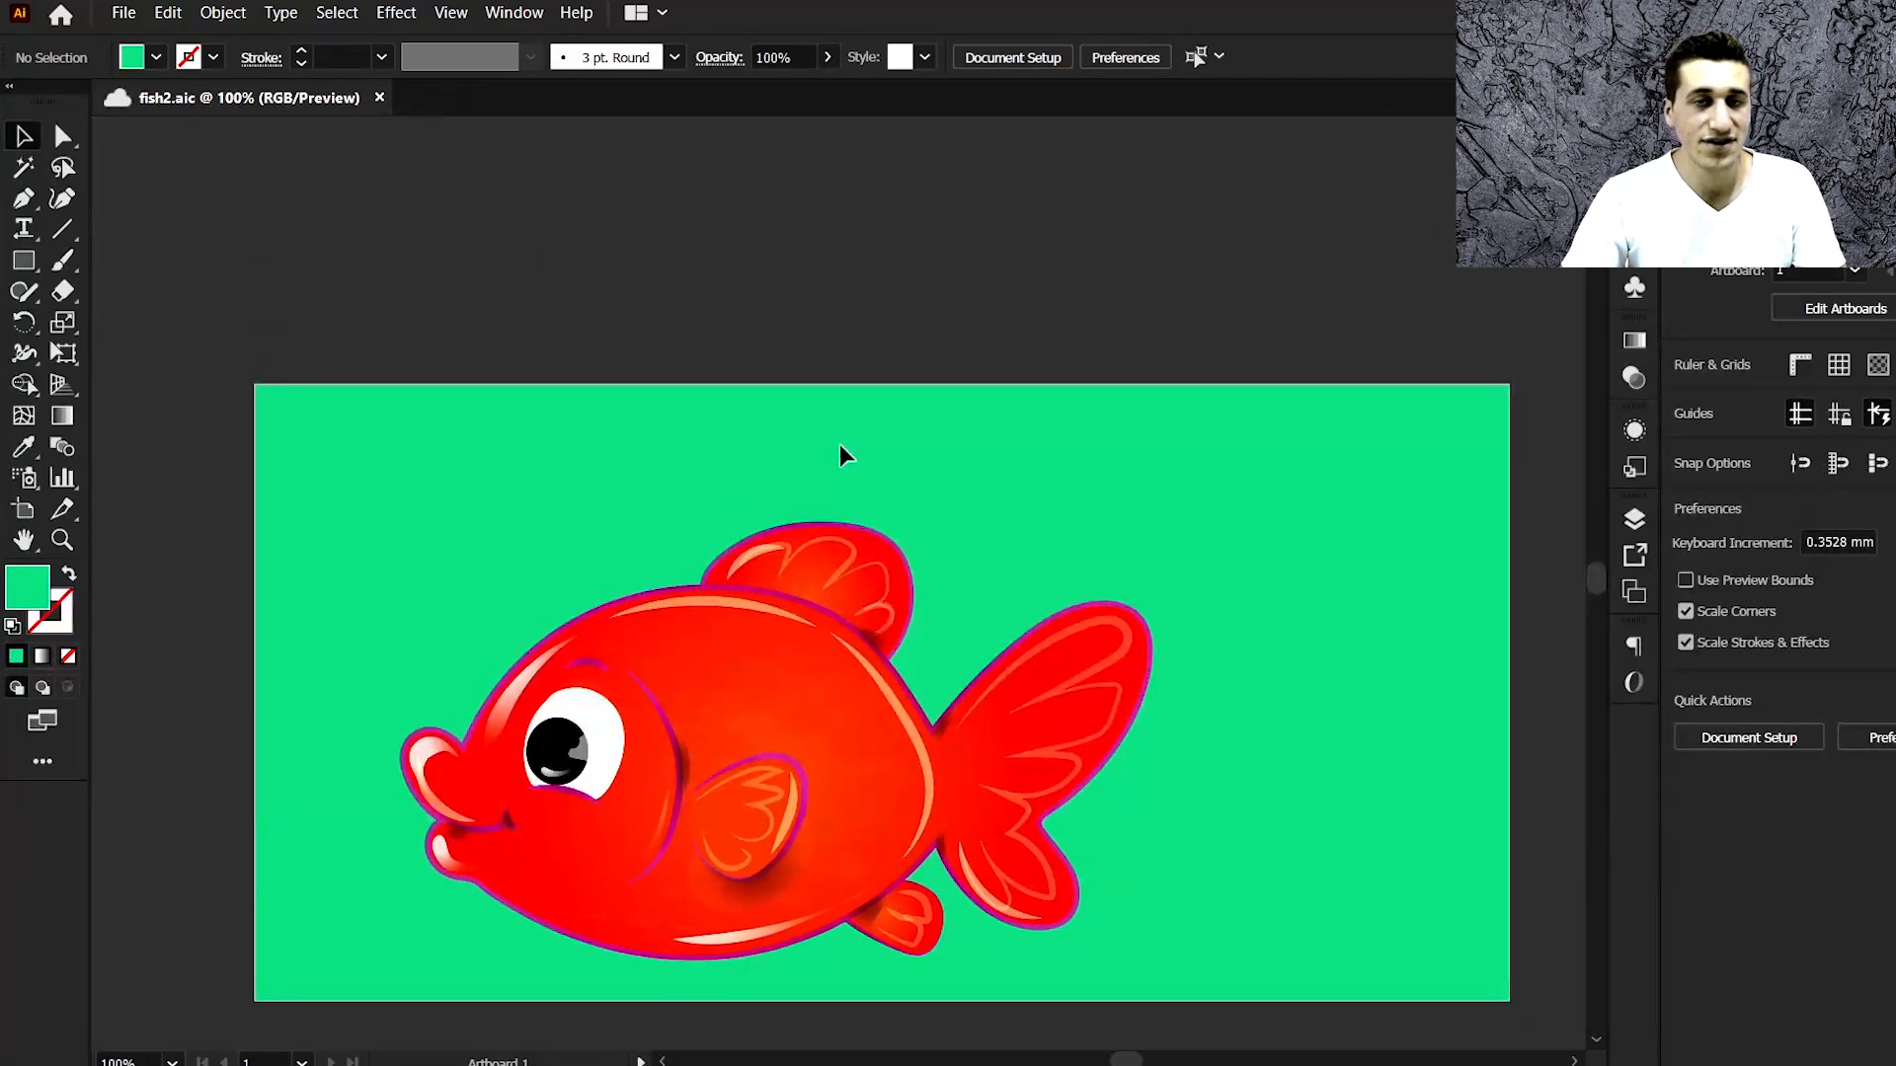
Move the red fish group to the right and slightly up on the green background.
scroll(781, 442, "down", 2)
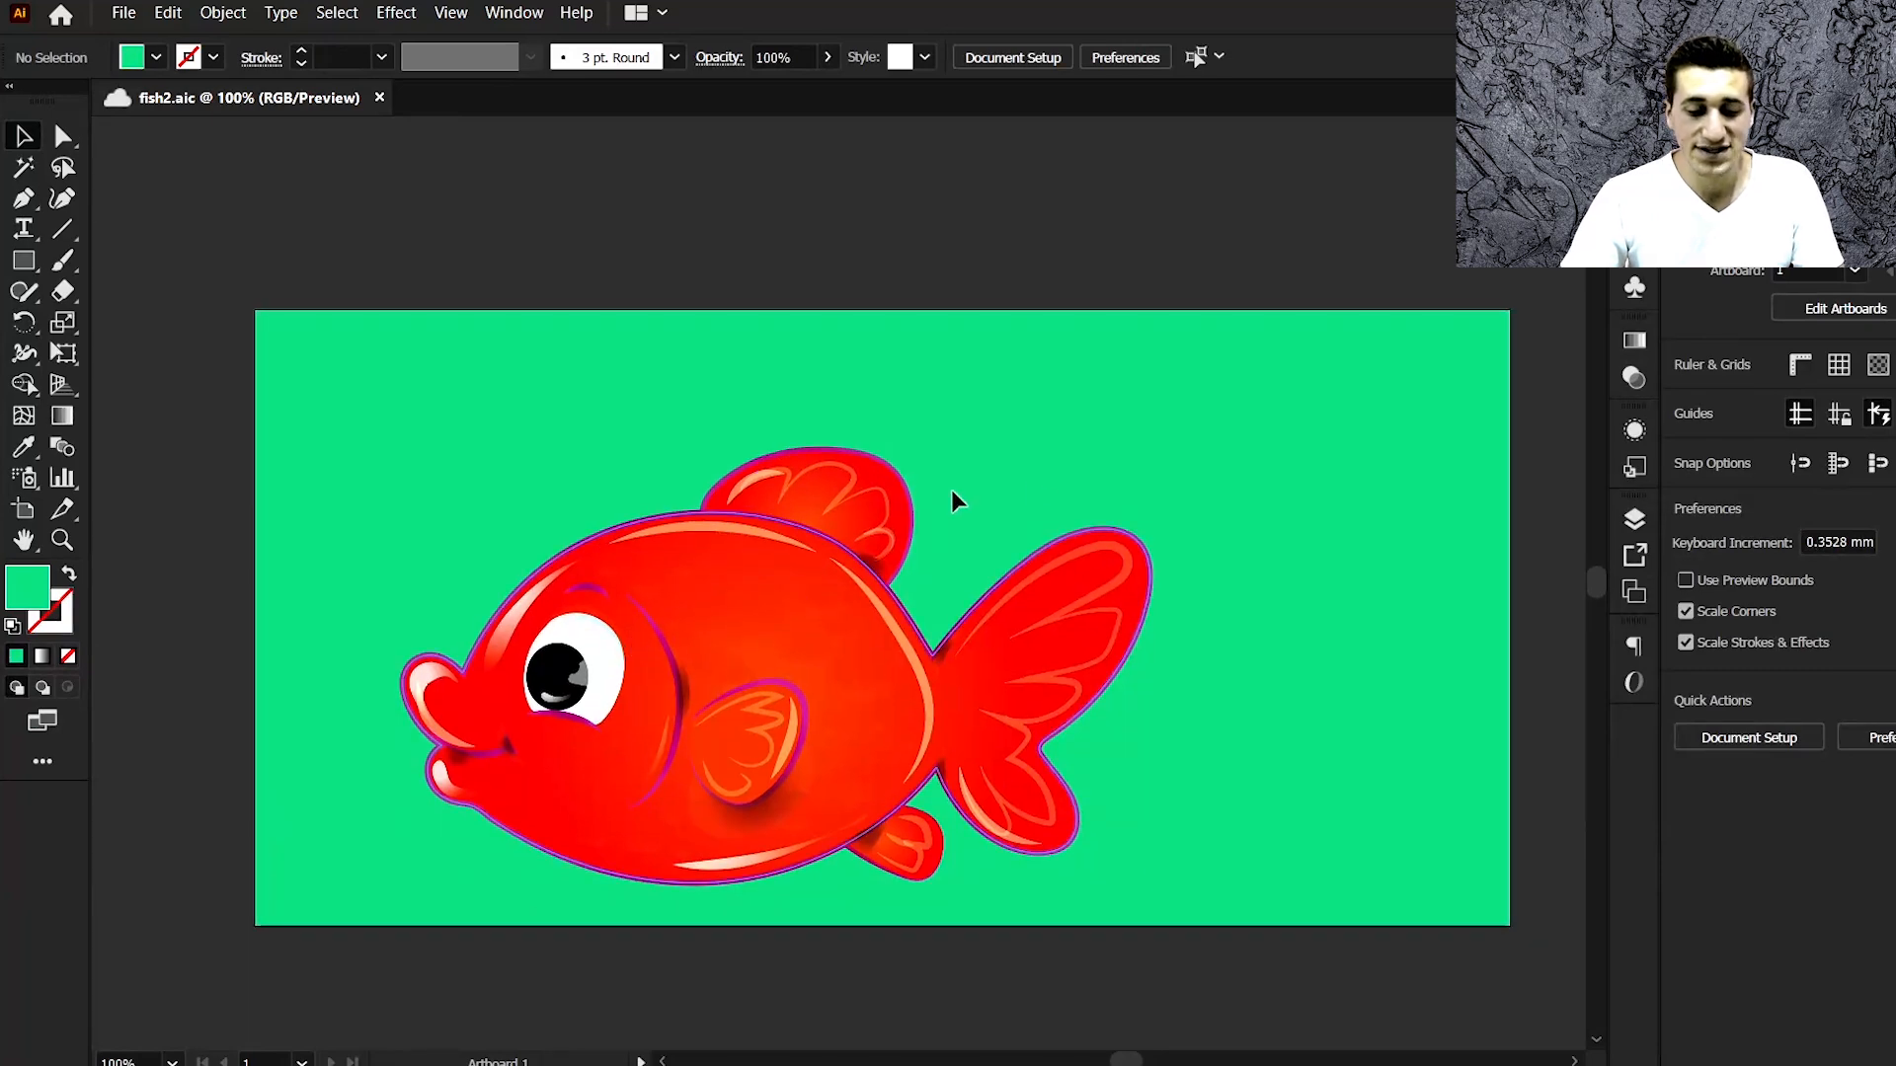
left_click_drag(624, 691, 759, 637)
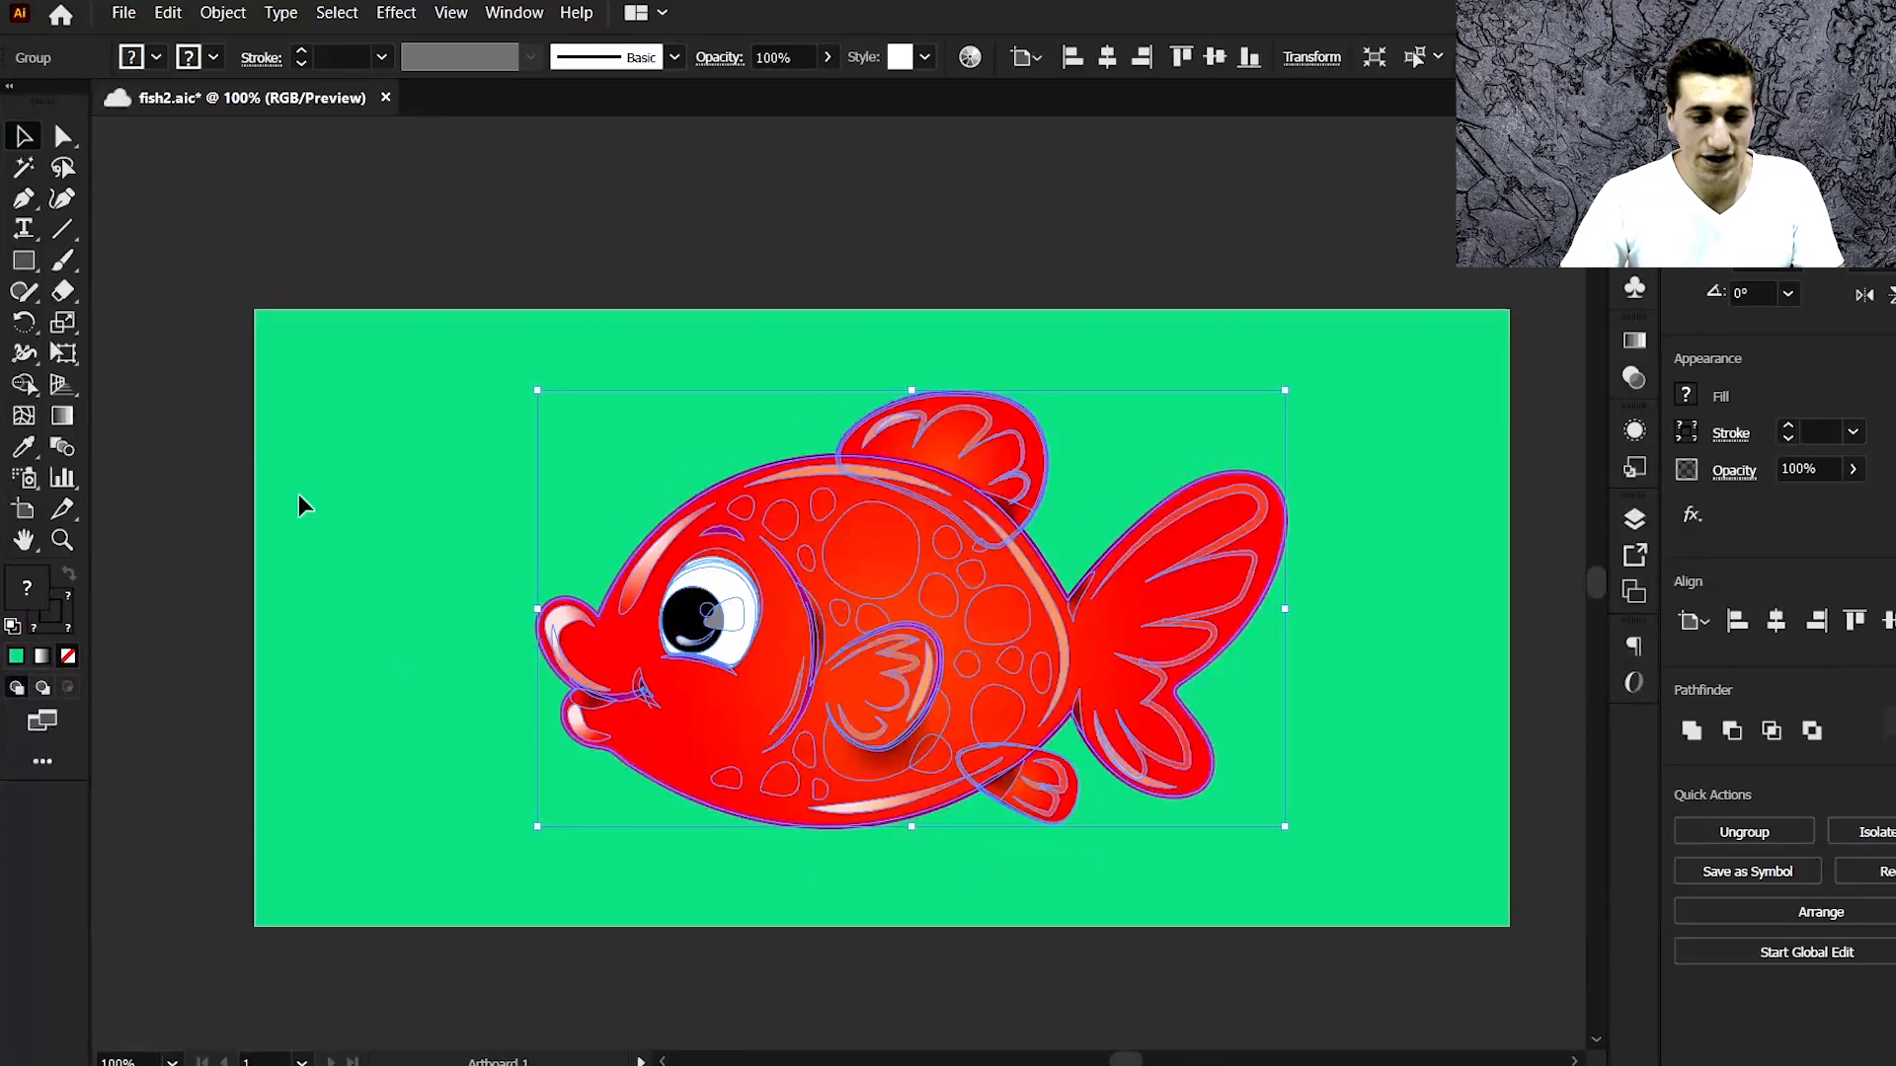